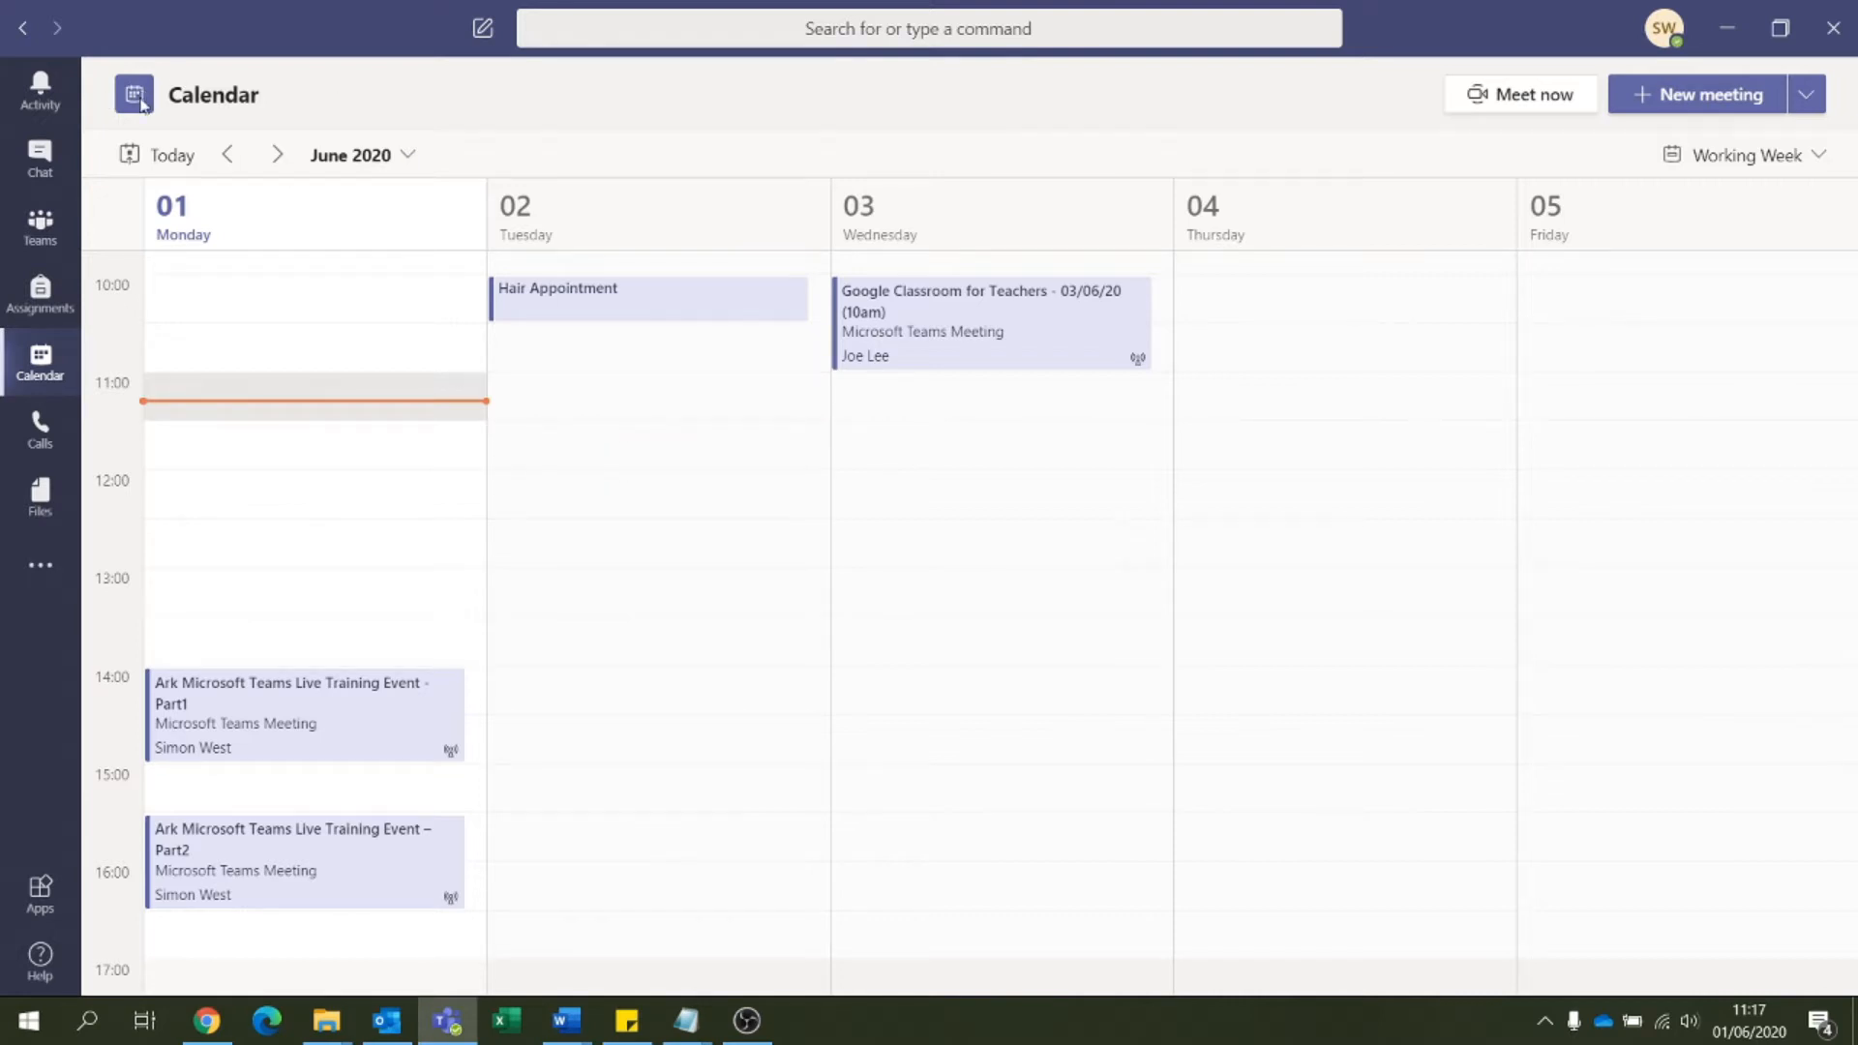
Step: Jump the calendar to 18 June 2021 with the date picker, and return to today
left_click(135, 157)
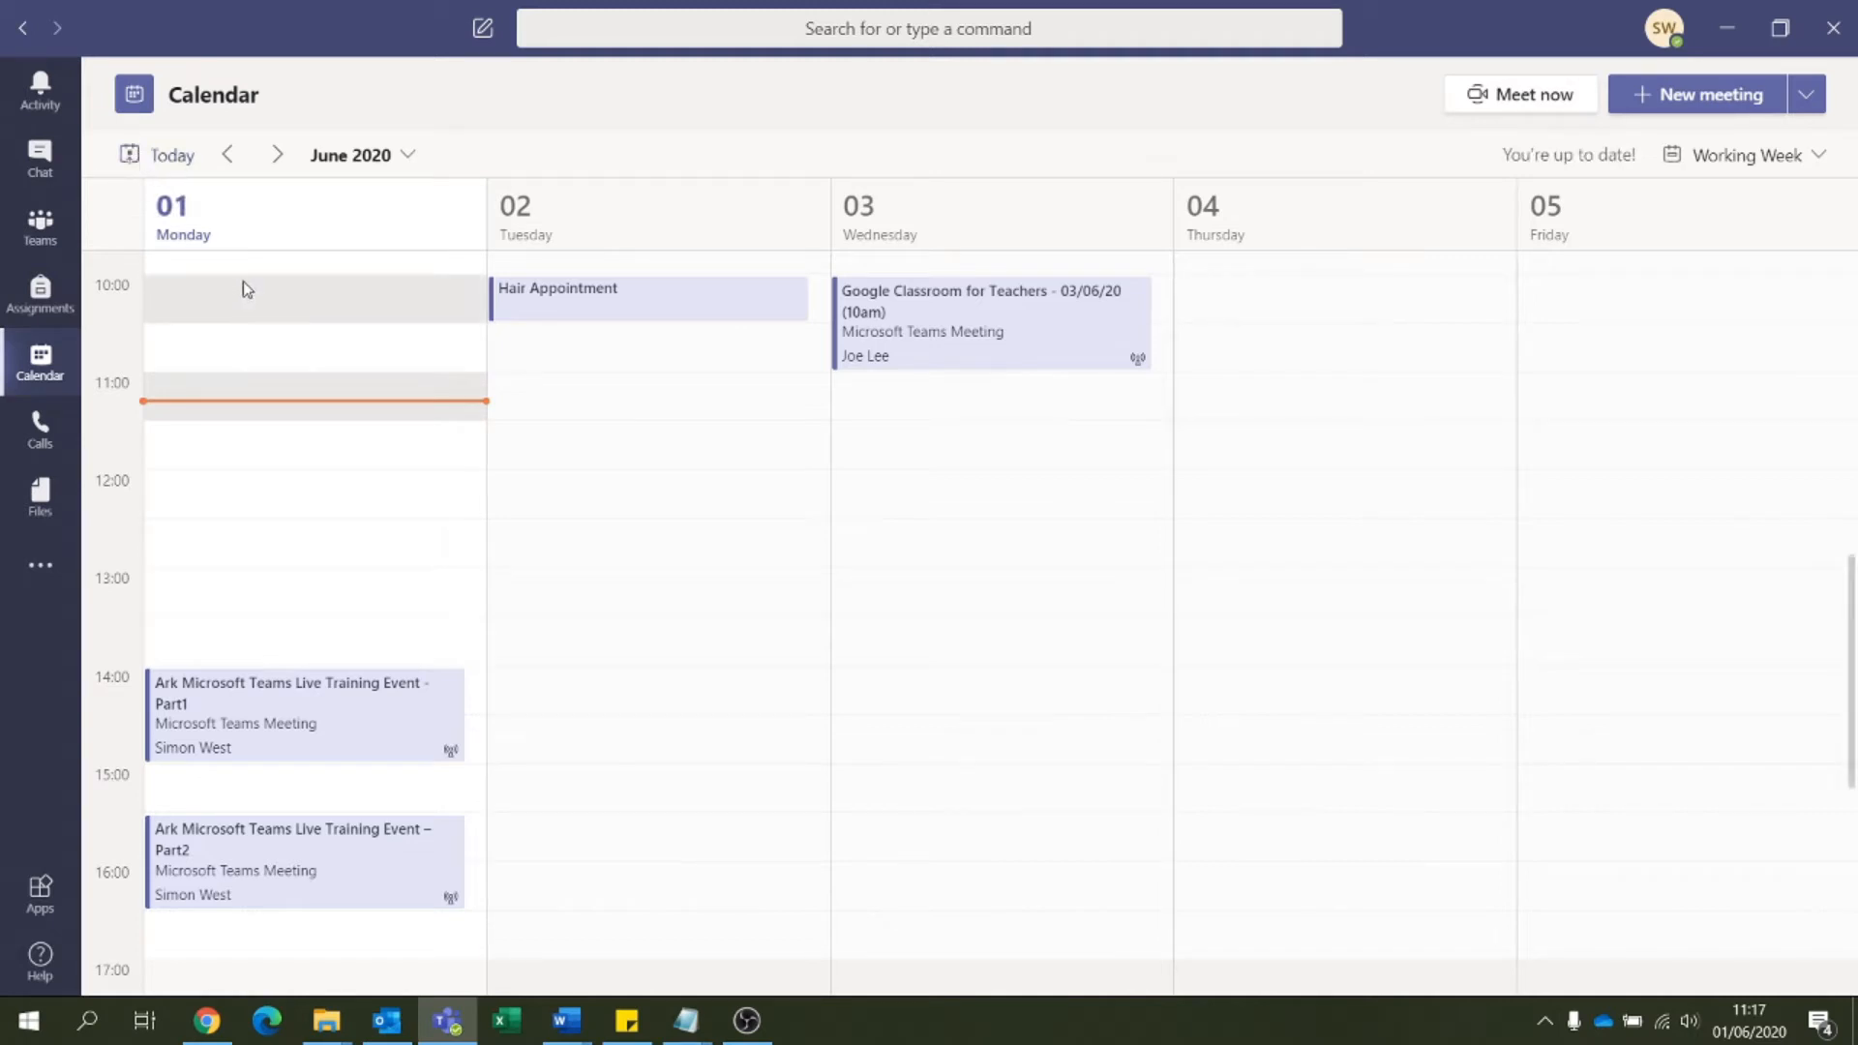
left_click(360, 157)
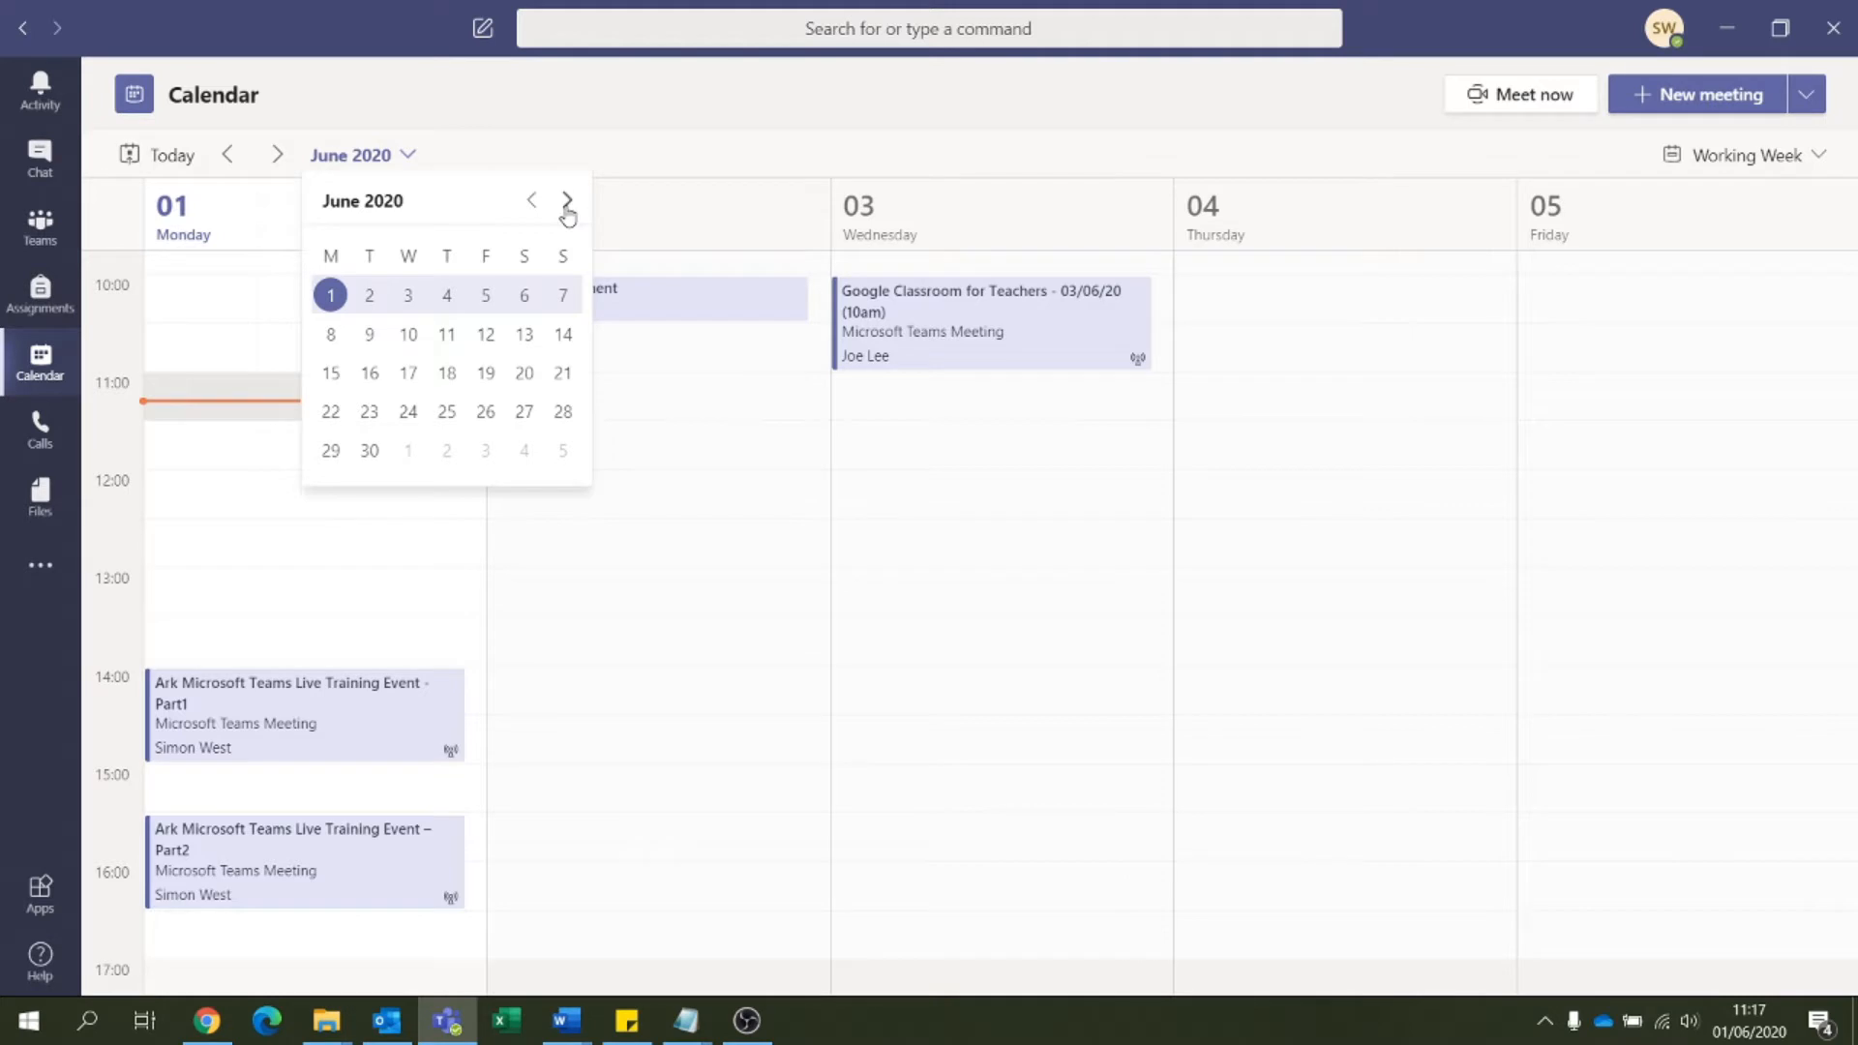
double_click(567, 203)
double_click(567, 203)
left_click(567, 203)
double_click(568, 203)
left_click(568, 203)
double_click(570, 204)
left_click(569, 203)
left_click(568, 203)
left_click(483, 379)
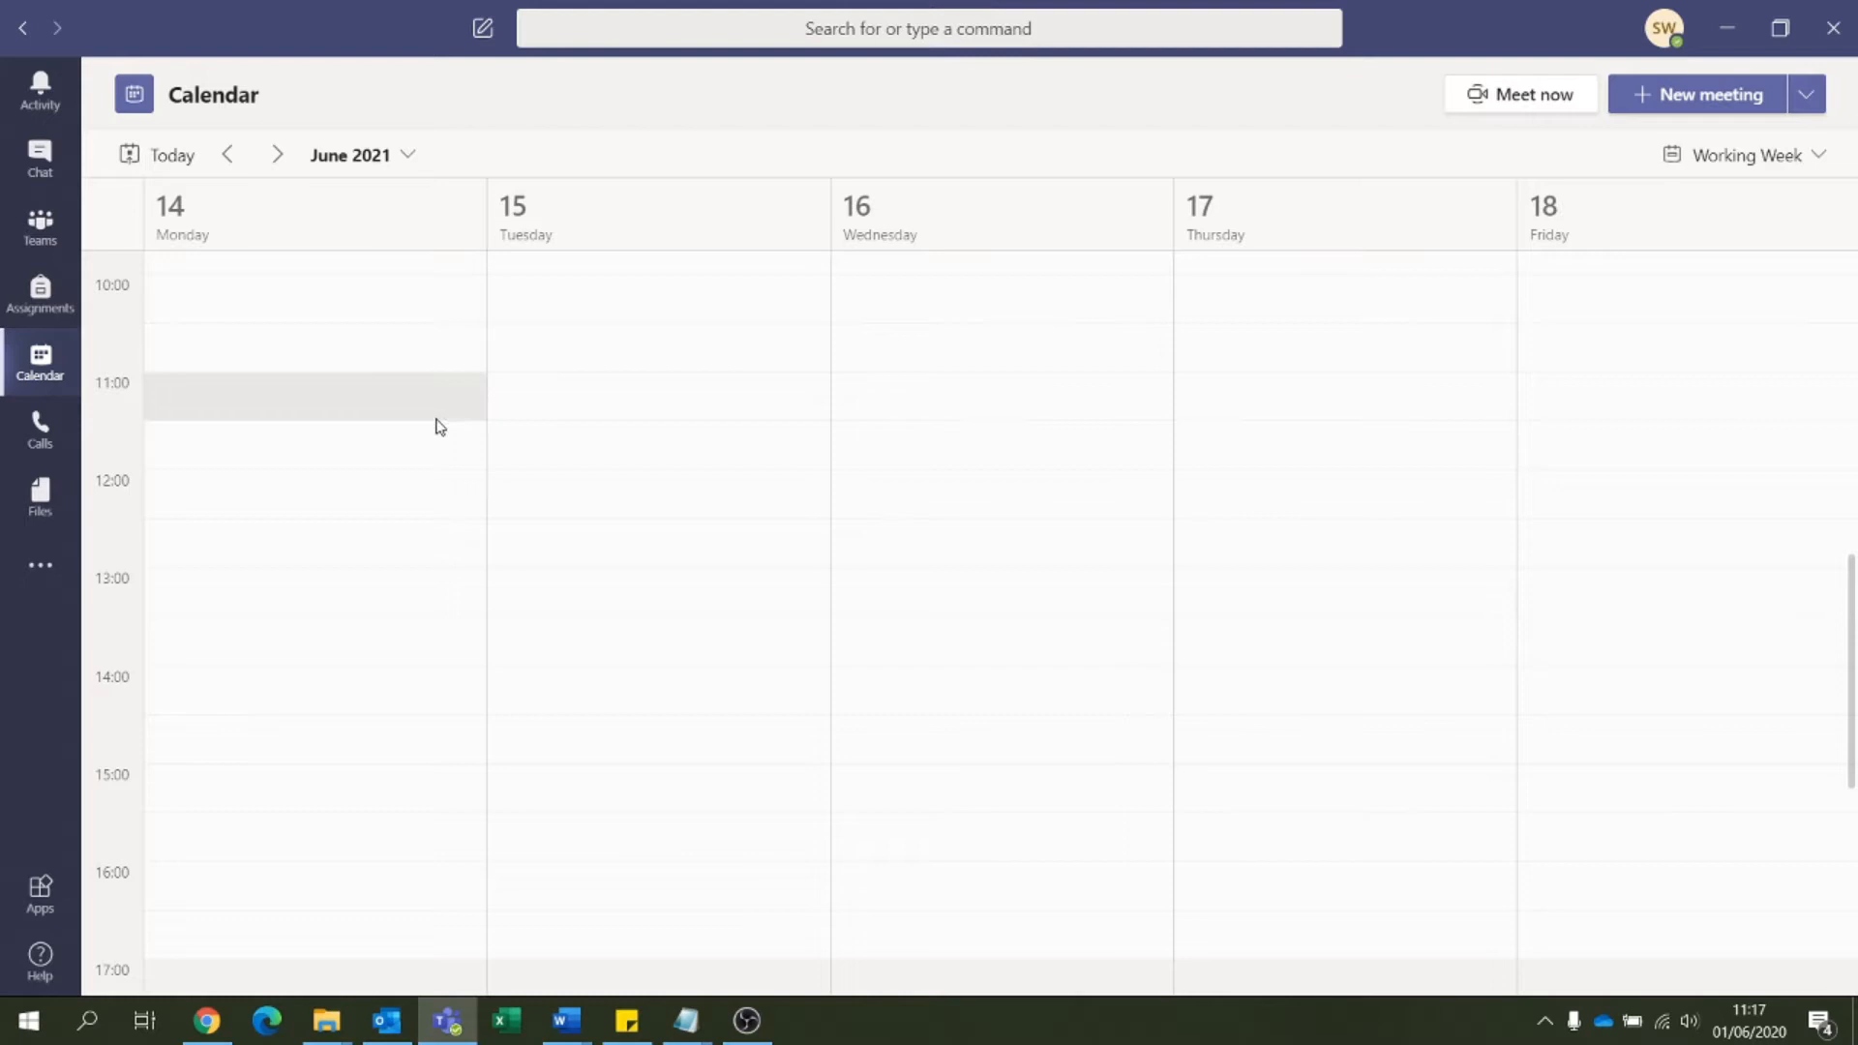
left_click(171, 174)
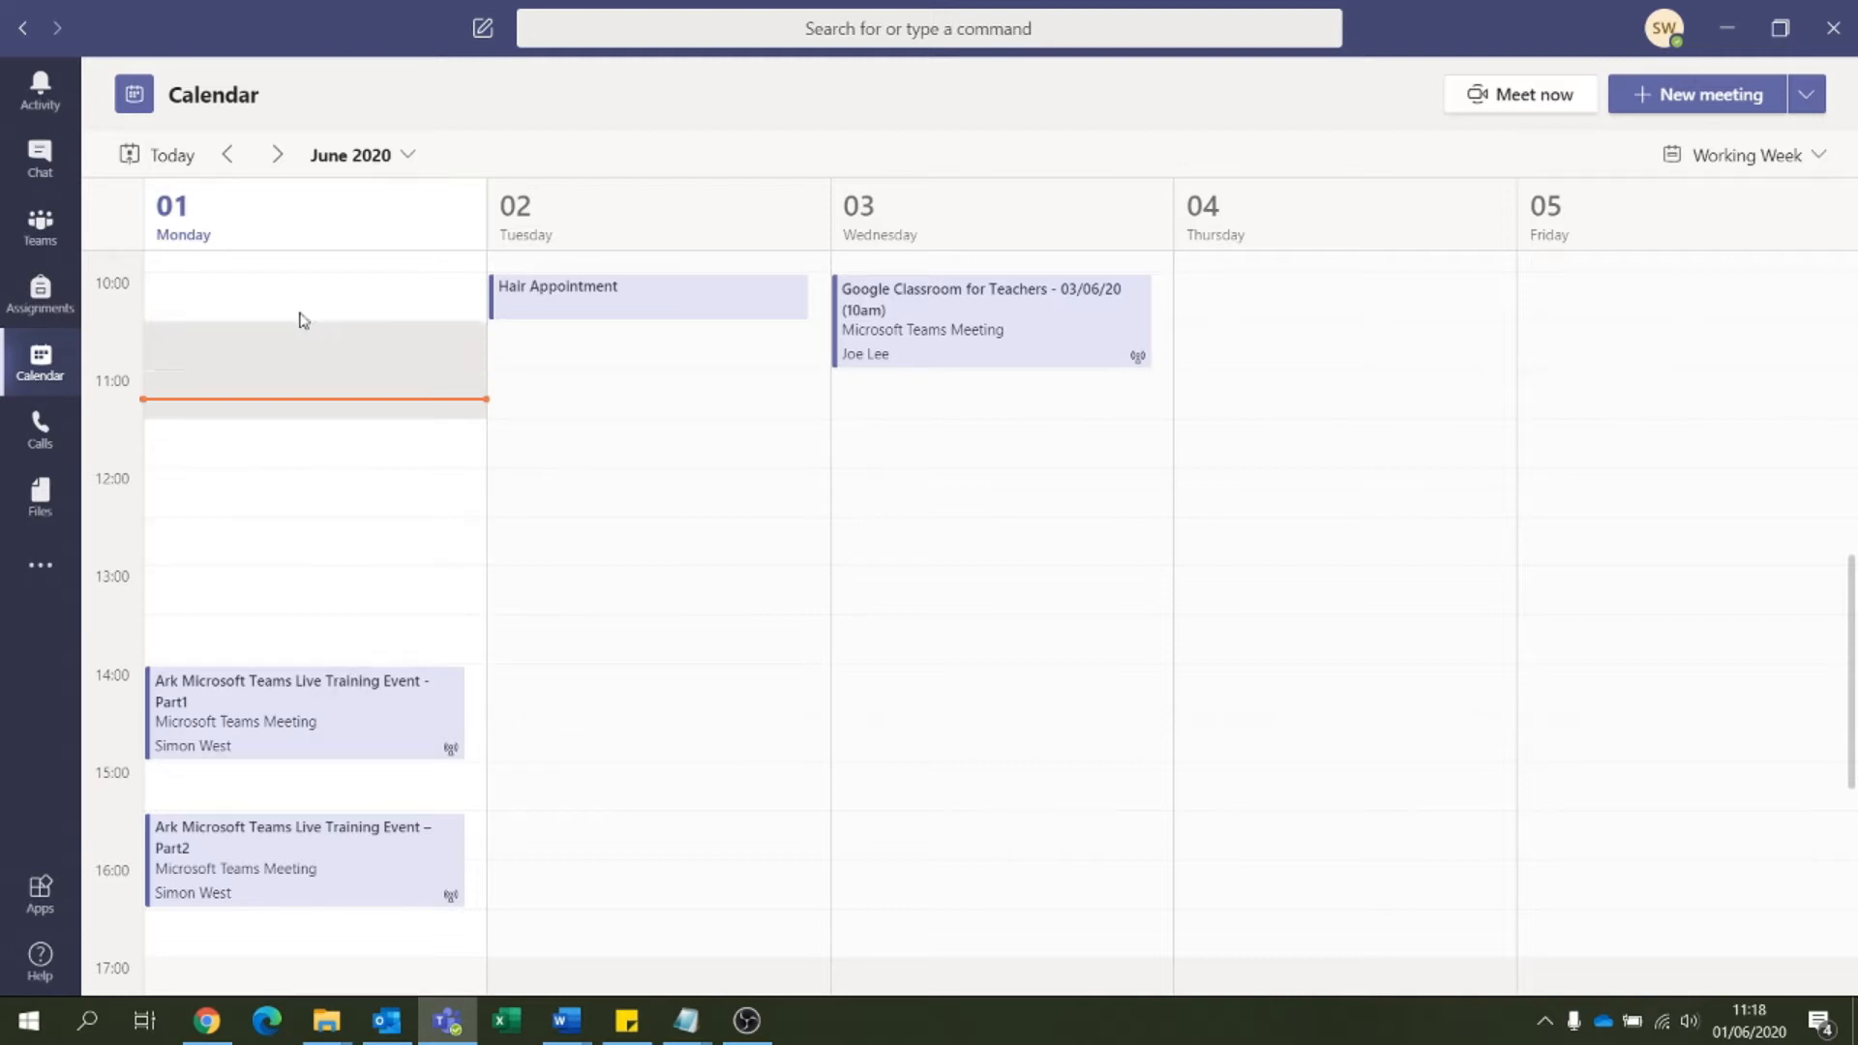
Step: Page the calendar two weeks forward and two weeks back to the current week
left_click(278, 155)
left_click(280, 158)
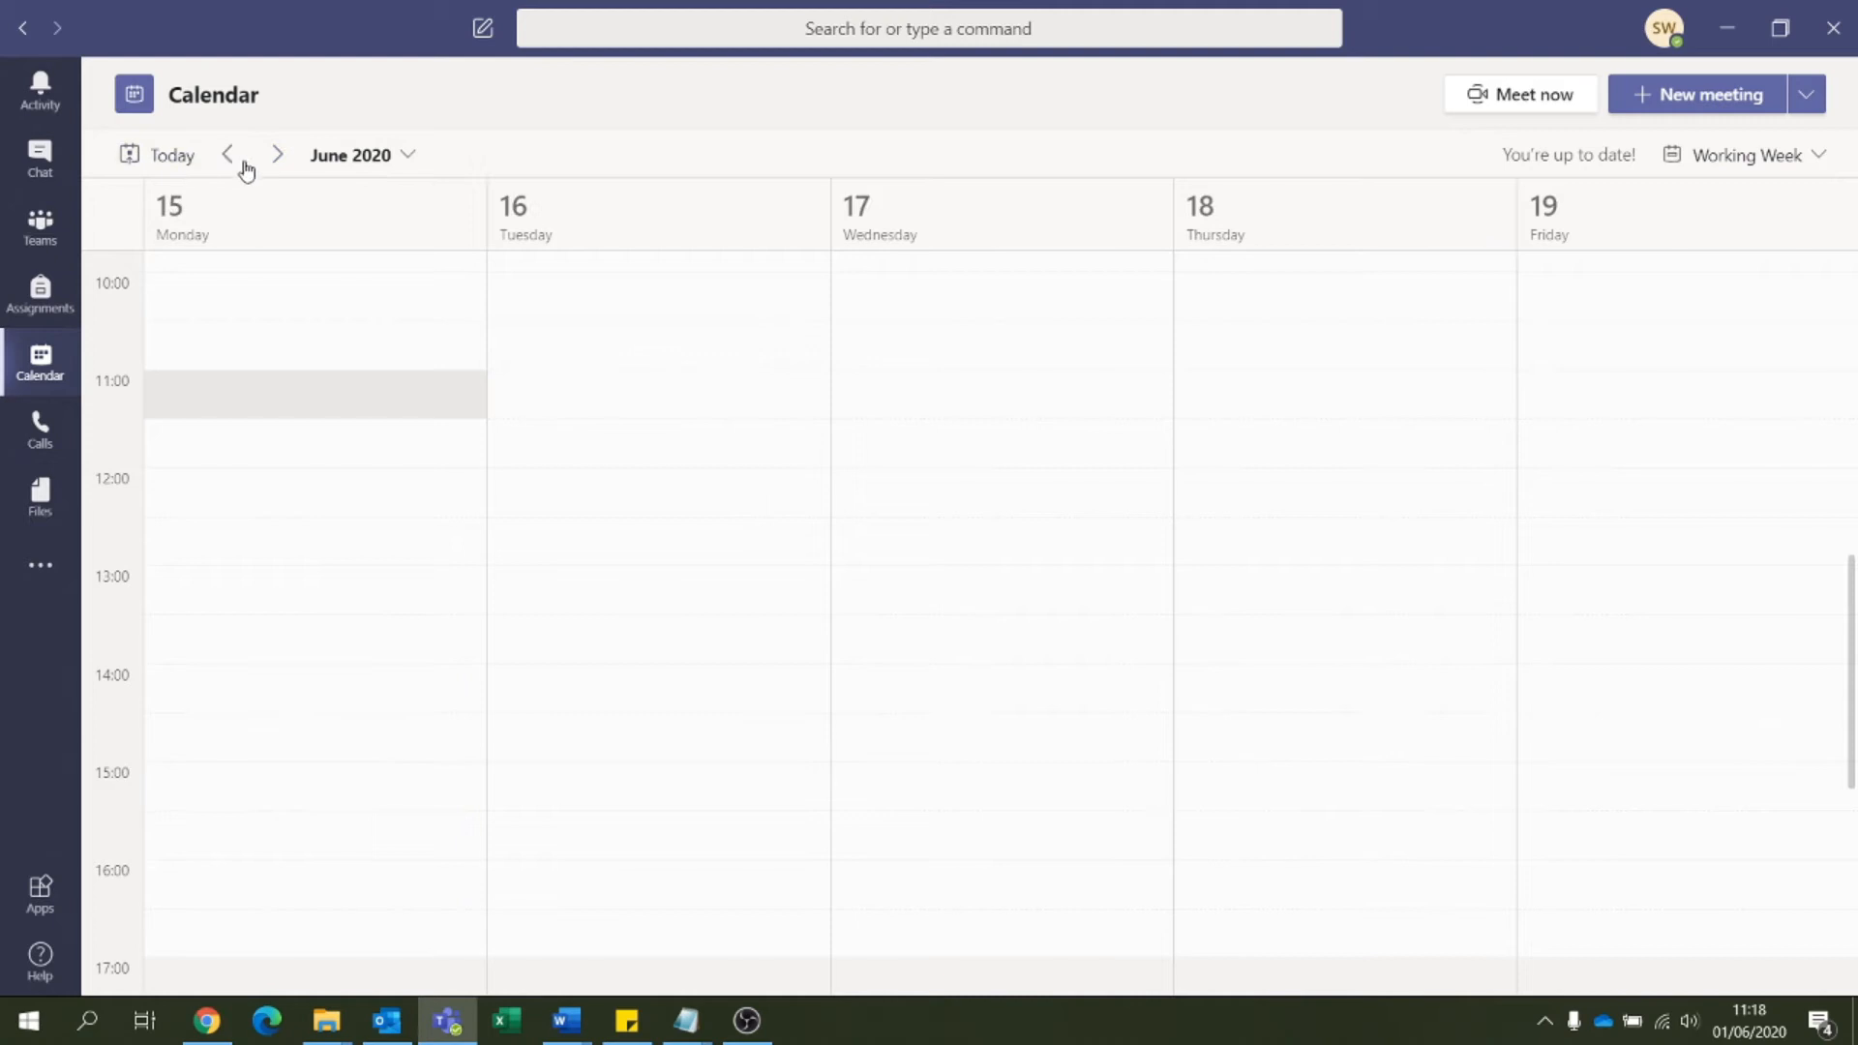
left_click(228, 166)
left_click(227, 160)
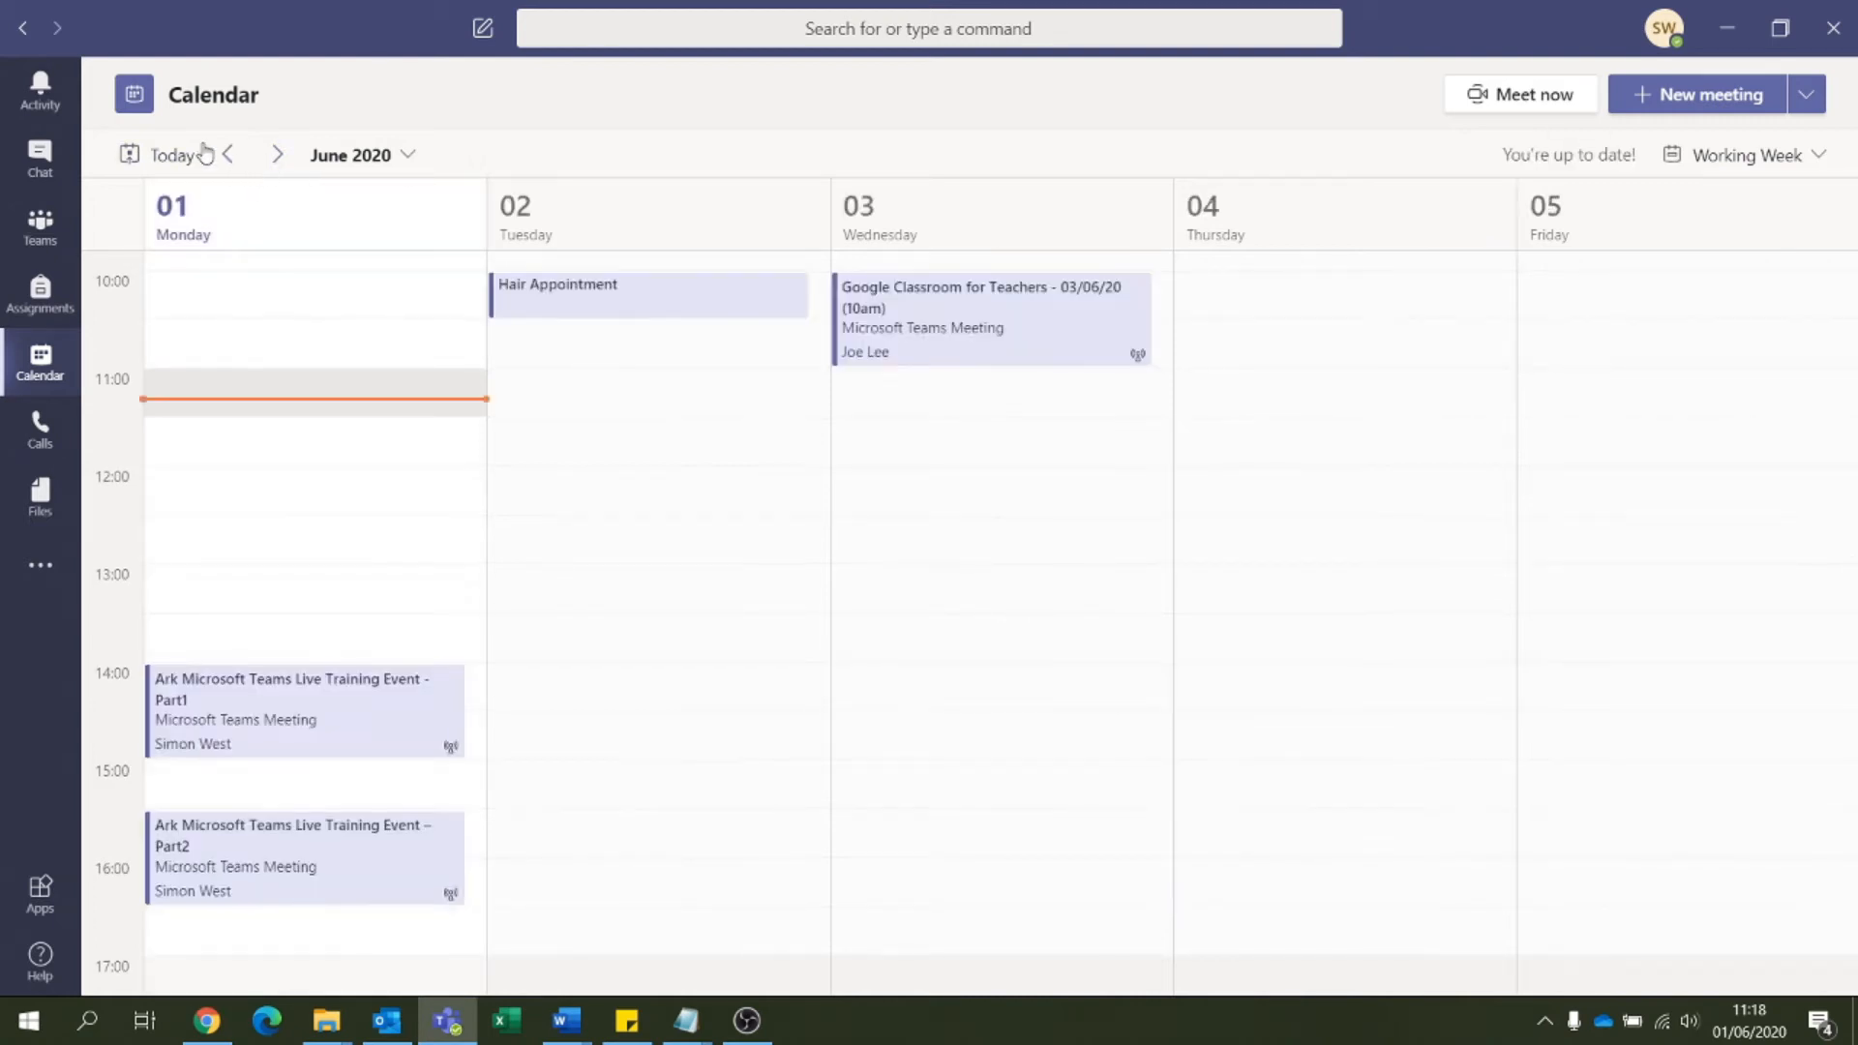
Step: Jump the calendar to 6 October 2020 with the date picker
left_click(382, 157)
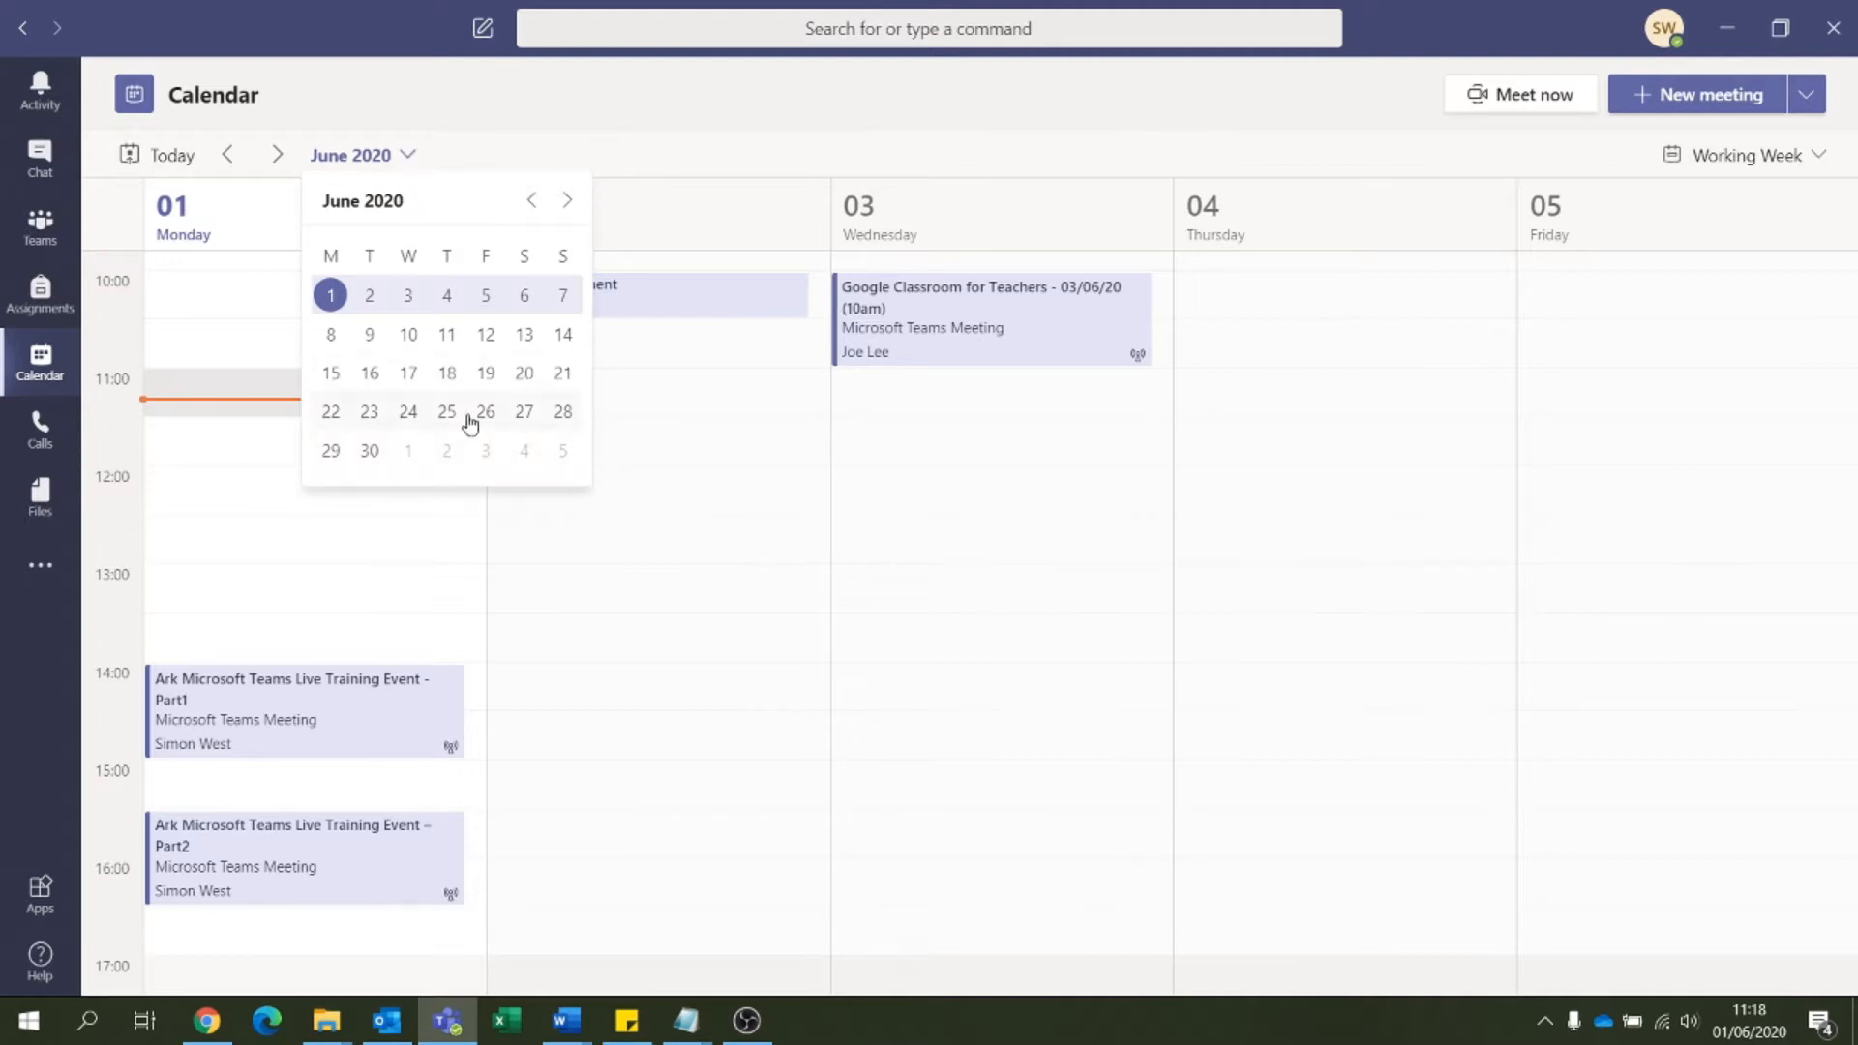
left_click(567, 203)
left_click(566, 203)
left_click(568, 203)
left_click(568, 204)
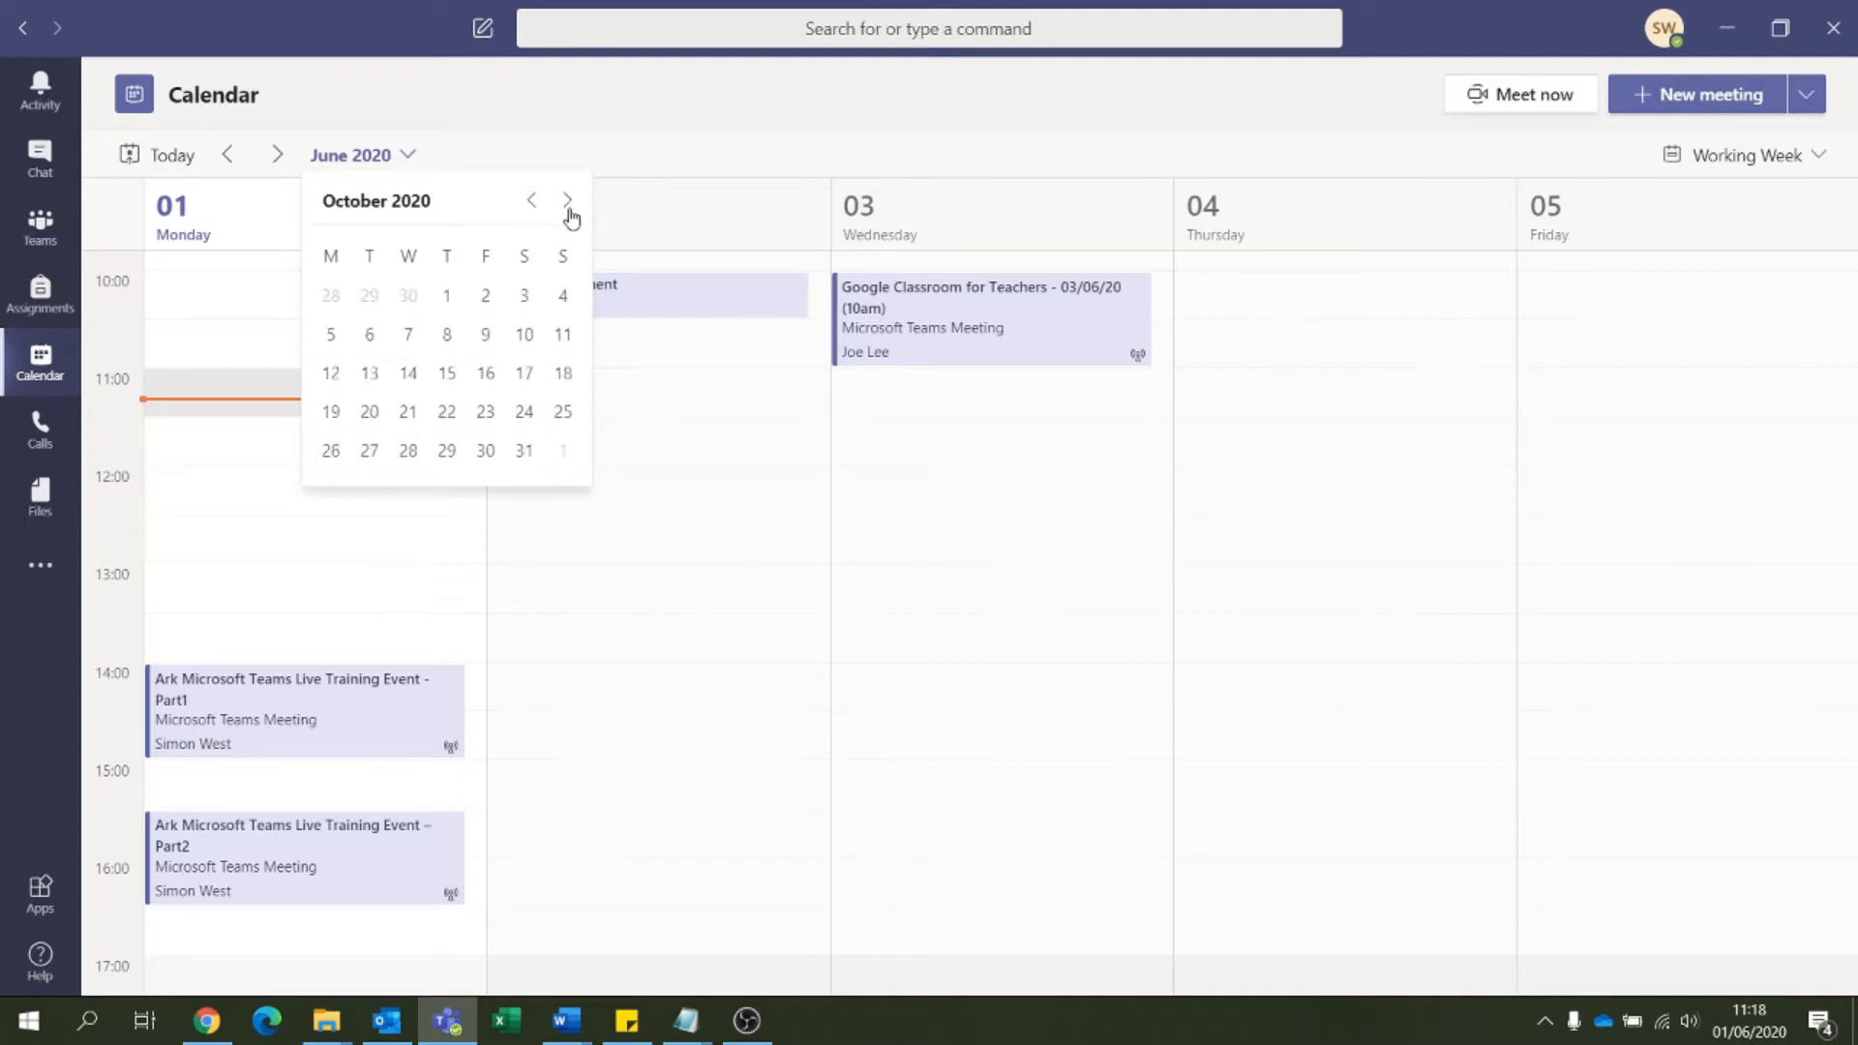
left_click(361, 341)
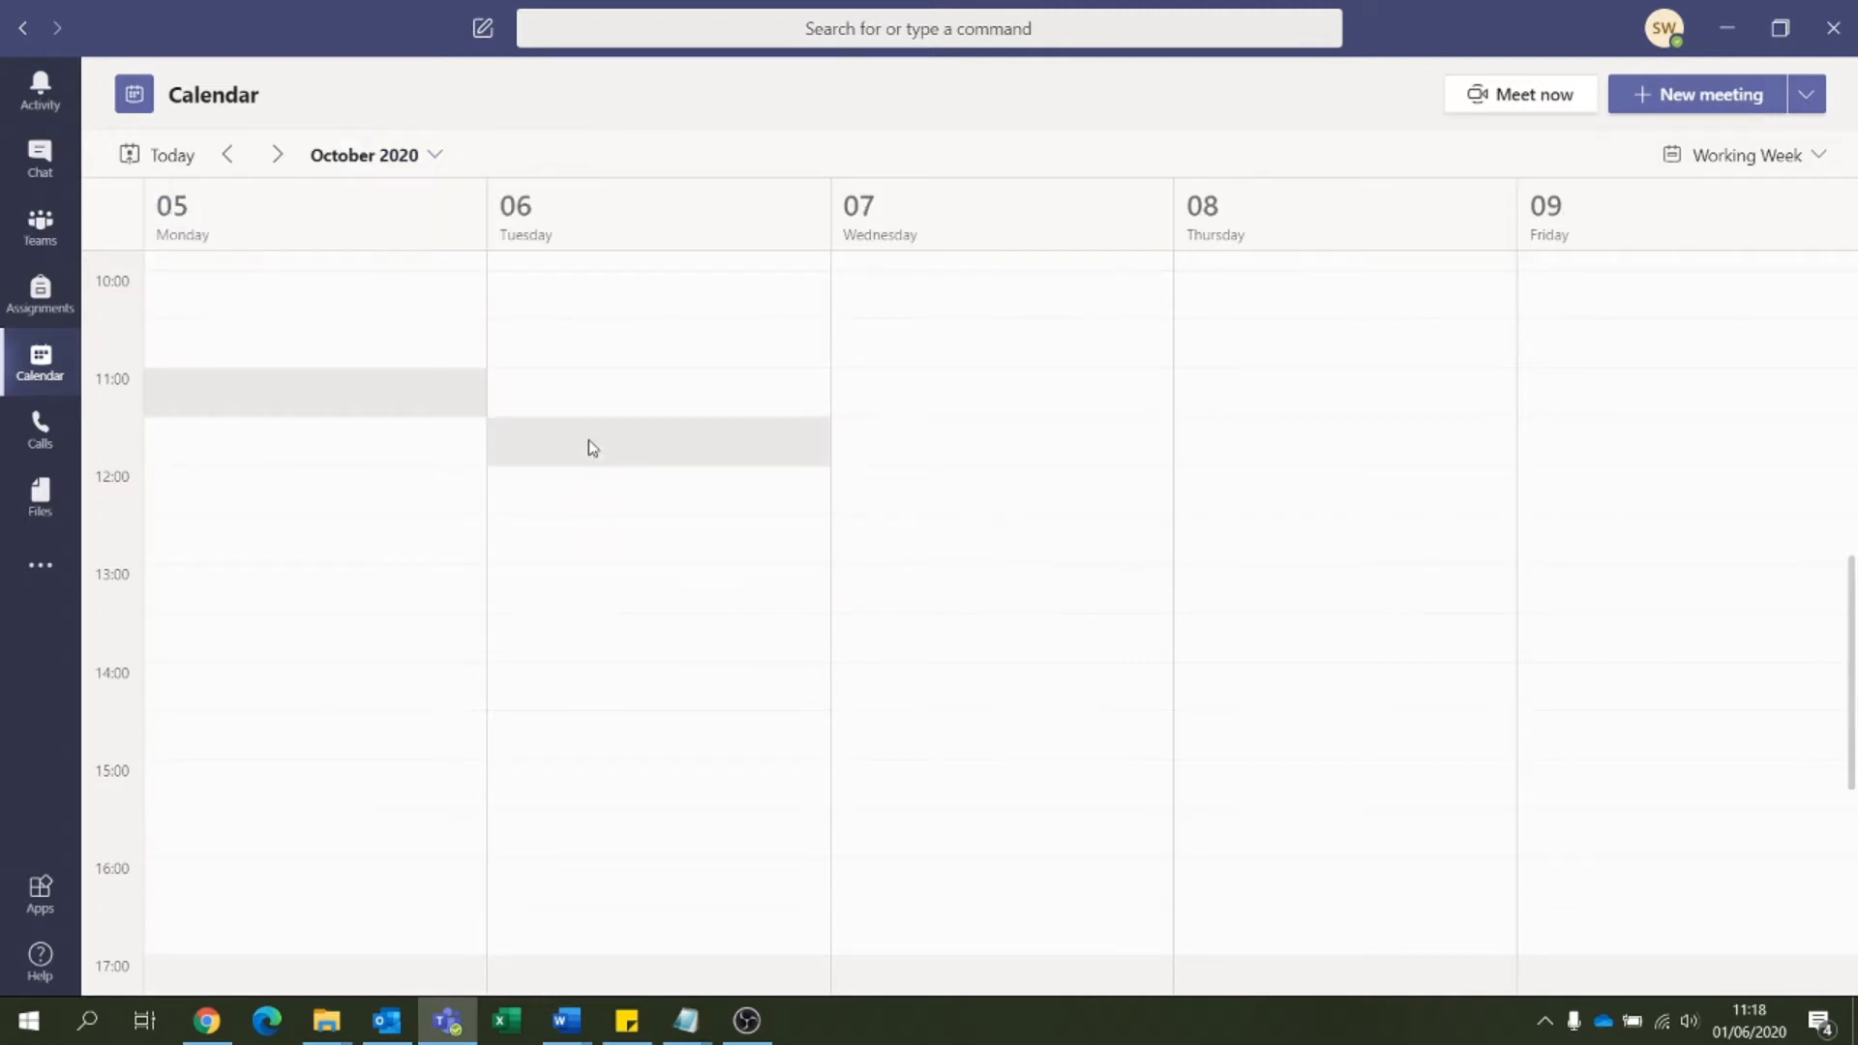
Step: Create and save a meeting titled "hello World" on Tuesday 6 October 2020 from 10:30 to 11:00
left_click(606, 361)
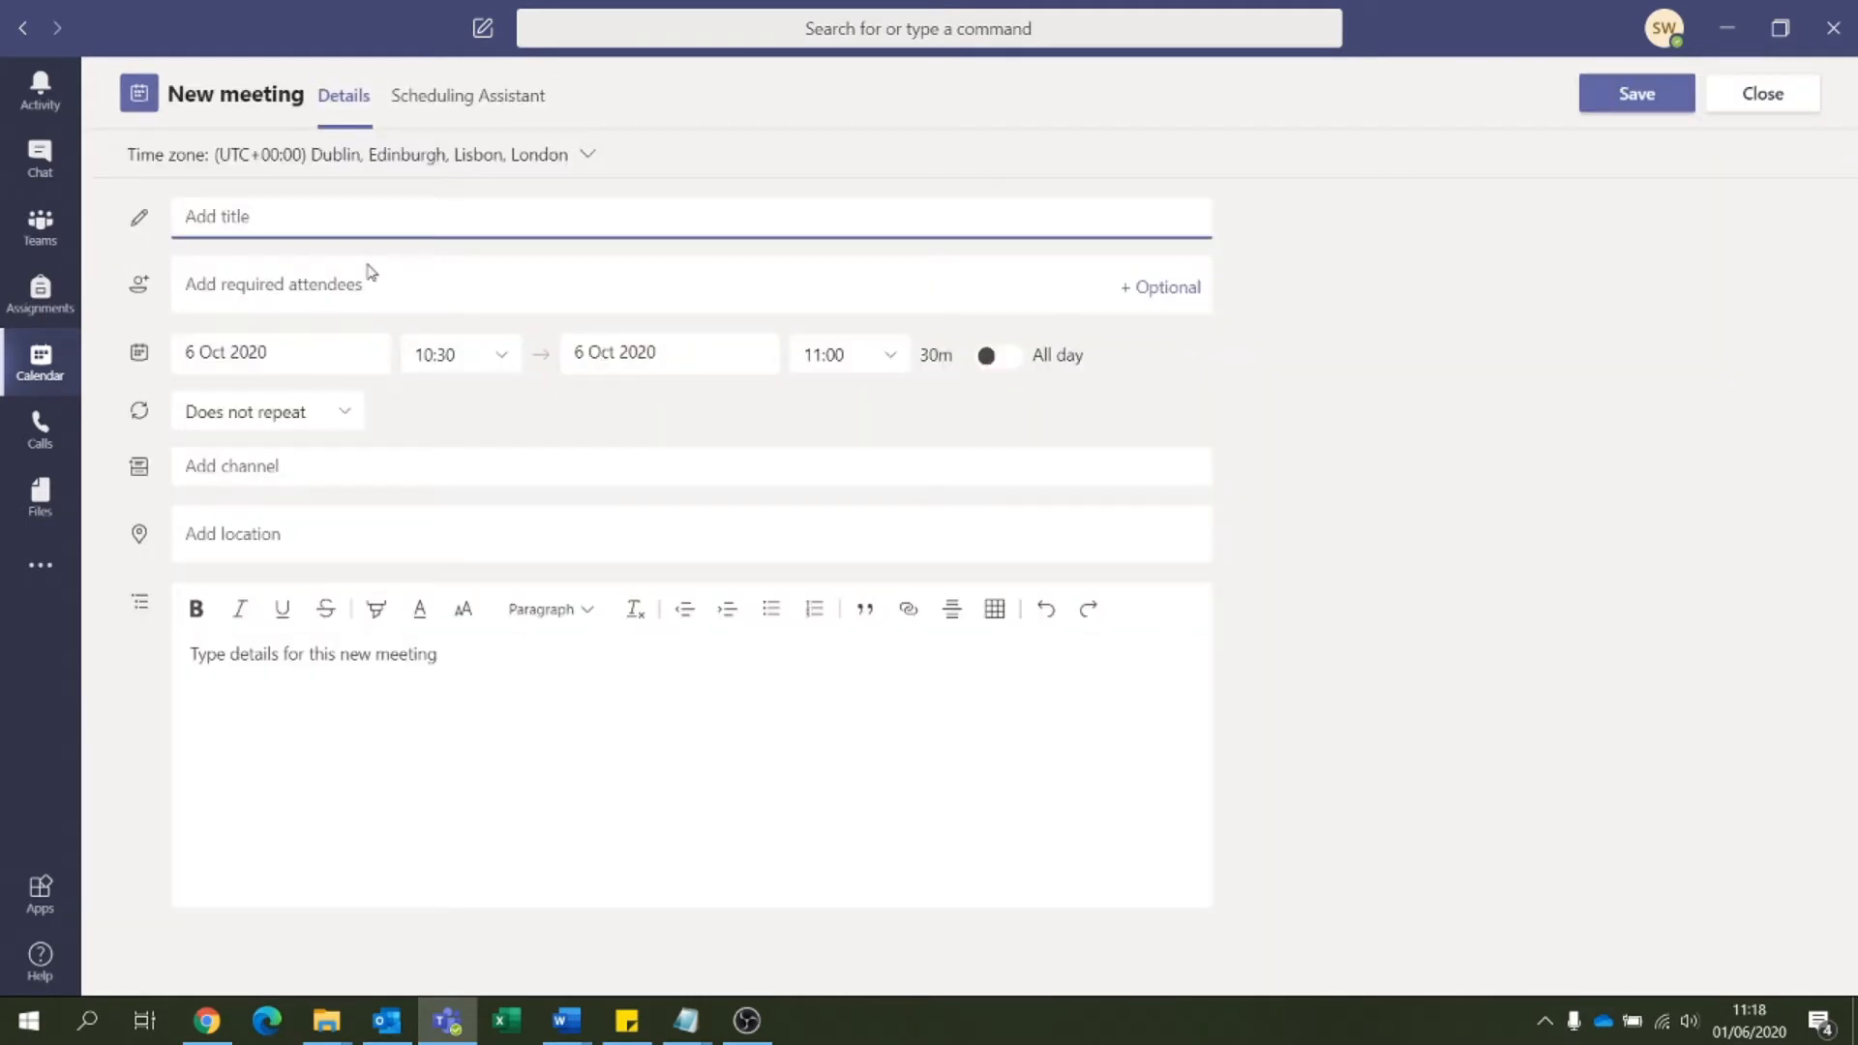
type("hello World")
left_click(1663, 101)
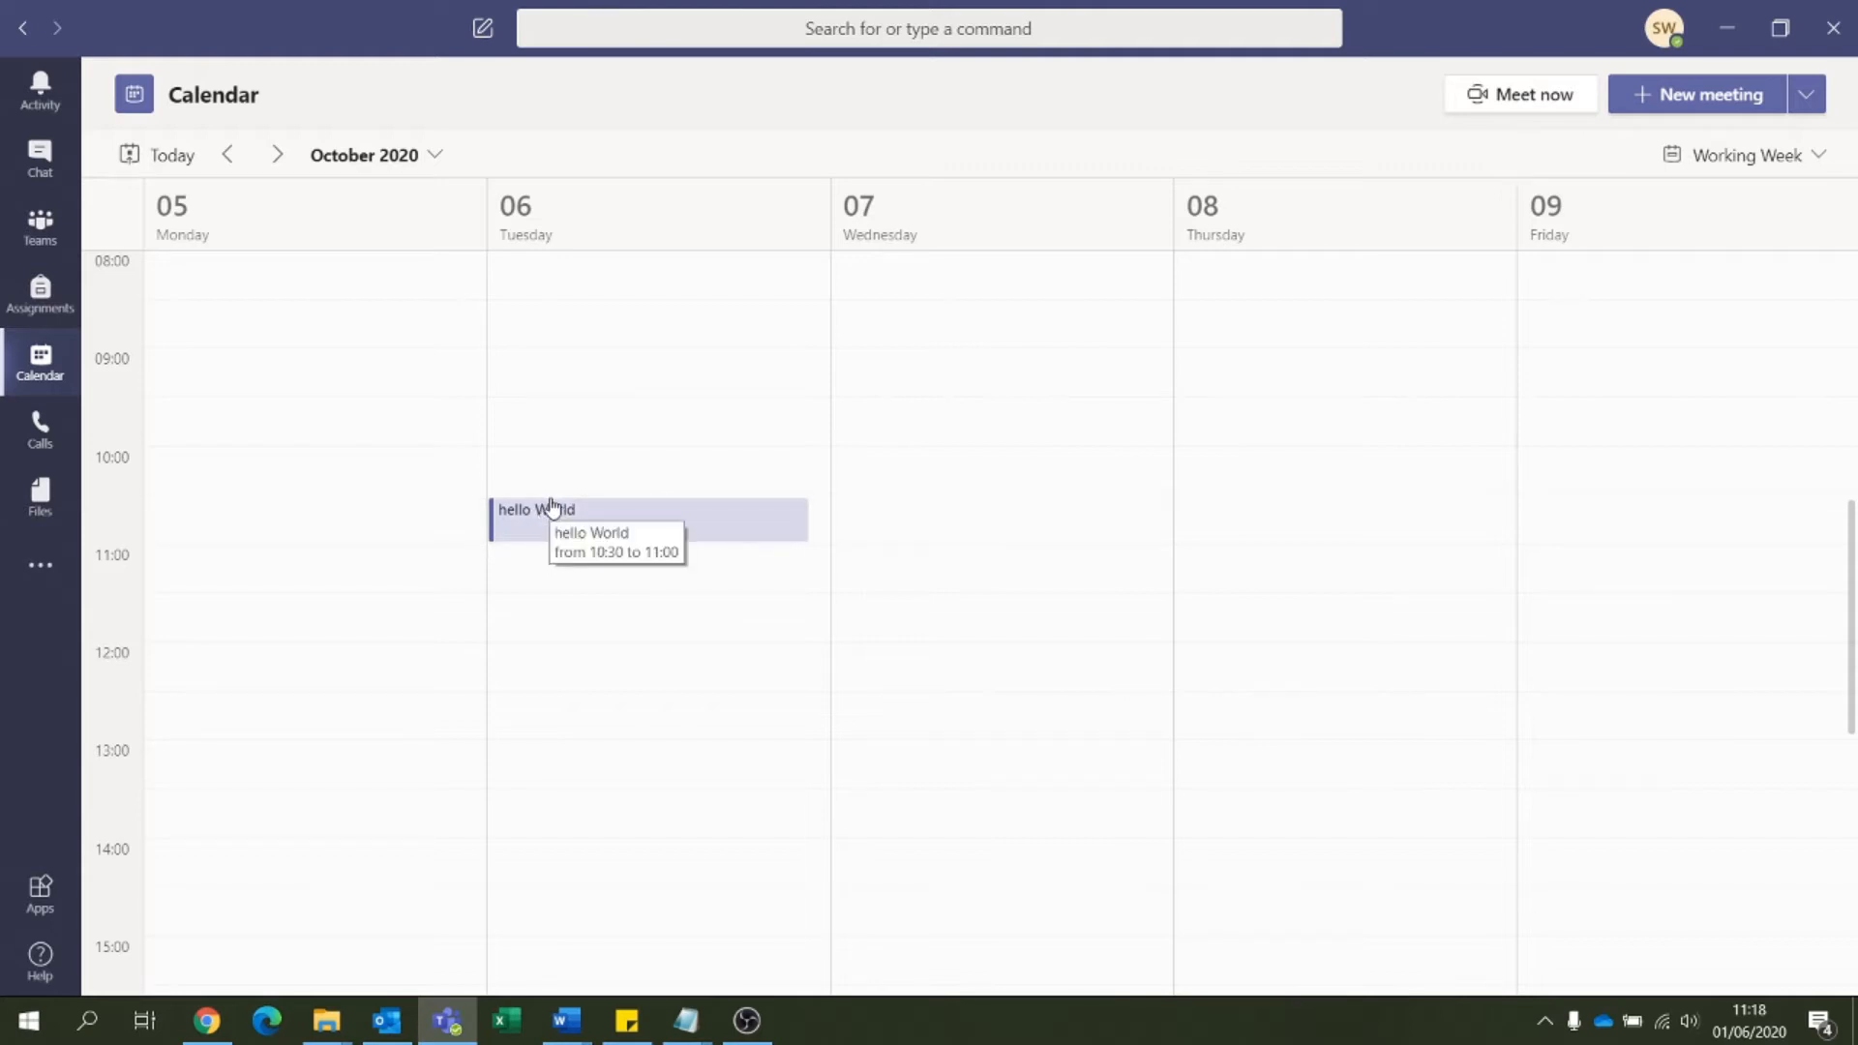
Step: Return the calendar to today and display it in Week view and in Day view
left_click(163, 164)
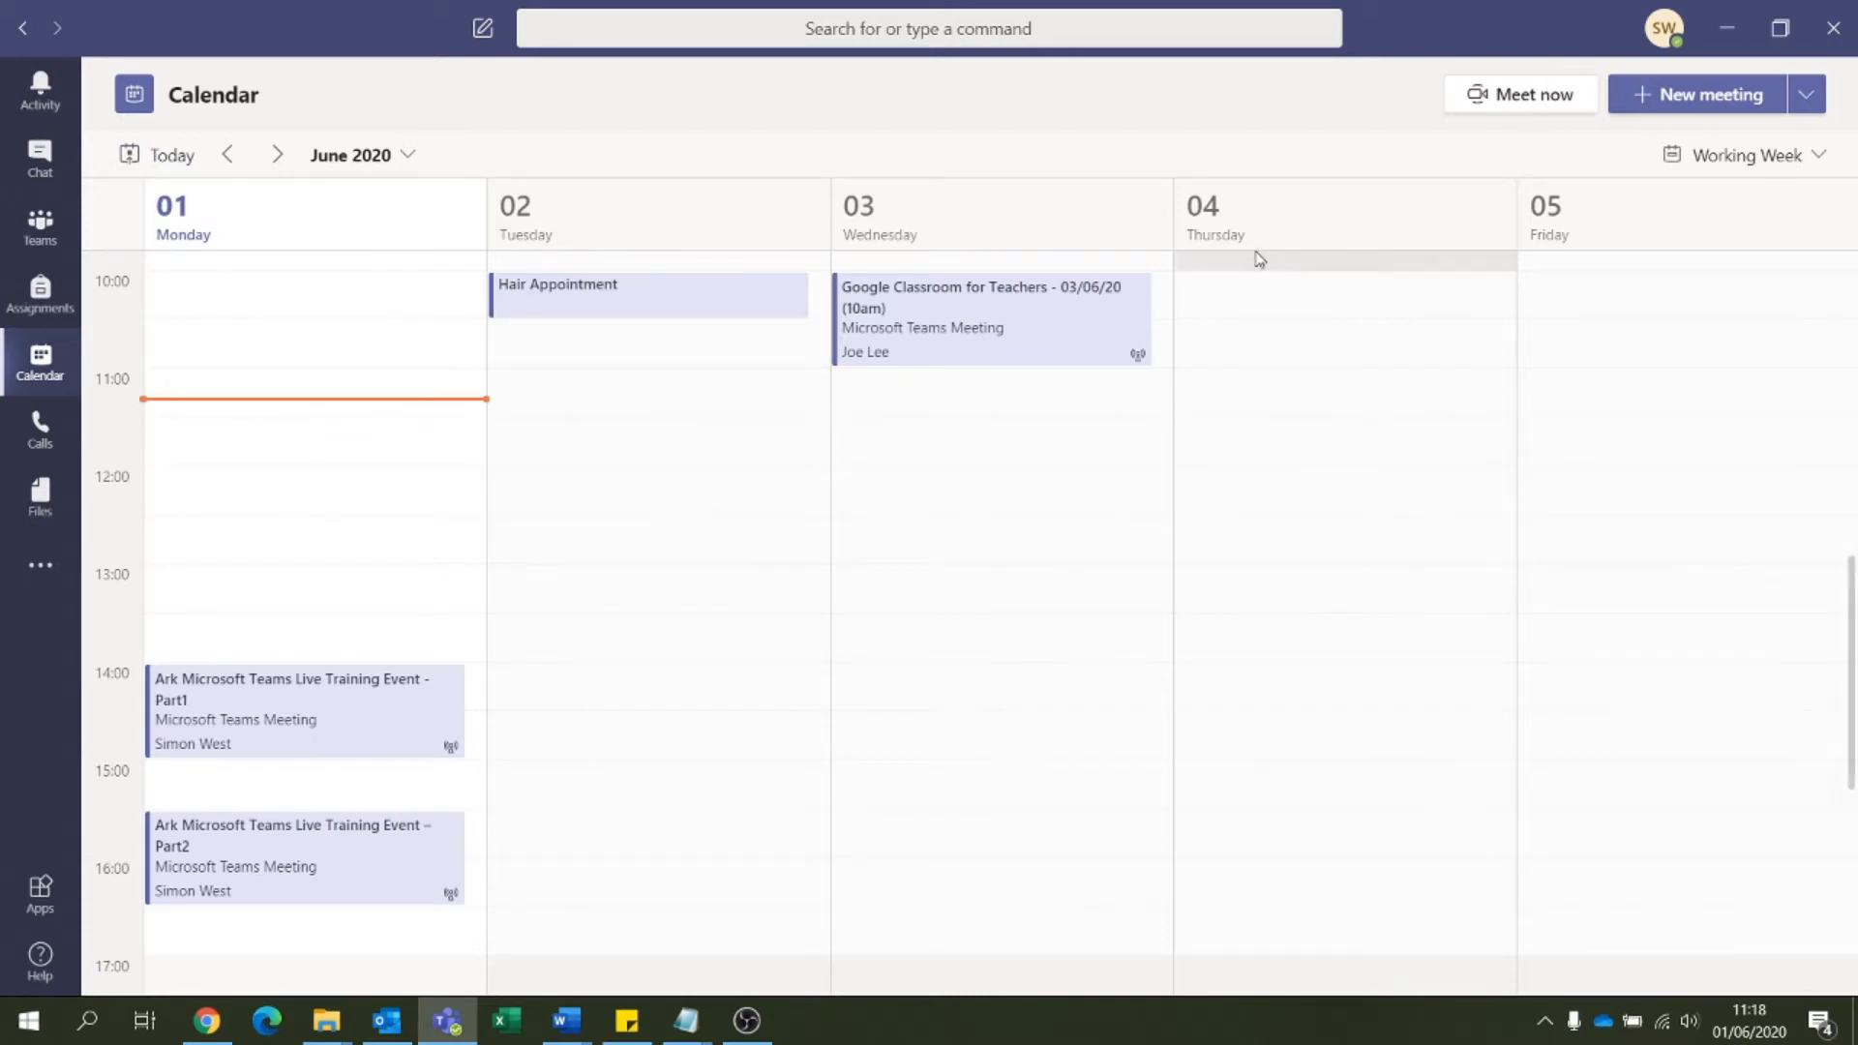
left_click(1824, 162)
left_click(1470, 484)
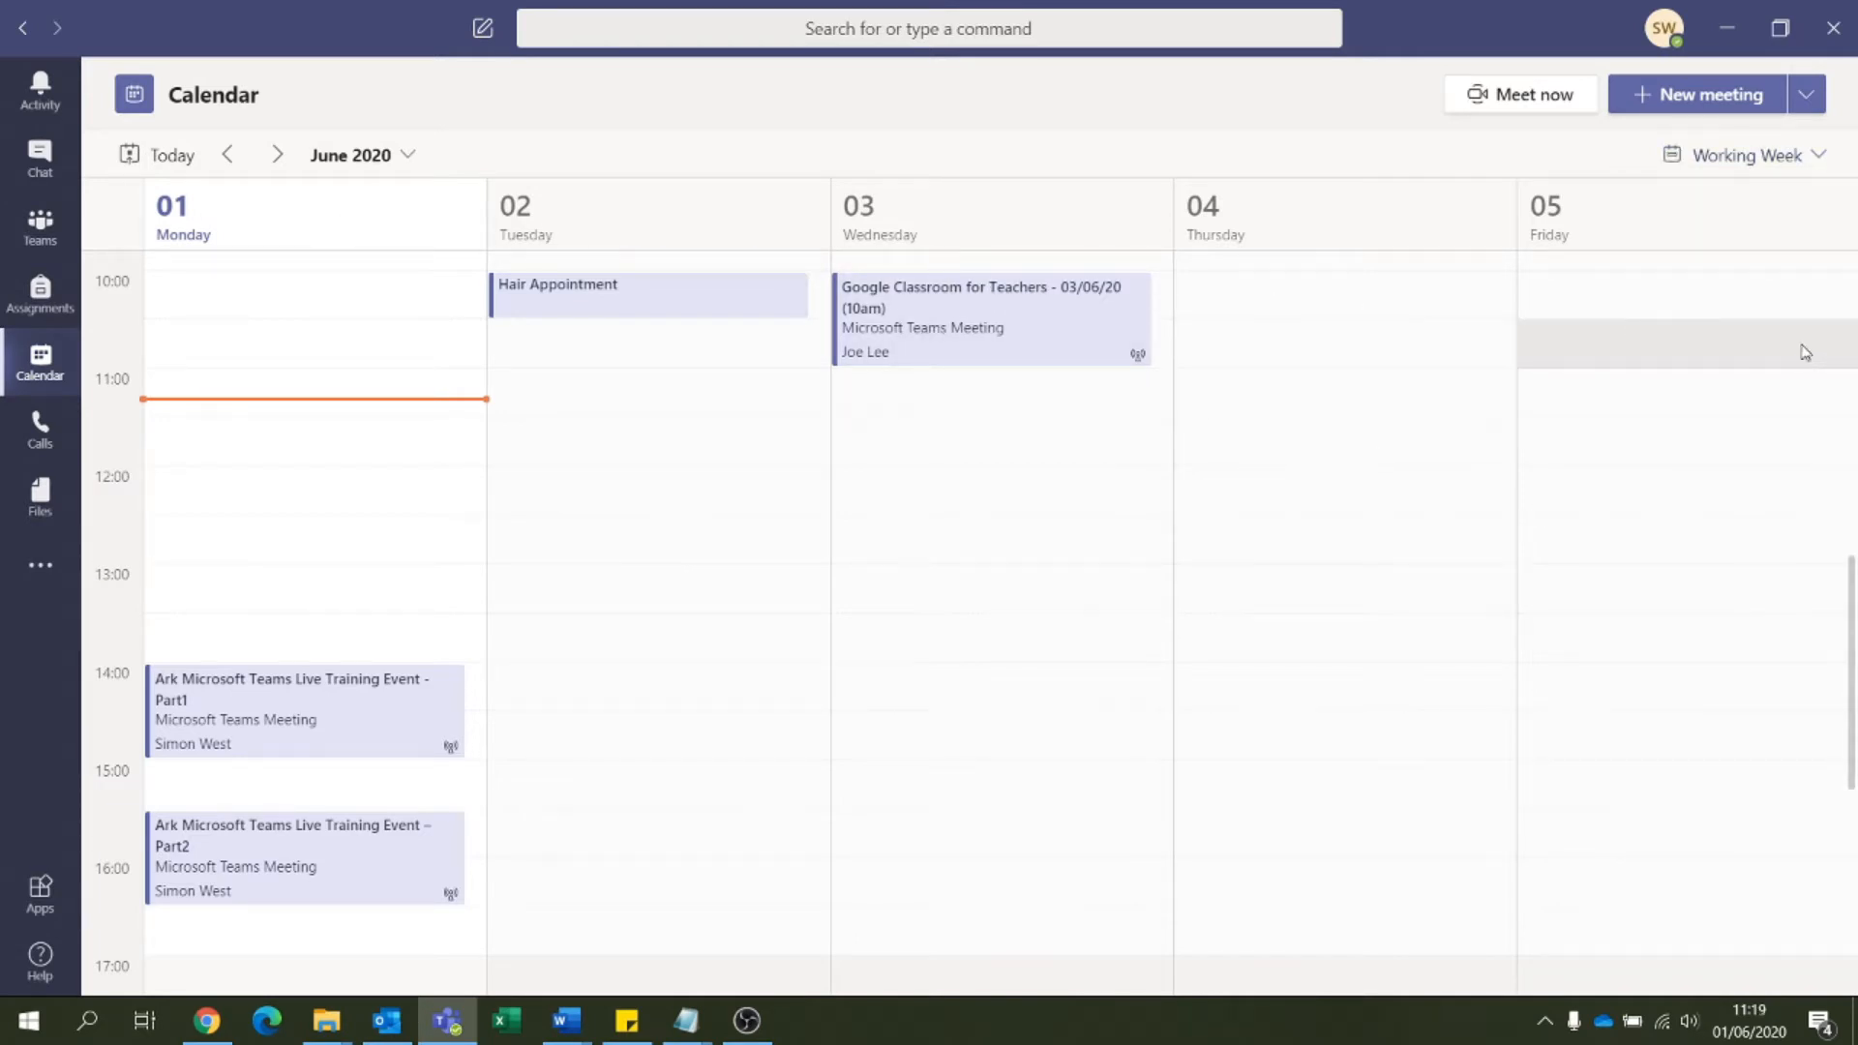
left_click(1737, 159)
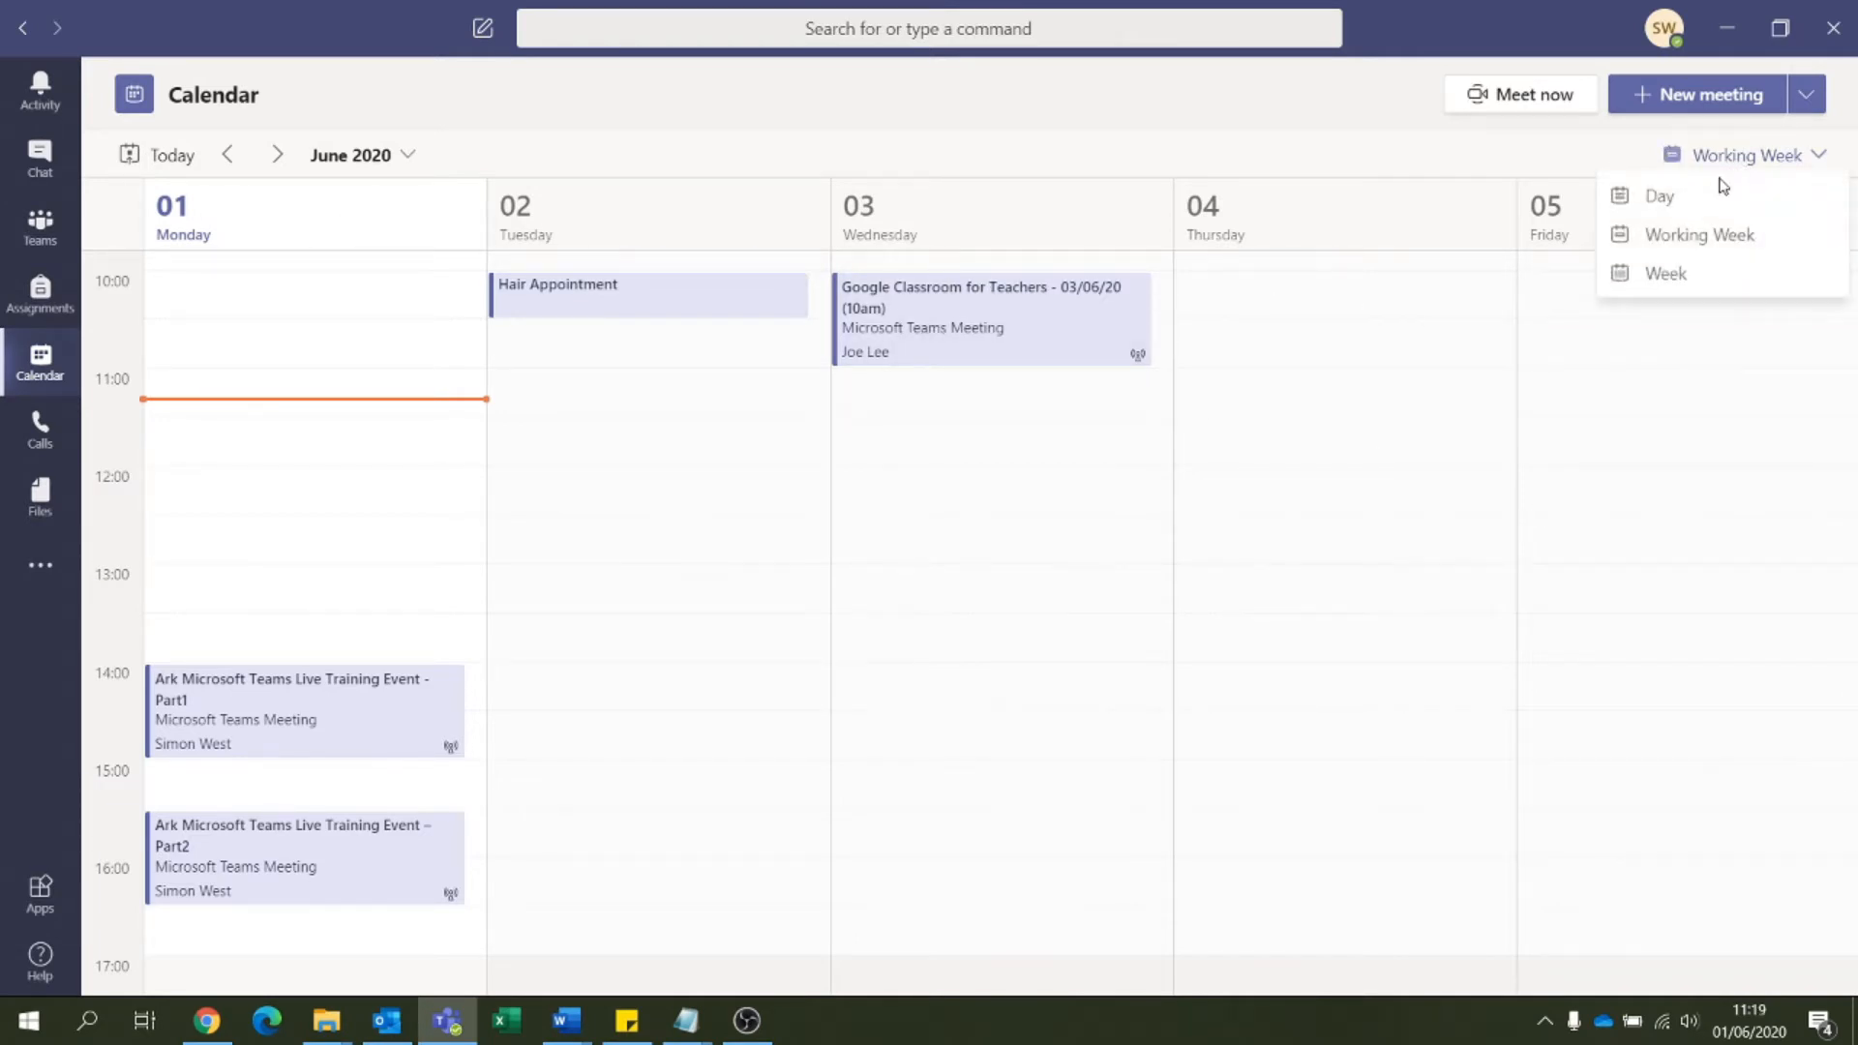
left_click(1705, 293)
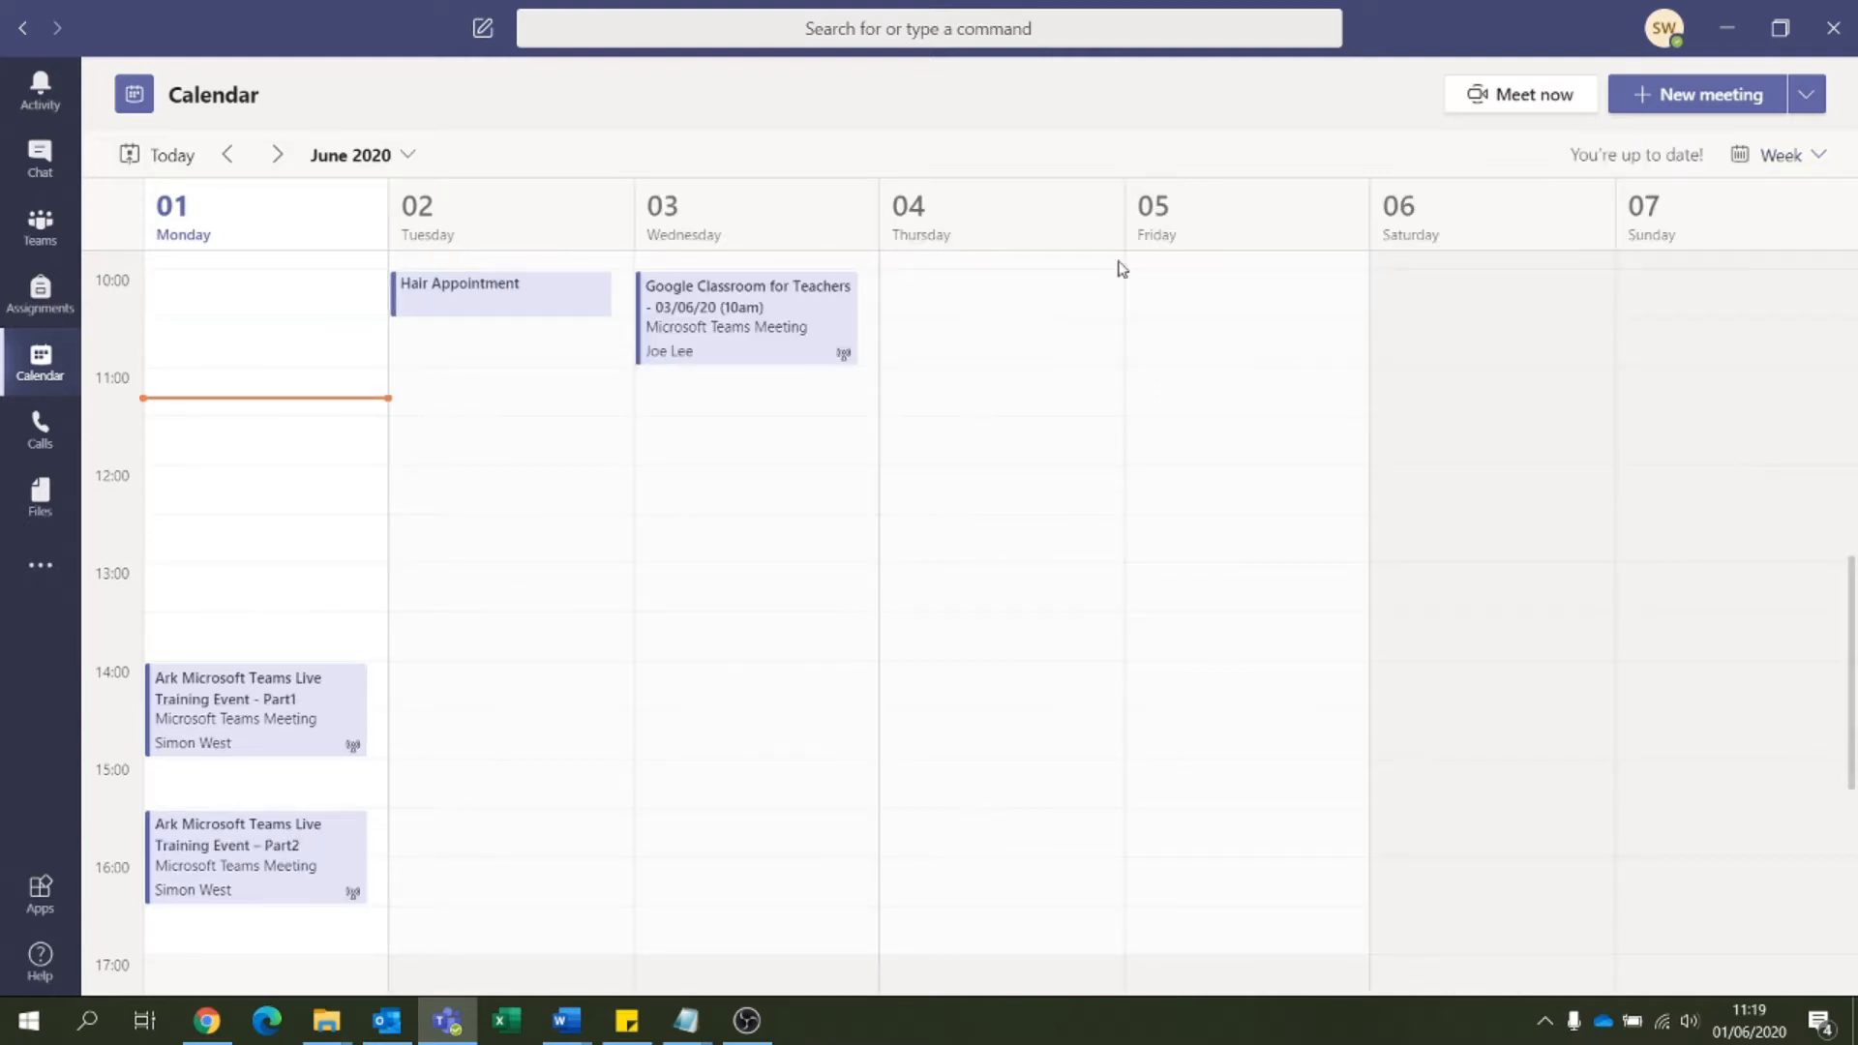
left_click(1781, 154)
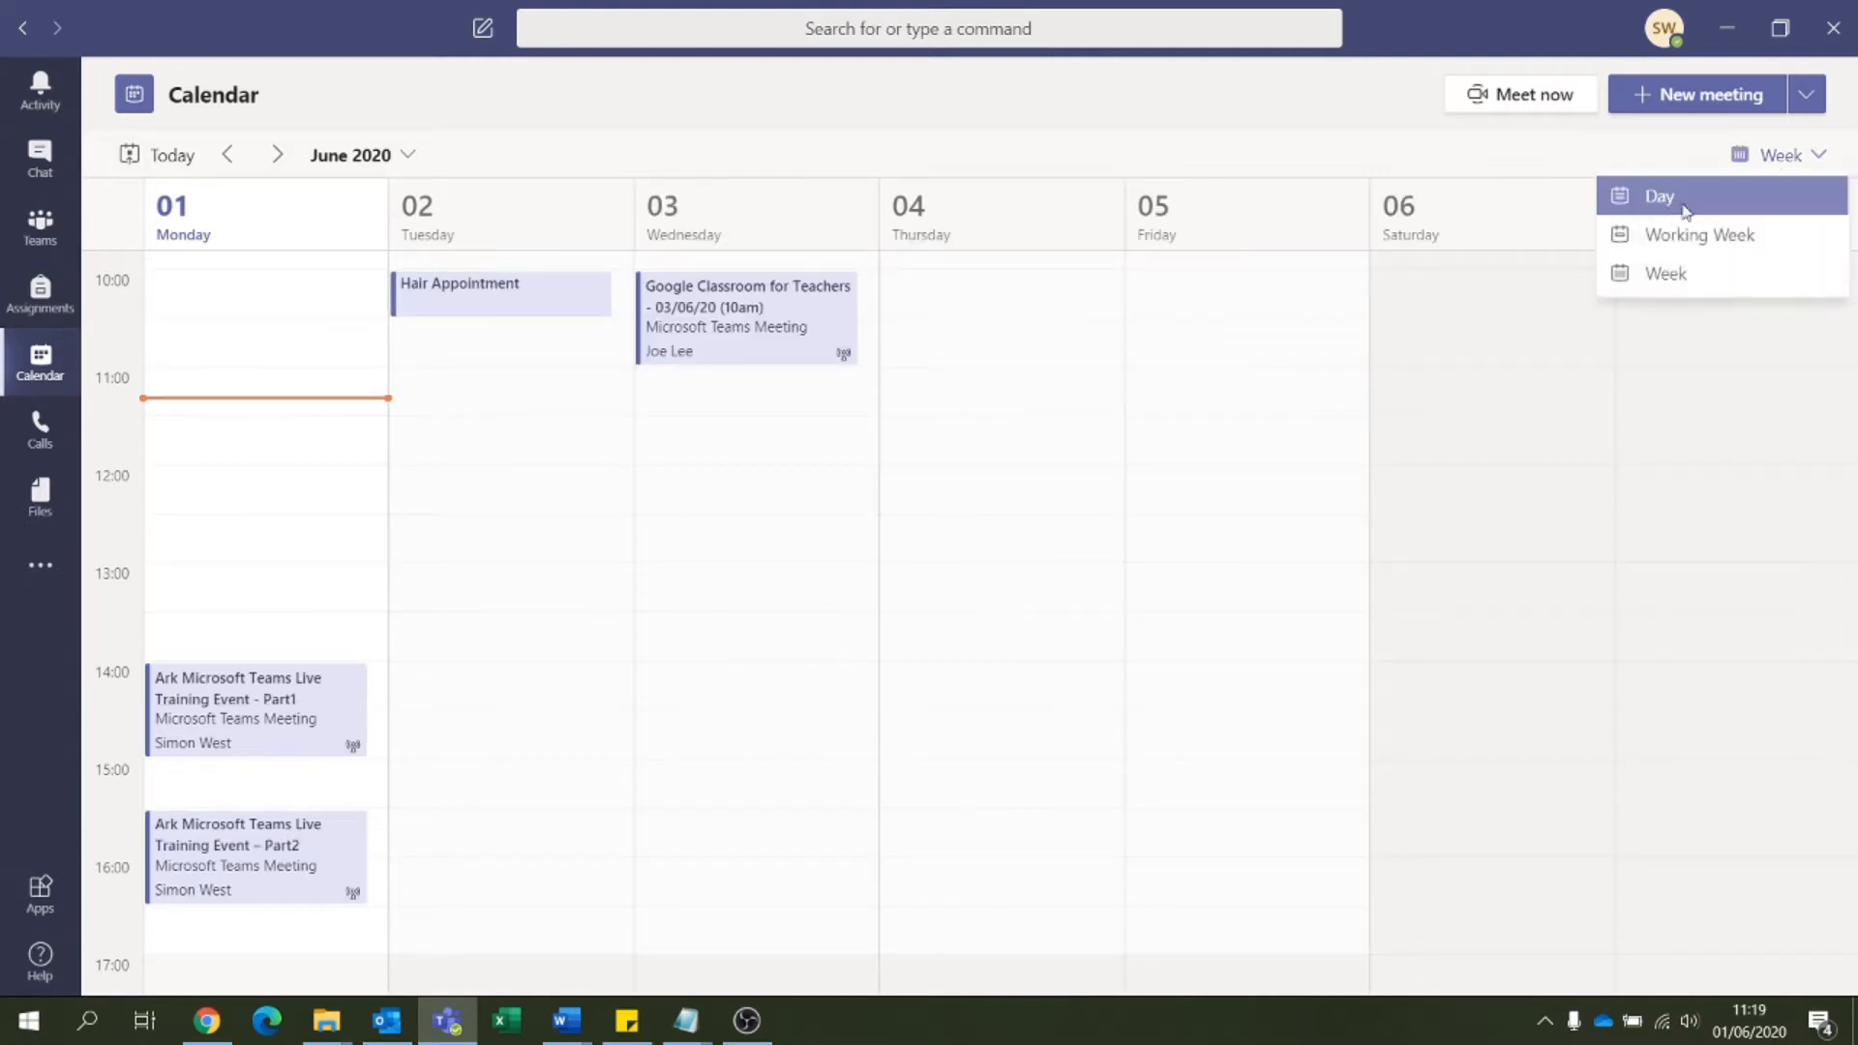
left_click(1660, 196)
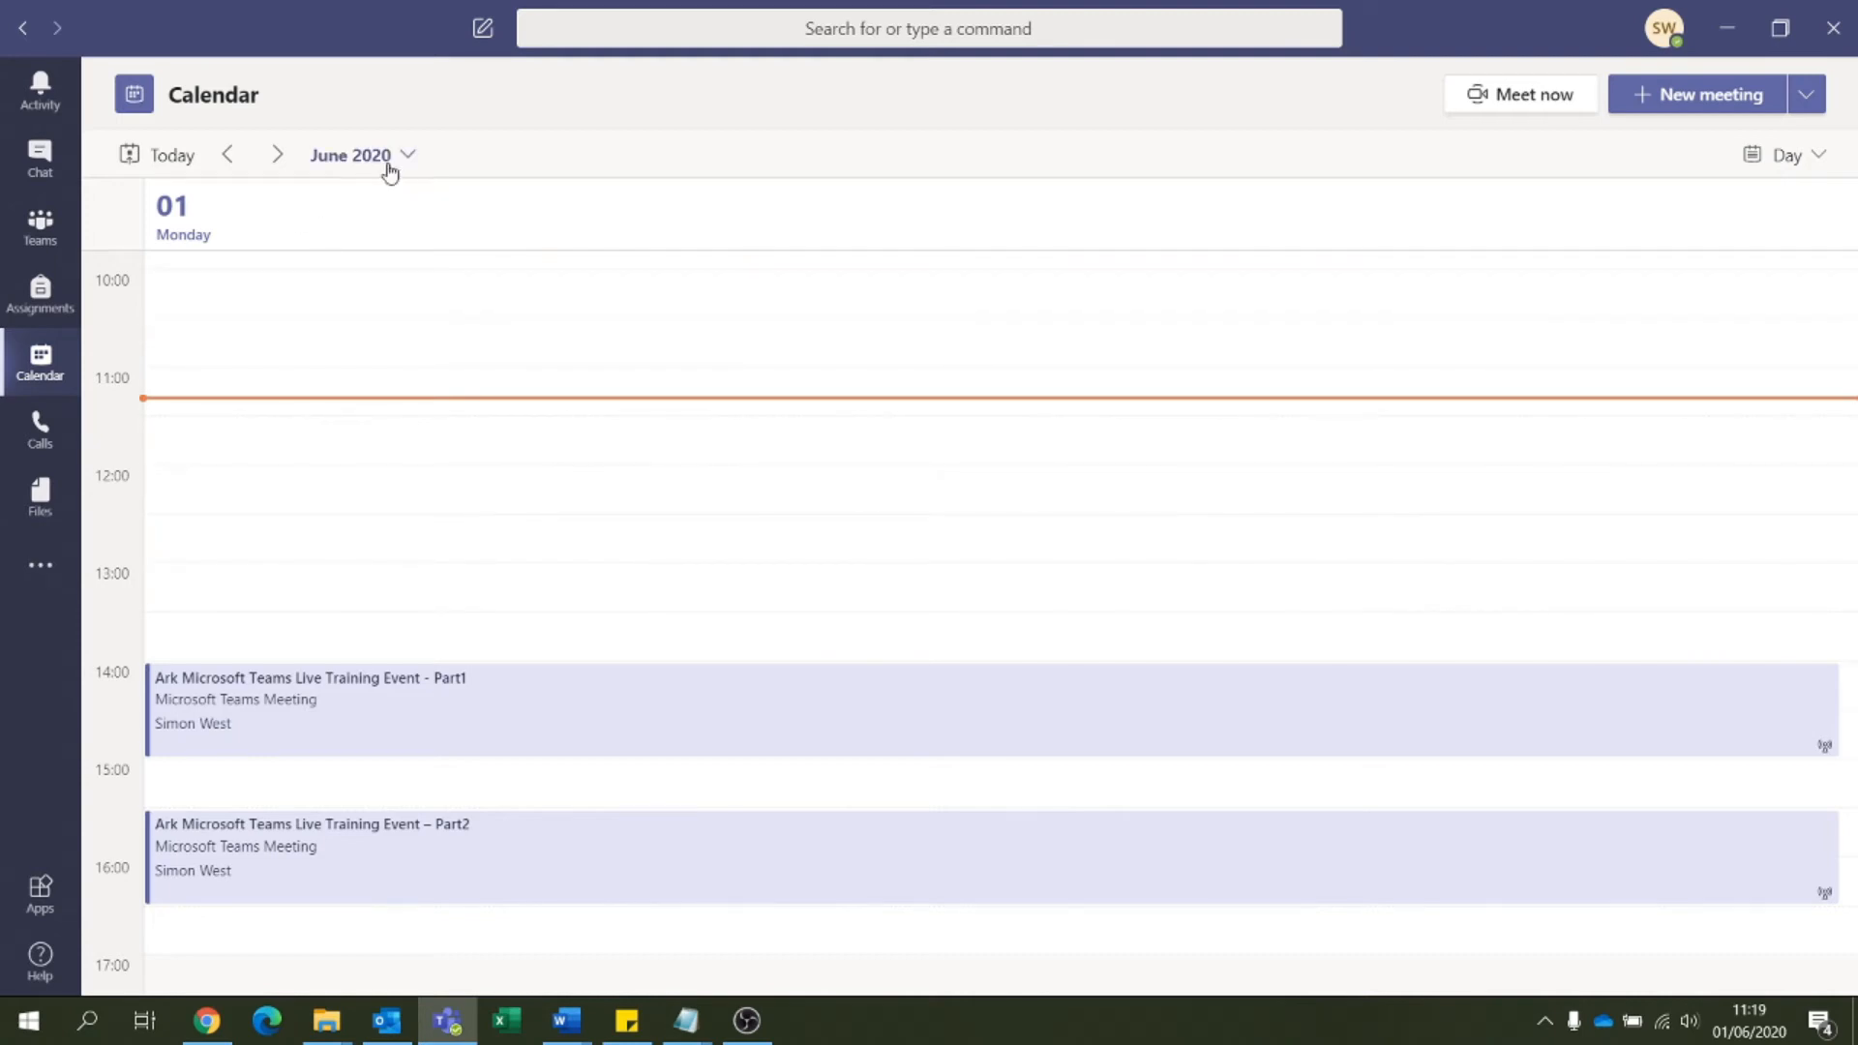
Step: Go to 6 October 2020 in Day view and look through that day's schedule
left_click(390, 173)
left_click(568, 201)
left_click(568, 201)
left_click(567, 202)
left_click(568, 201)
left_click(567, 201)
left_click(531, 203)
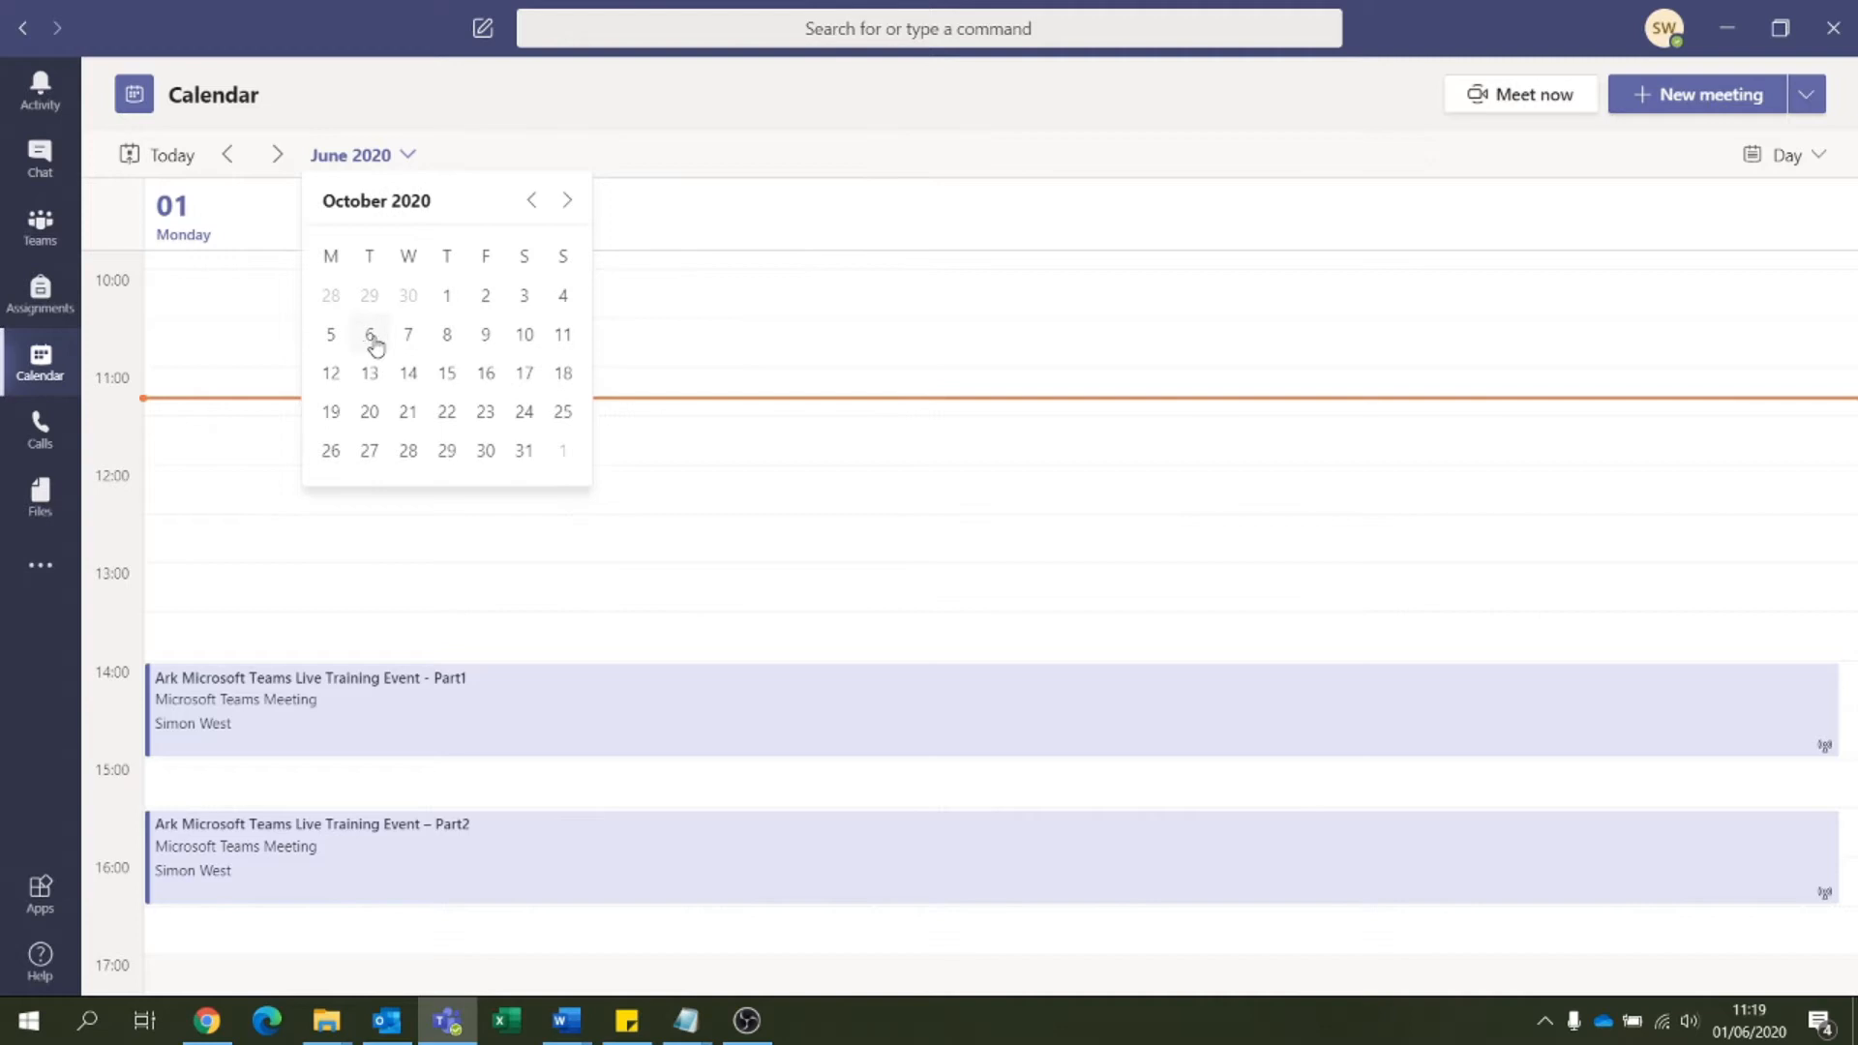
left_click(371, 336)
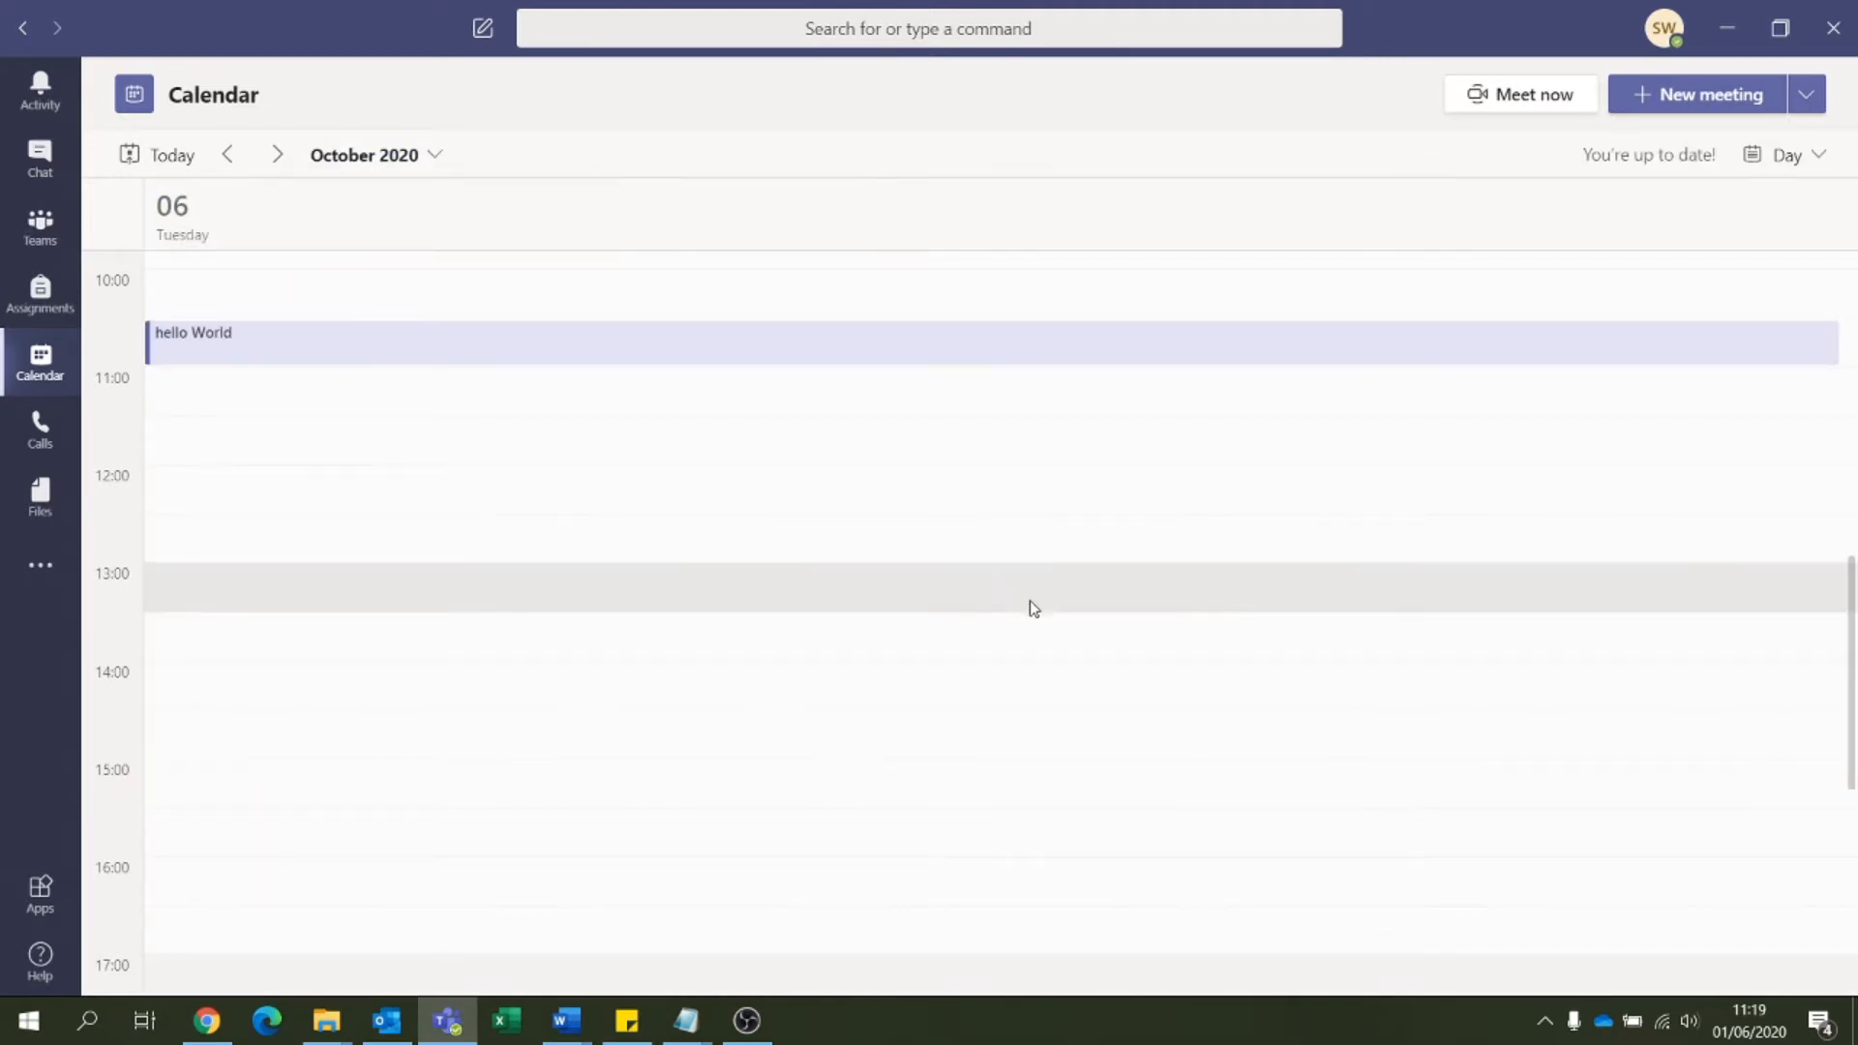
scroll(1032, 604, "up", 8)
scroll(1032, 616, "down", 6)
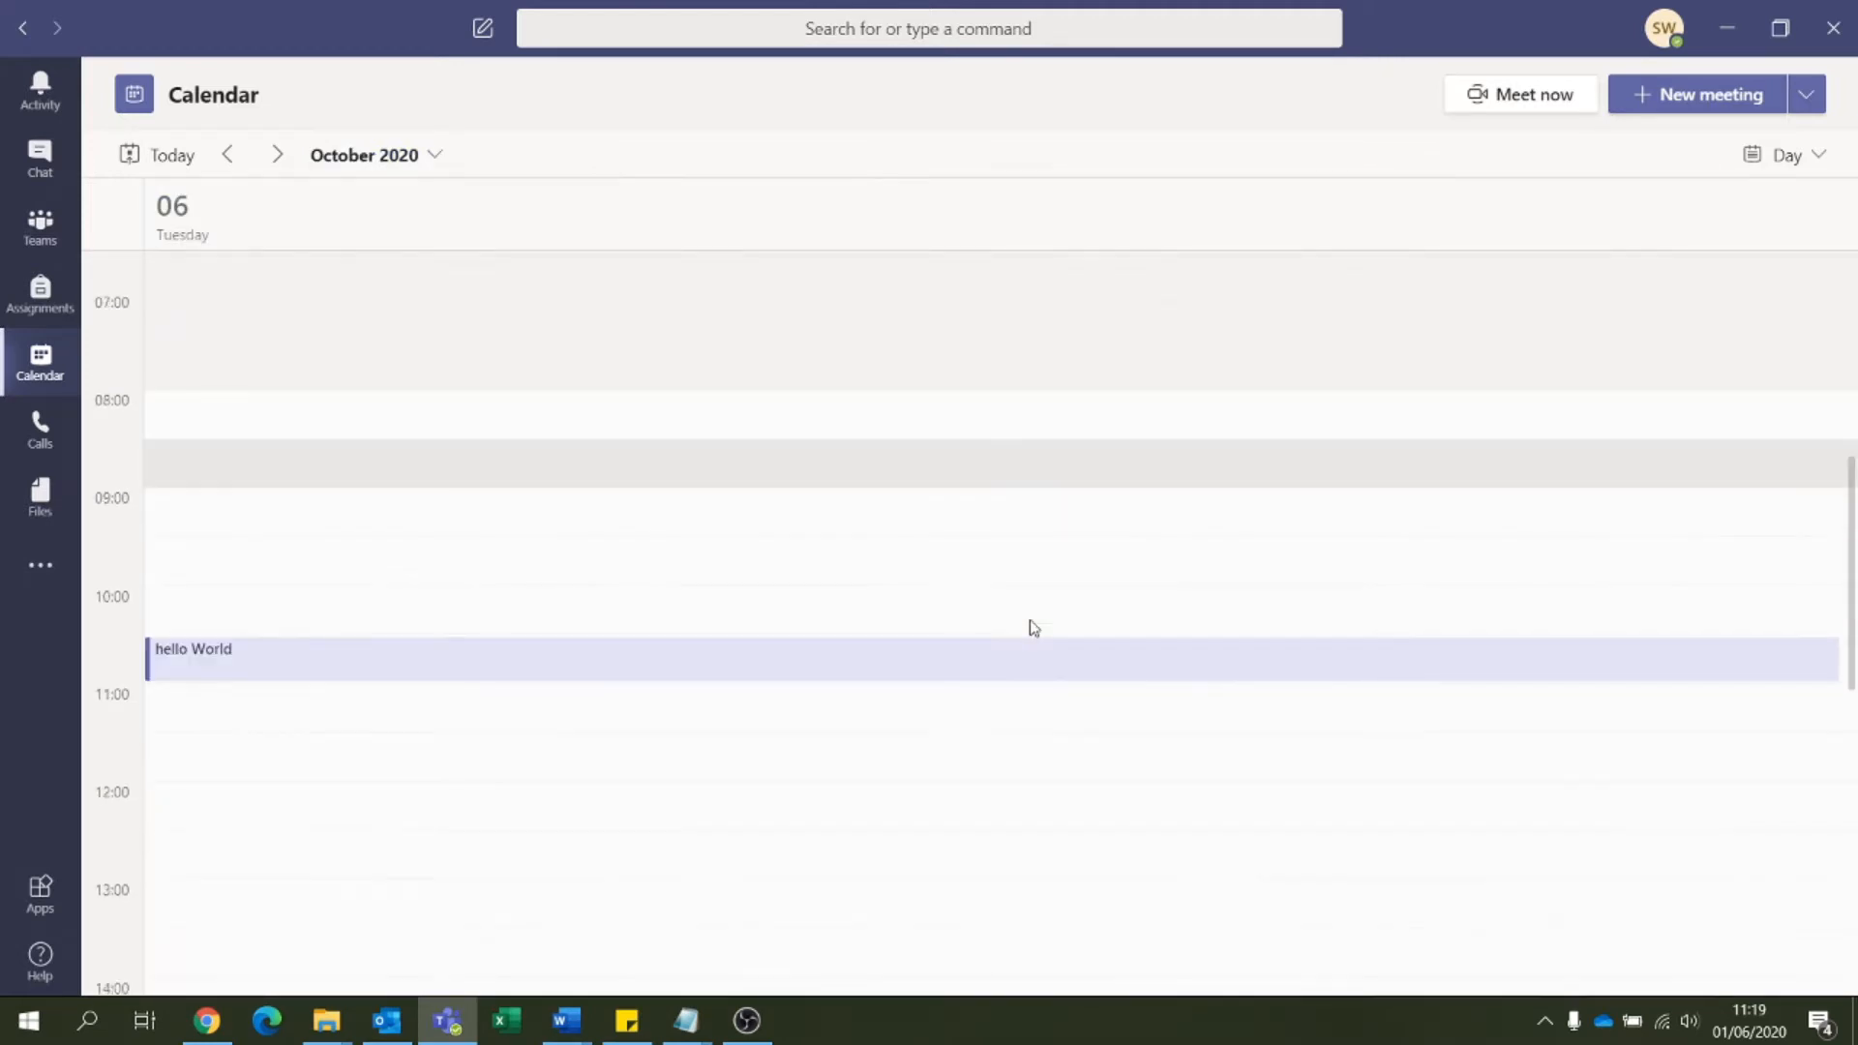
scroll(1030, 624, "down", 4)
scroll(1030, 629, "up", 5)
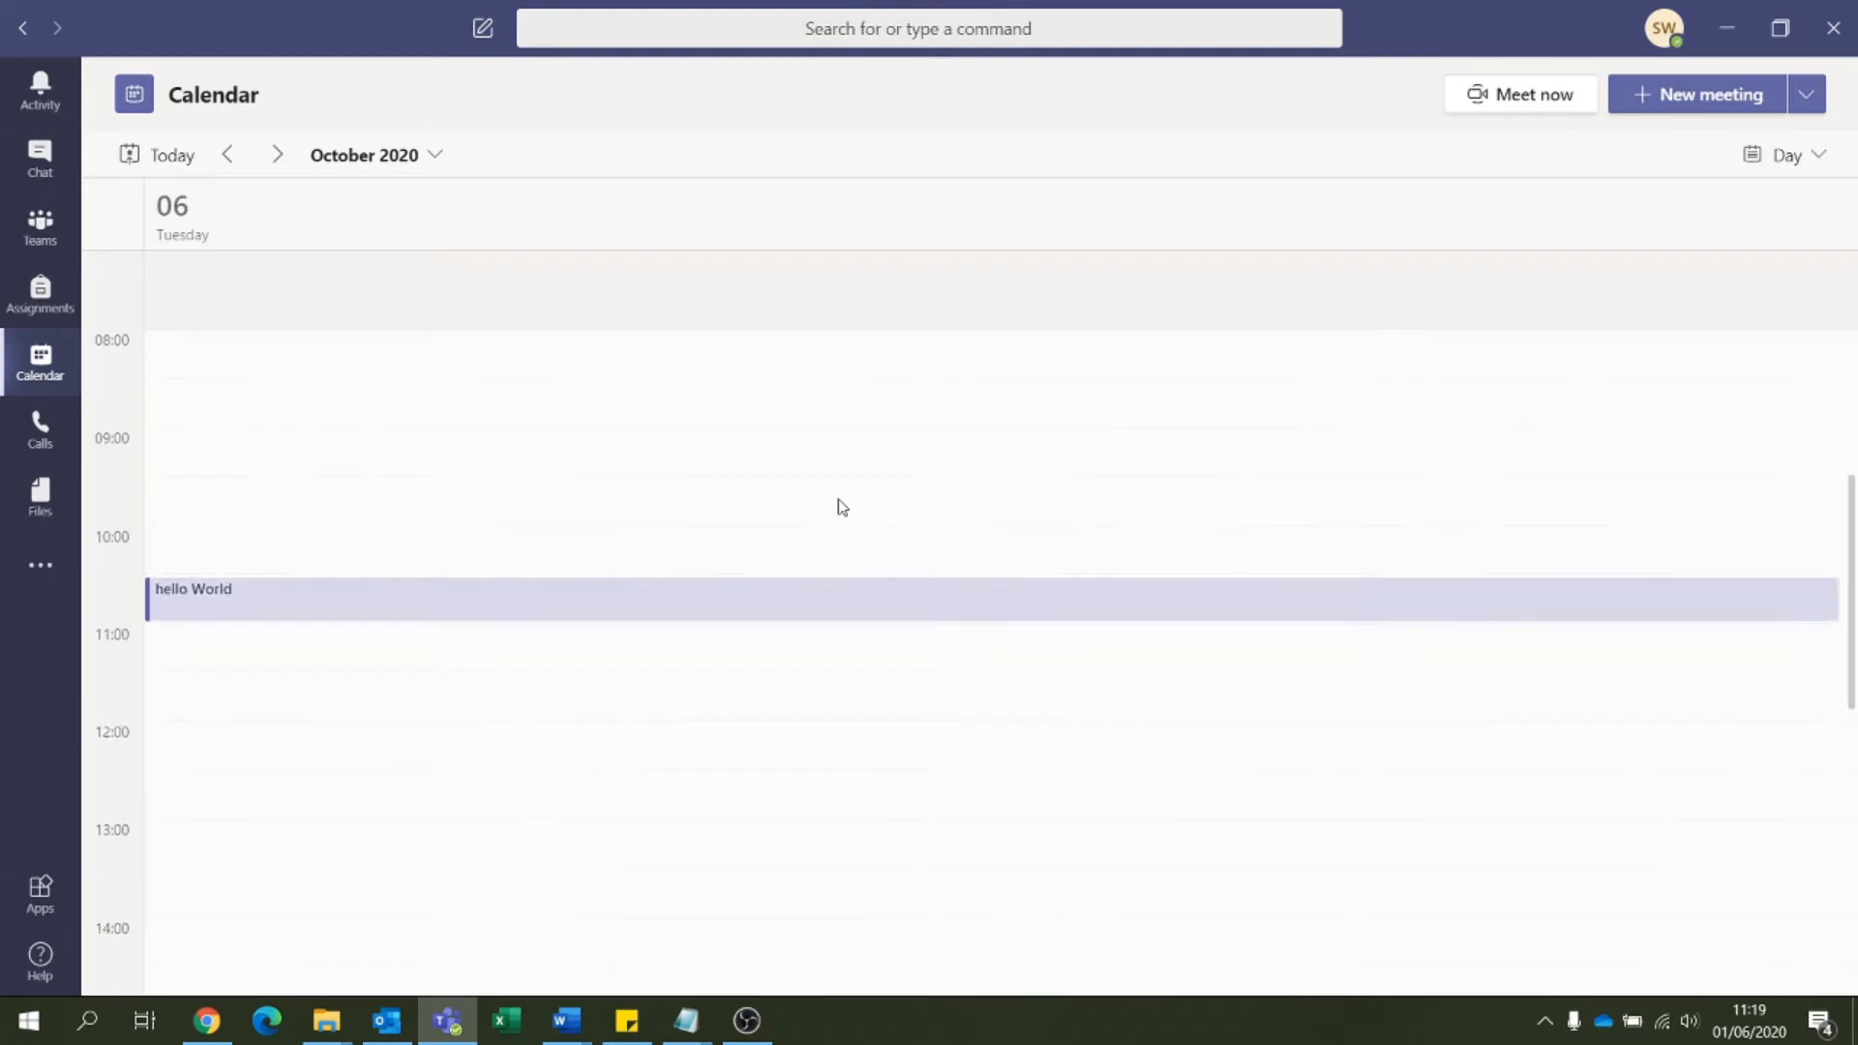
Step: Return the calendar to today and set it to the Working Week view
left_click(148, 165)
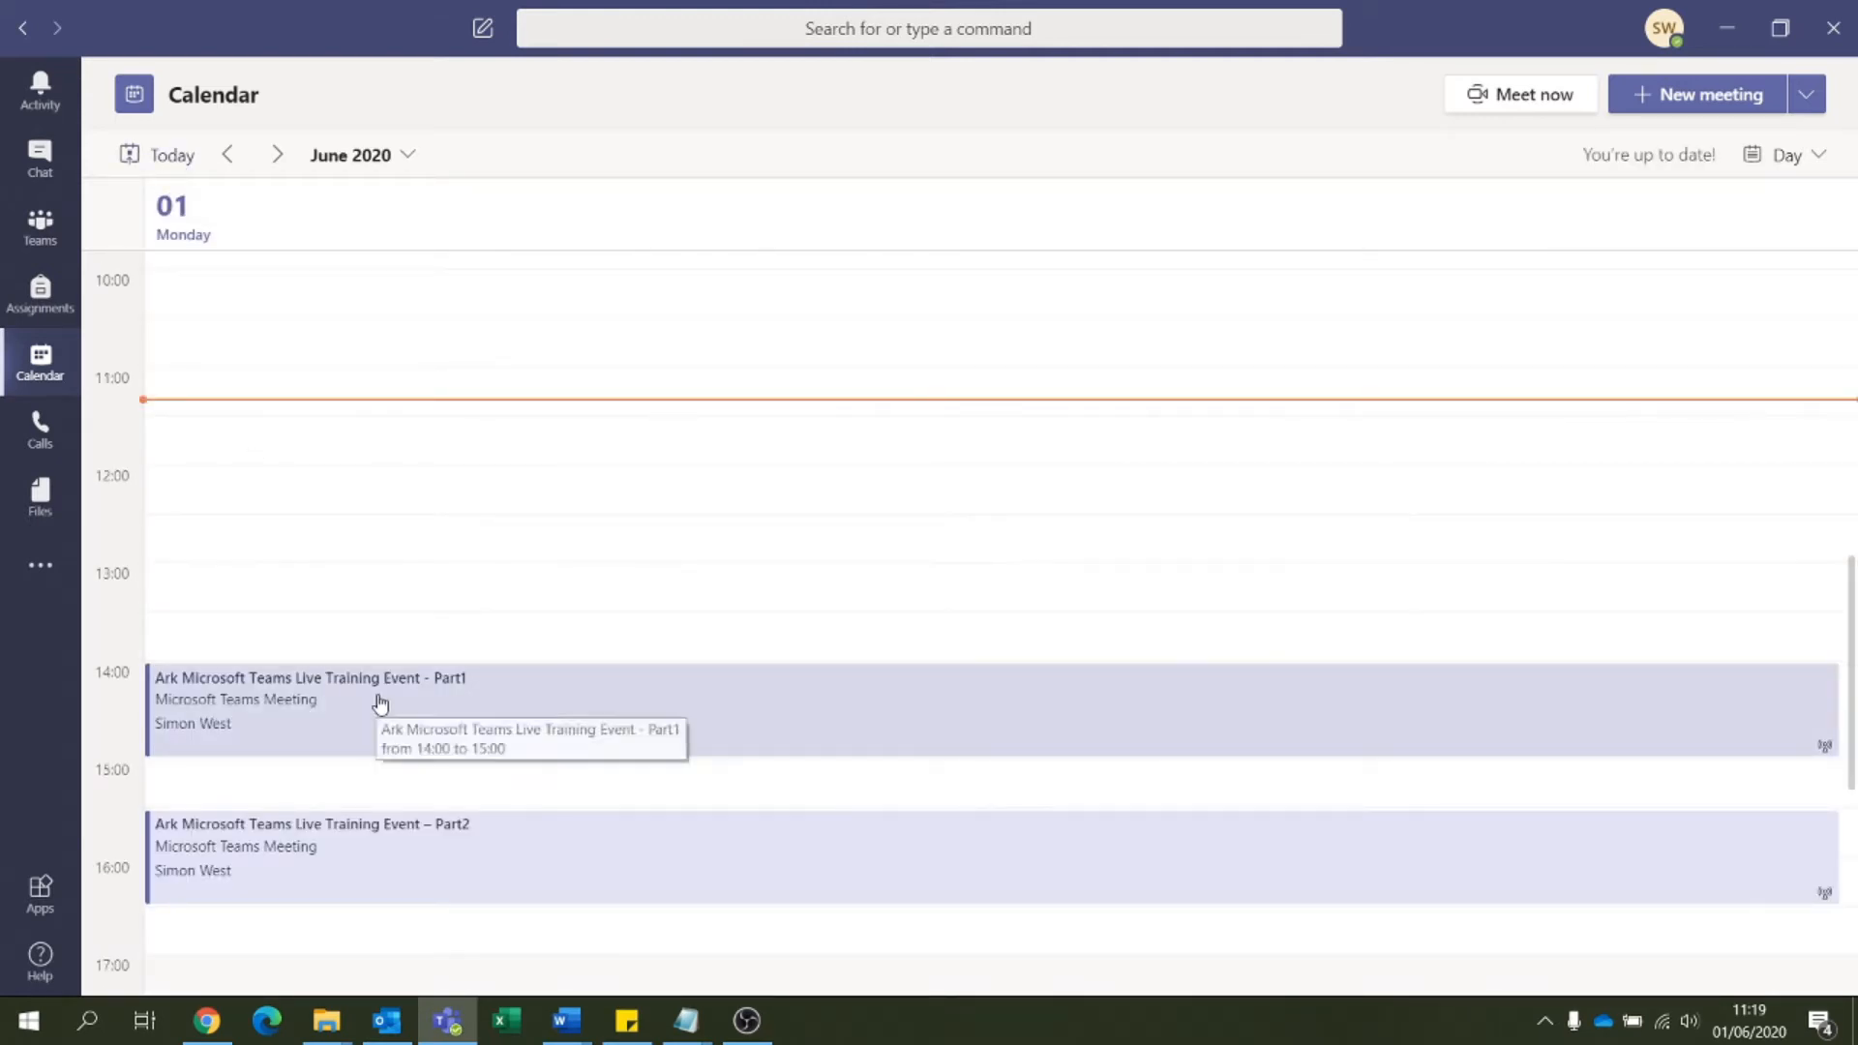
left_click(1764, 161)
left_click(1710, 241)
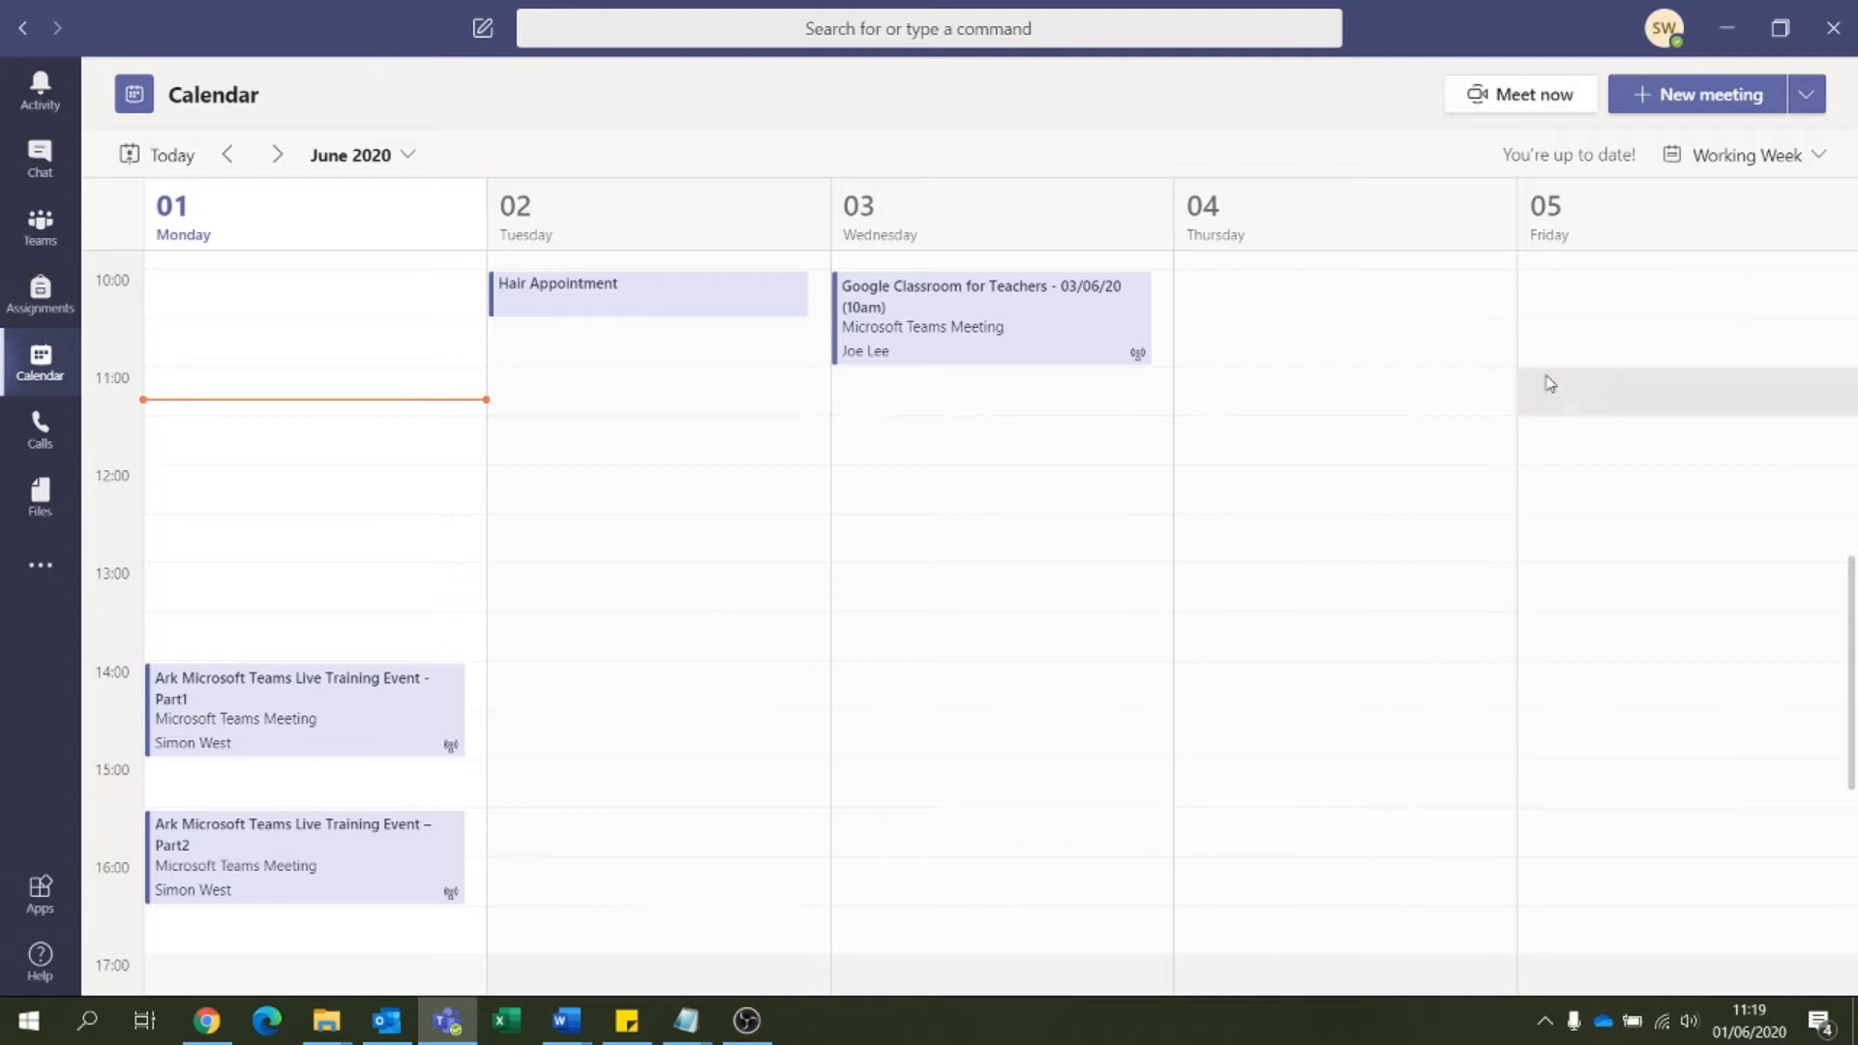
Step: Start a new meeting in the 11:00 slot on Tuesday 2 June 2020 and title it "Dentist"
scroll(1426, 480, "up", 1)
scroll(1427, 480, "up", 2)
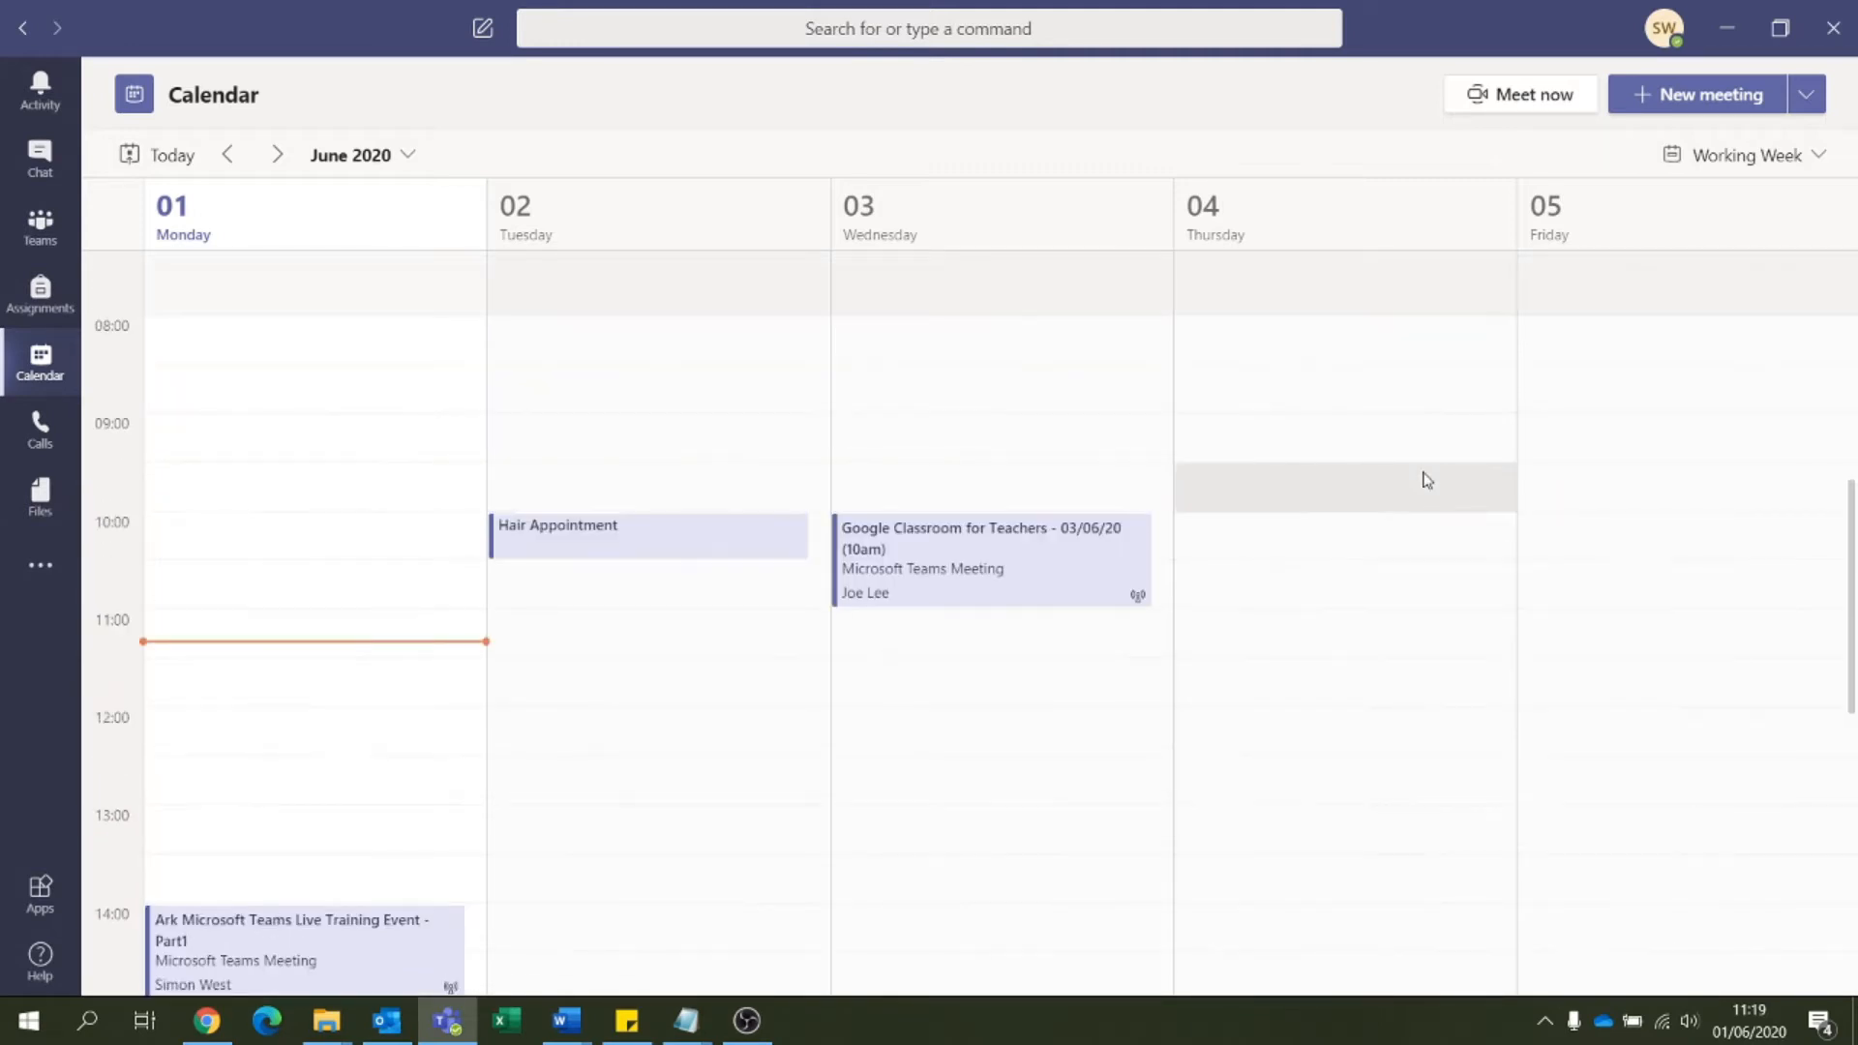
scroll(1426, 480, "down", 1)
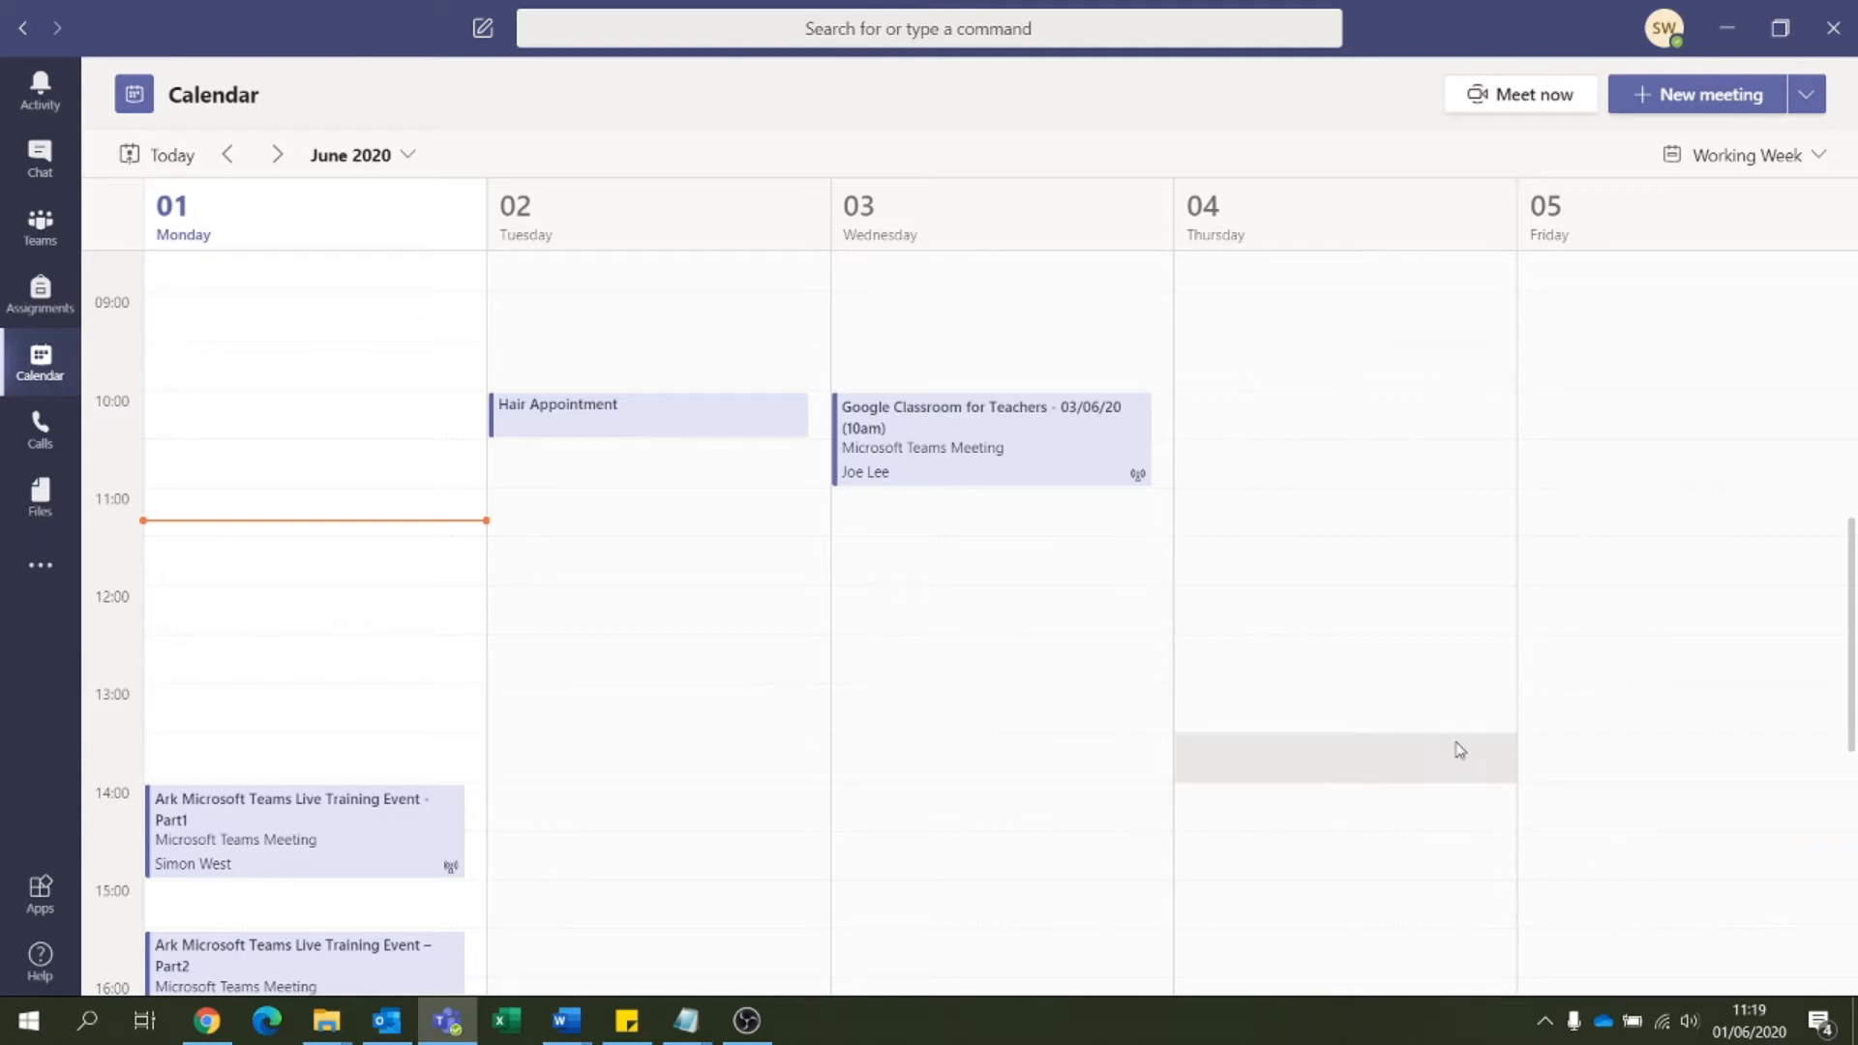
left_click(536, 519)
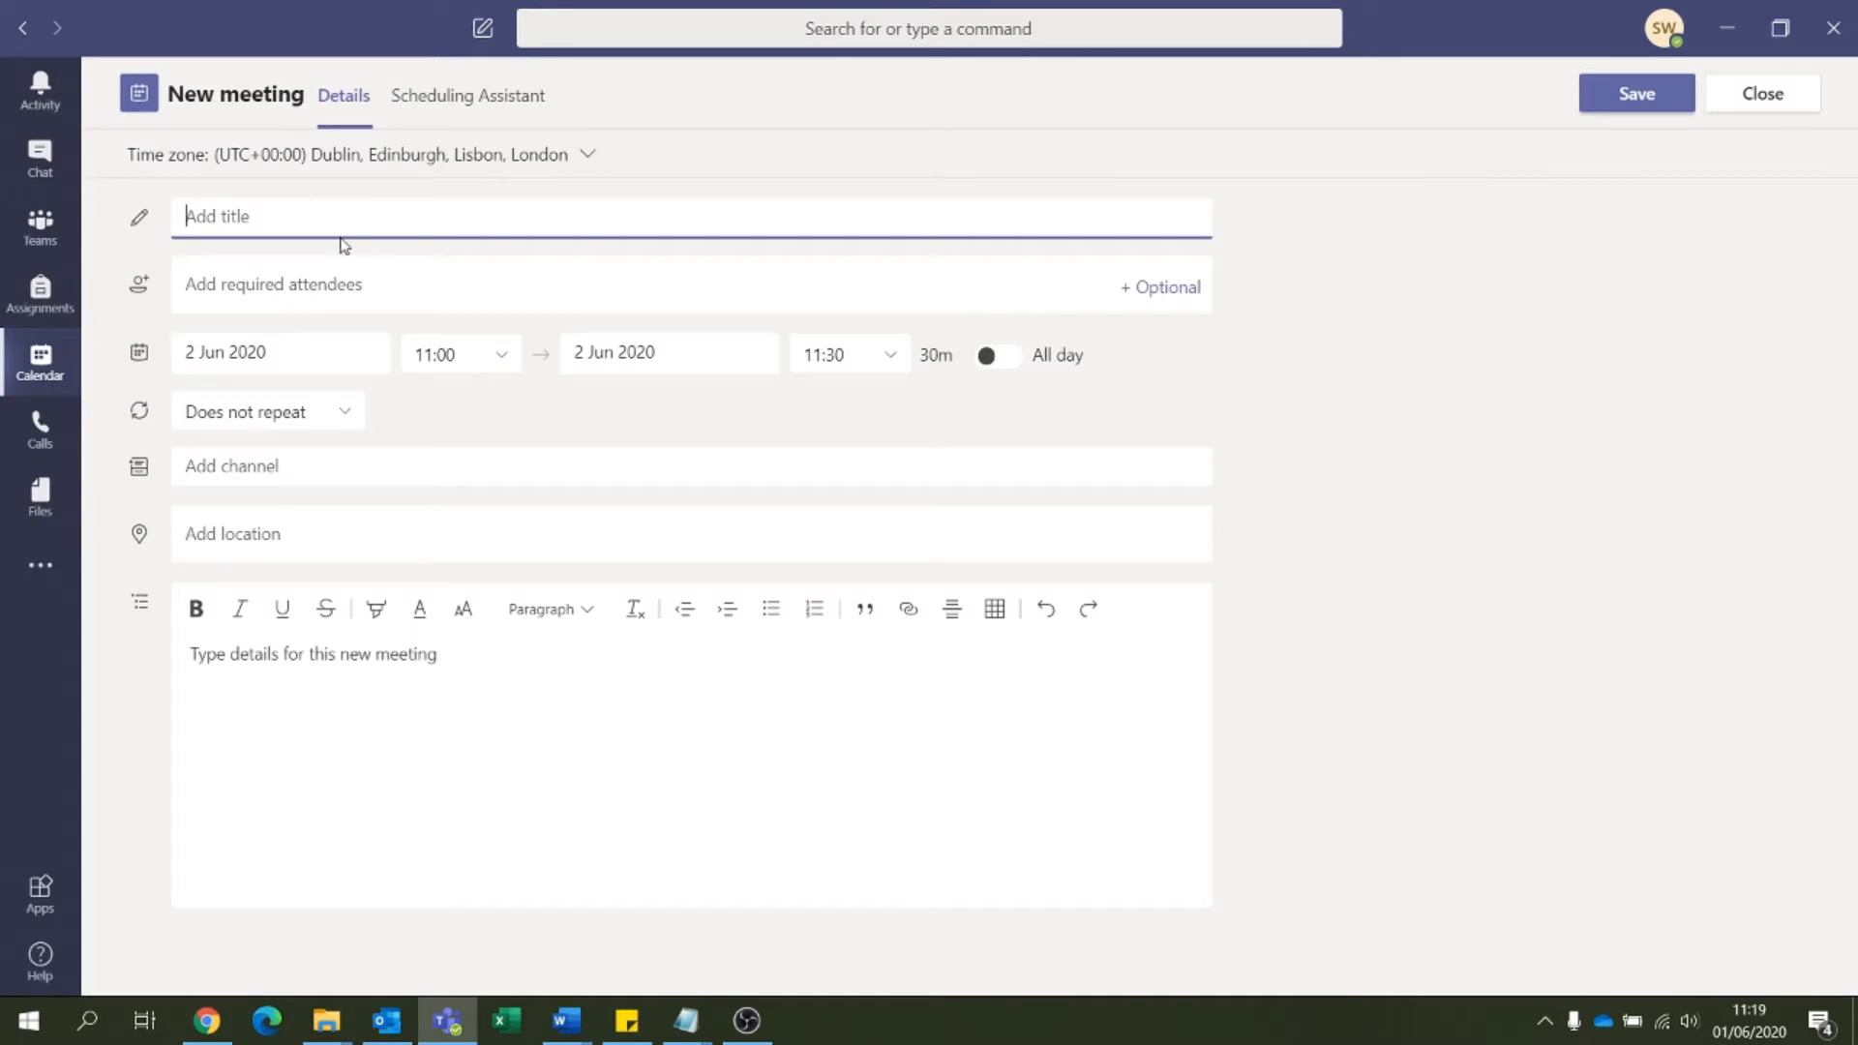
type("Dentist")
Step: Set a custom recurrence for the meeting, repeating every 1 week on Tuesday and ending 30 Jul 2020
left_click(345, 414)
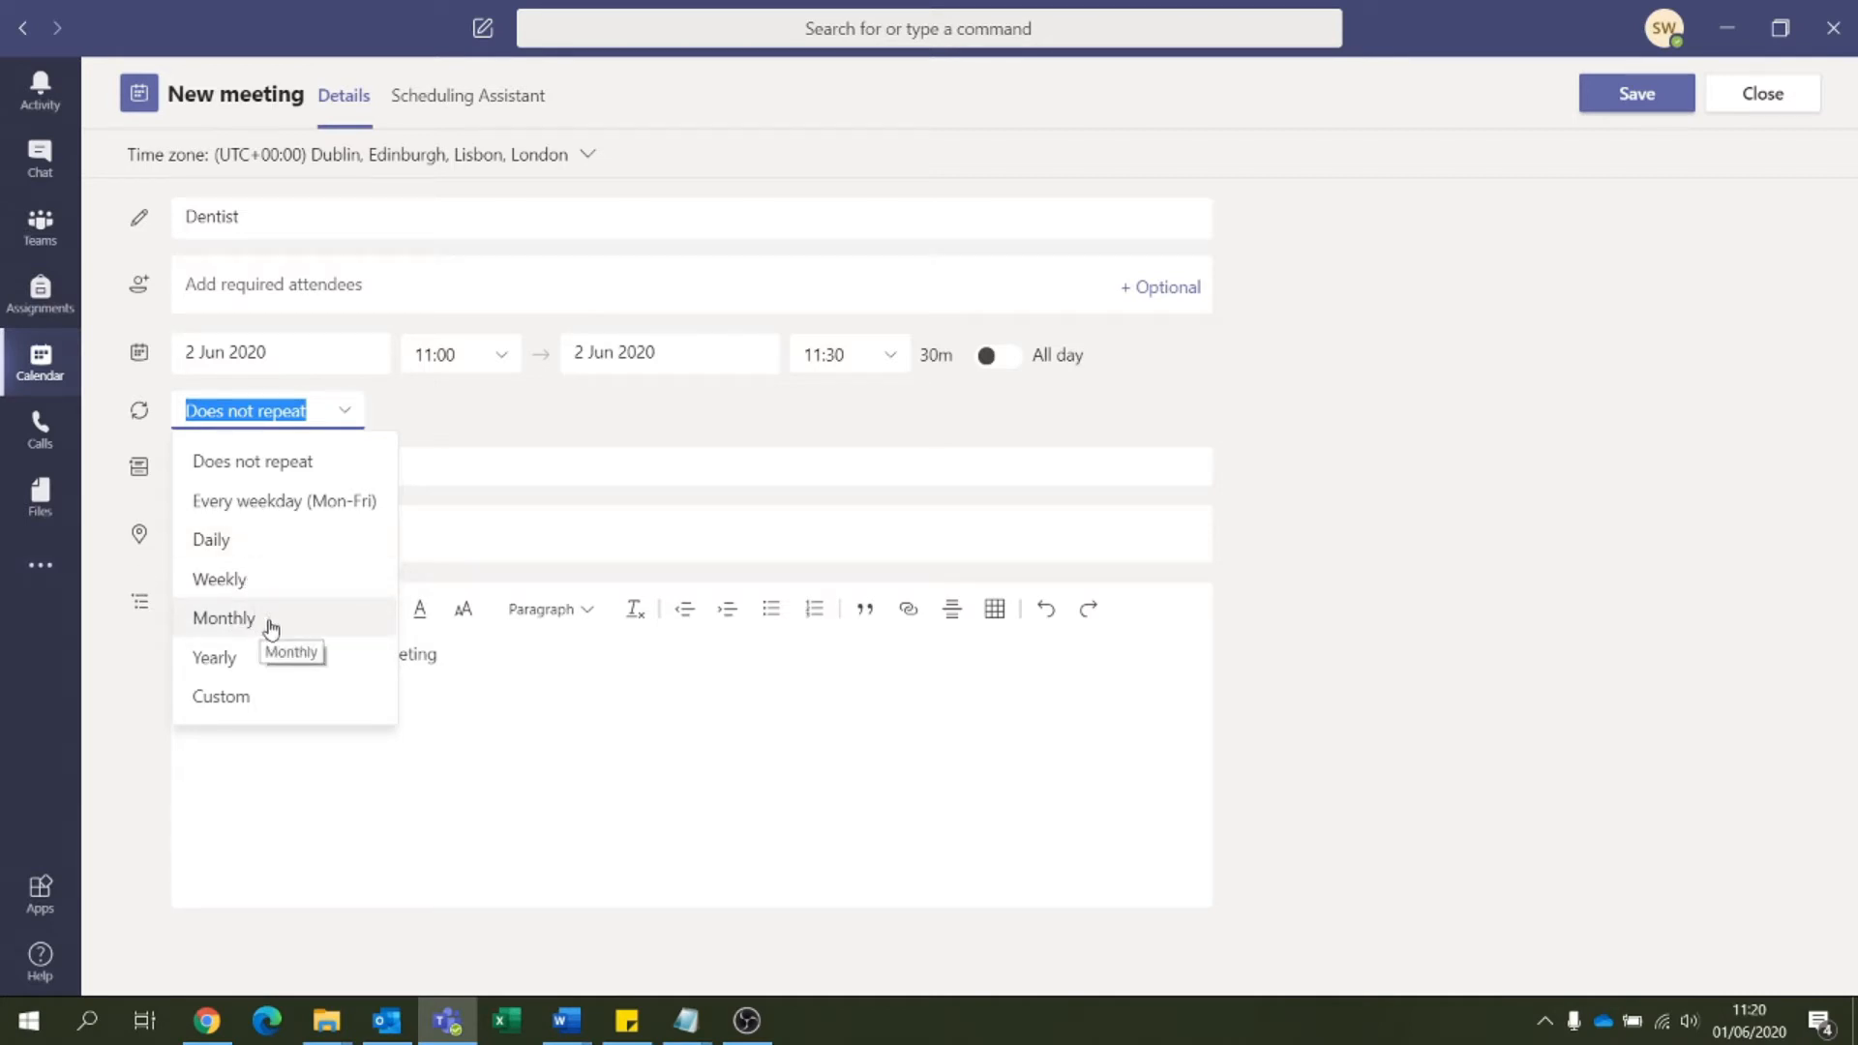
left_click(249, 704)
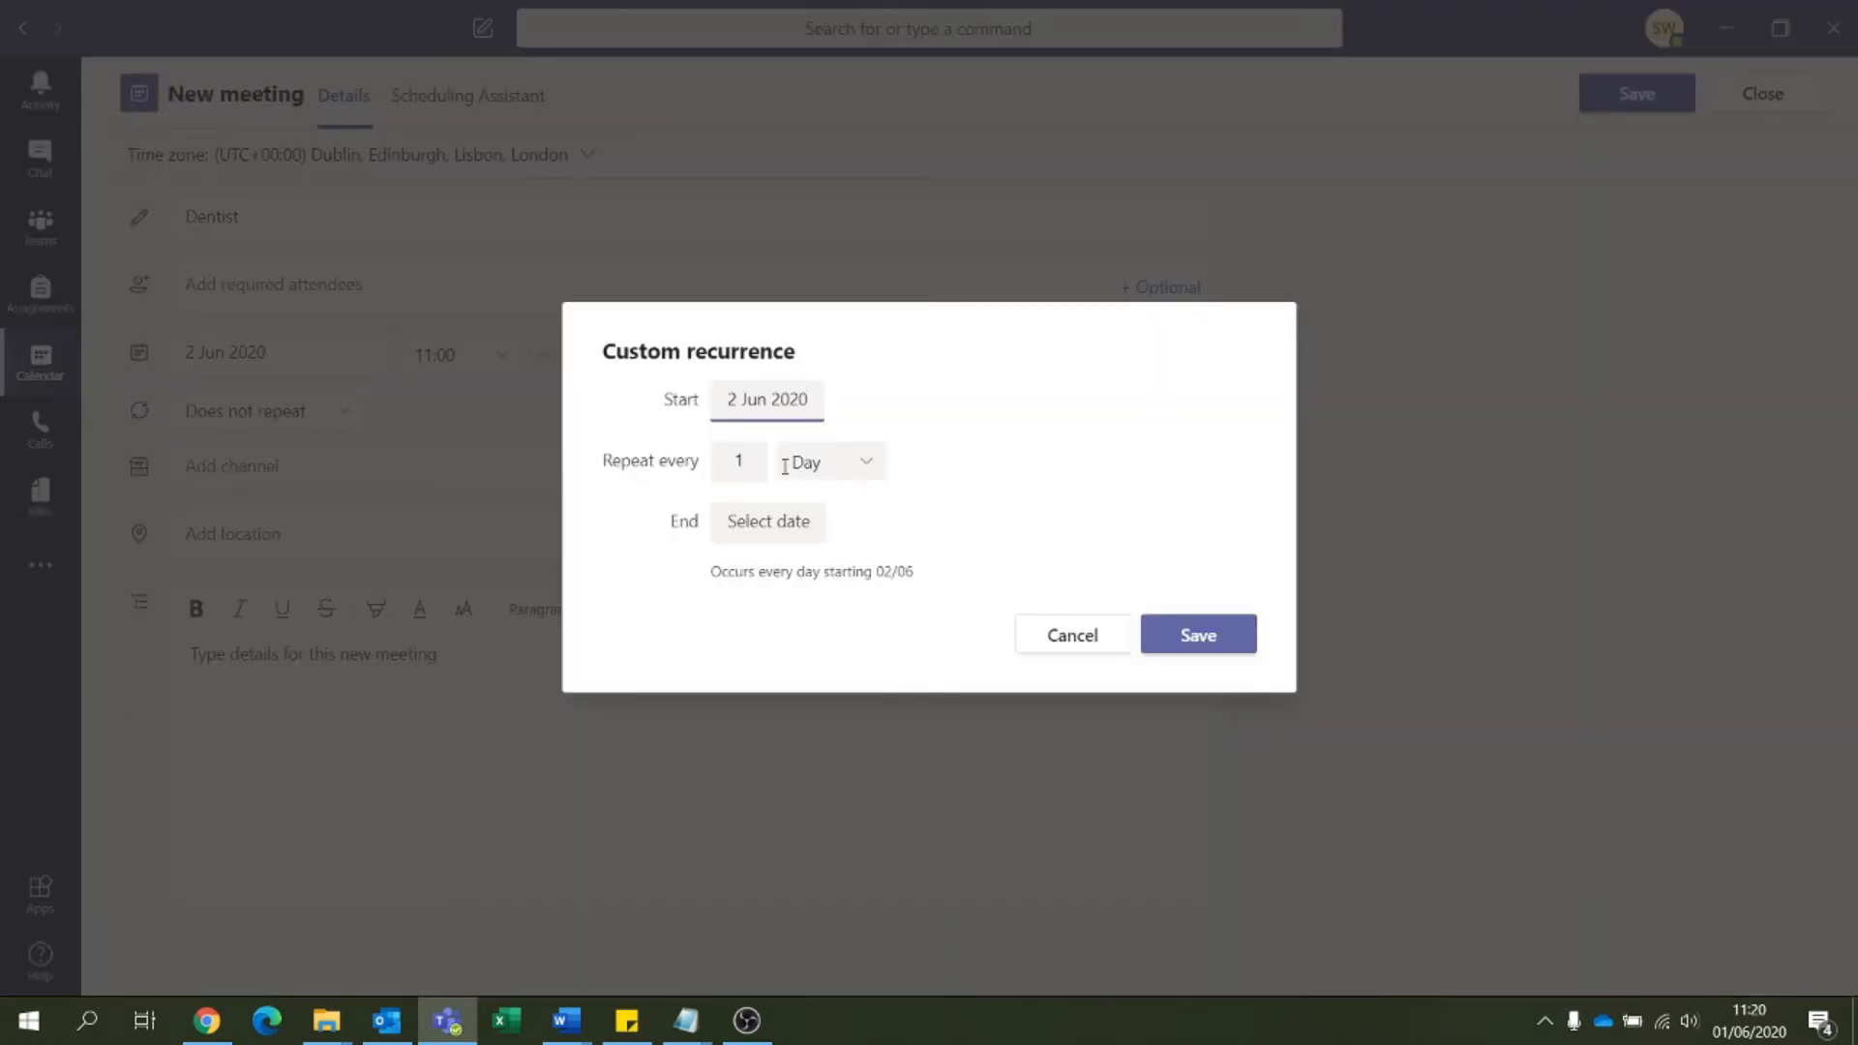
left_click(833, 462)
left_click(817, 547)
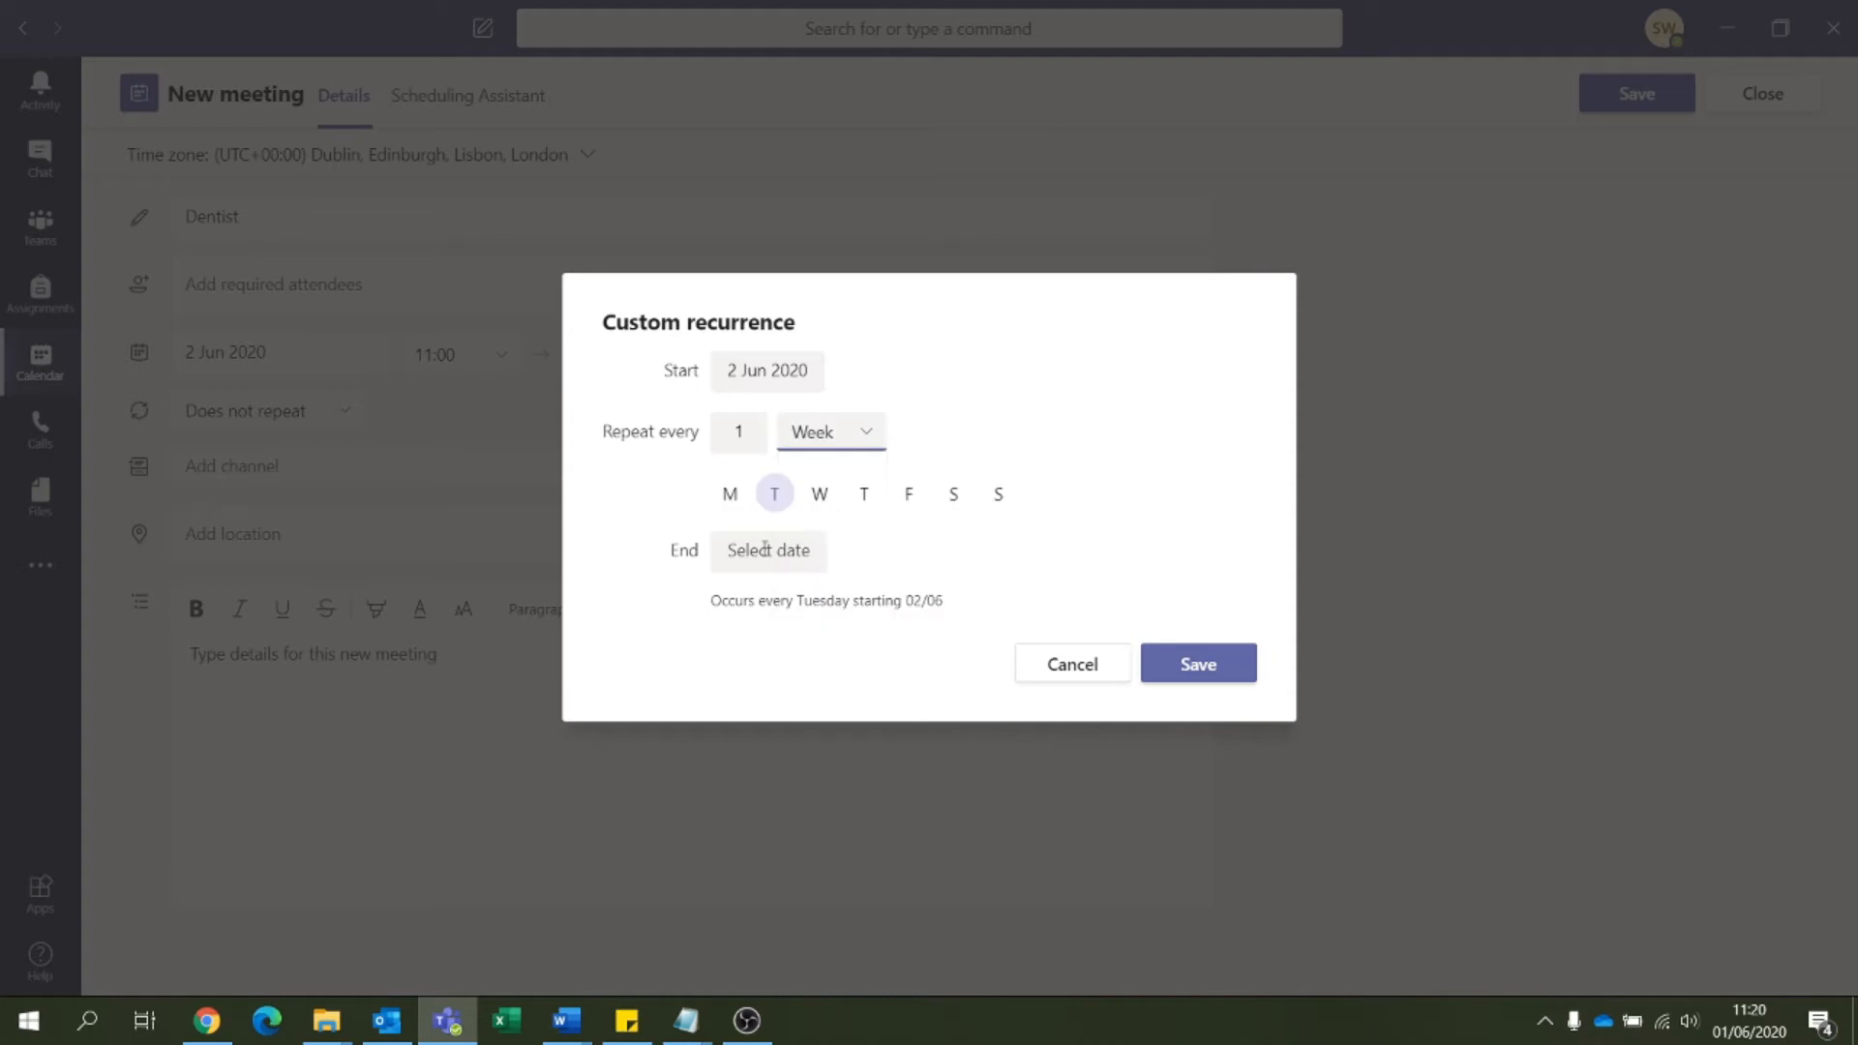
left_click(790, 552)
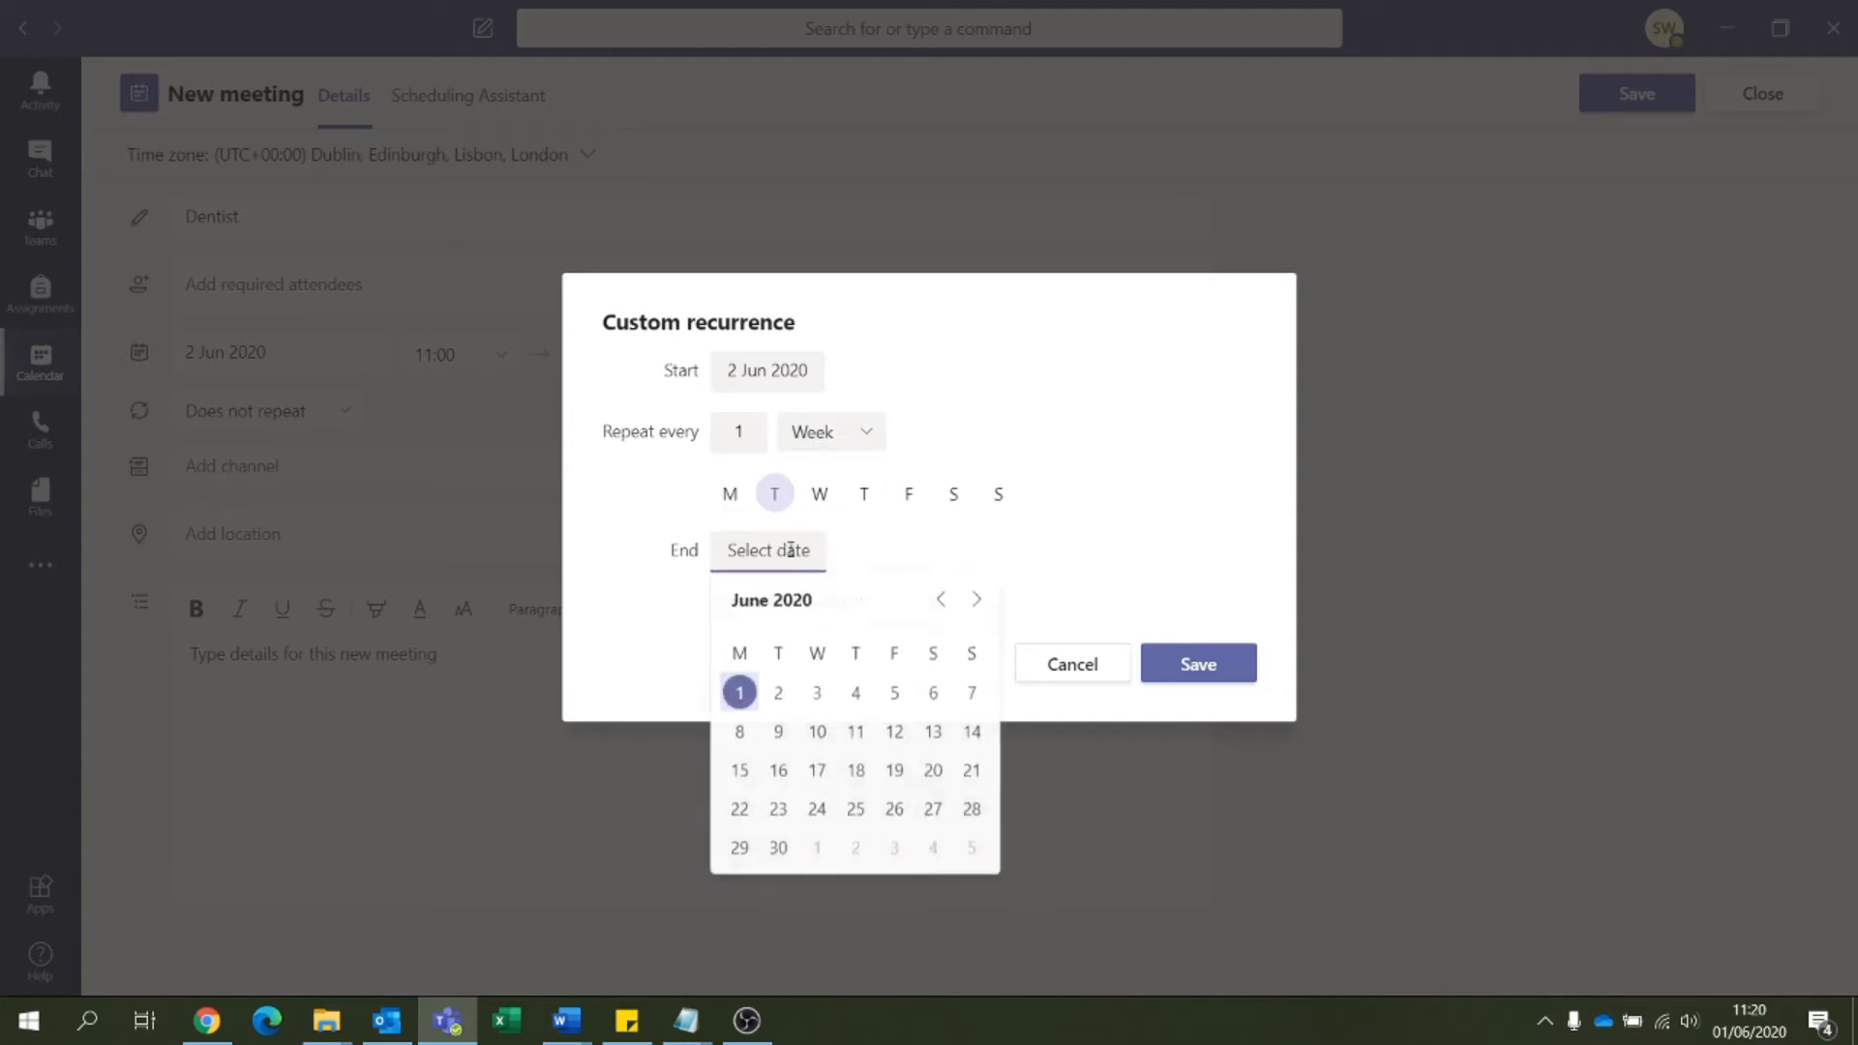
left_click(976, 602)
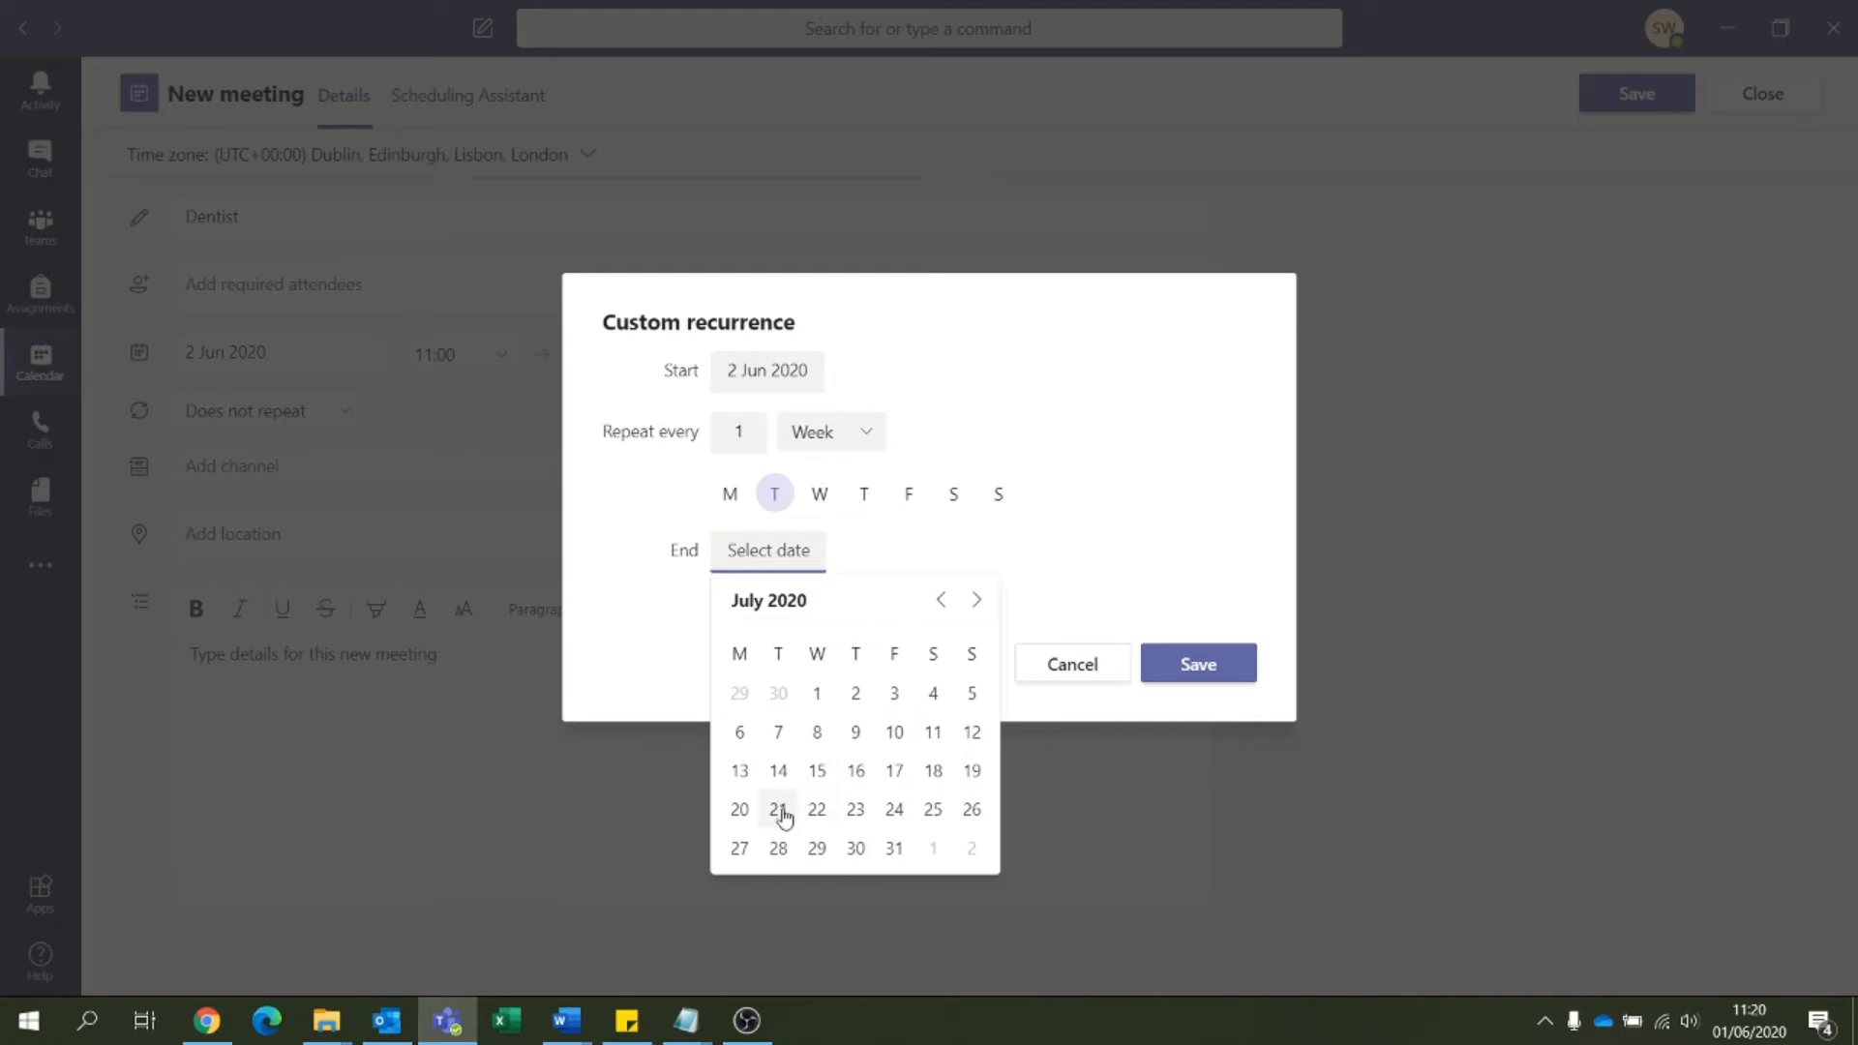
left_click(854, 849)
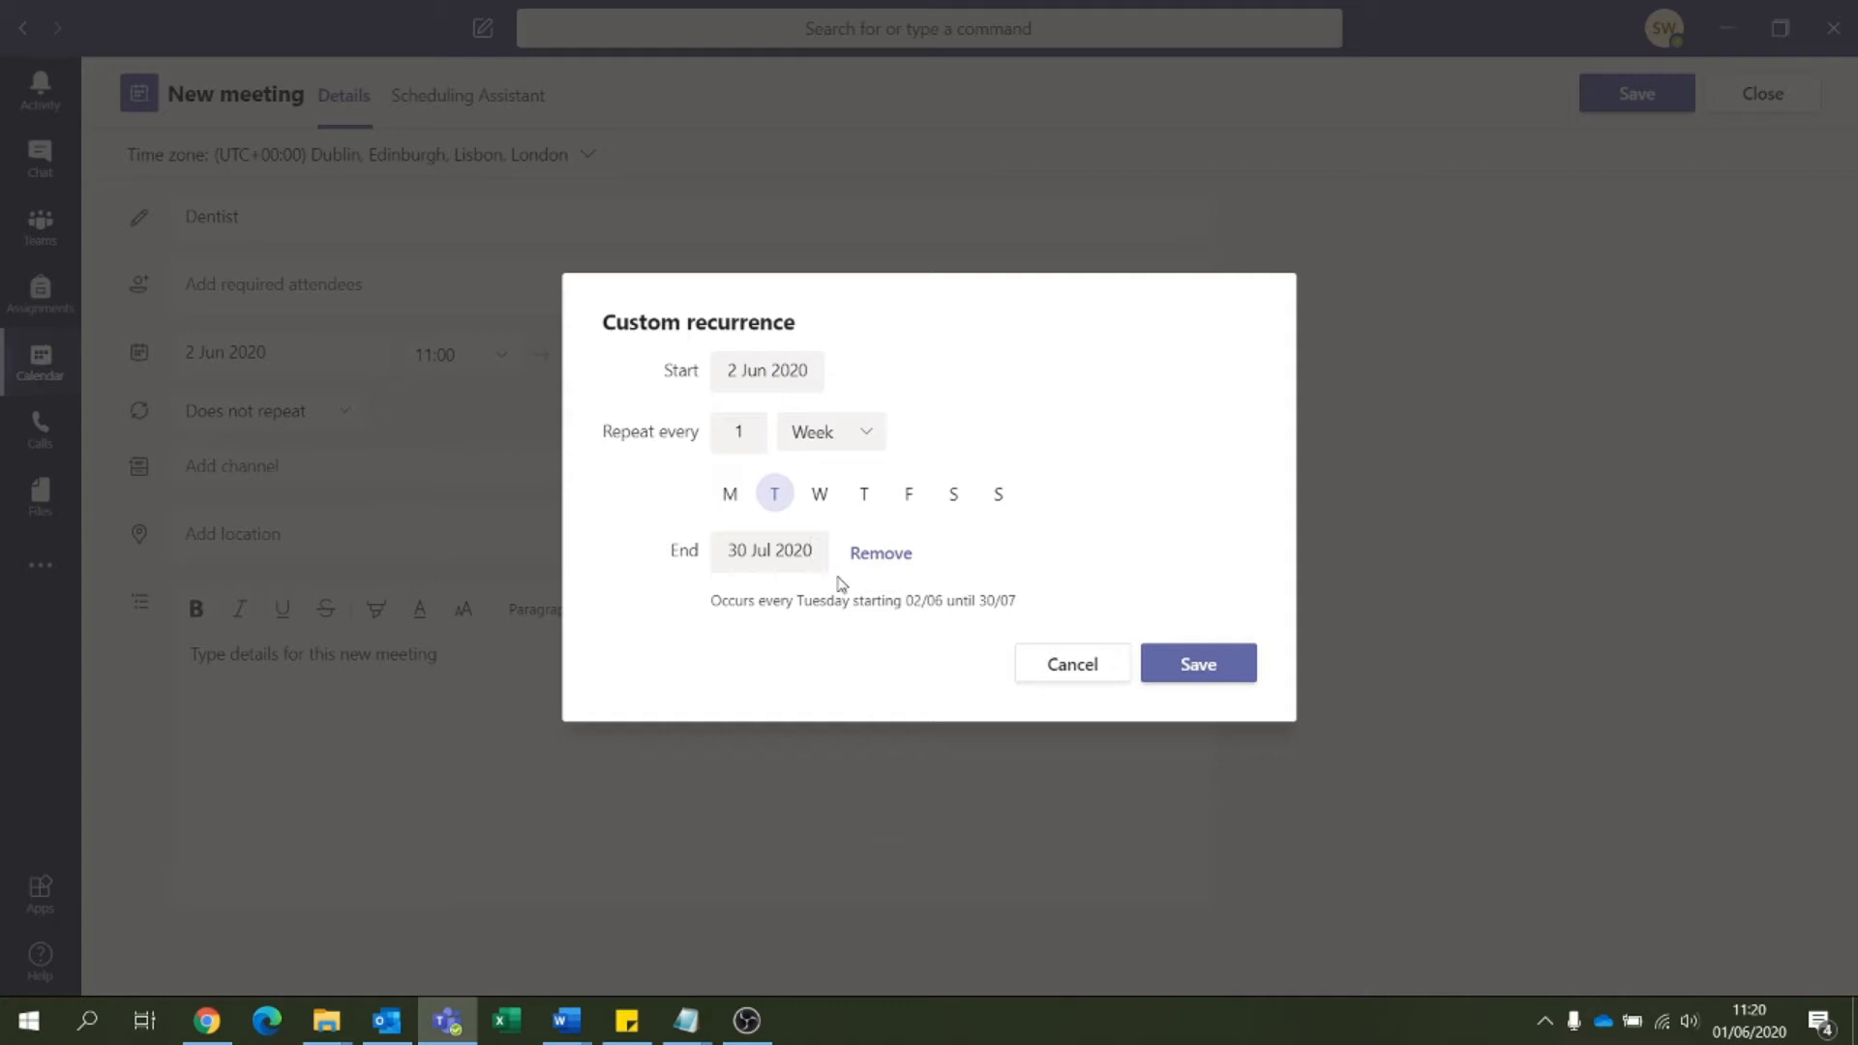
left_click(1212, 689)
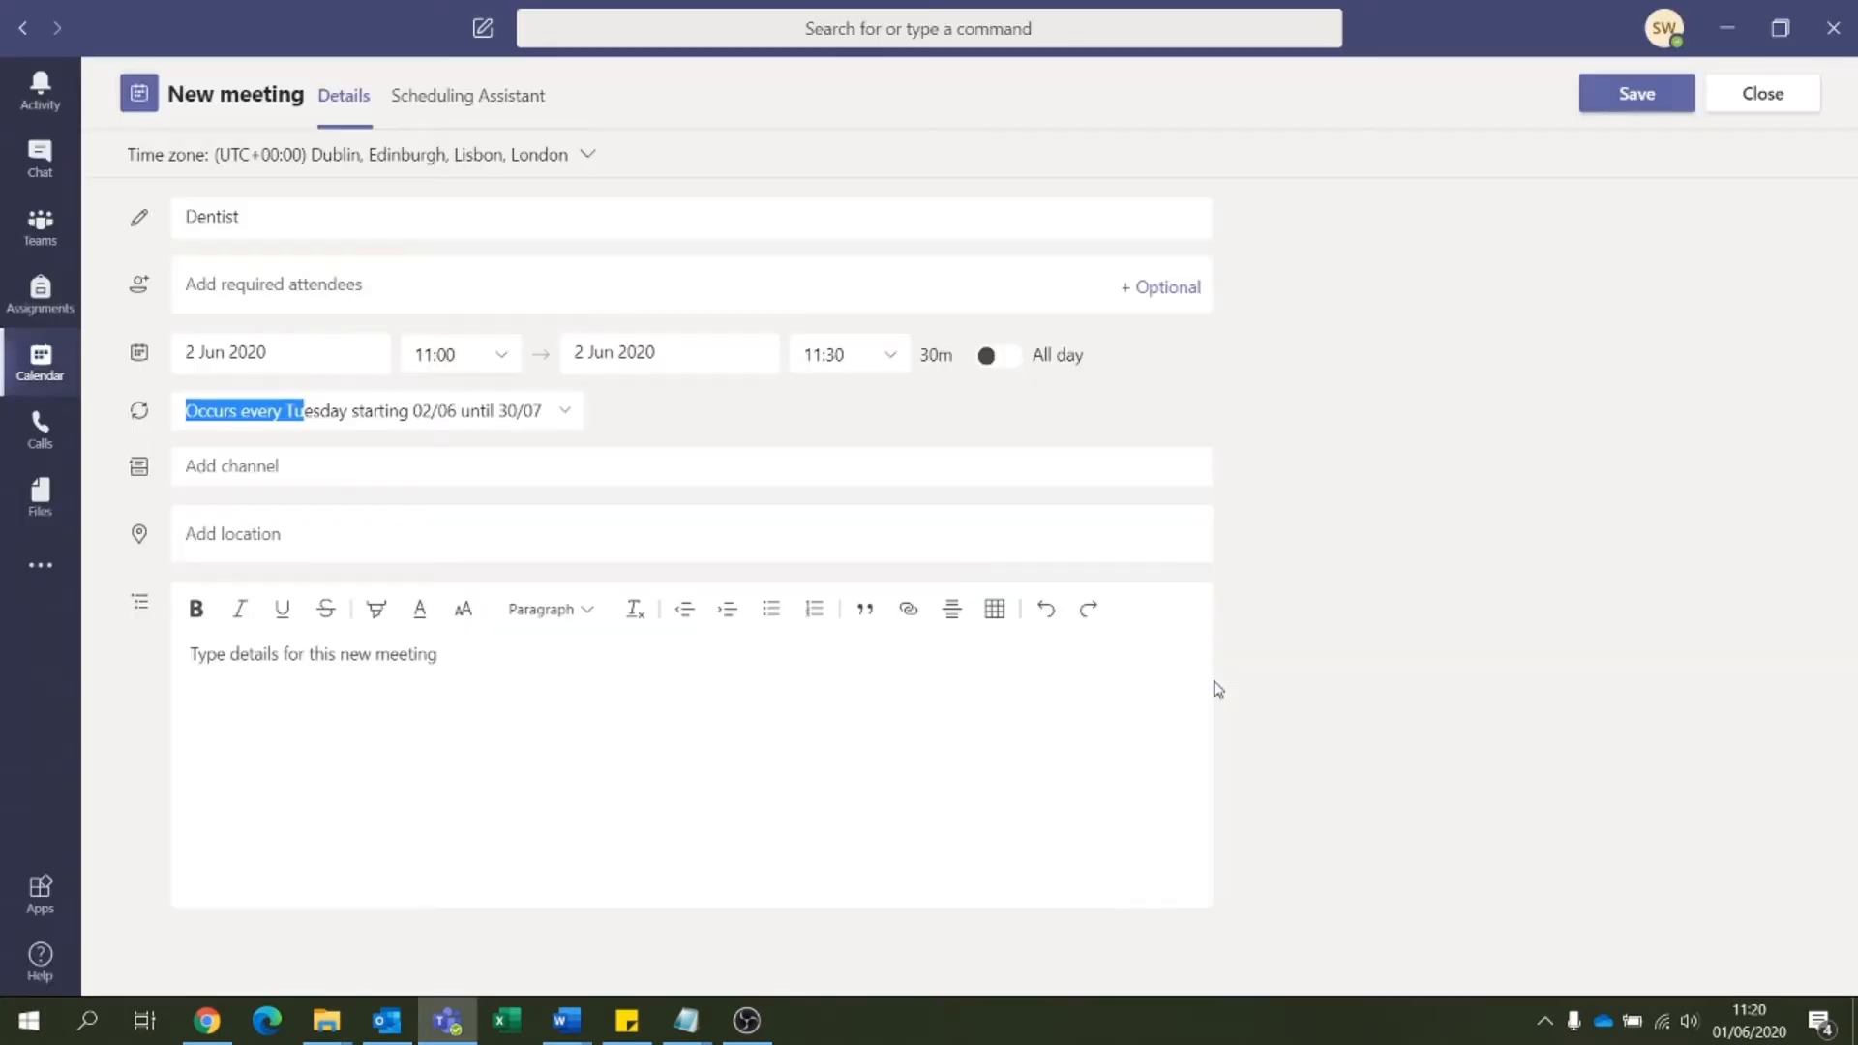
Step: Retitle the recurring meeting "Physio" and save it to the calendar
triple_click(261, 209)
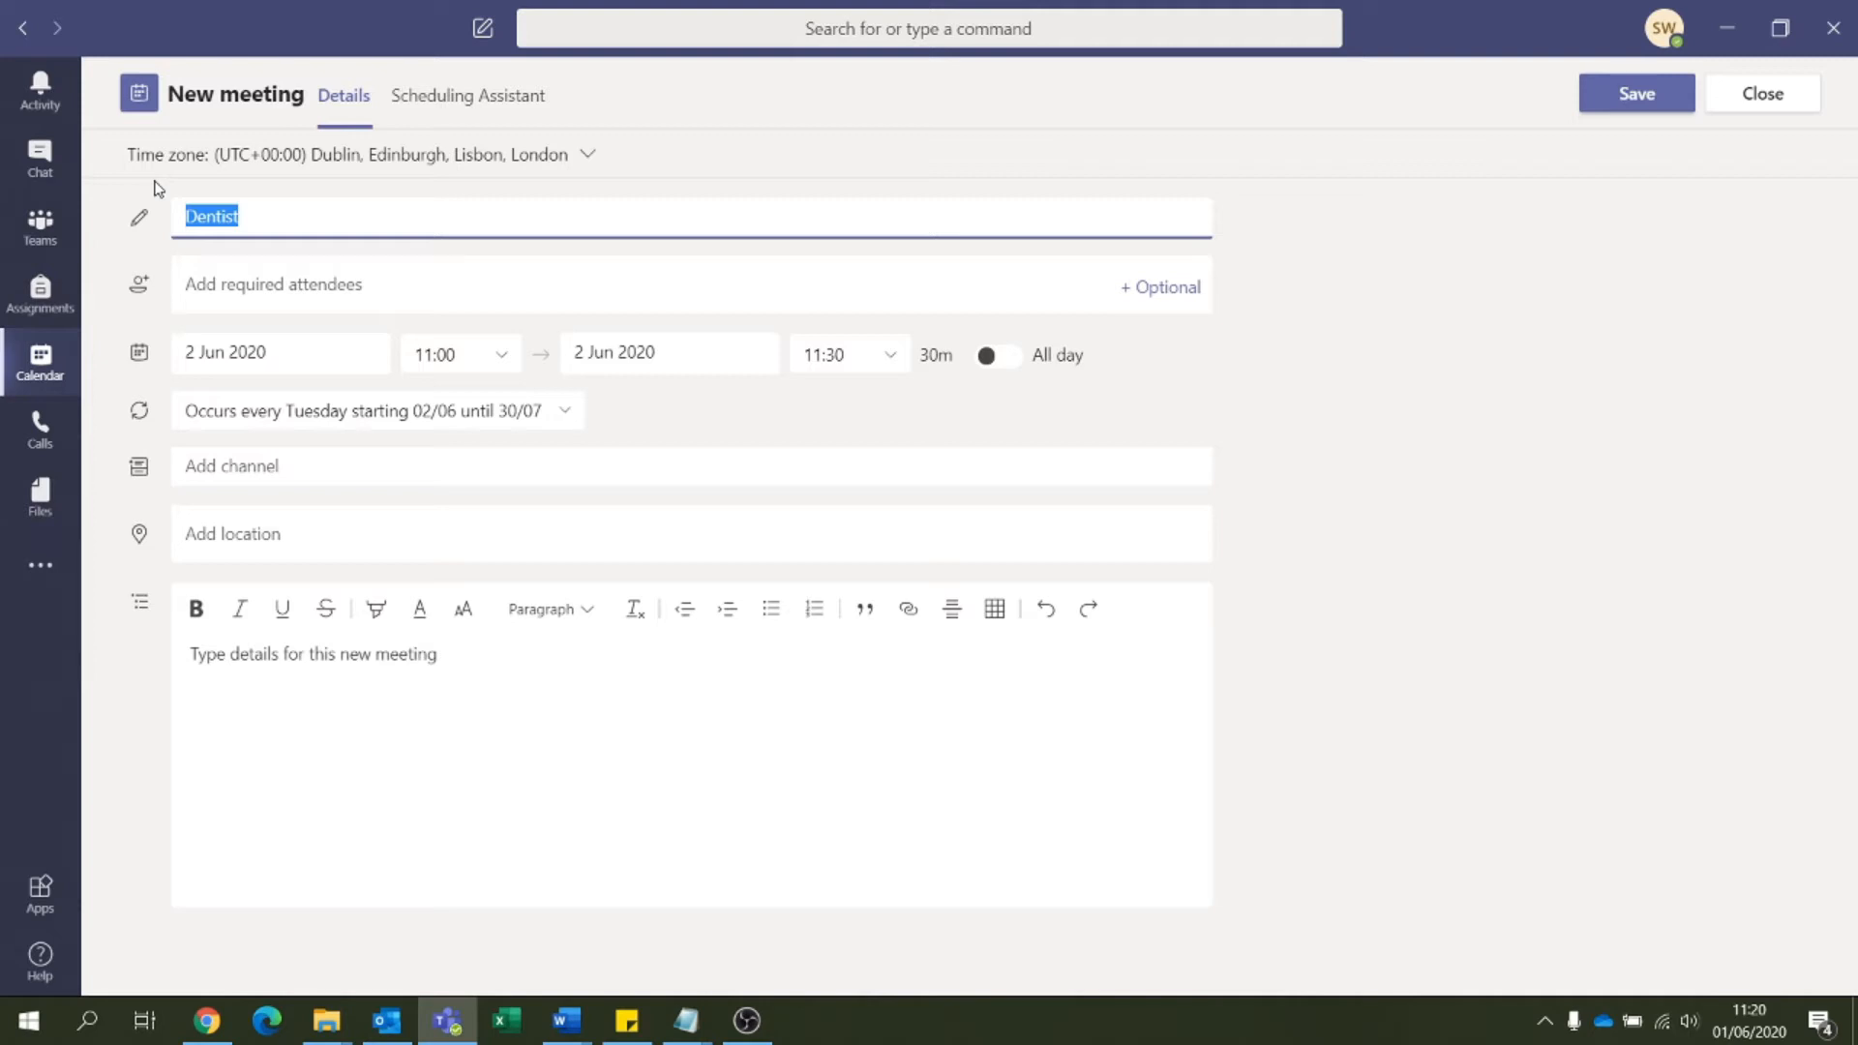
type("Physio")
left_click(1607, 102)
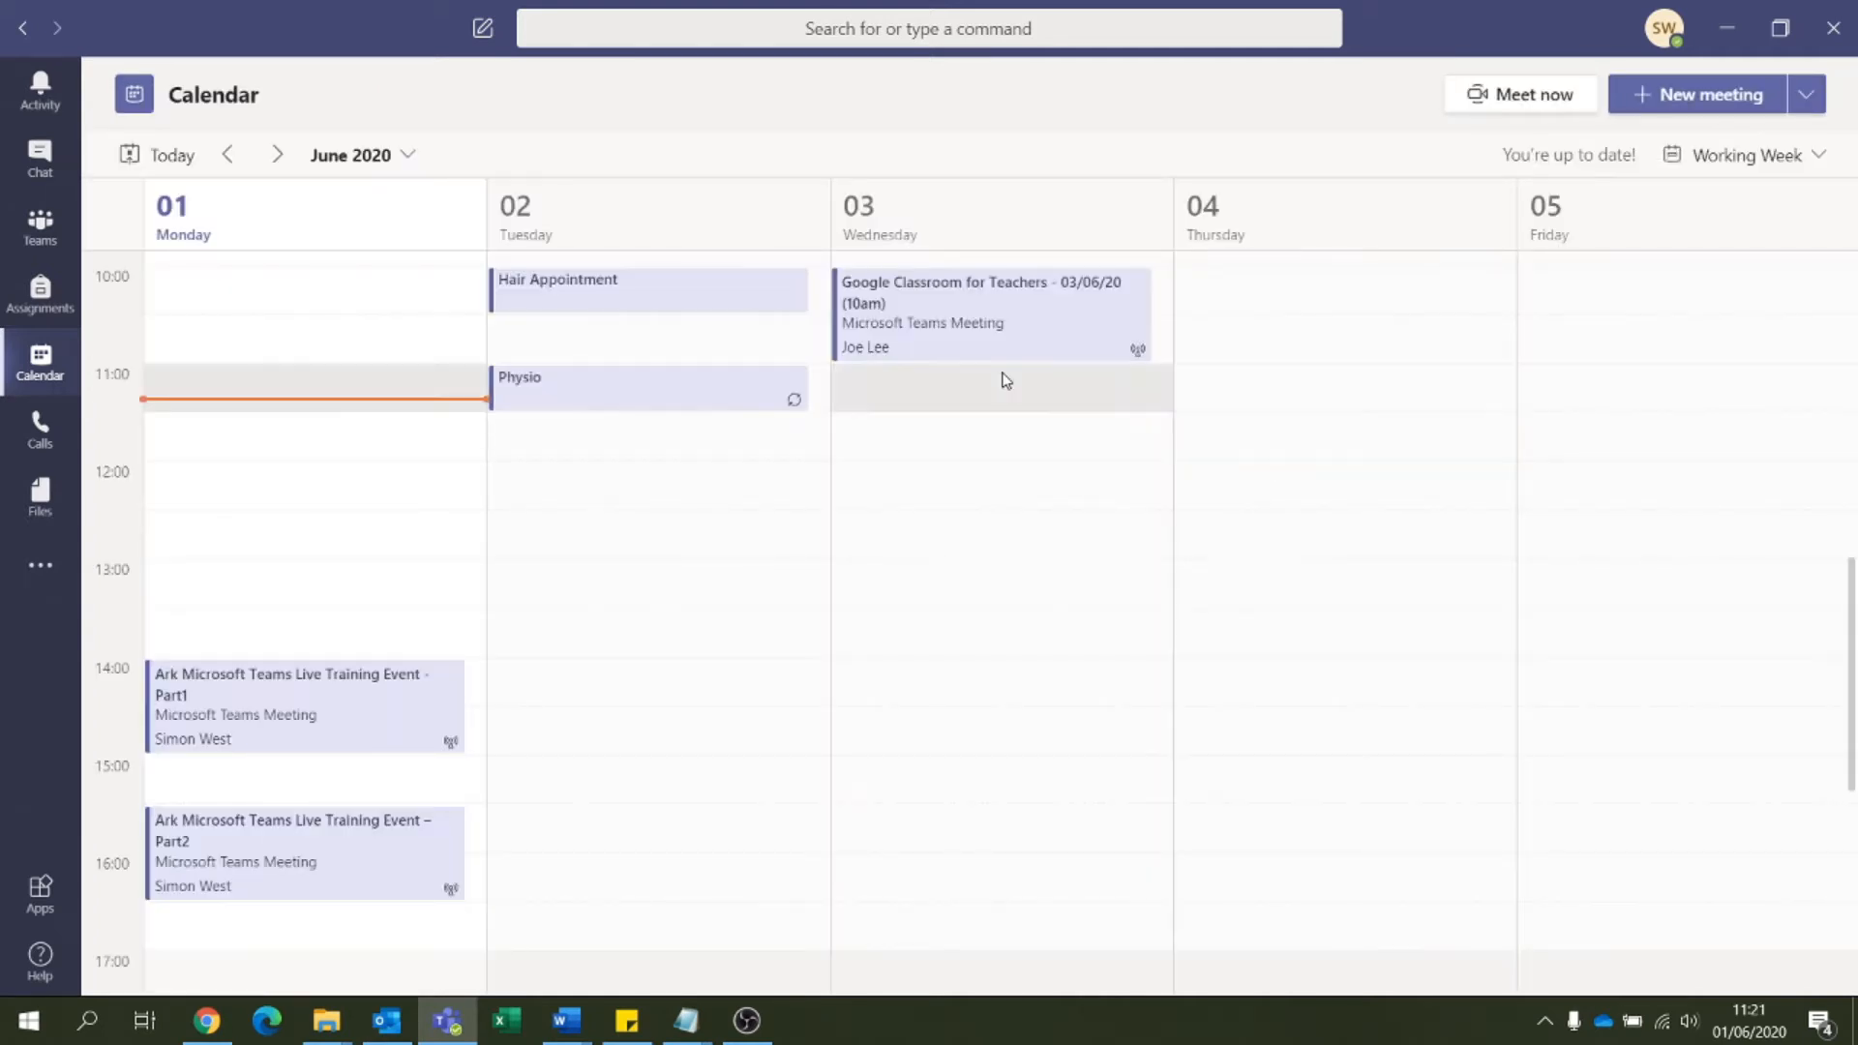
Step: Check the weekly Physio appointments from June into the first week of August 2020, and return the calendar to today
left_click(277, 155)
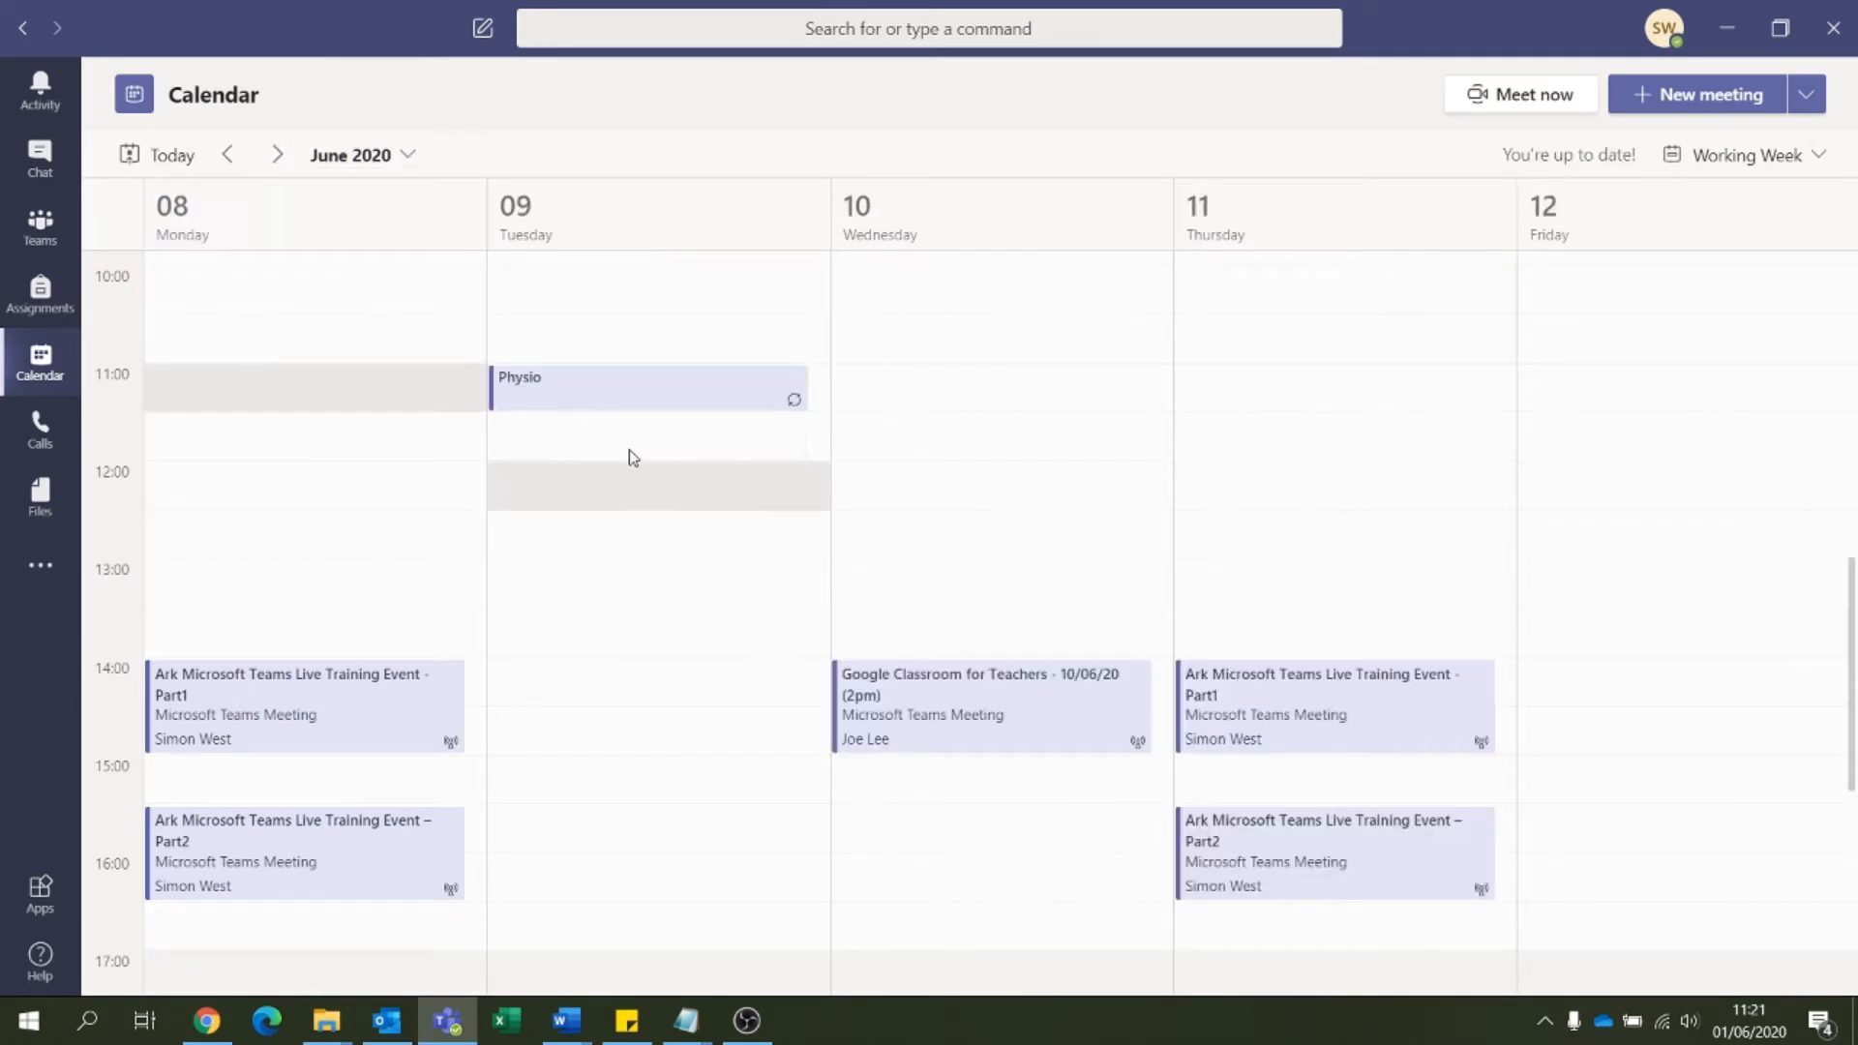
left_click(277, 155)
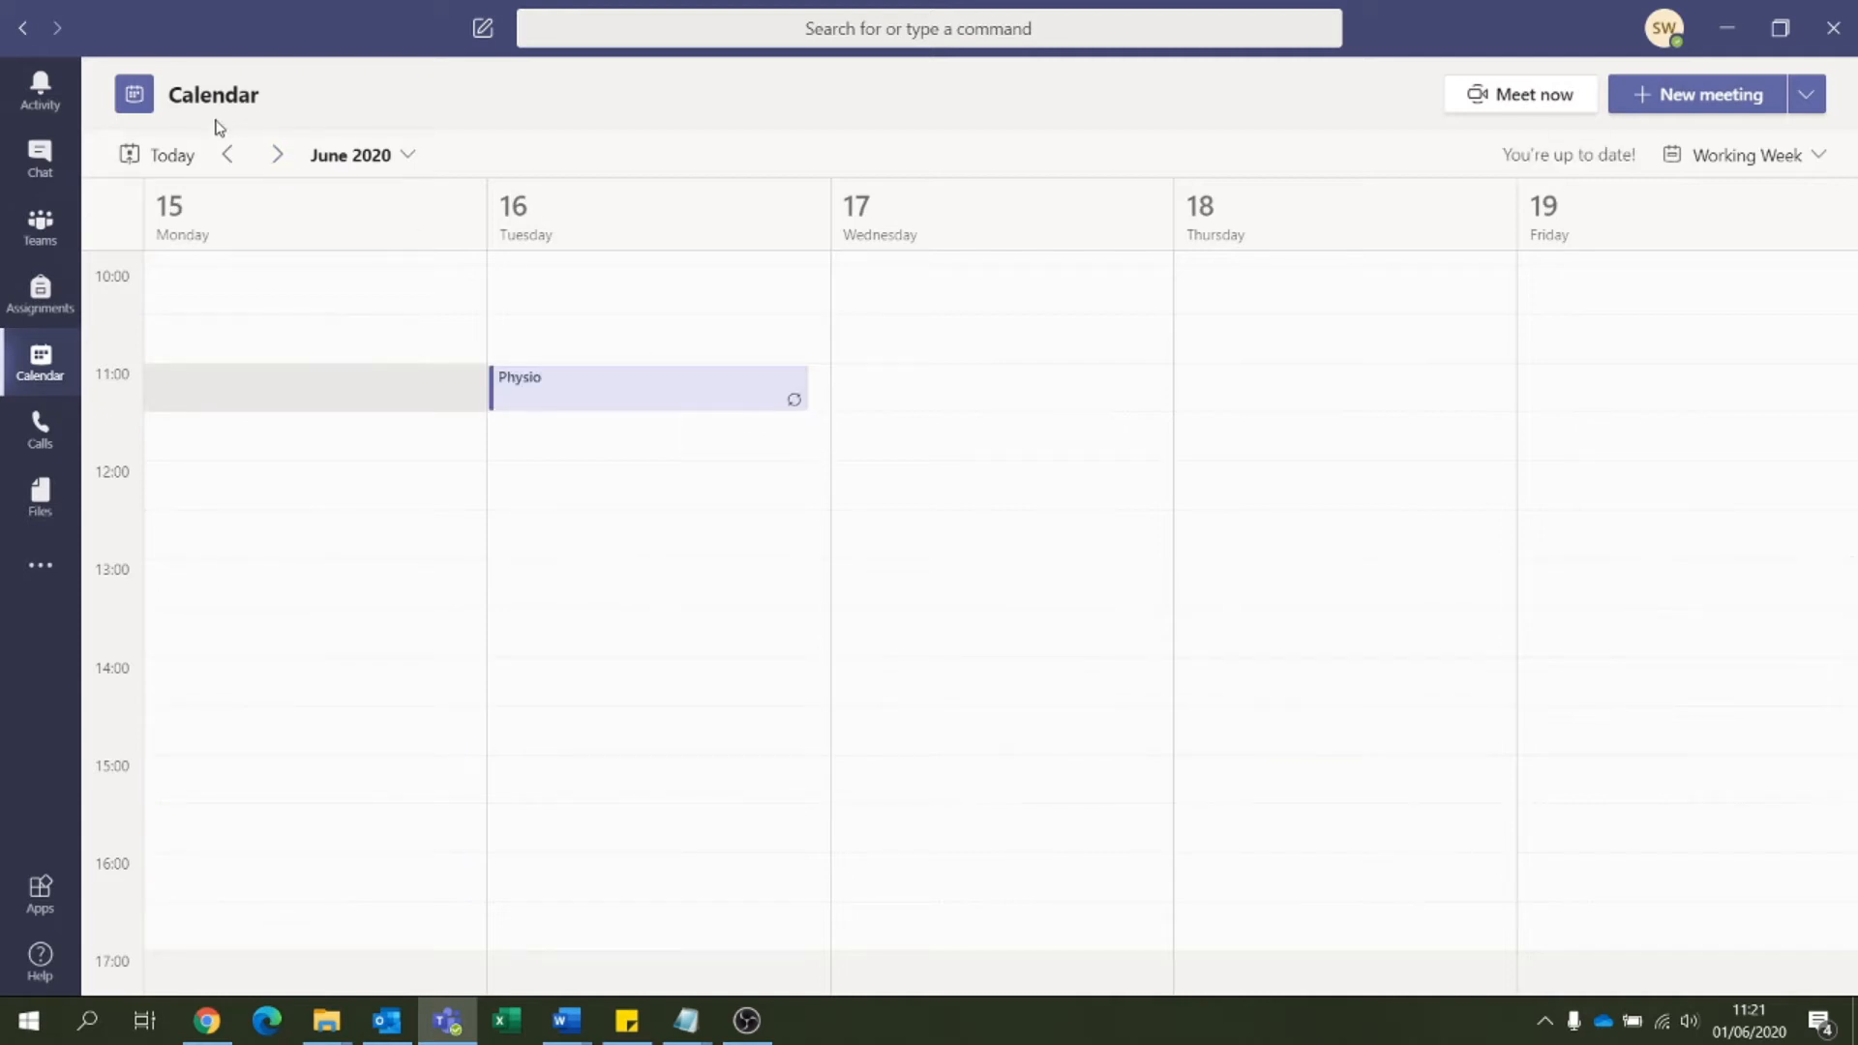
left_click(232, 162)
left_click(232, 161)
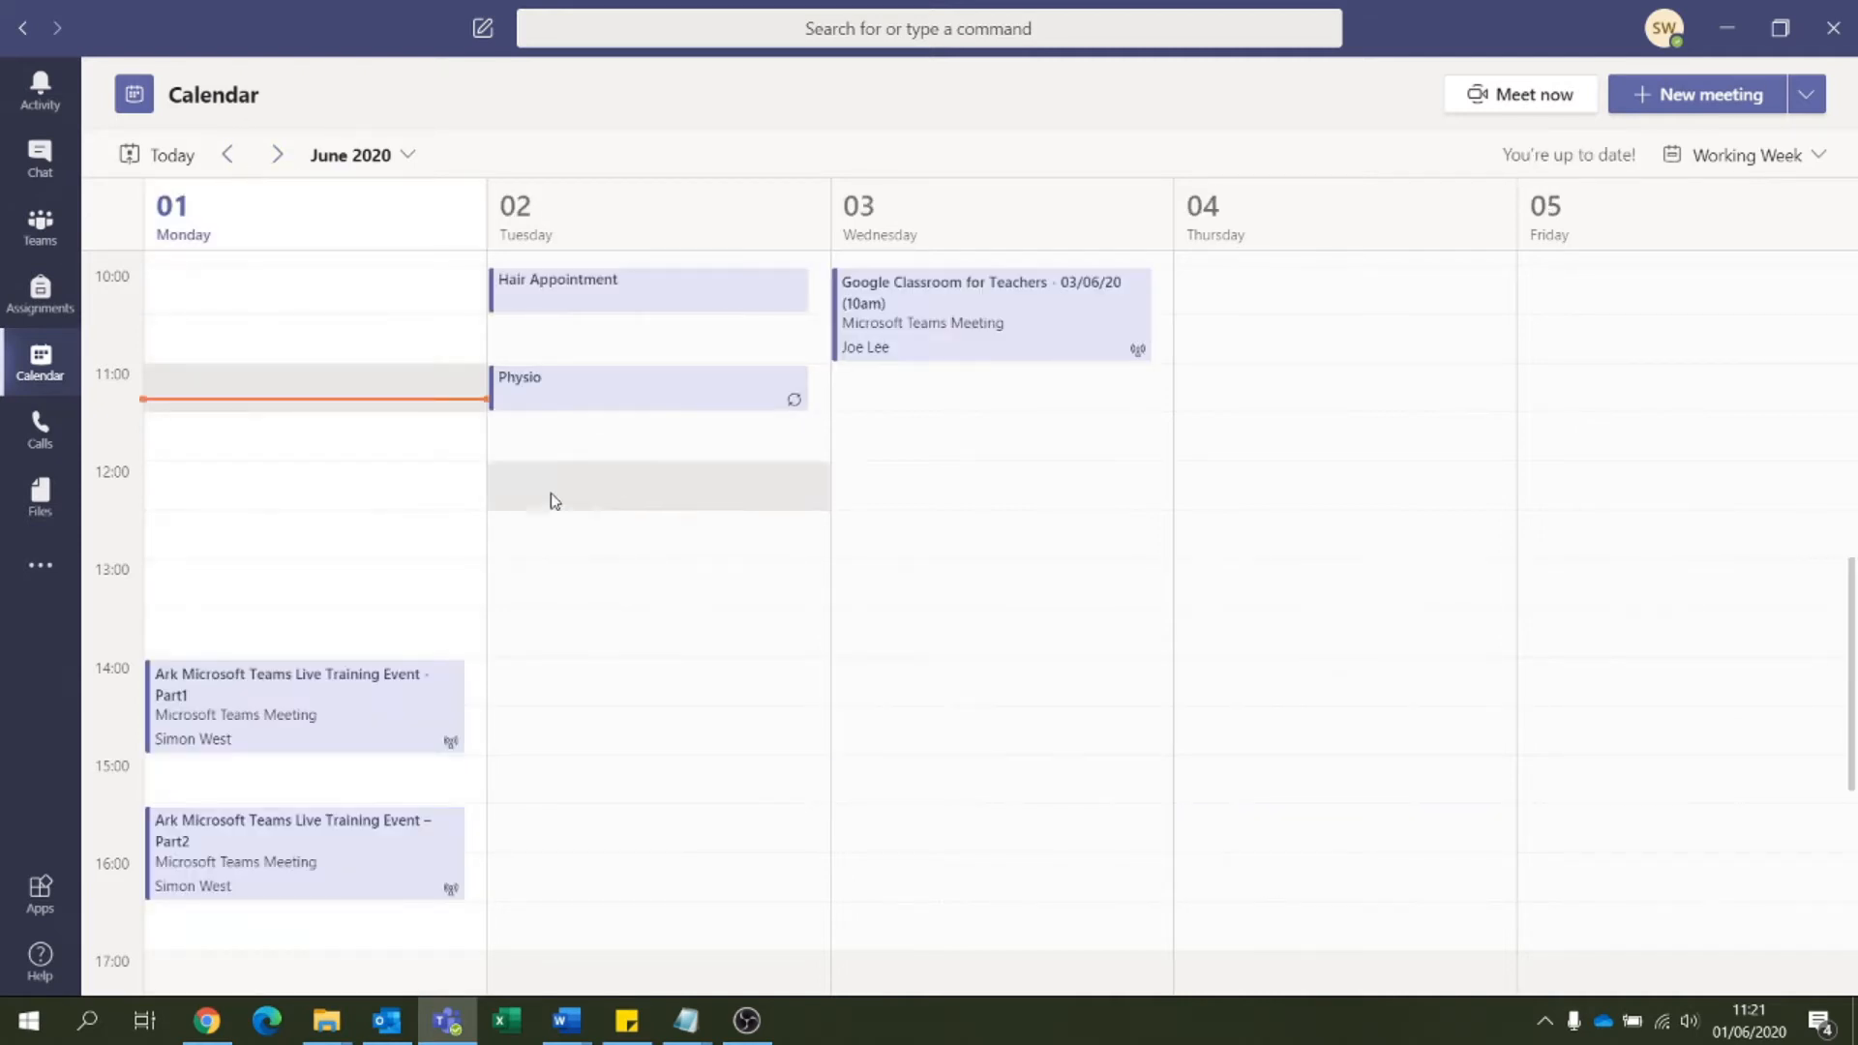
left_click(279, 158)
left_click(279, 157)
left_click(279, 158)
left_click(279, 157)
left_click(279, 158)
left_click(278, 158)
left_click(278, 158)
left_click(279, 158)
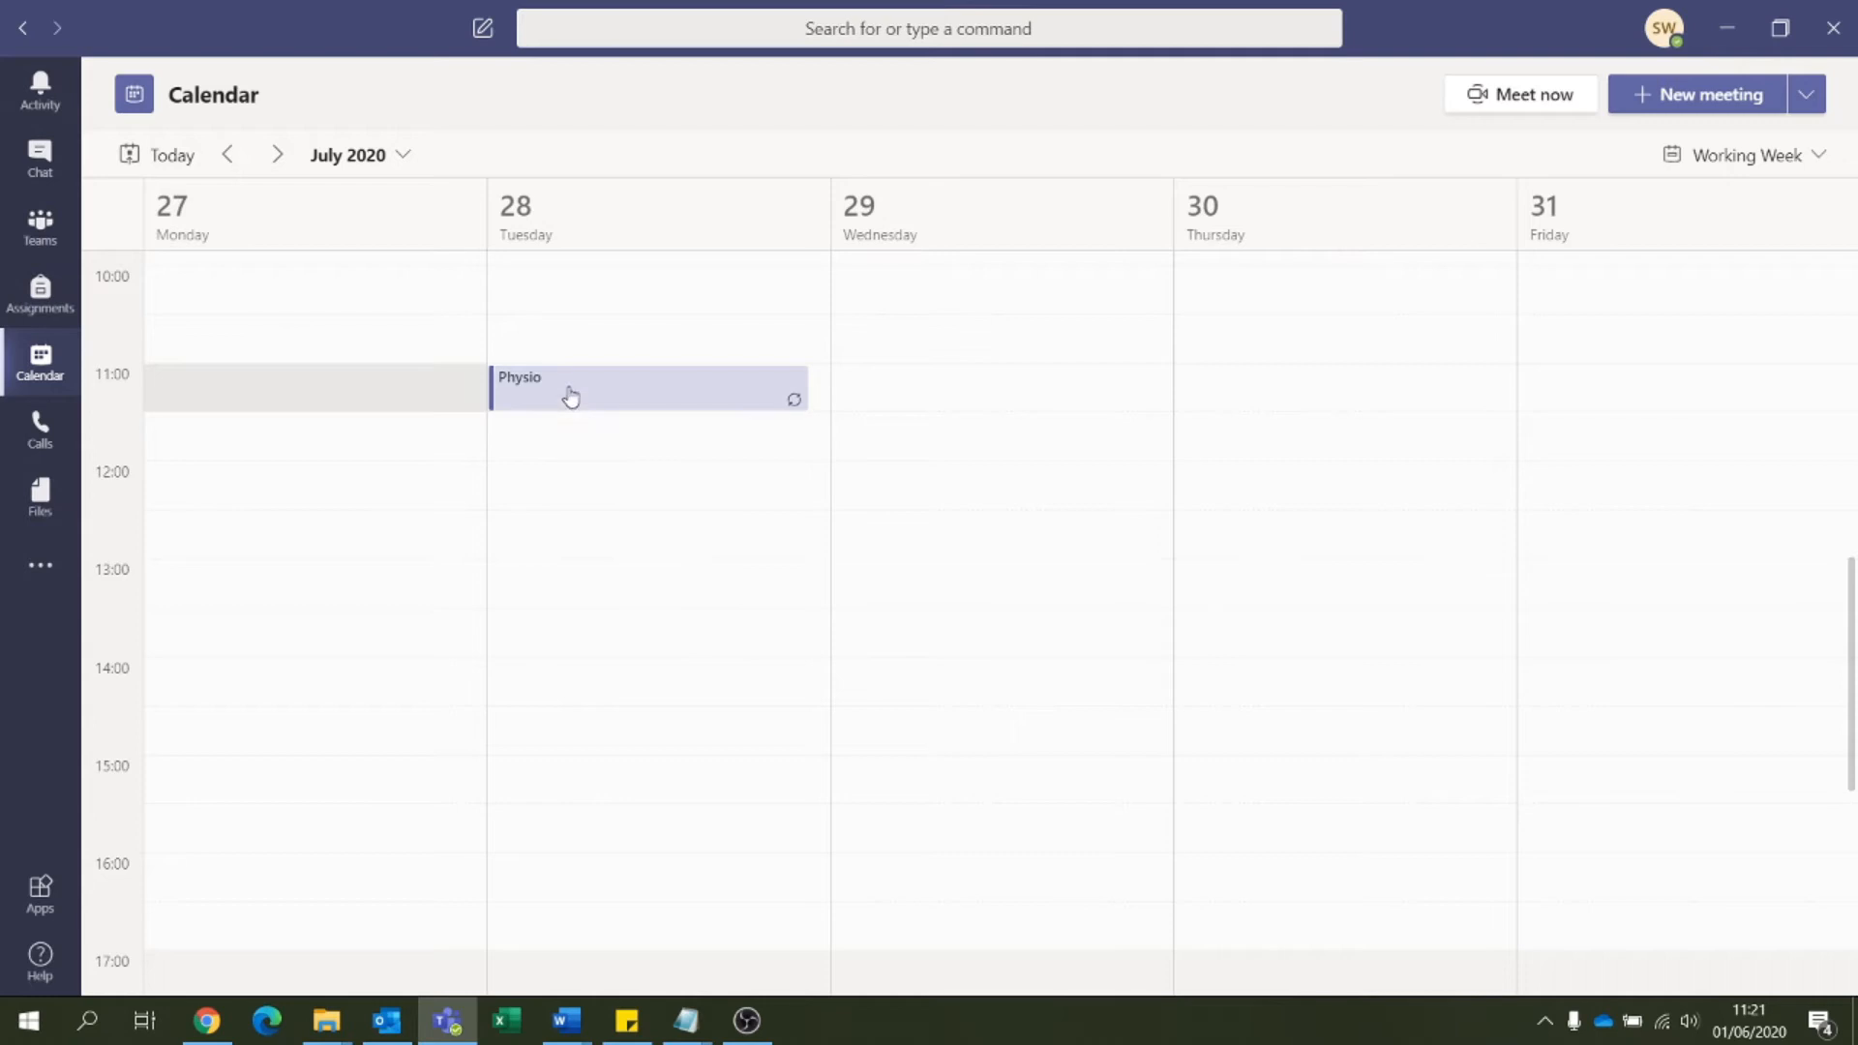
left_click(280, 157)
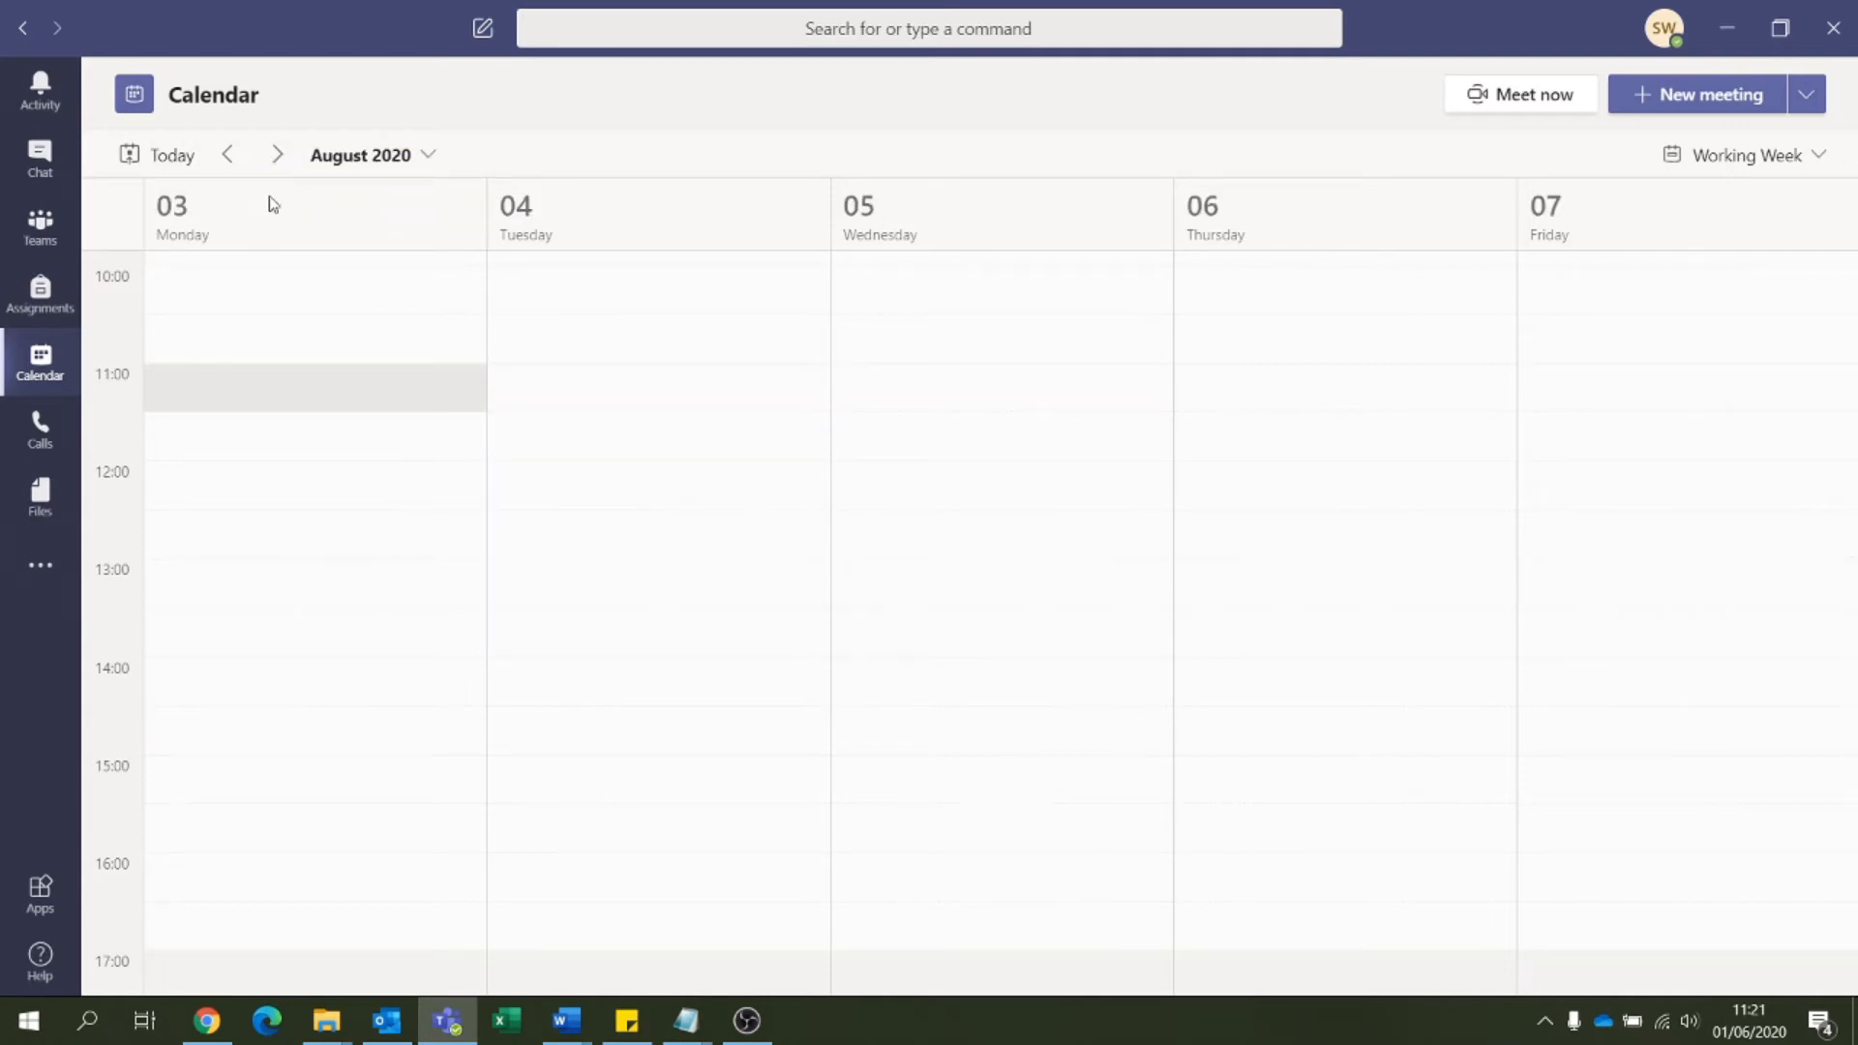
left_click(176, 156)
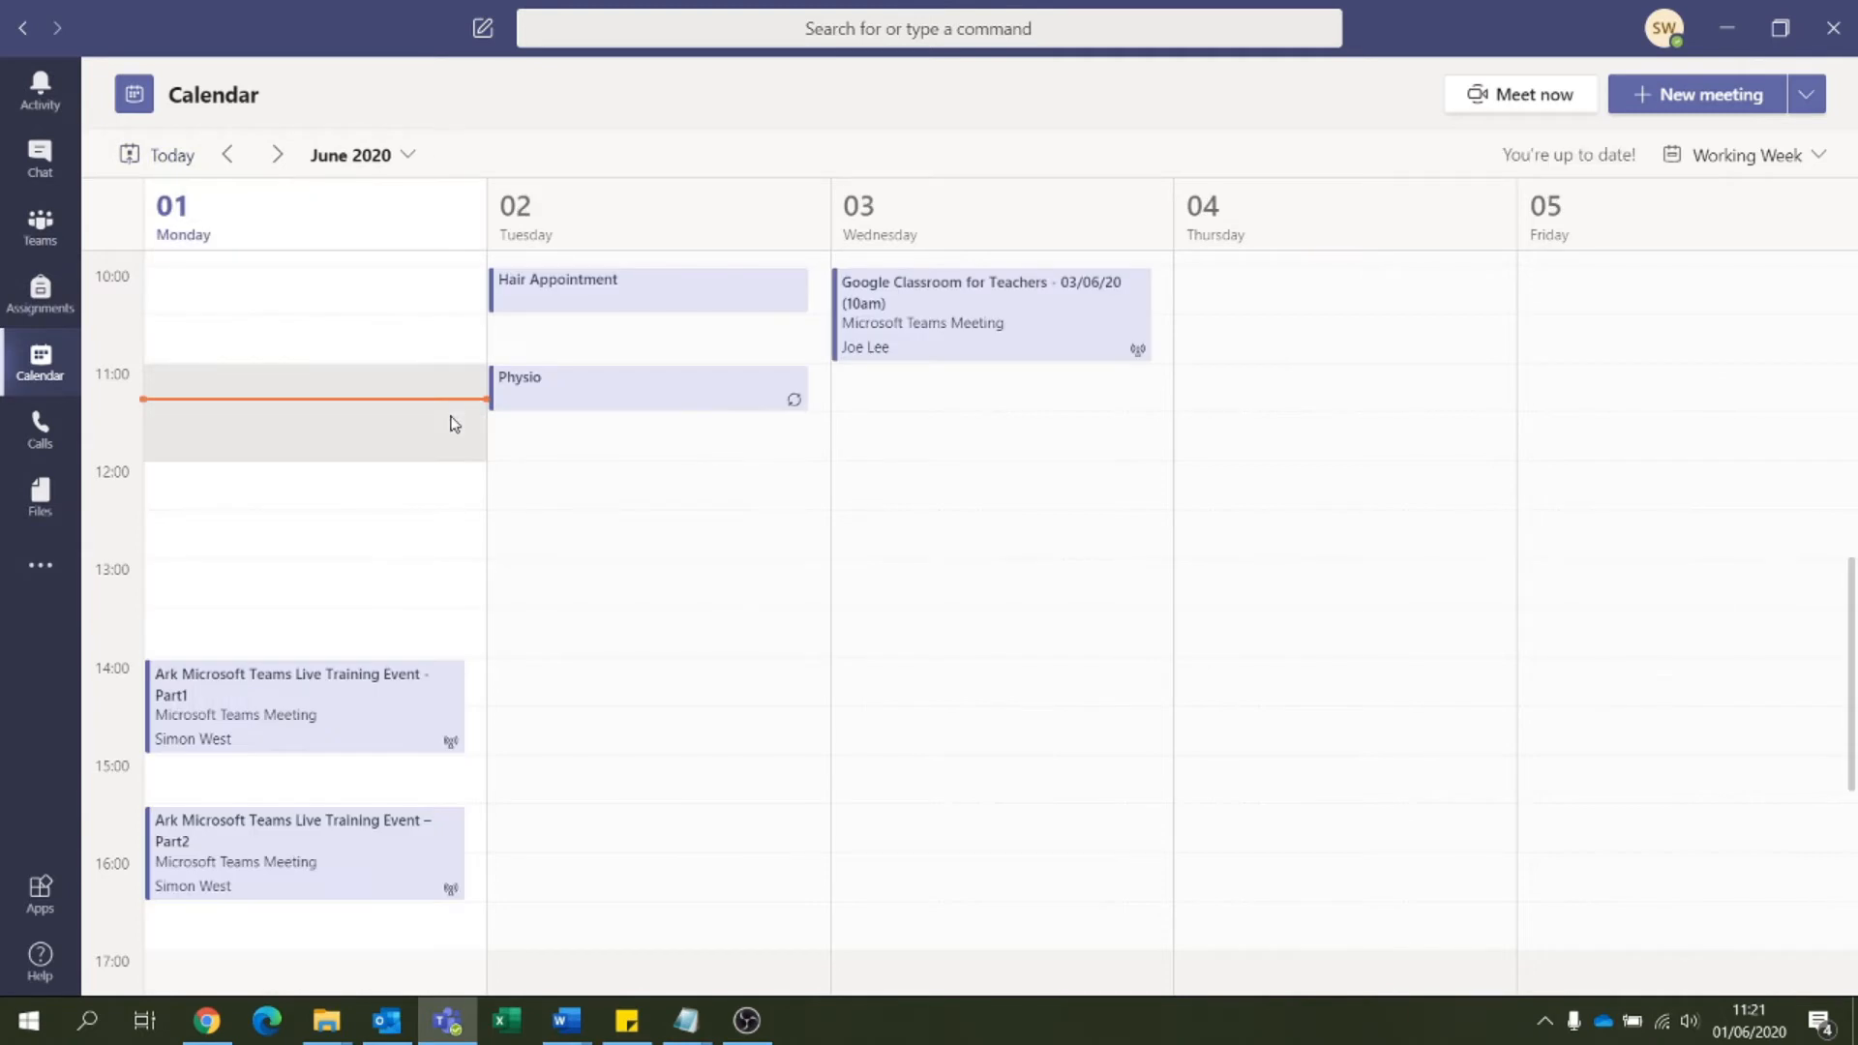
Step: Switch to Outlook and open its calendar
left_click(385, 1032)
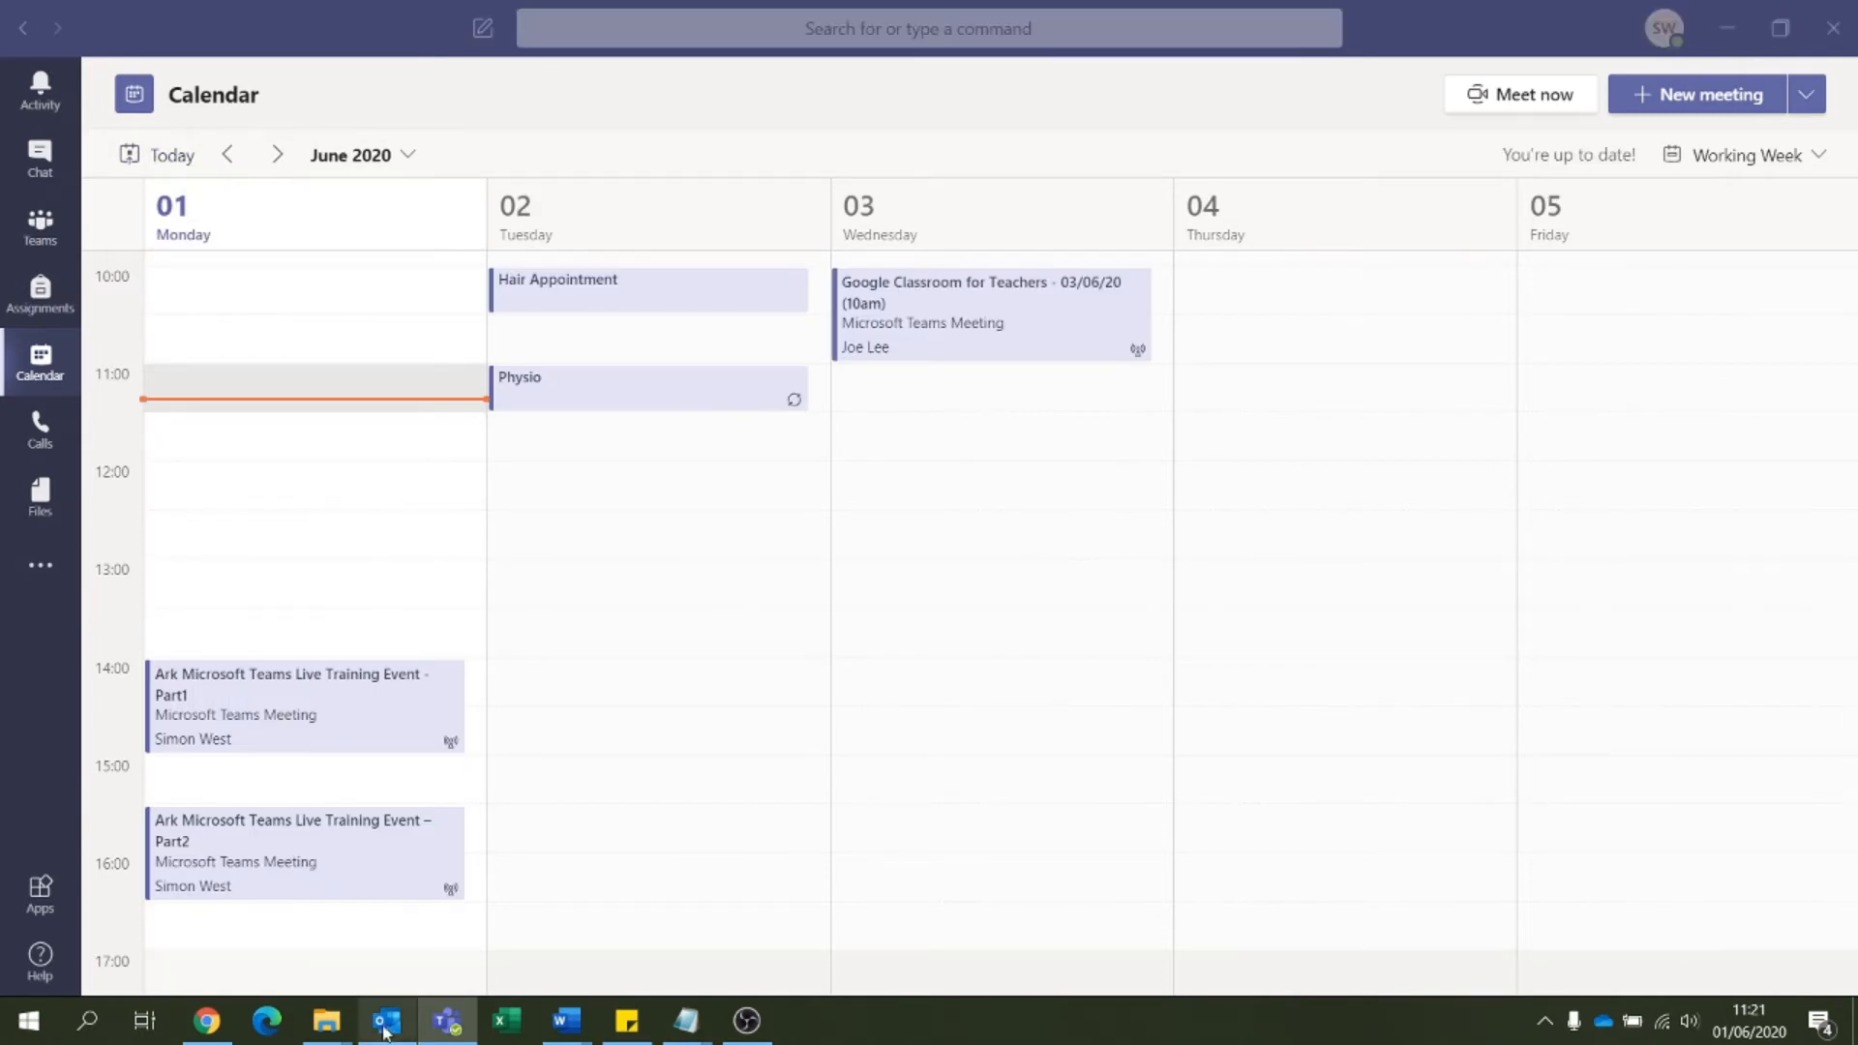
left_click(83, 944)
left_click(1752, 915)
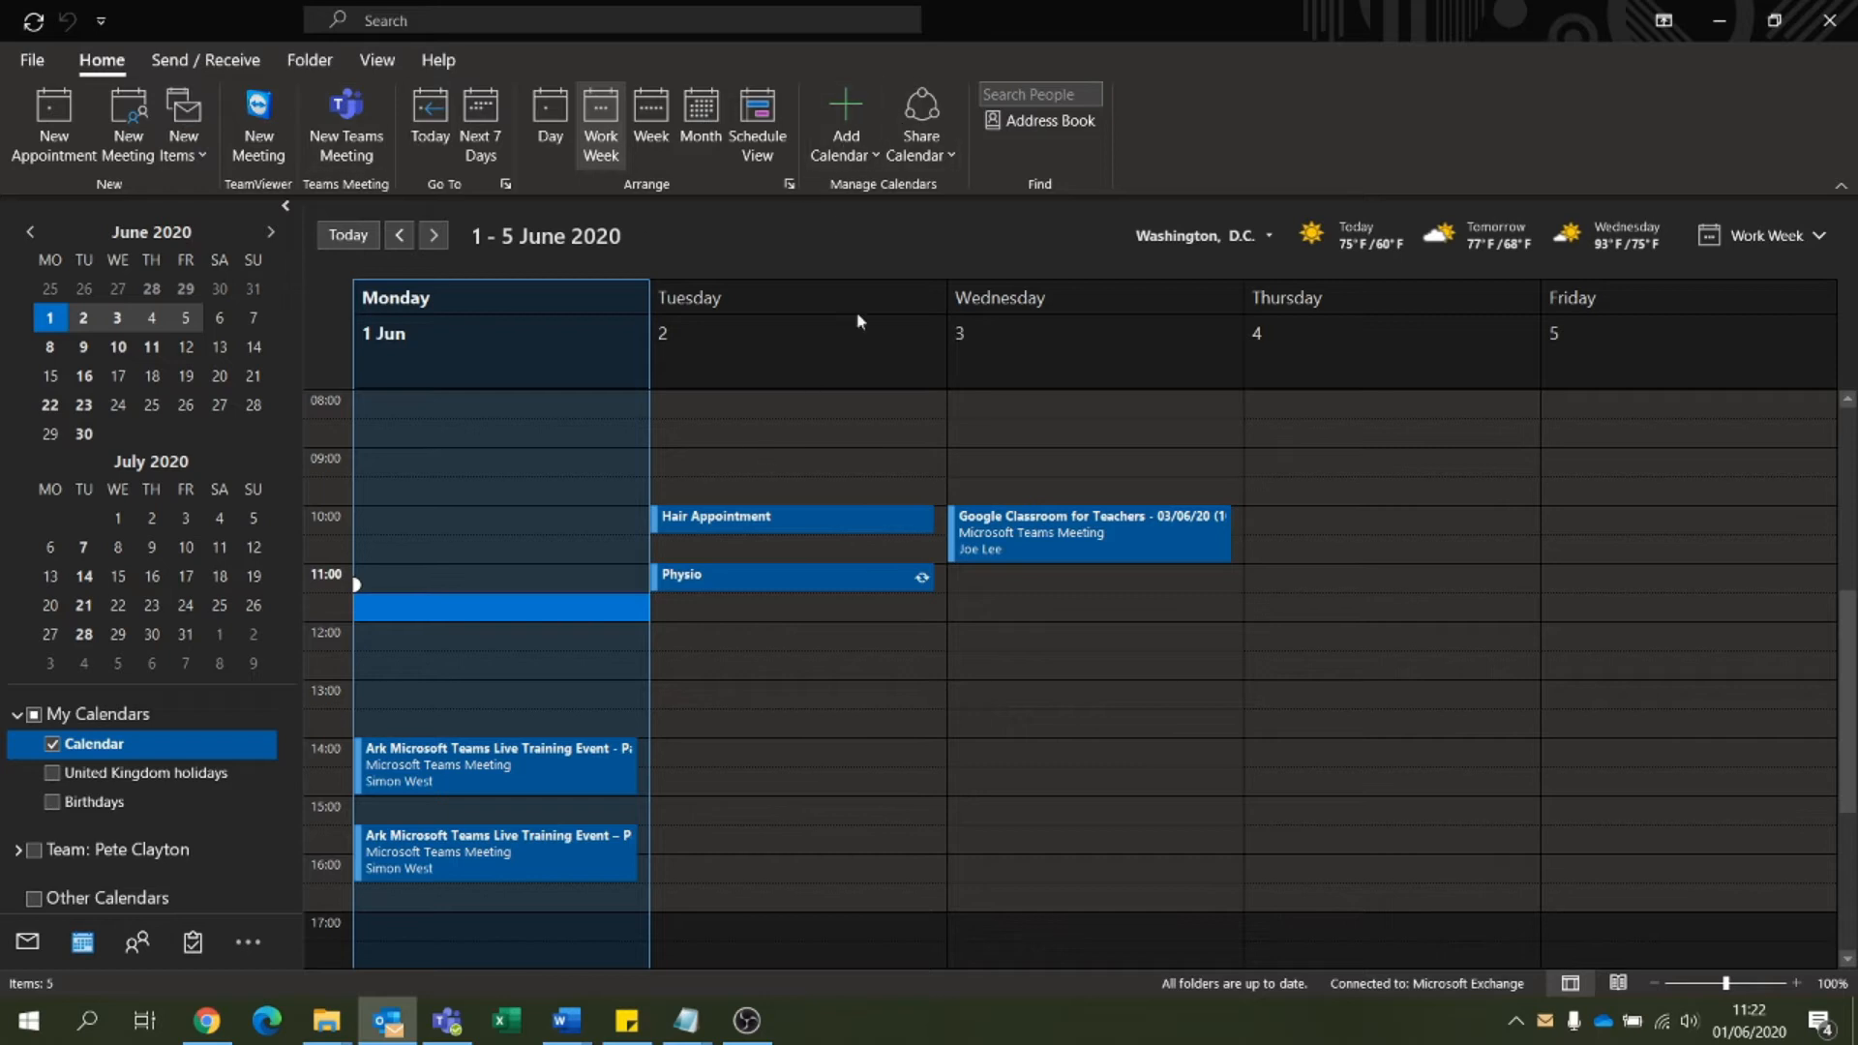
Step: Create a new appointment in the 12:30 slot on Tuesday 2 June 2020 and title it "Coffee"
left_click(748, 655)
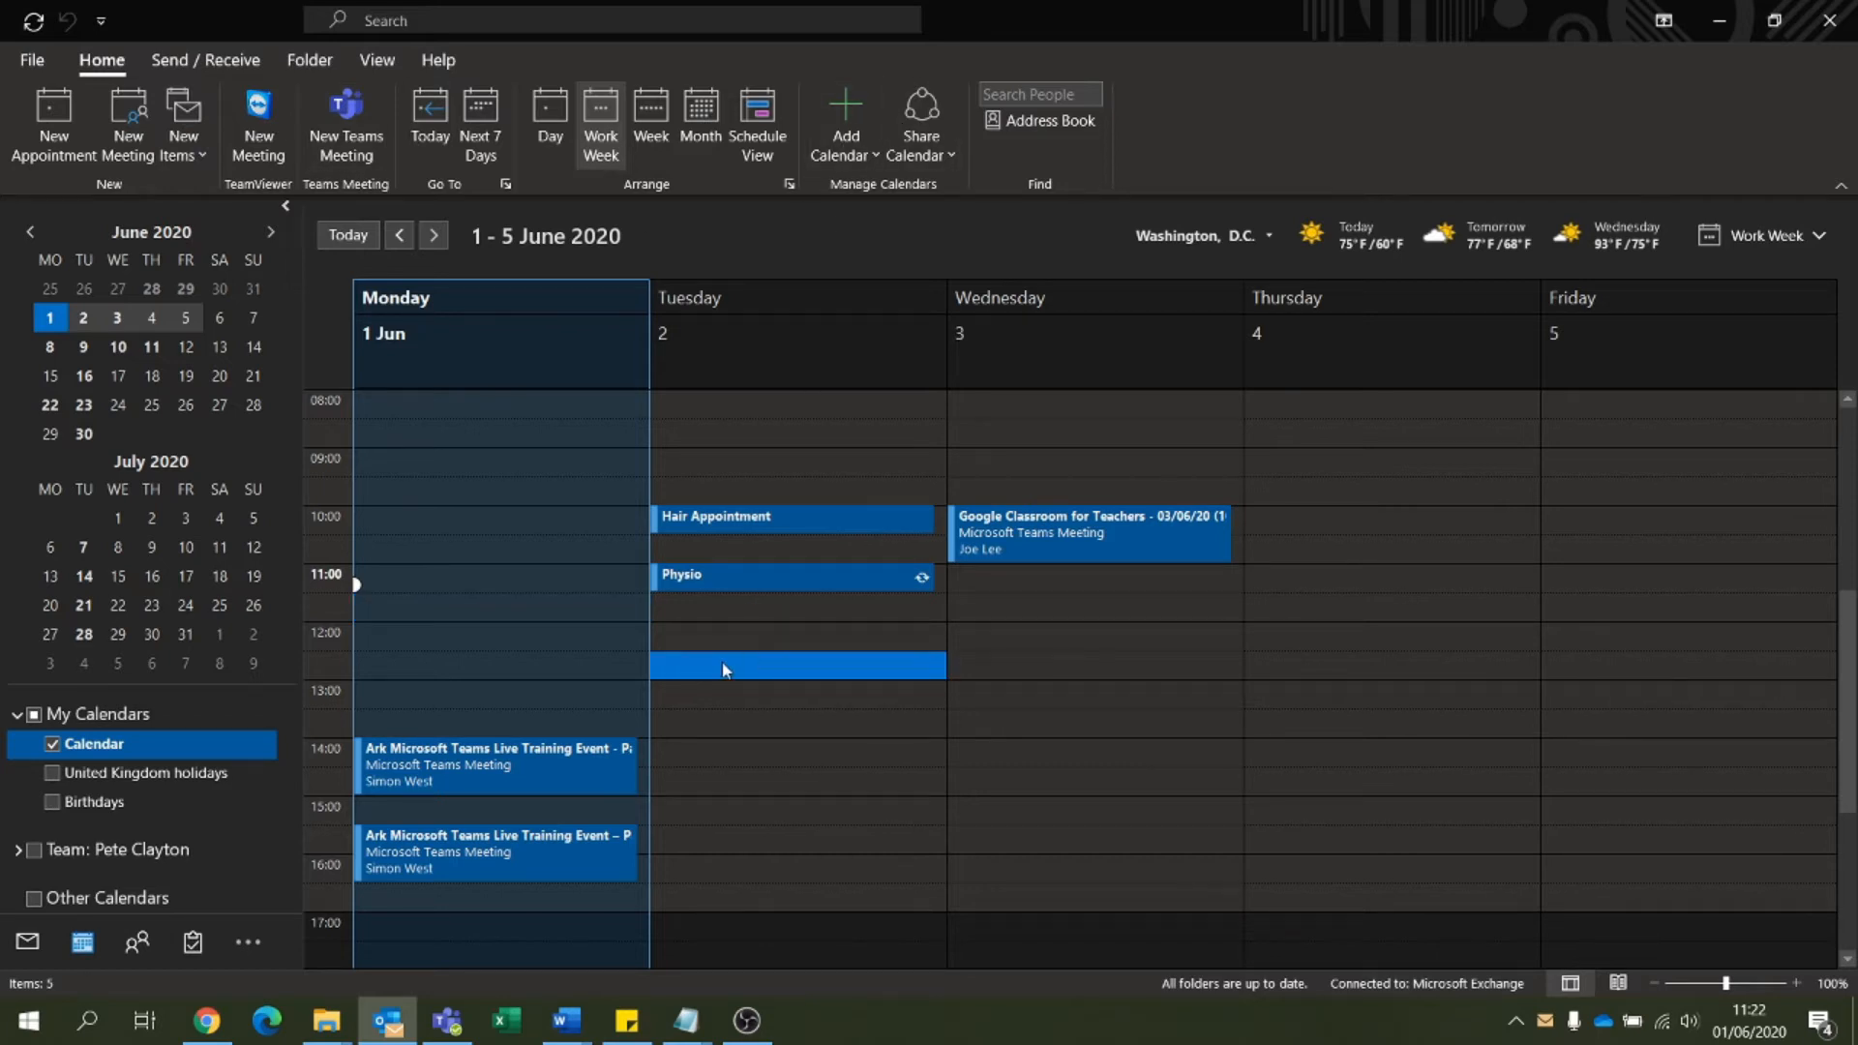
right_click(724, 668)
left_click(818, 250)
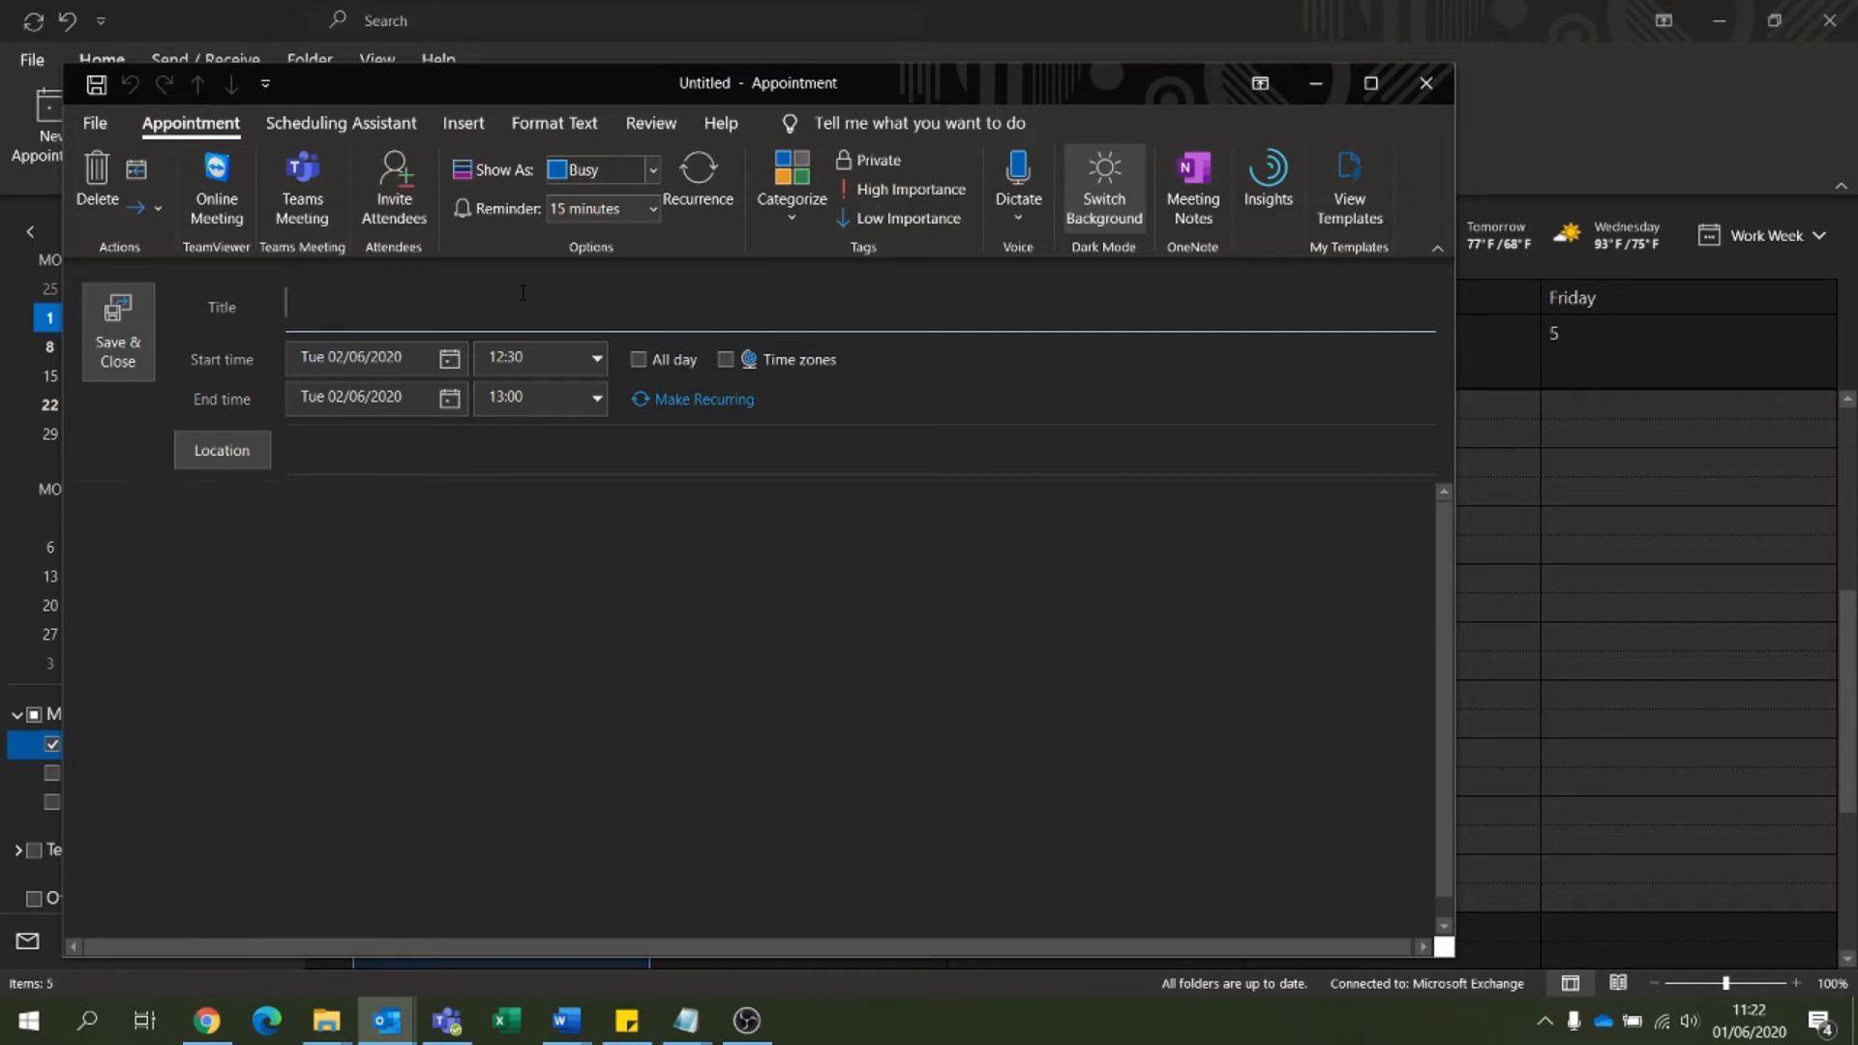
type("Coffee")
Step: Set the Coffee appointment's start time to 15:00, save and close it, and select it in the calendar
left_click(547, 363)
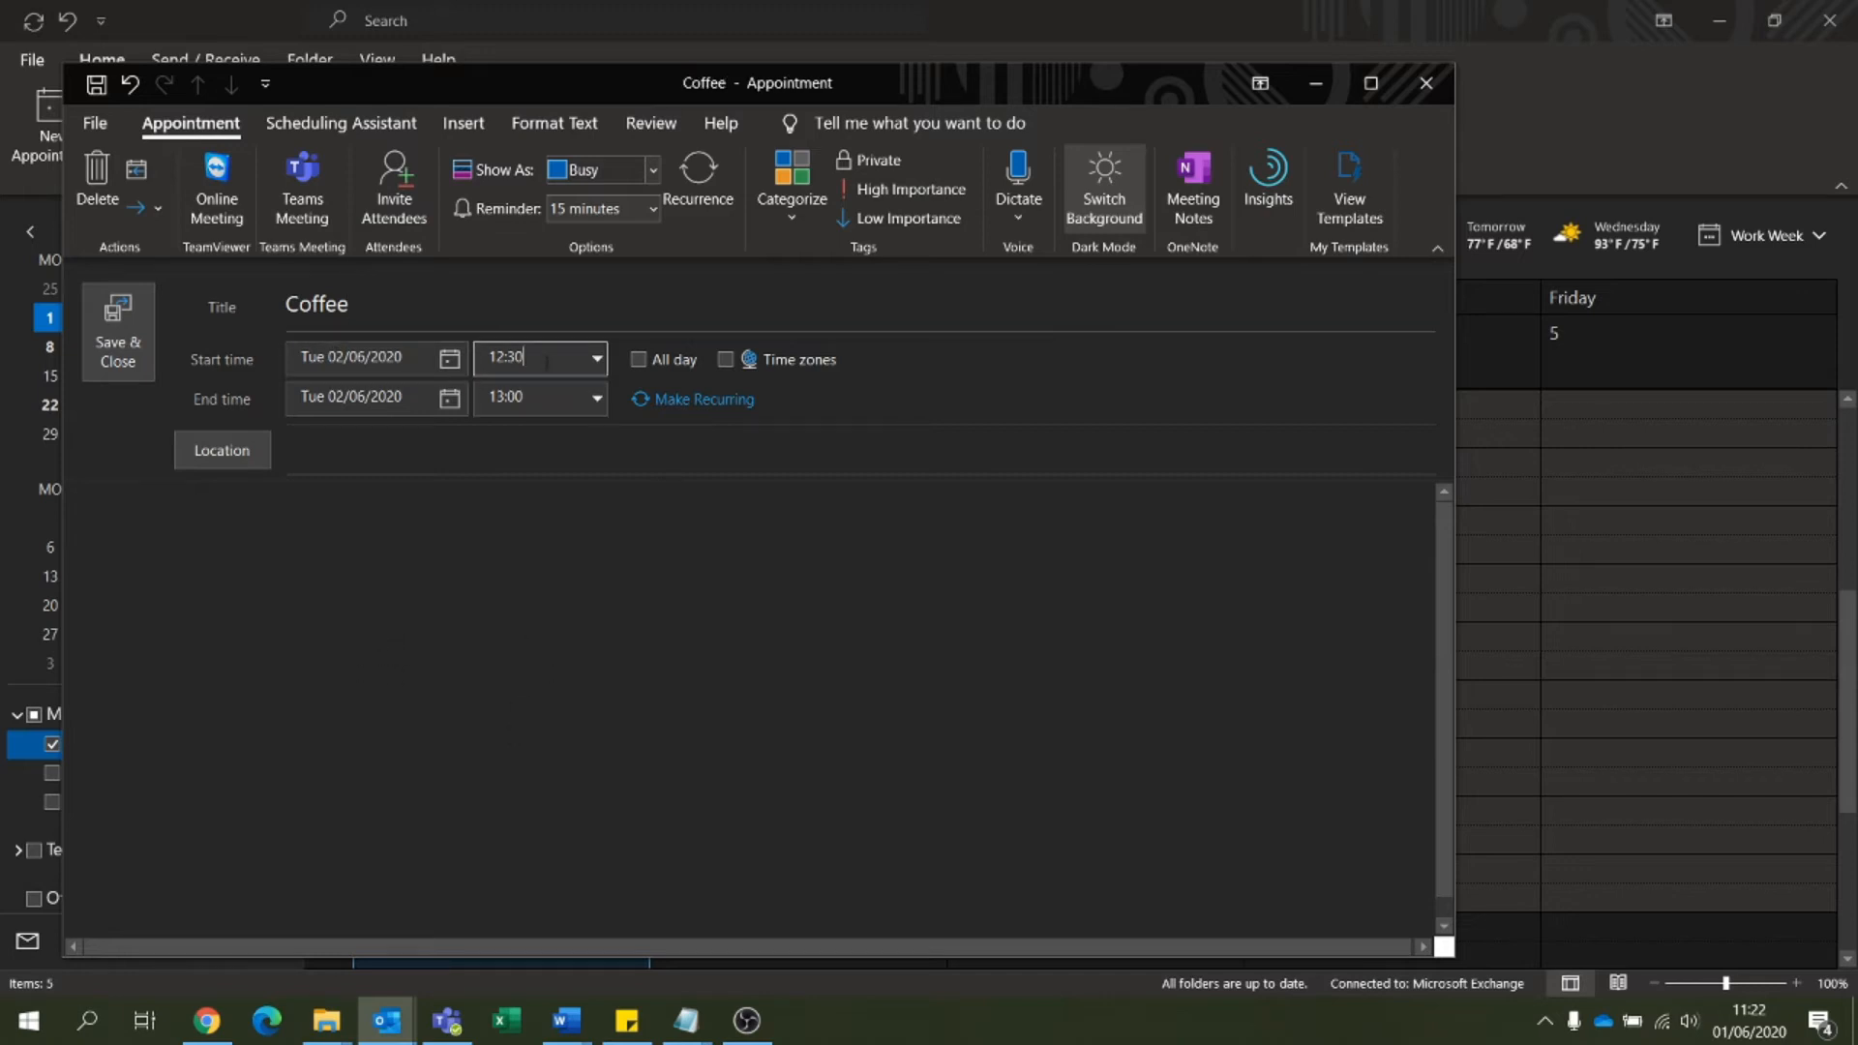
left_click(597, 358)
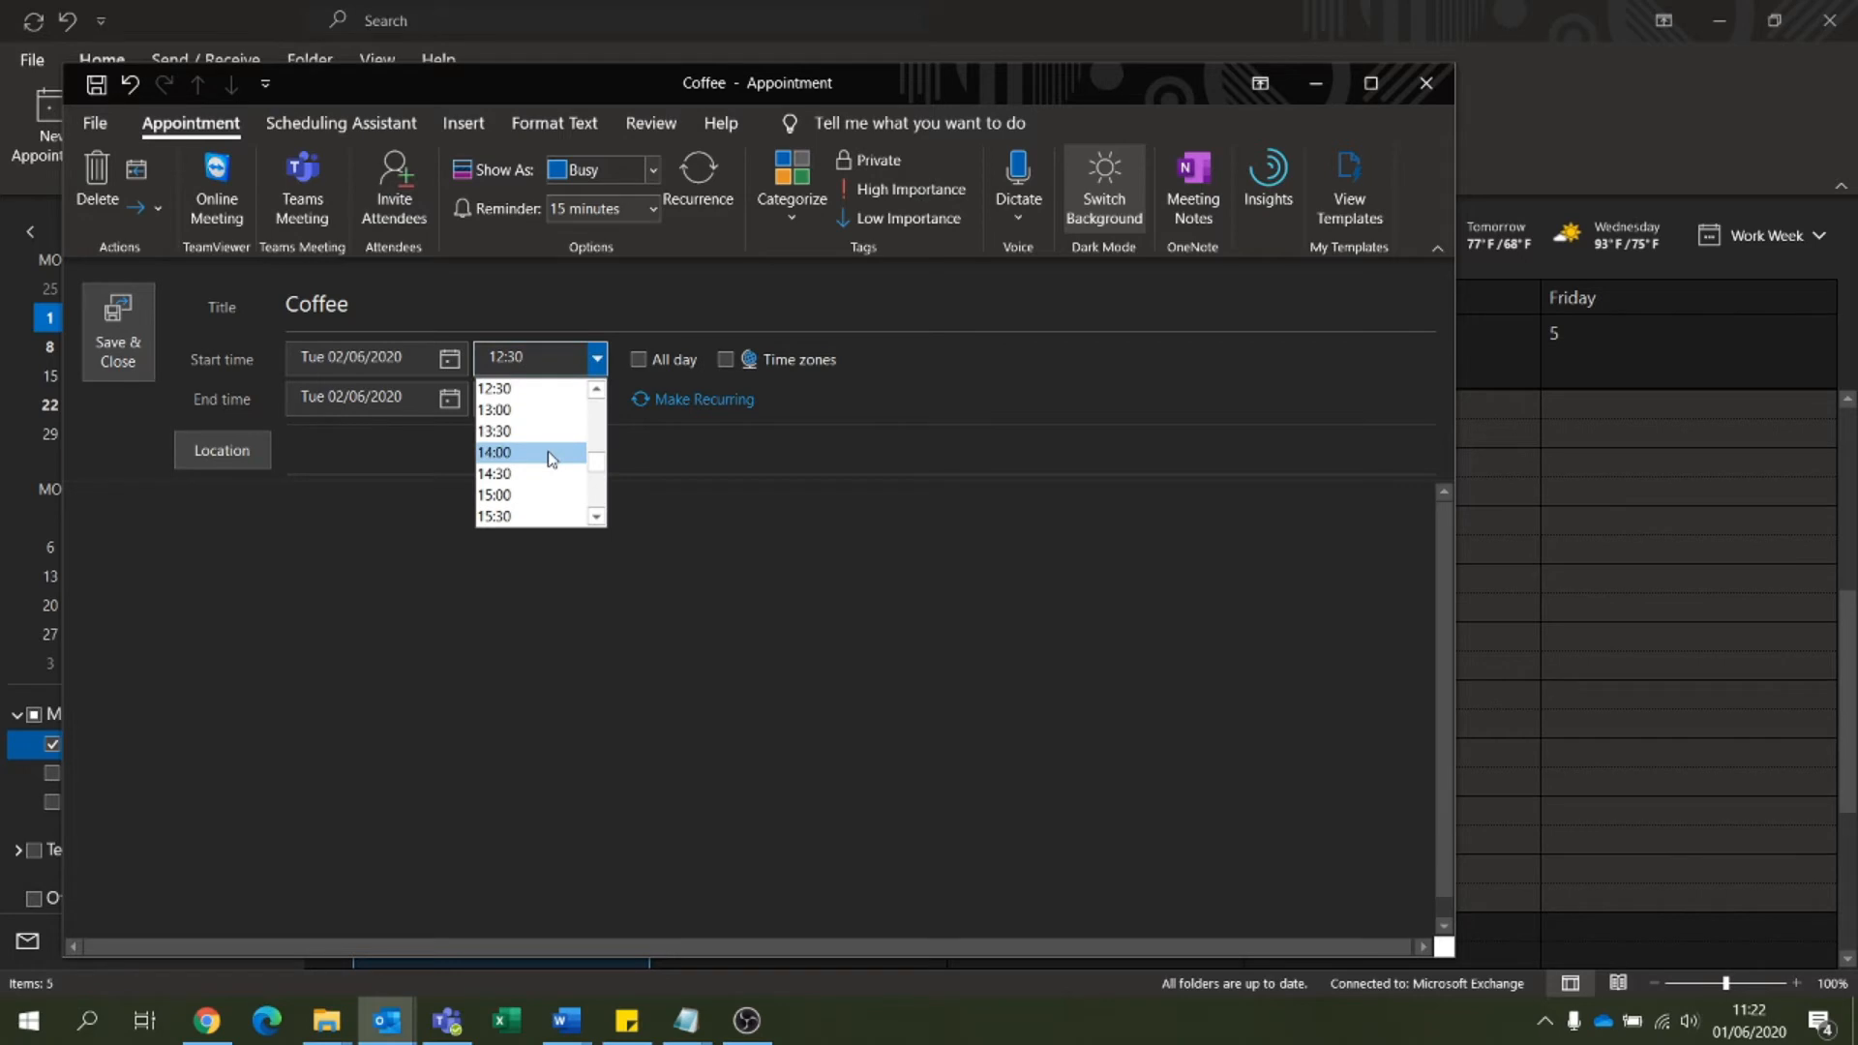
left_click(517, 494)
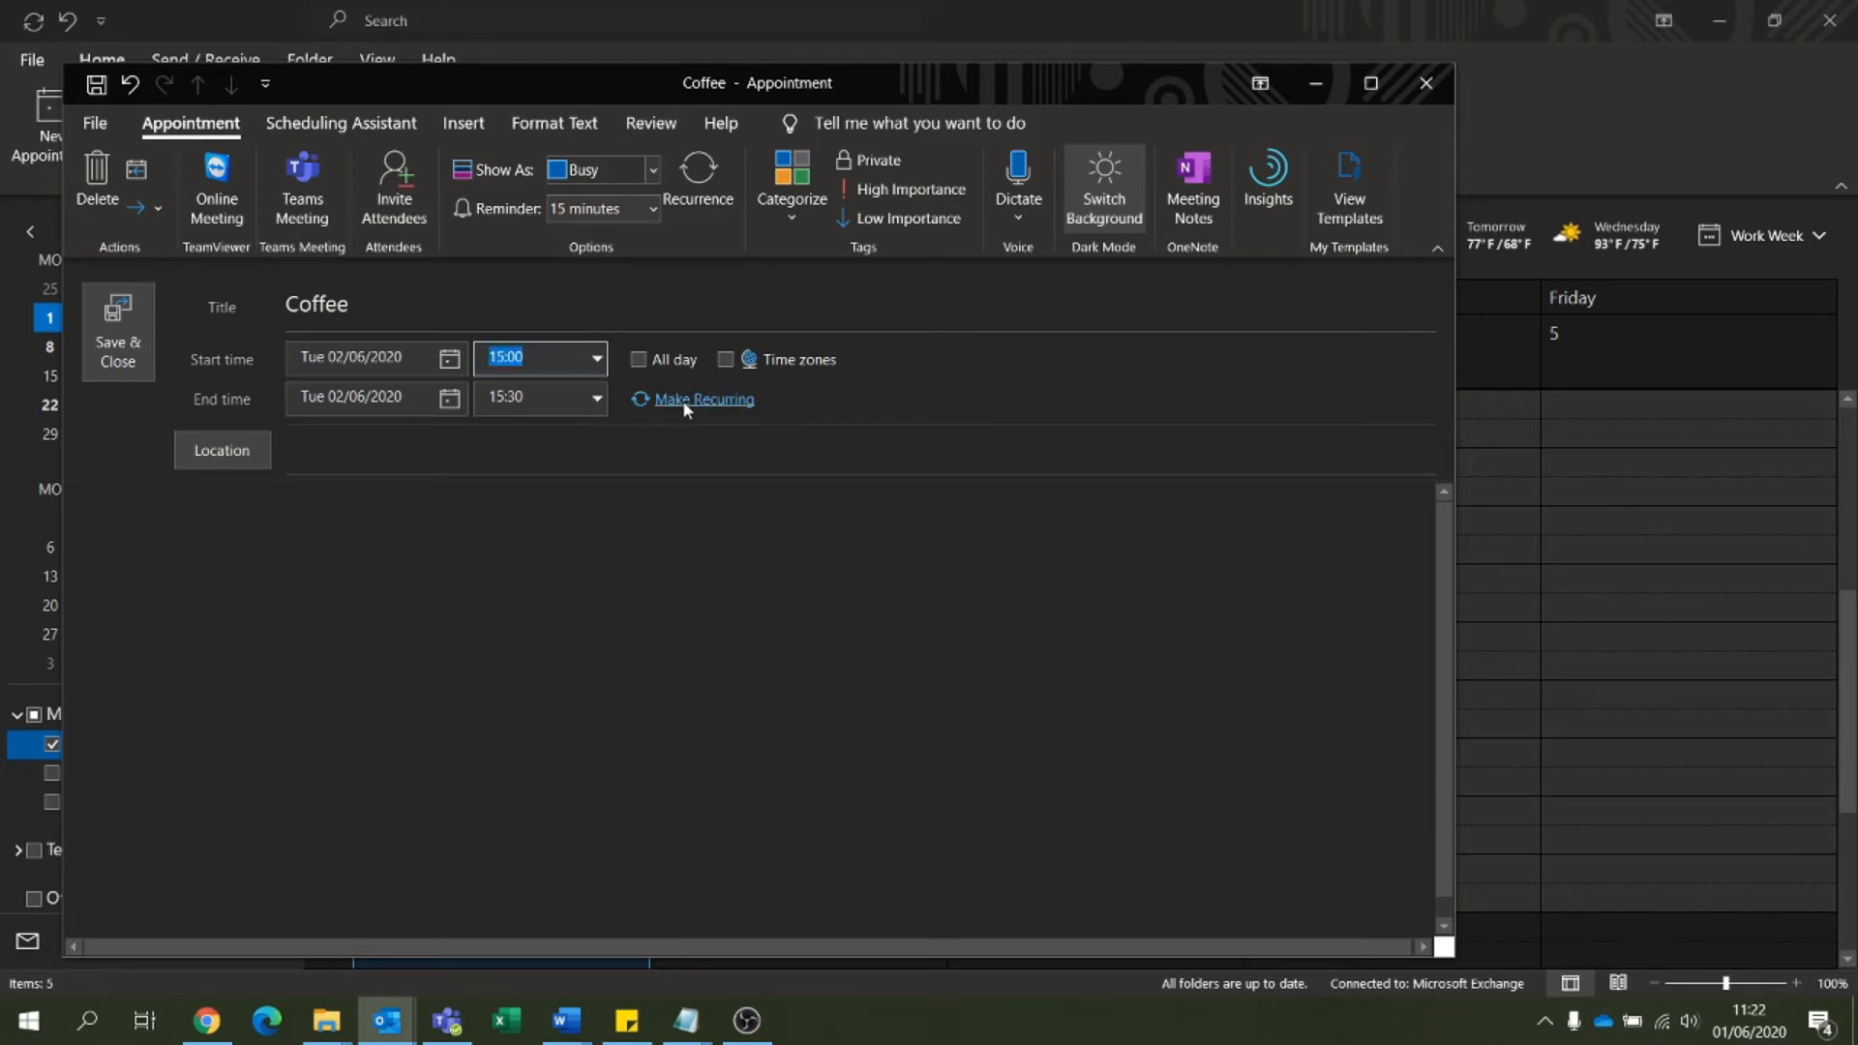
left_click(131, 338)
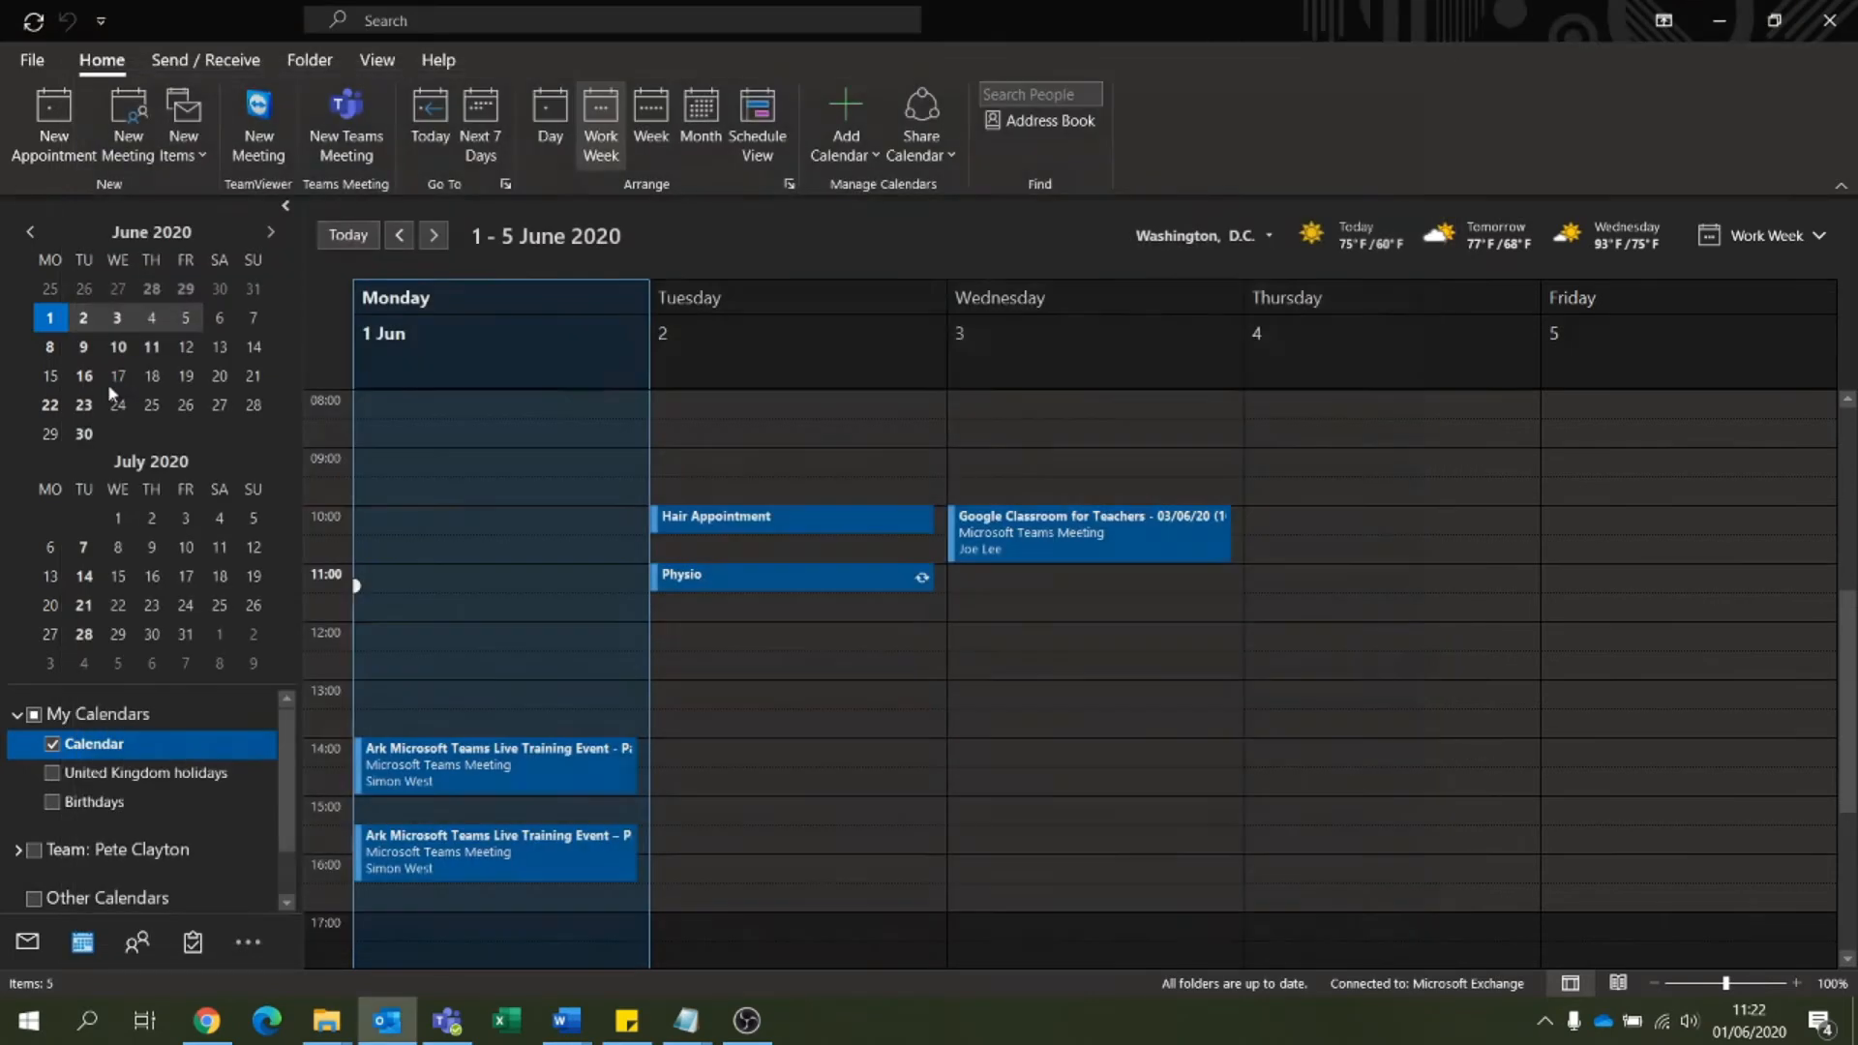
left_click(804, 749)
left_click(760, 811)
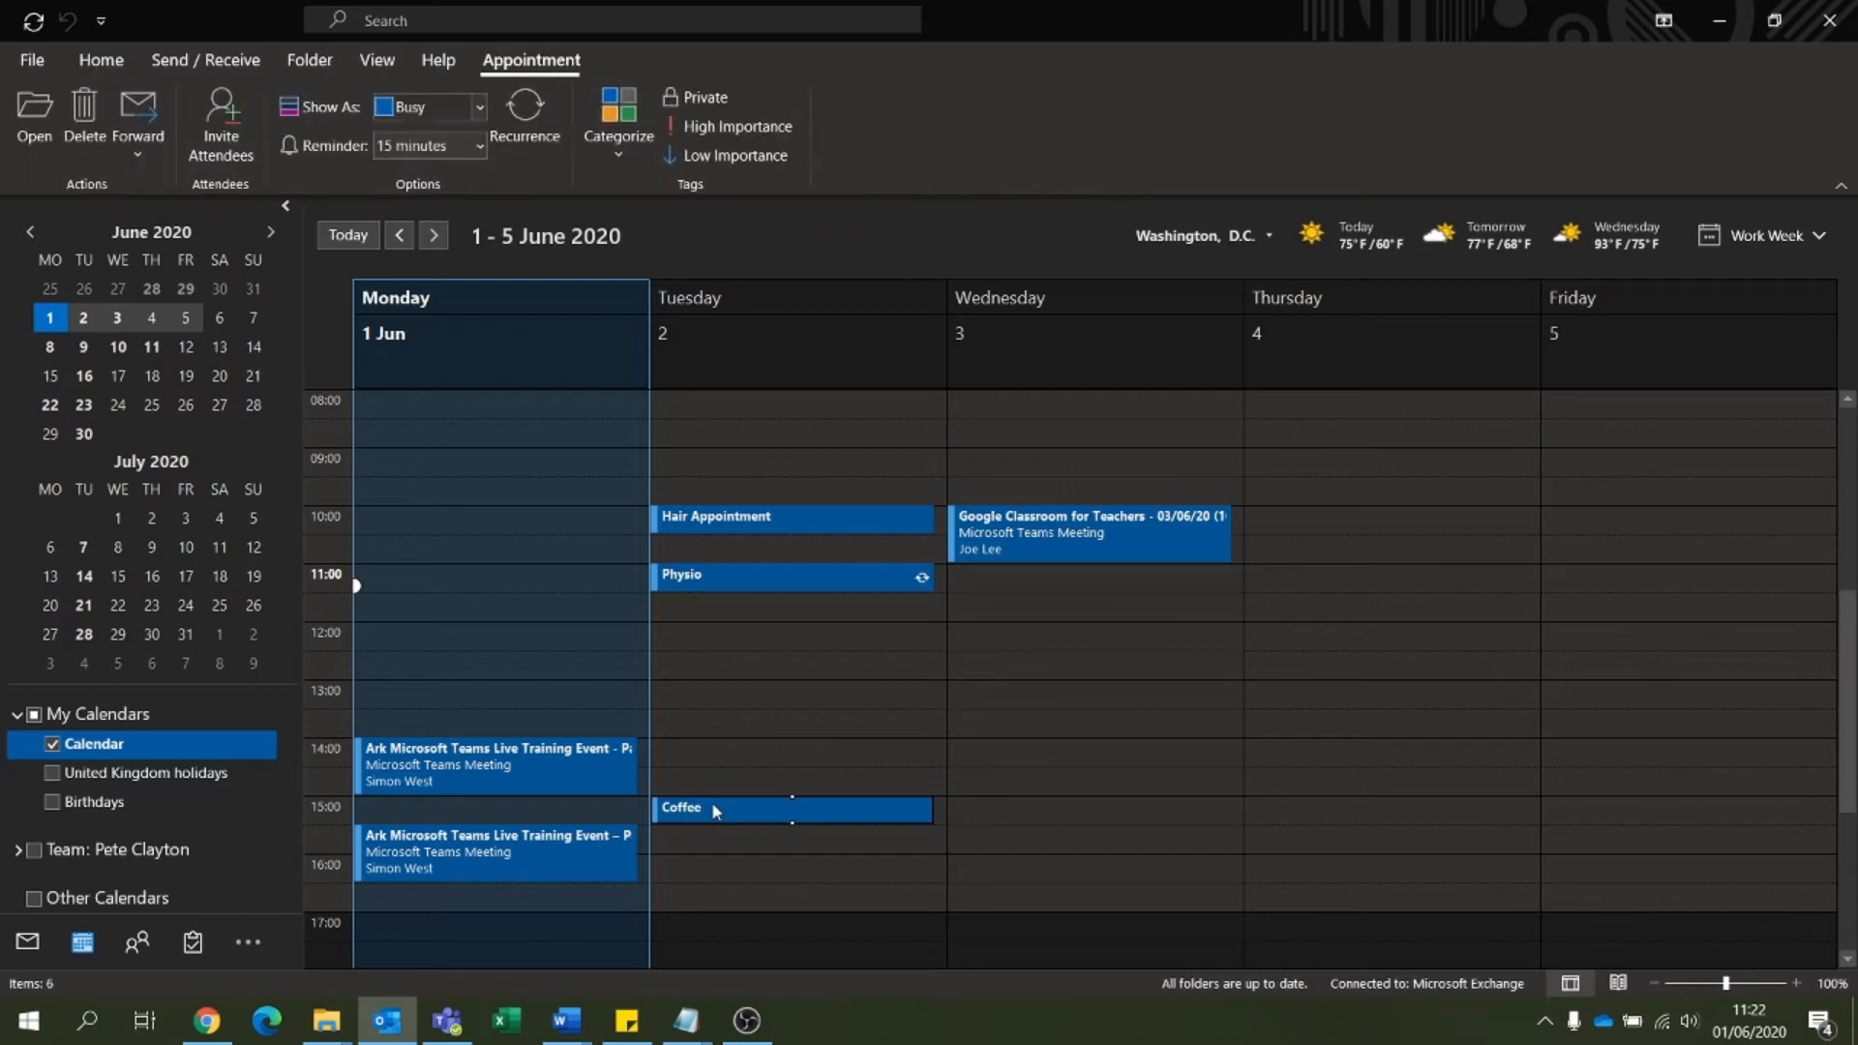
Step: Switch to Teams and refresh the calendar through a blank meeting form to check for the Coffee appointment
left_click(459, 1027)
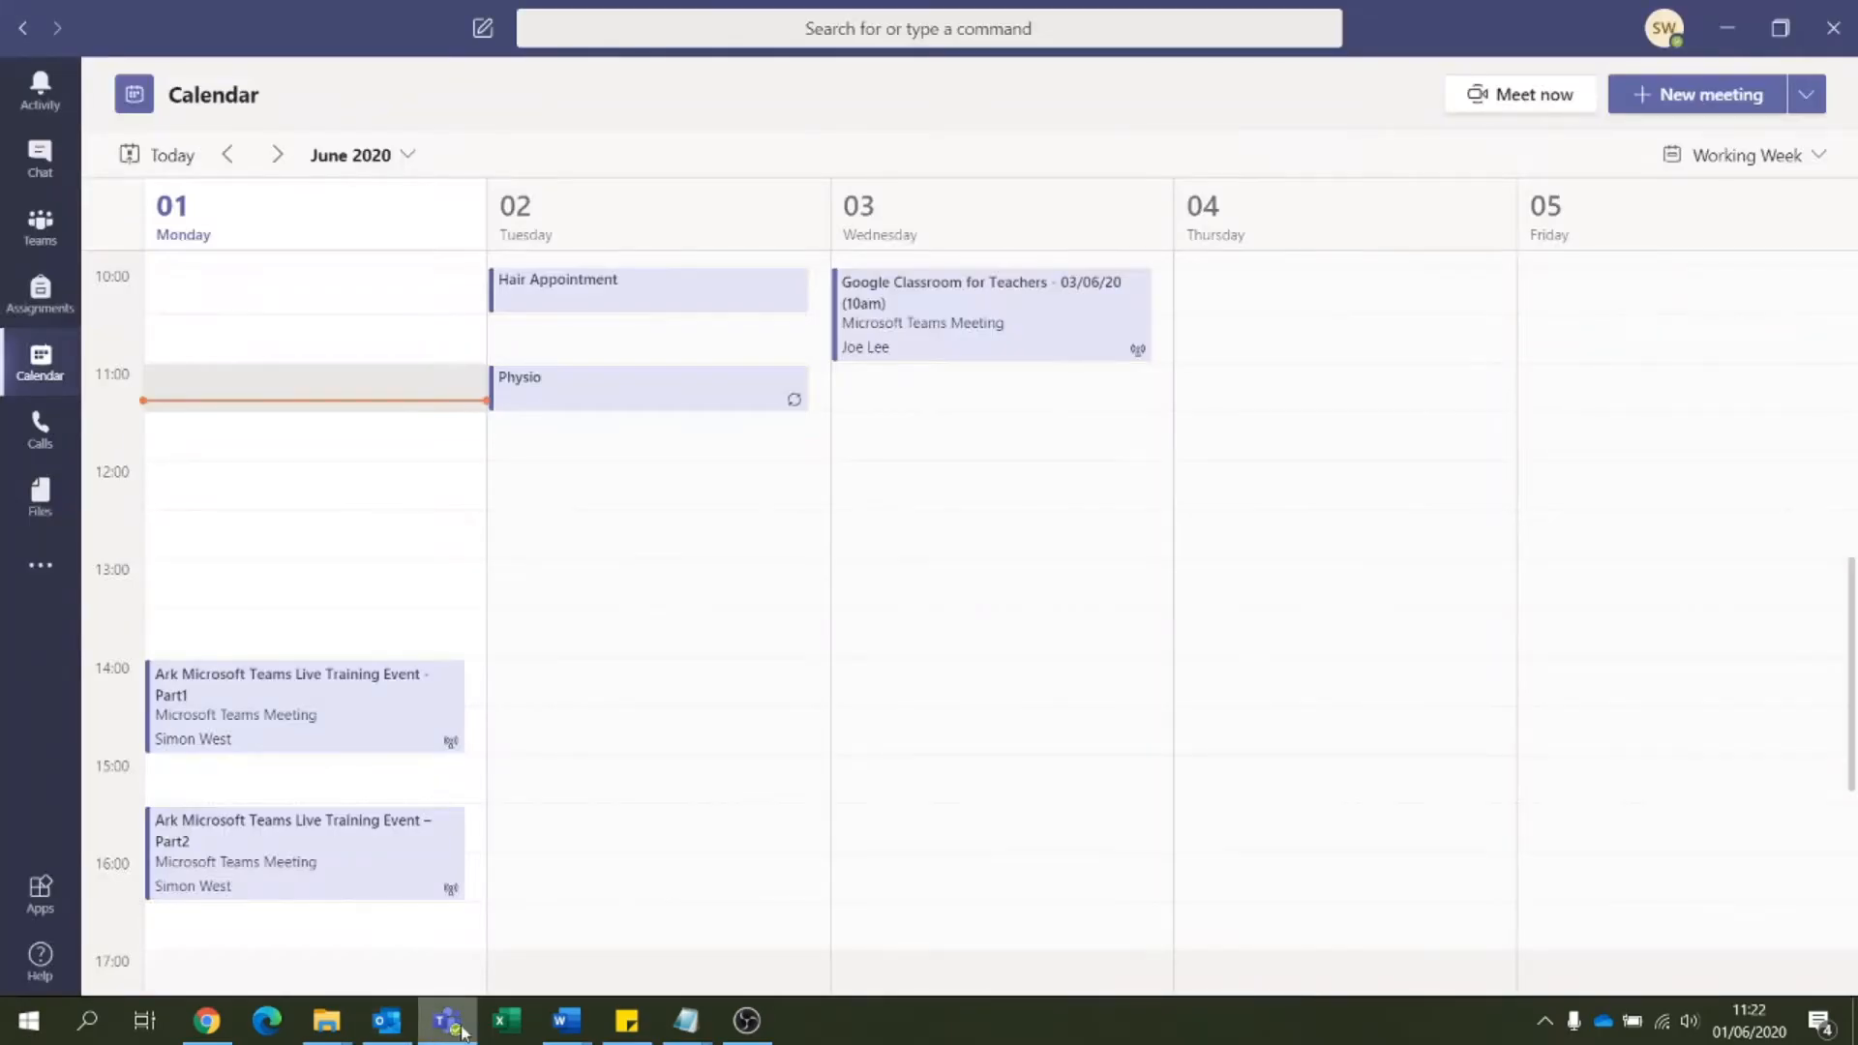
double_click(663, 630)
left_click(1763, 93)
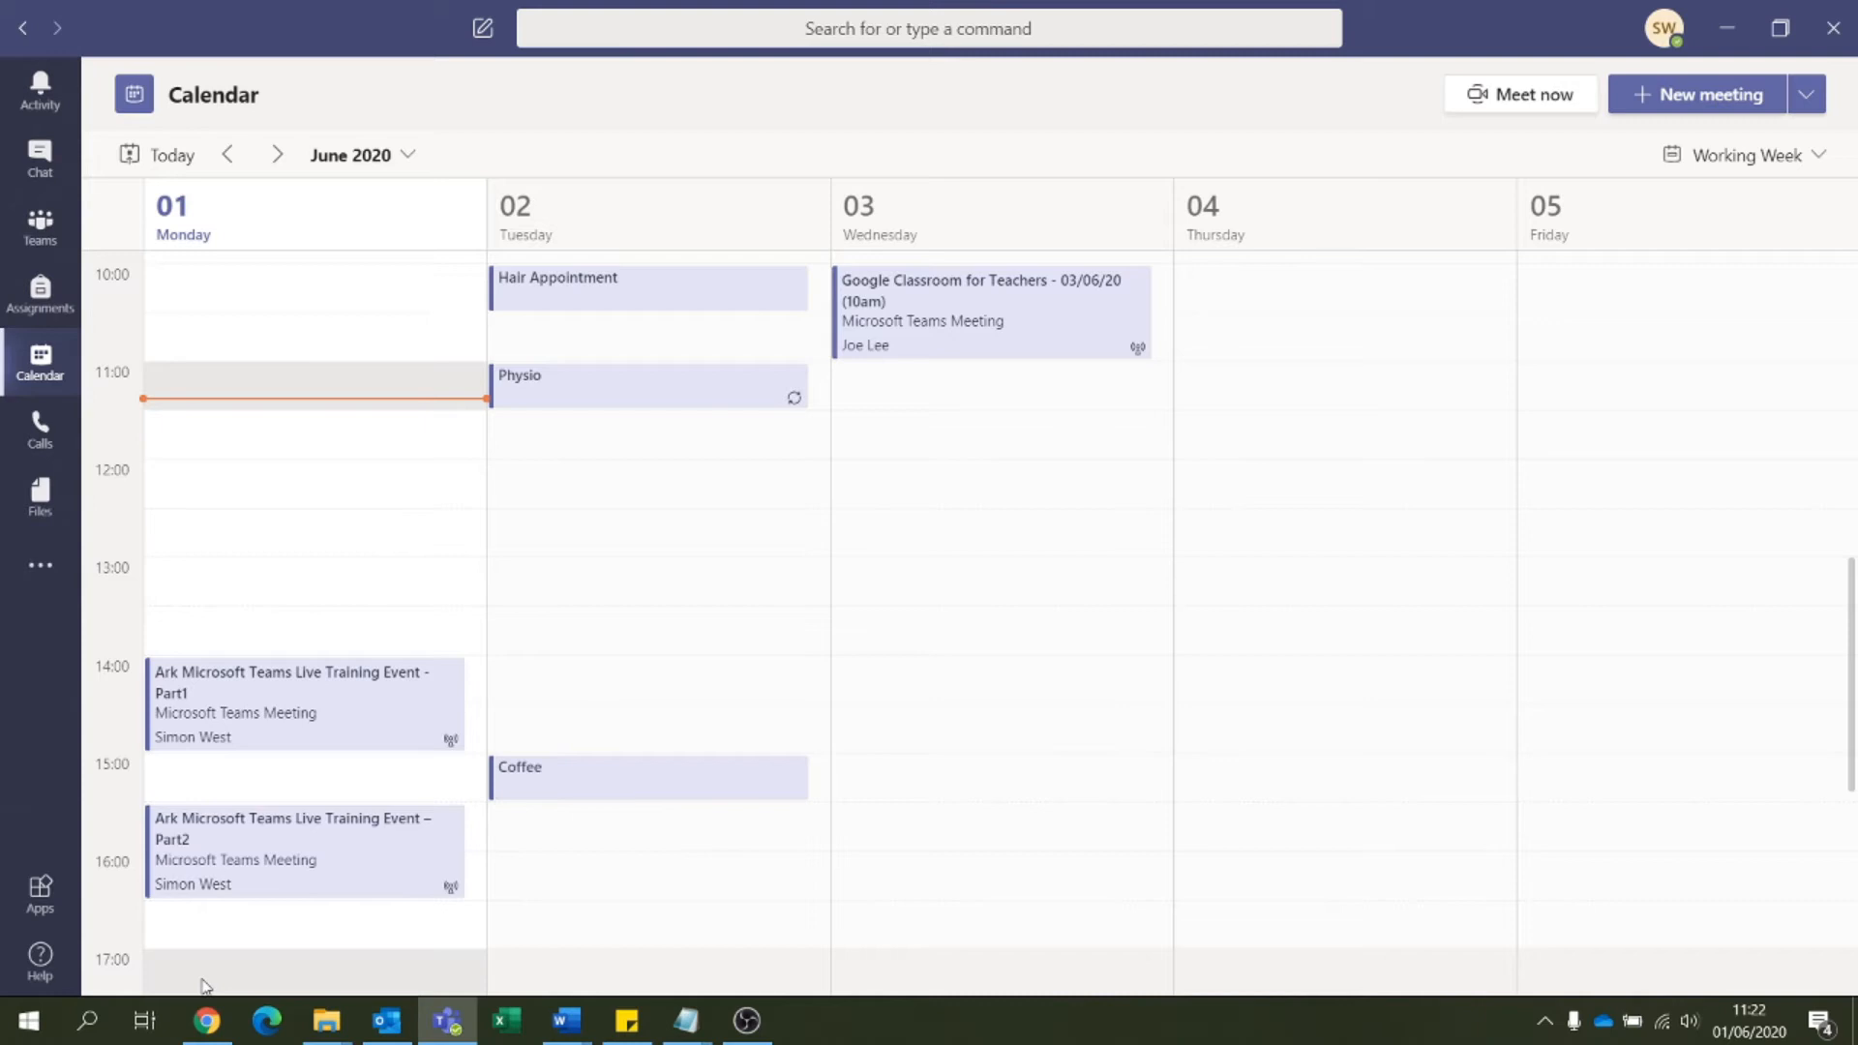
Step: Switch to Outlook and start a new Teams meeting at 12:00 on Tuesday 2 June 2020 titled "My coffee idea"
left_click(406, 1032)
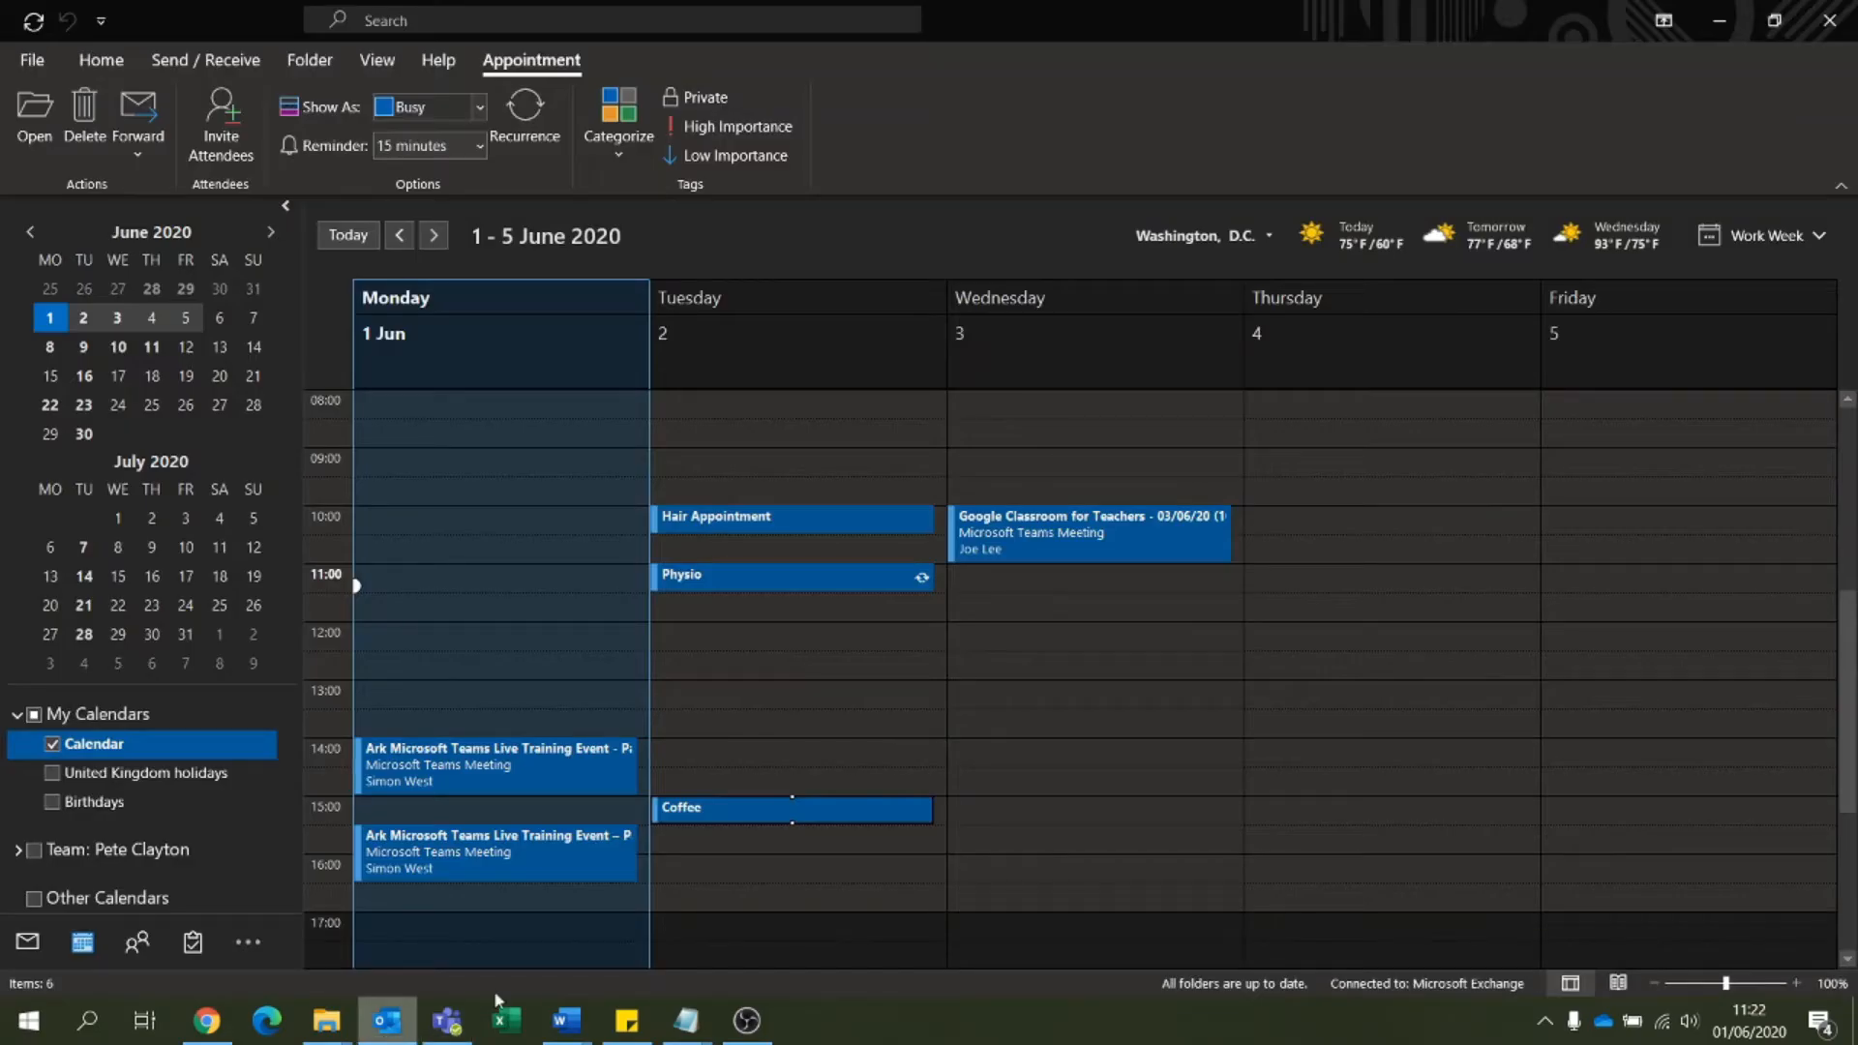
left_click(709, 634)
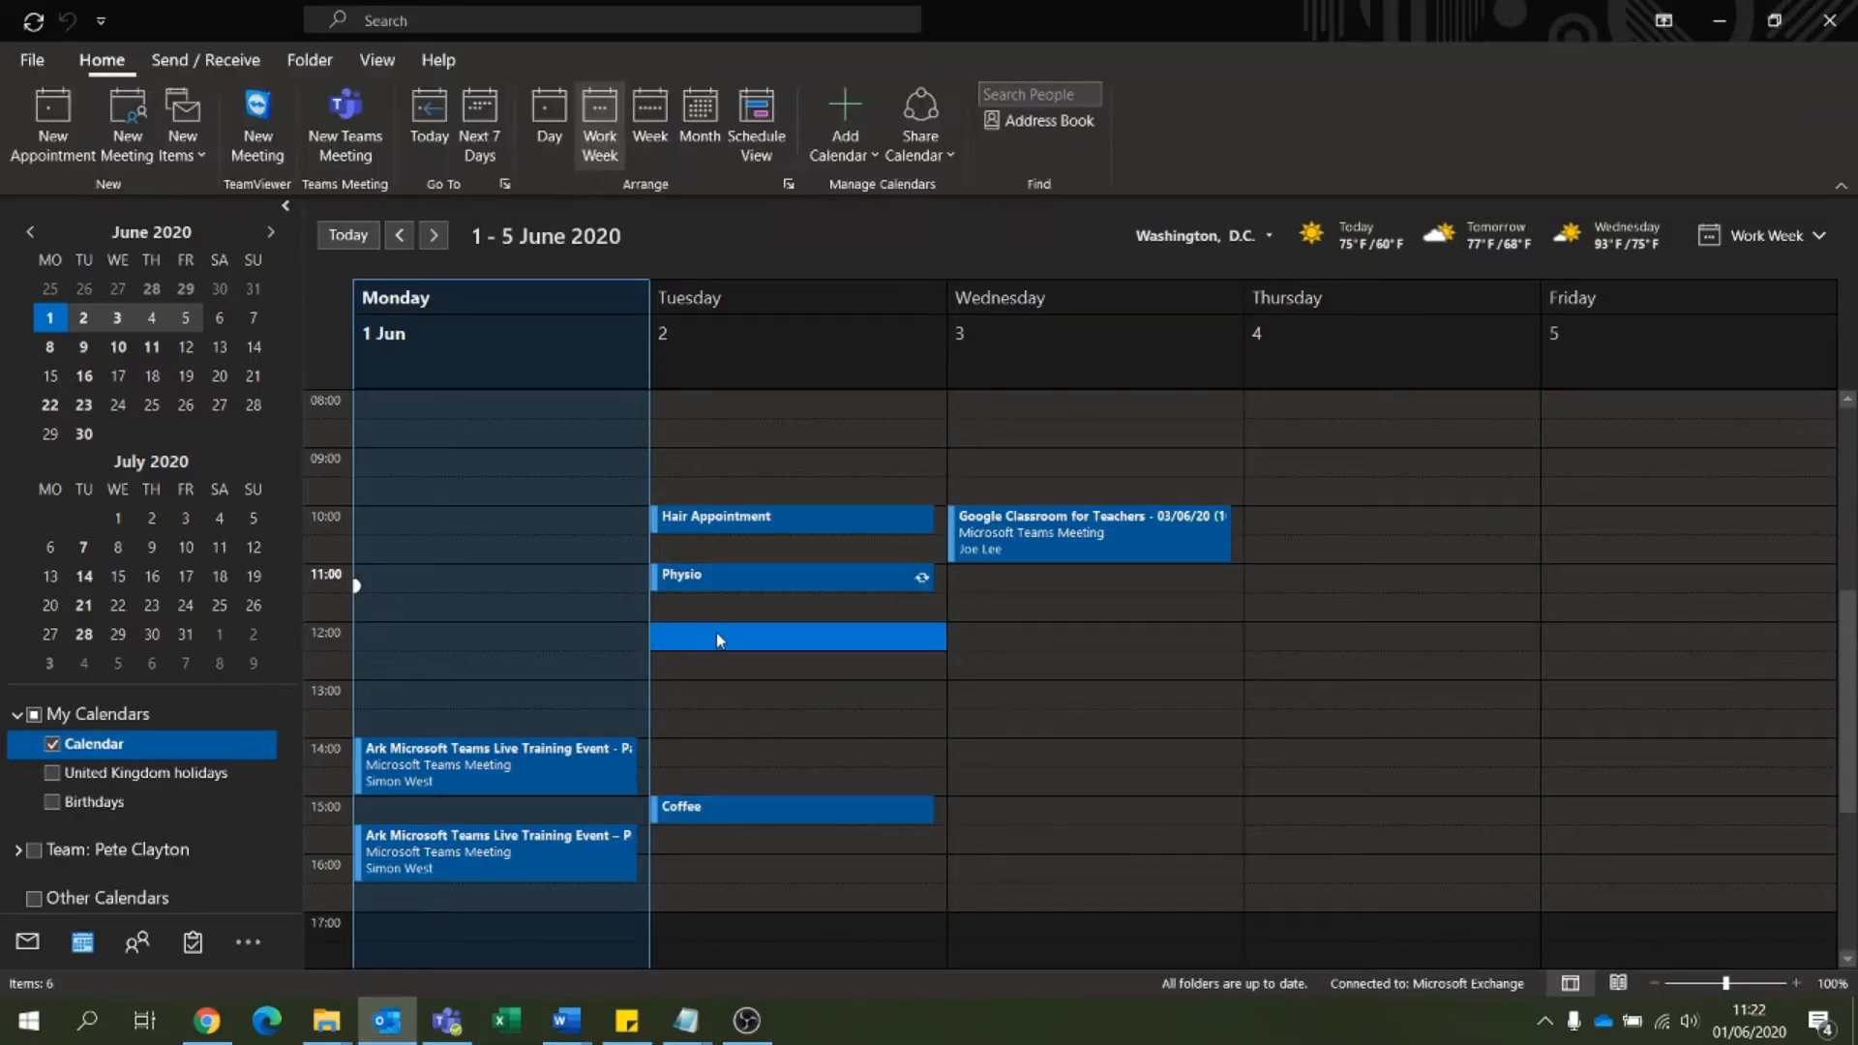
left_click(364, 128)
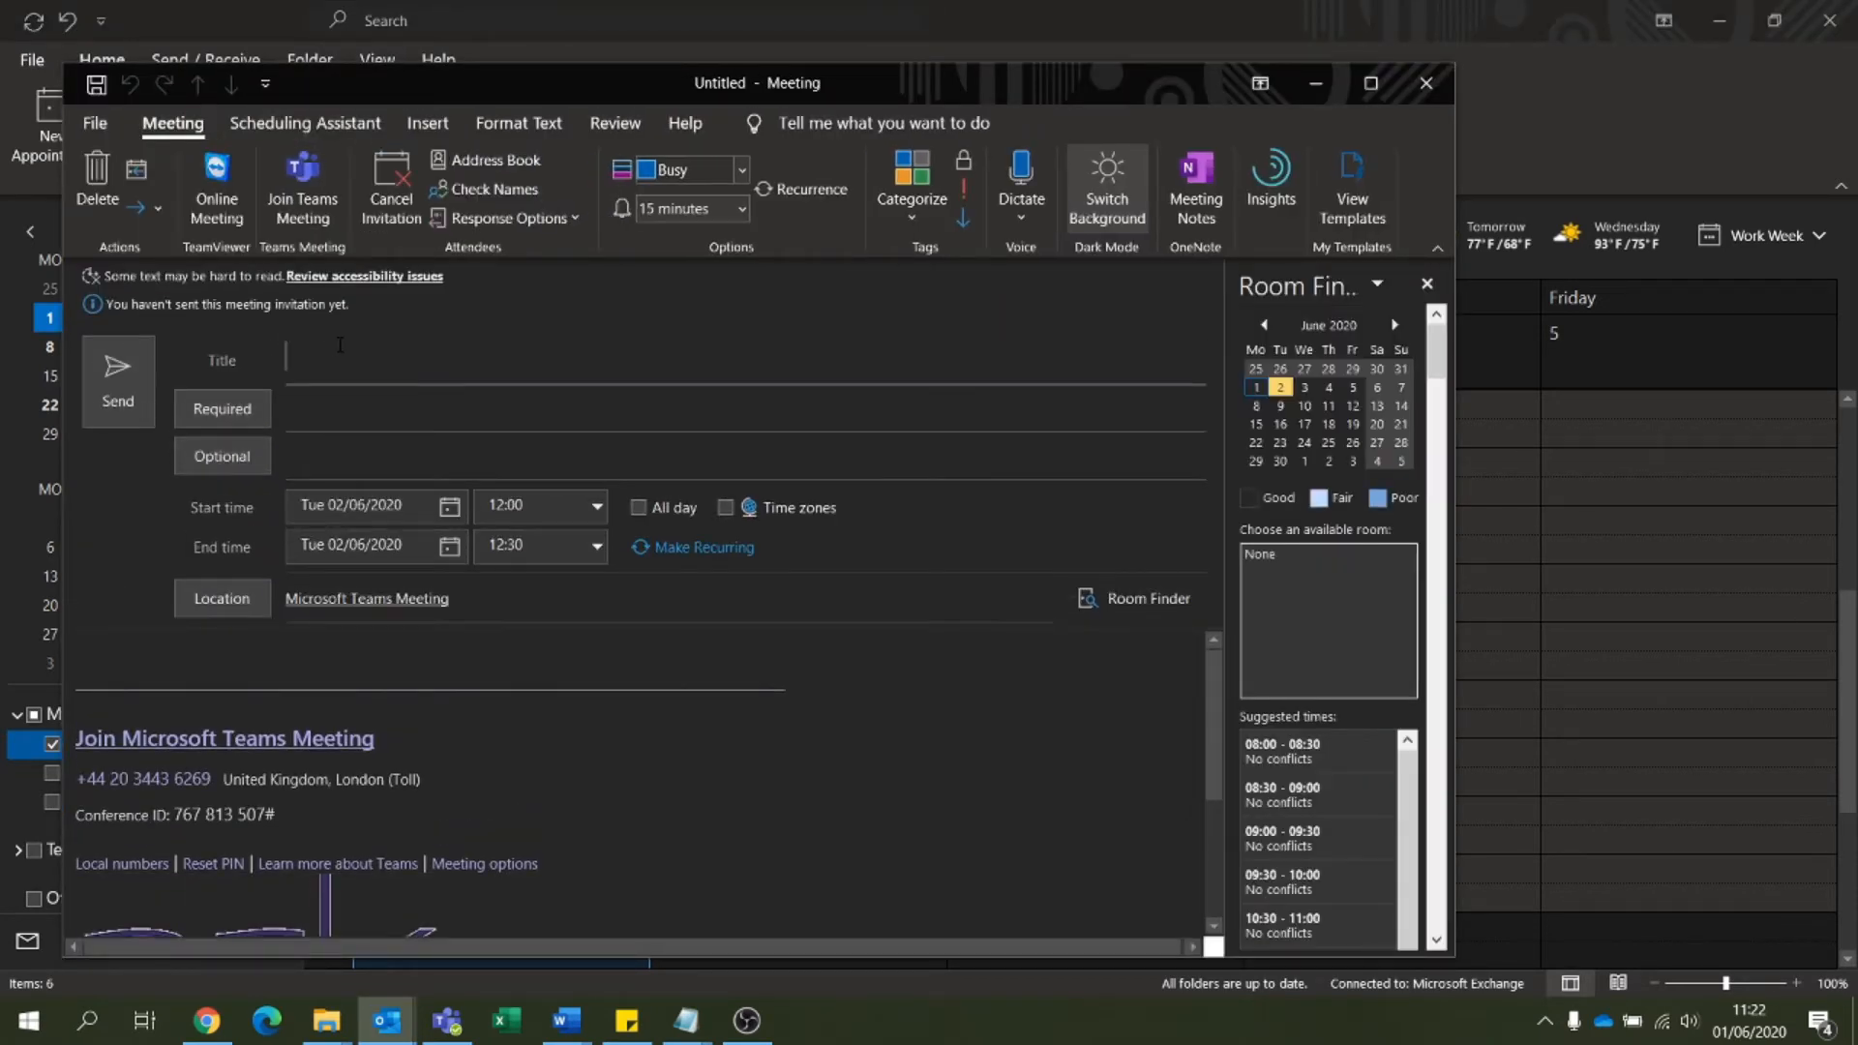
type("My coffe idea")
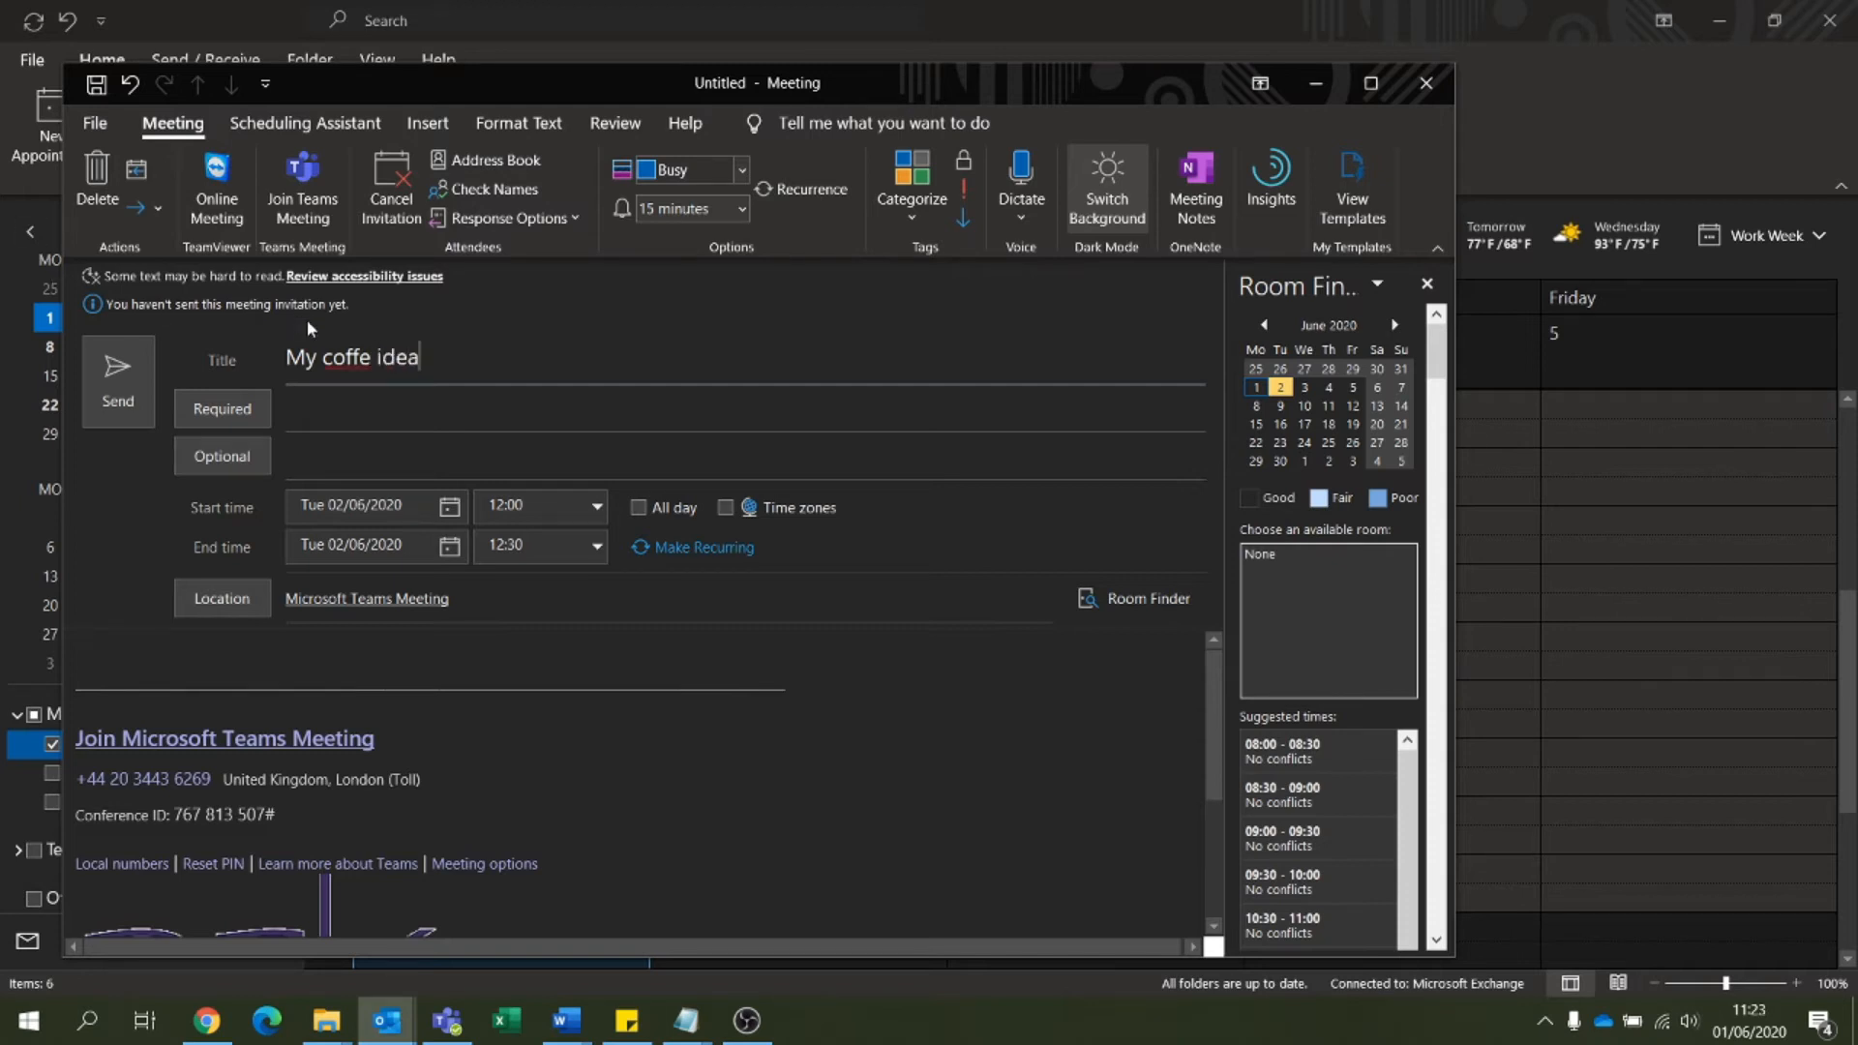
type("w")
key("BackSpace")
type("e")
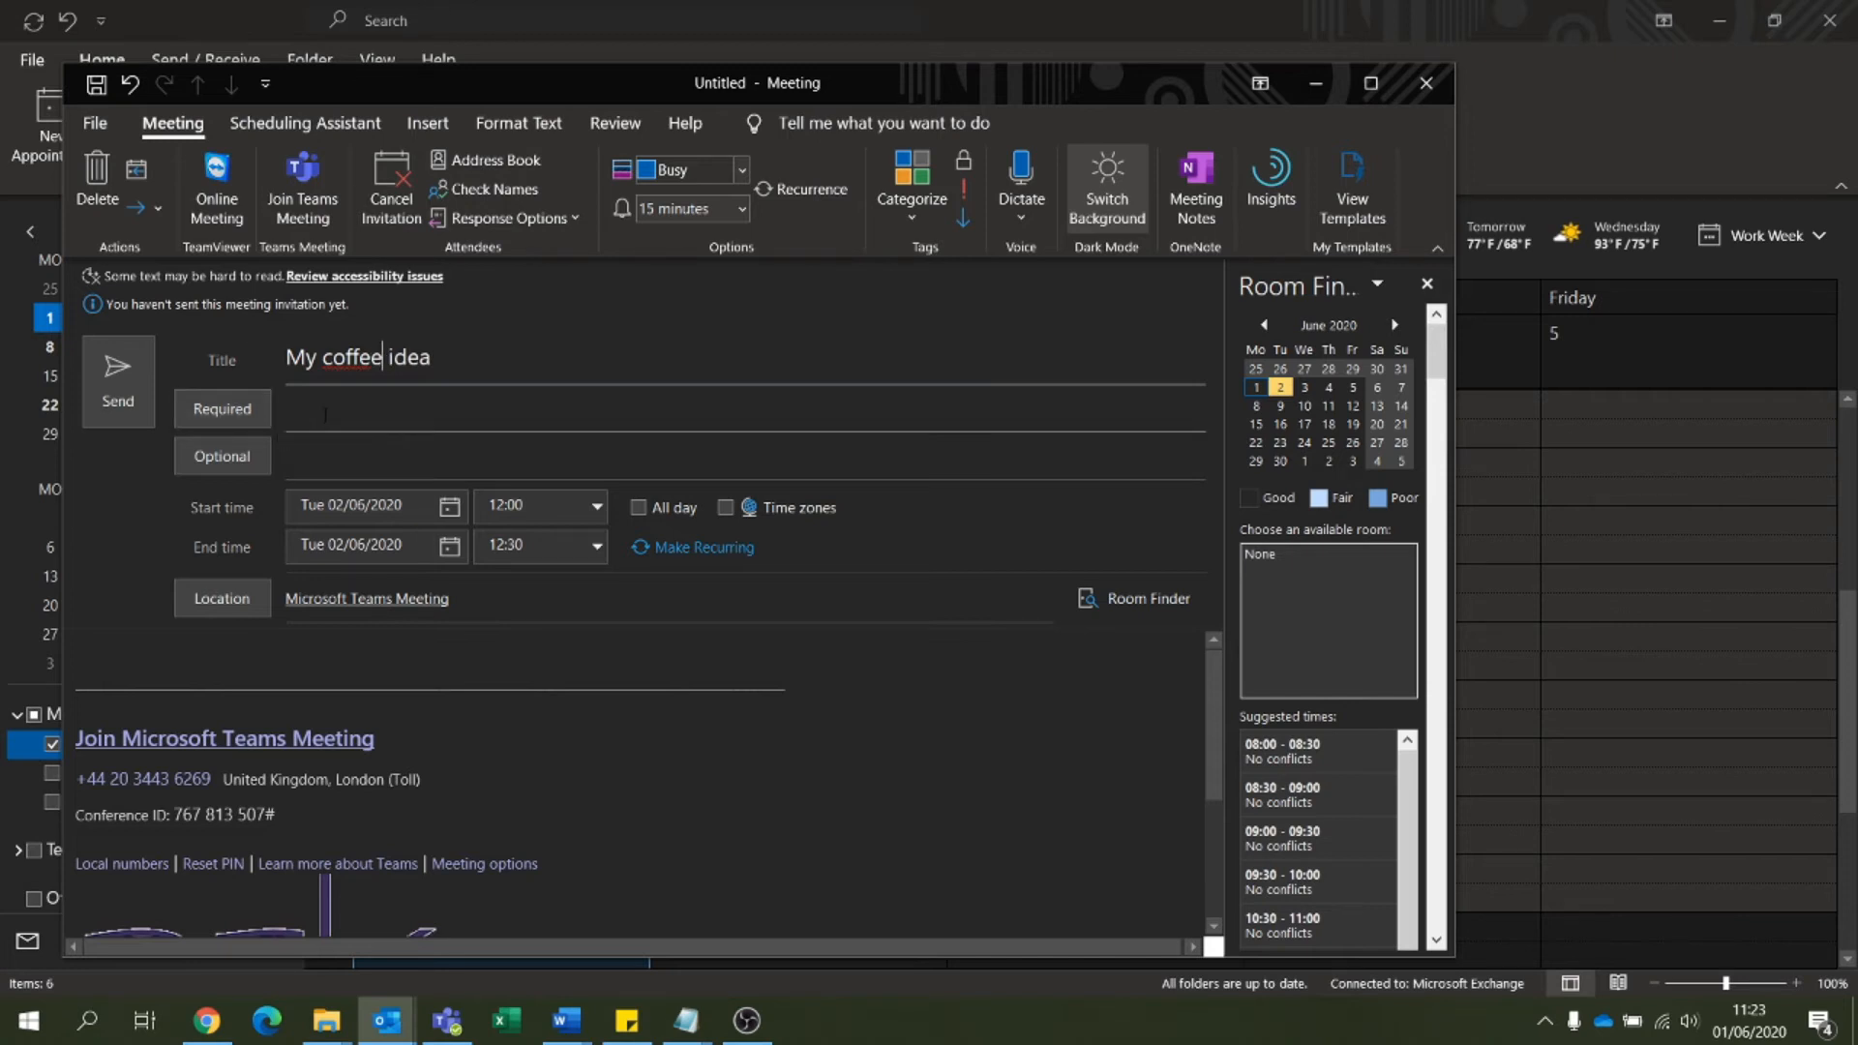
Step: Try adding a required and an optional attendee from the recent contacts, and clear both attendee fields again
left_click(360, 411)
left_click(387, 495)
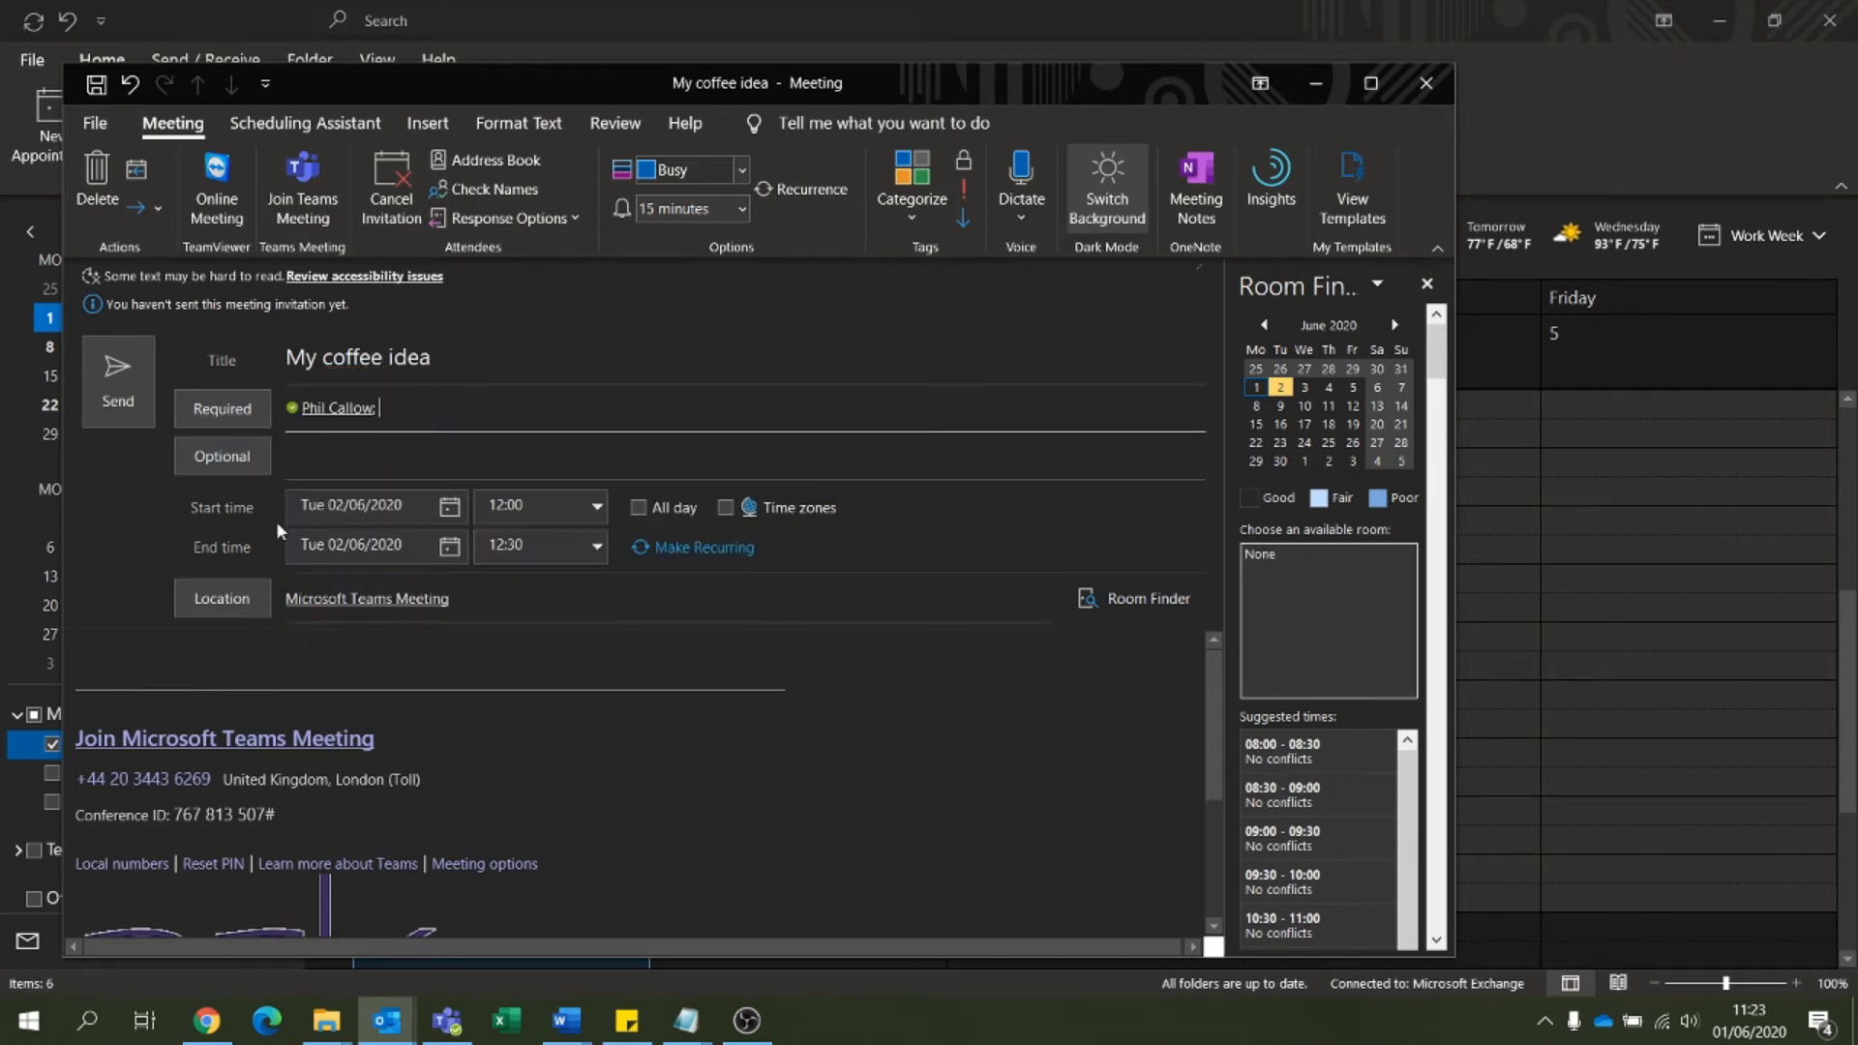
left_click(310, 458)
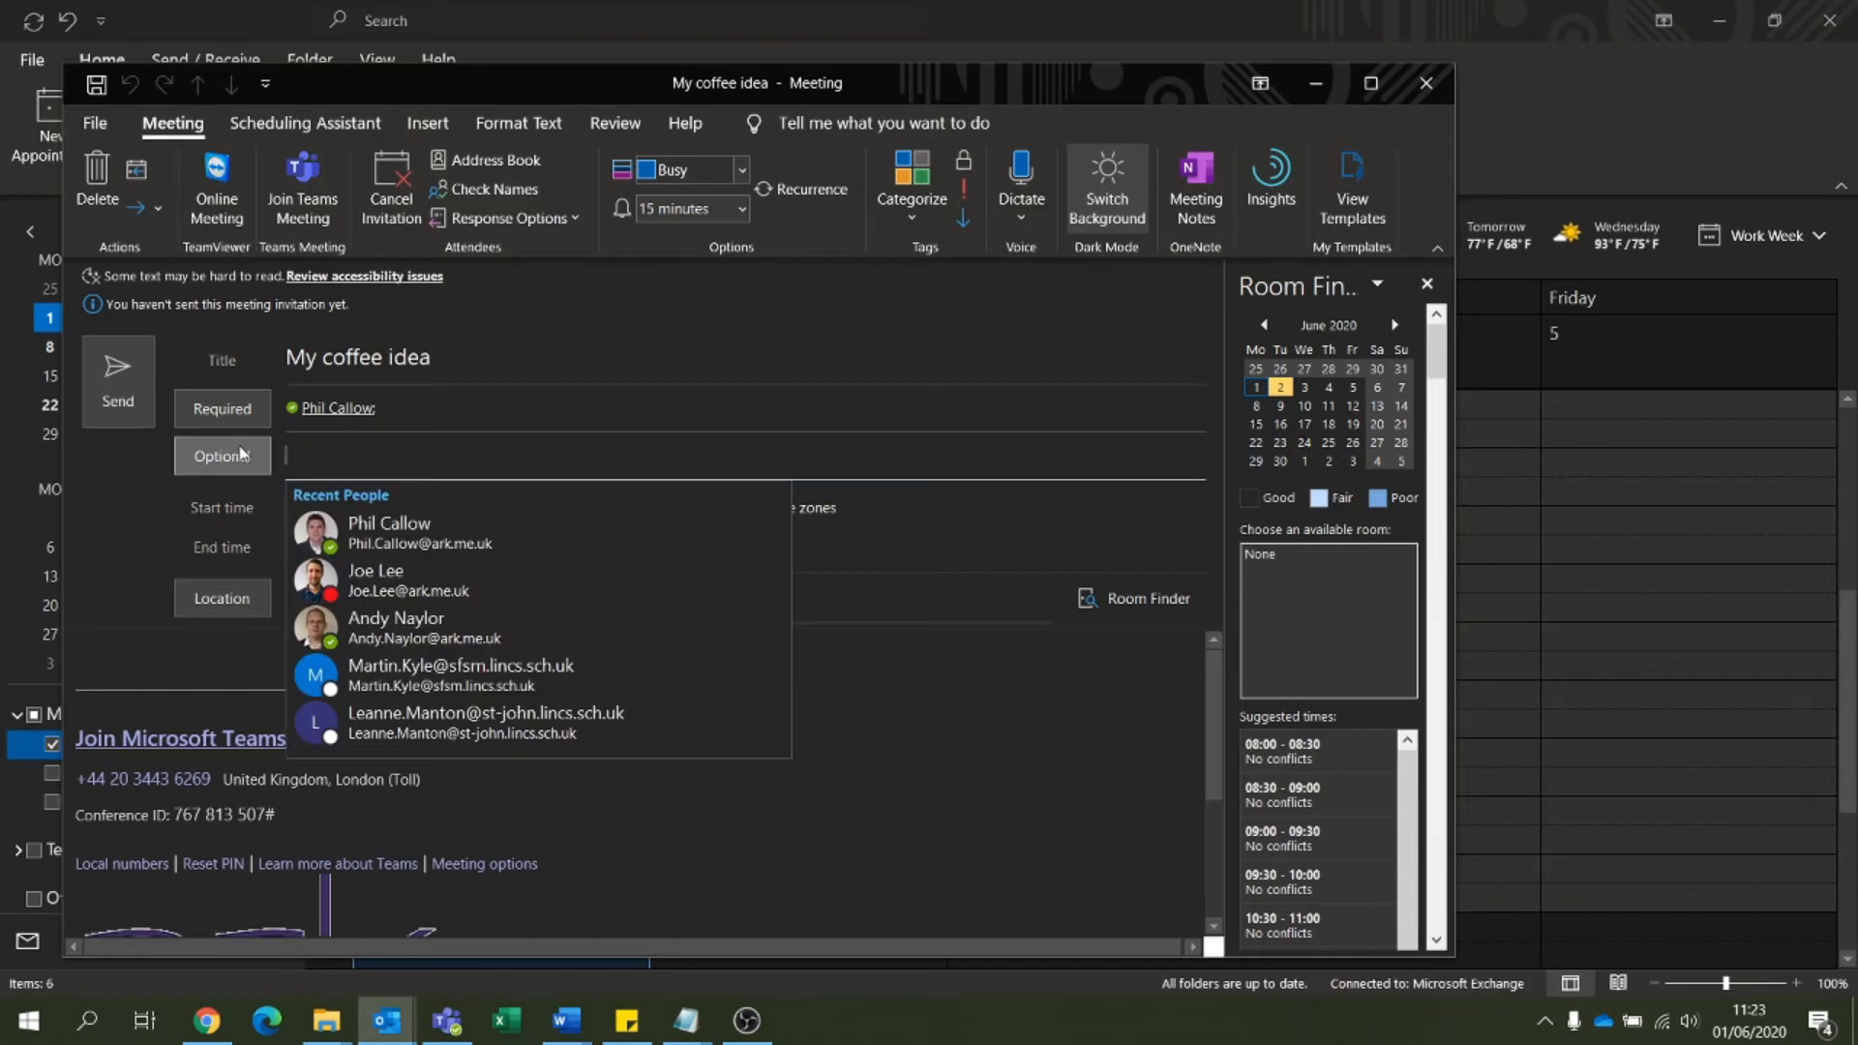
left_click(414, 586)
left_click_drag(369, 455, 224, 433)
key("Delete")
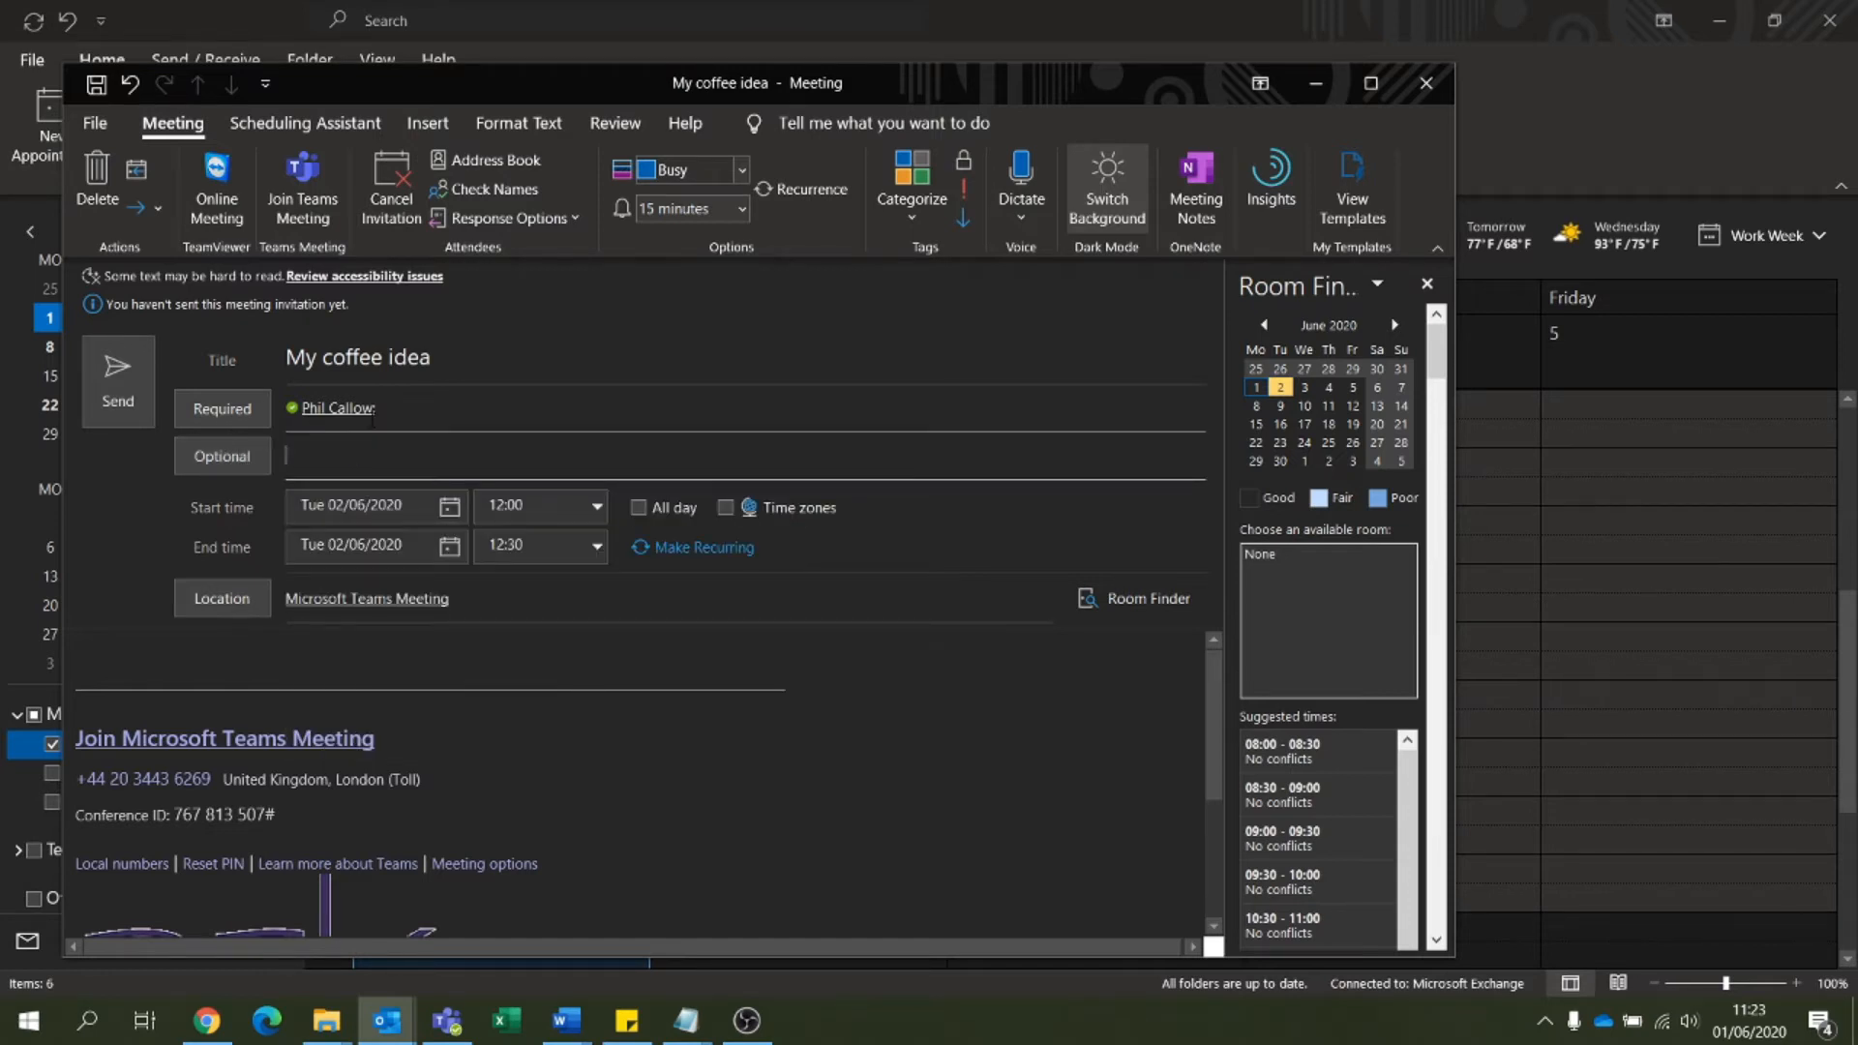
left_click_drag(391, 410, 286, 389)
key("Delete")
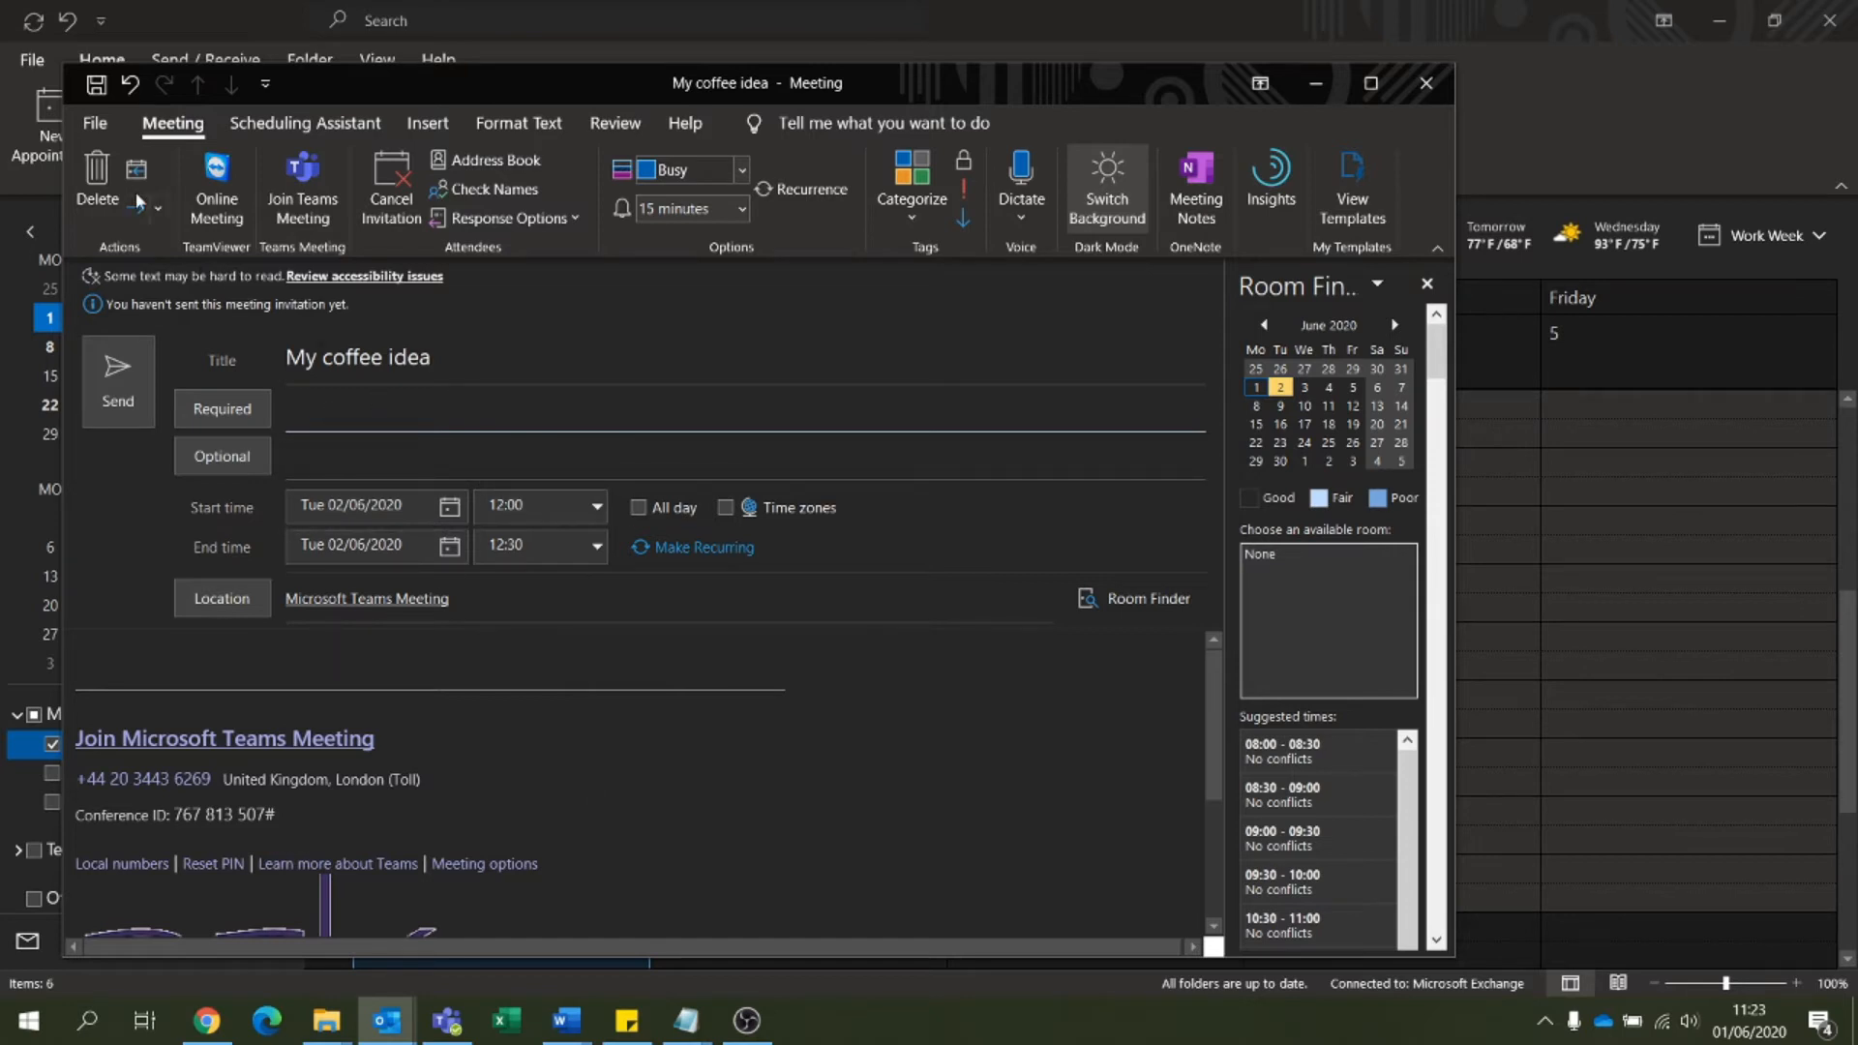
Step: Send the "My coffee idea" meeting without attendees and accept saving and closing it instead
left_click(118, 387)
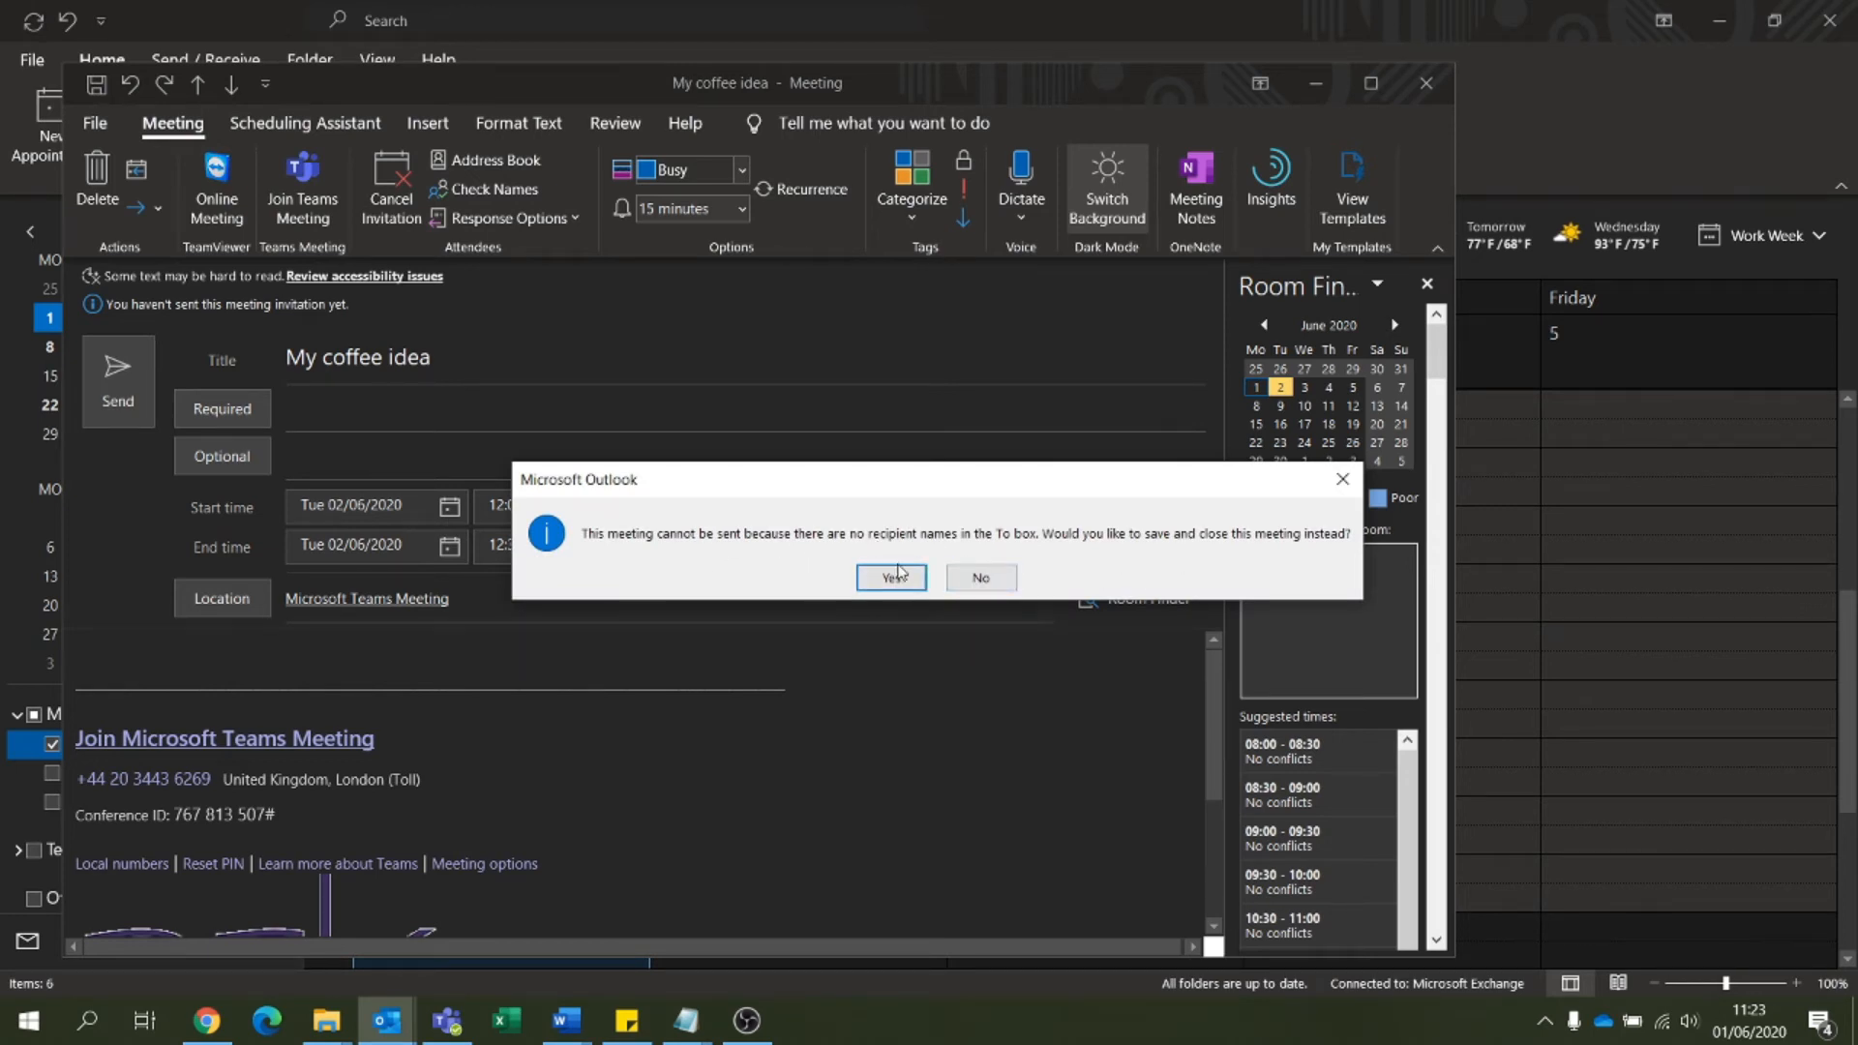
left_click(891, 577)
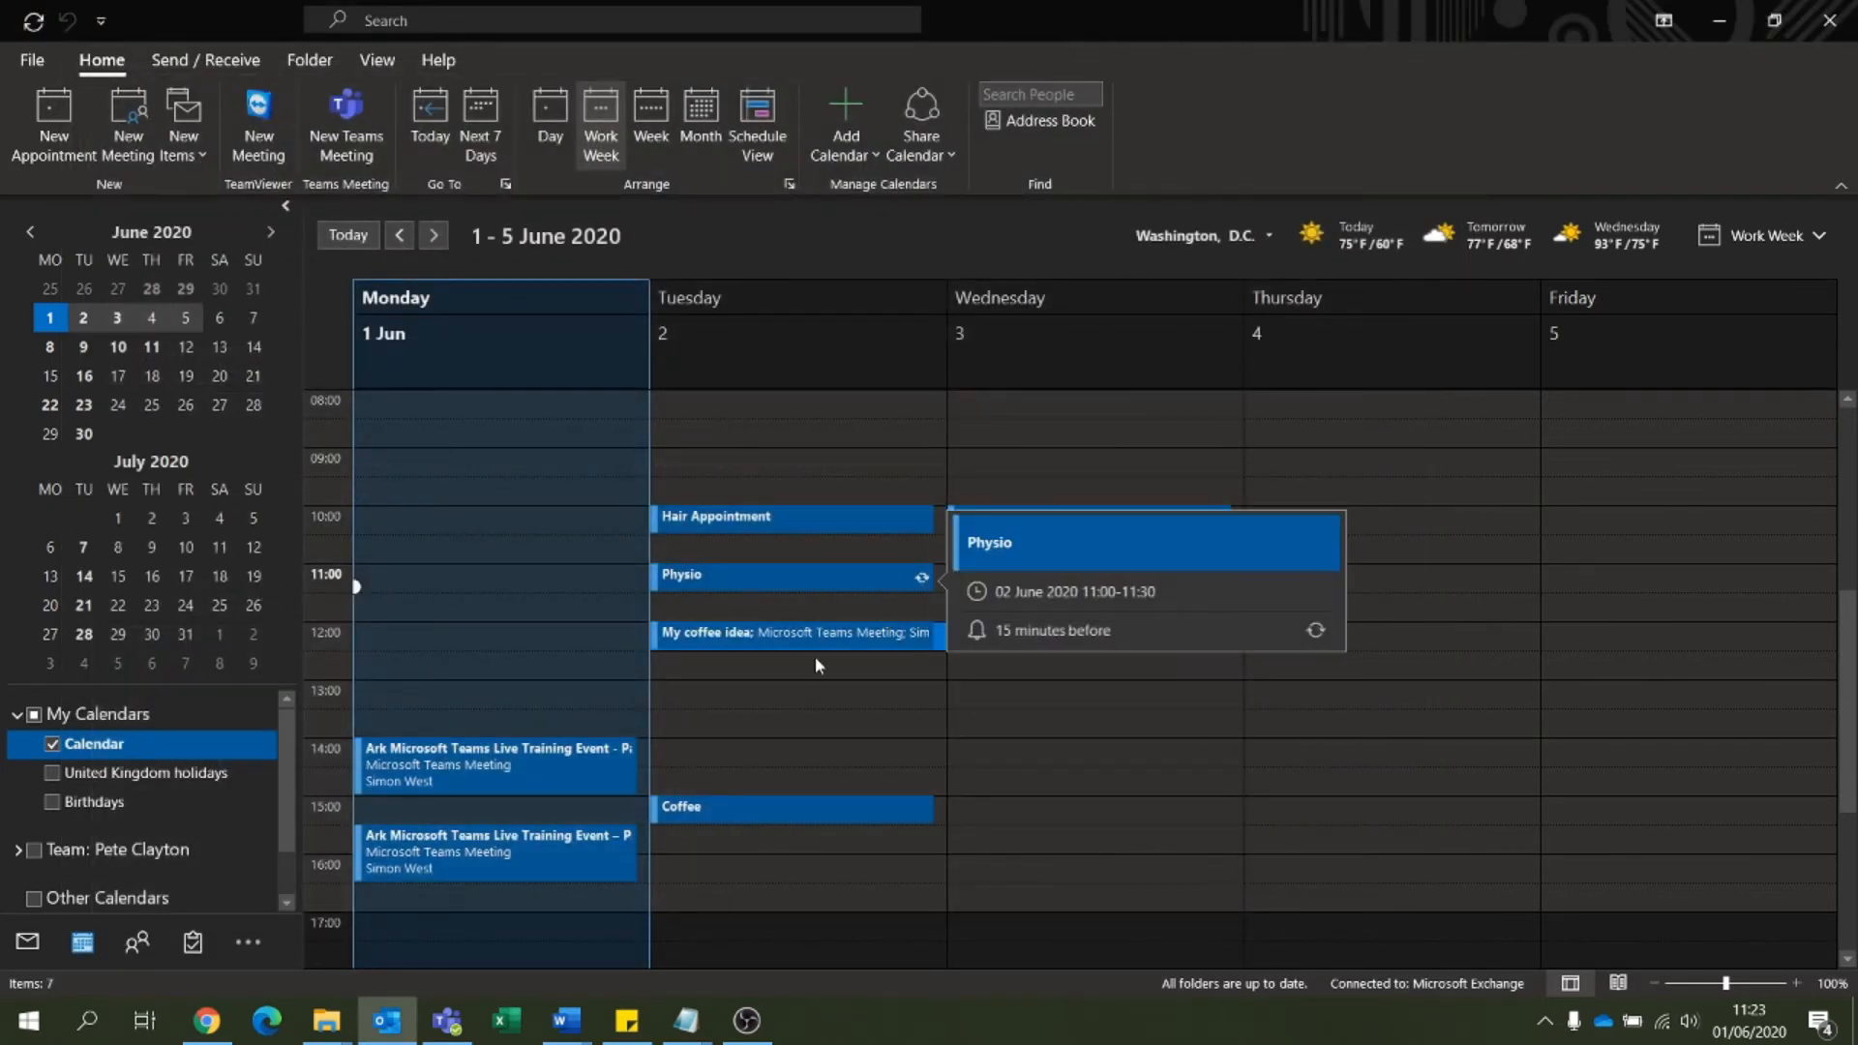
left_click(806, 636)
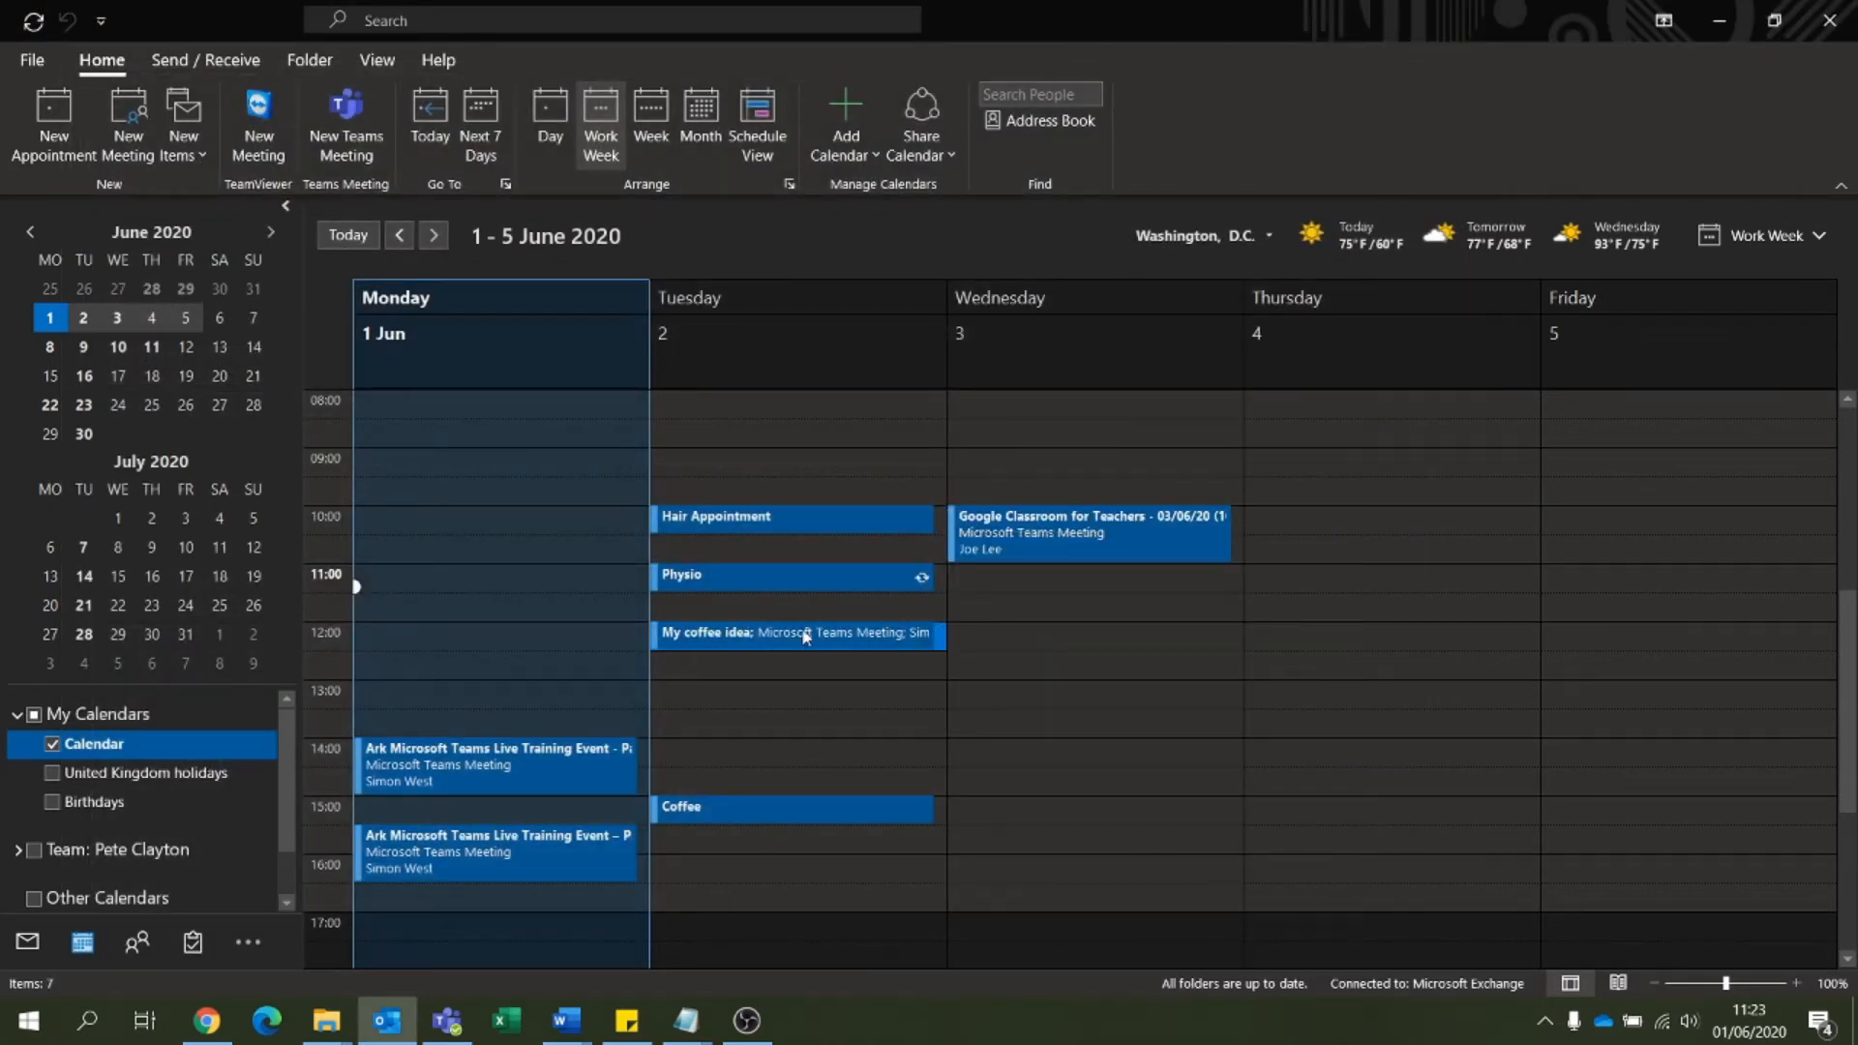
Step: Switch to Teams and check the calendar for the "My coffee idea" meeting, opening and closing blank meeting forms
left_click(445, 1021)
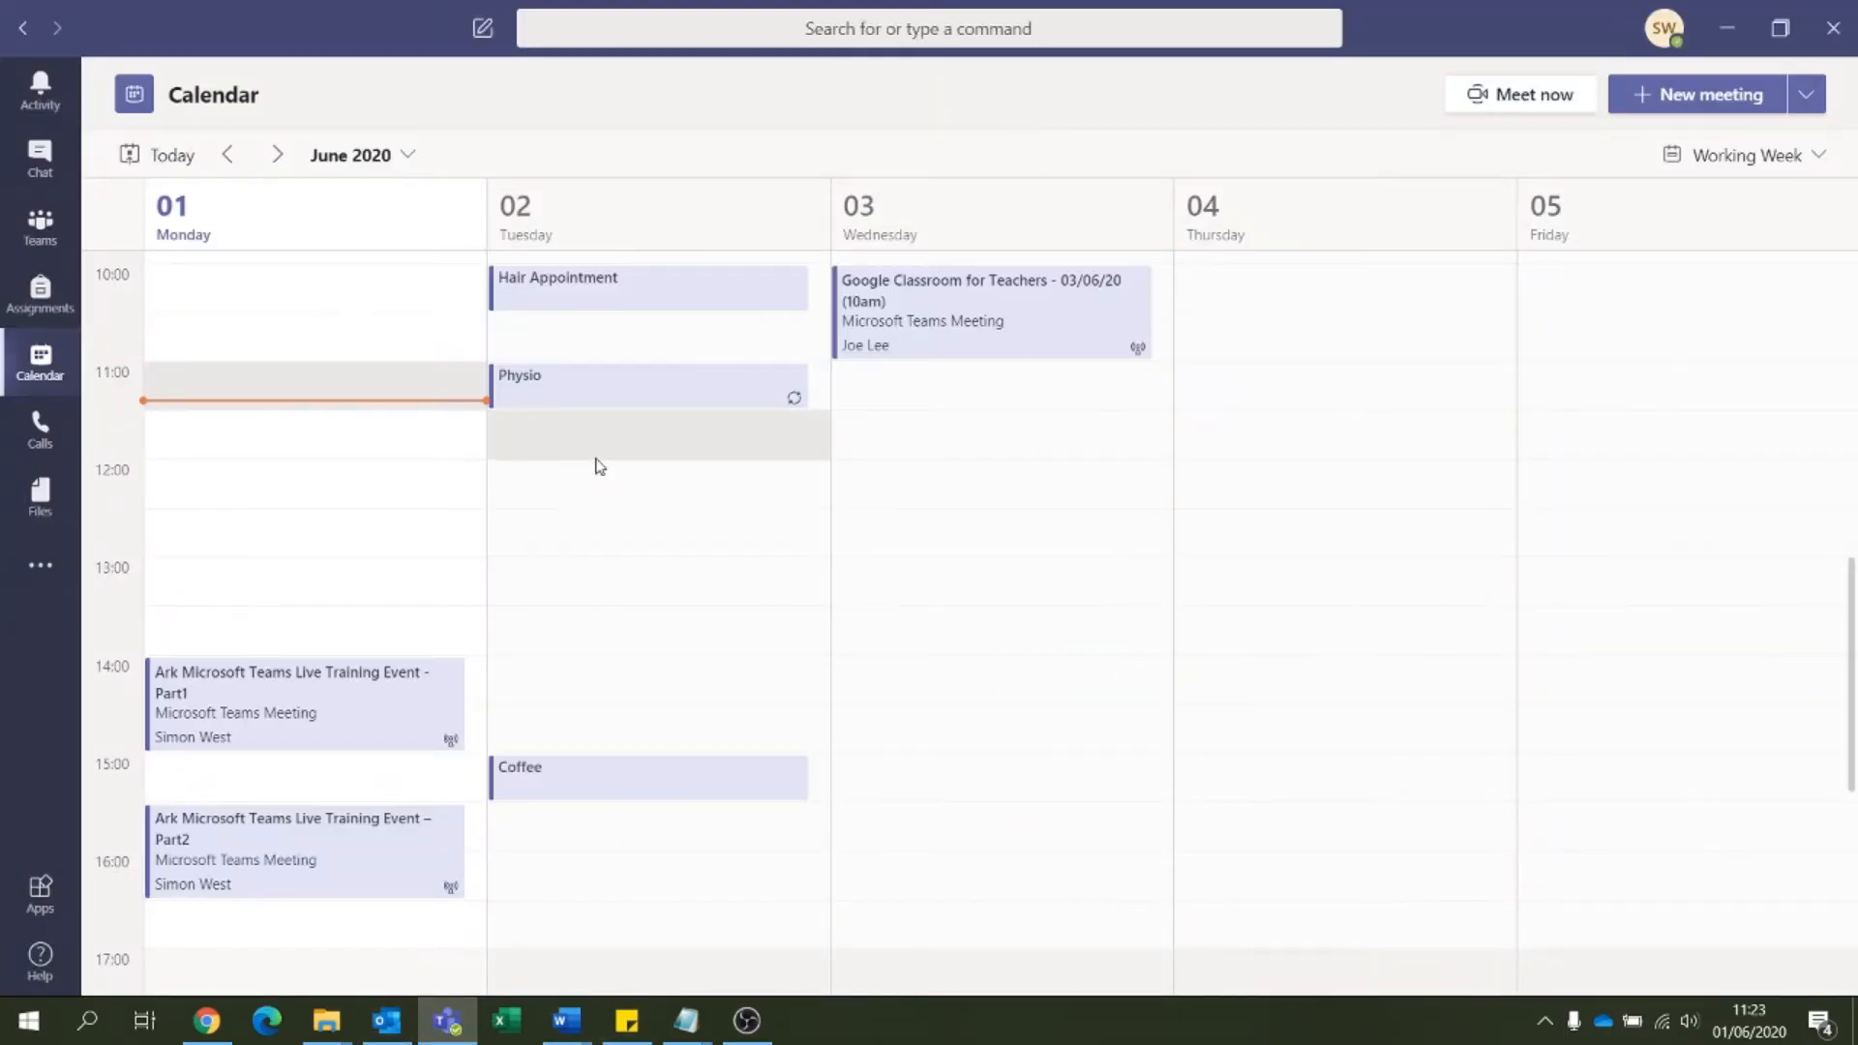
left_click(251, 493)
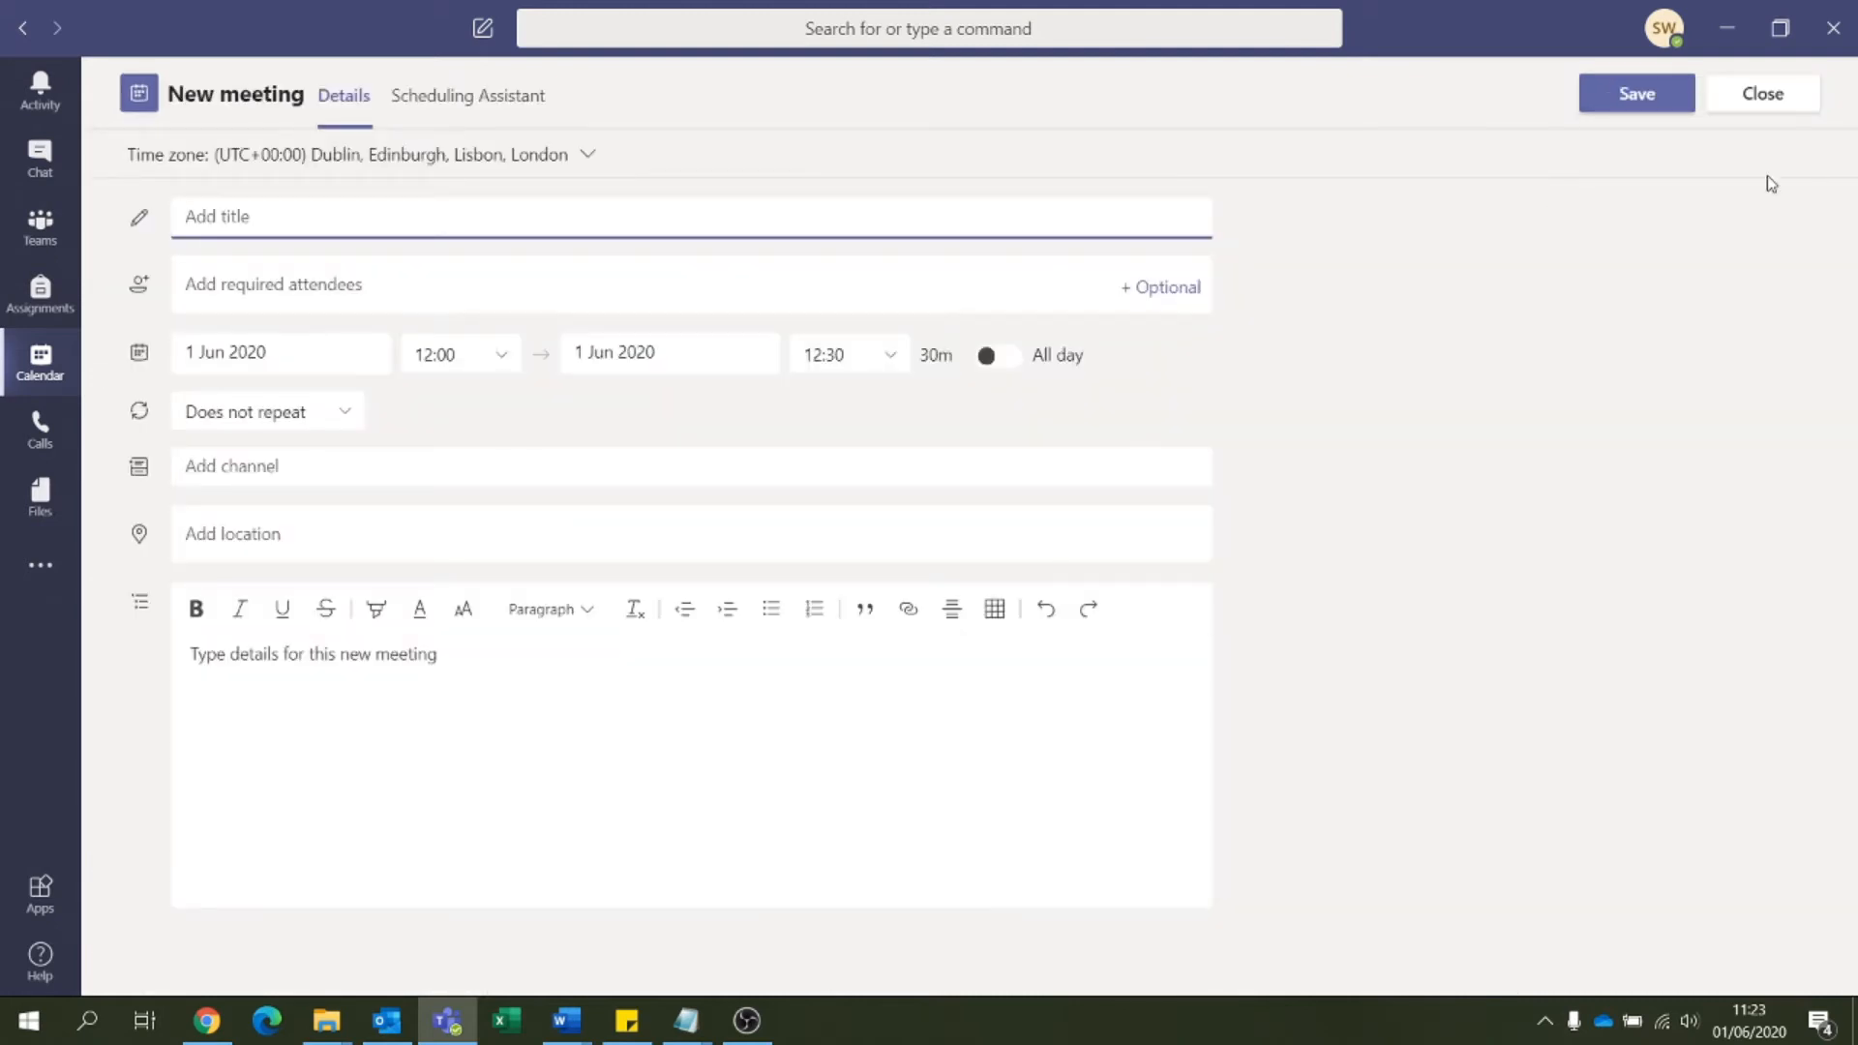
left_click(1763, 105)
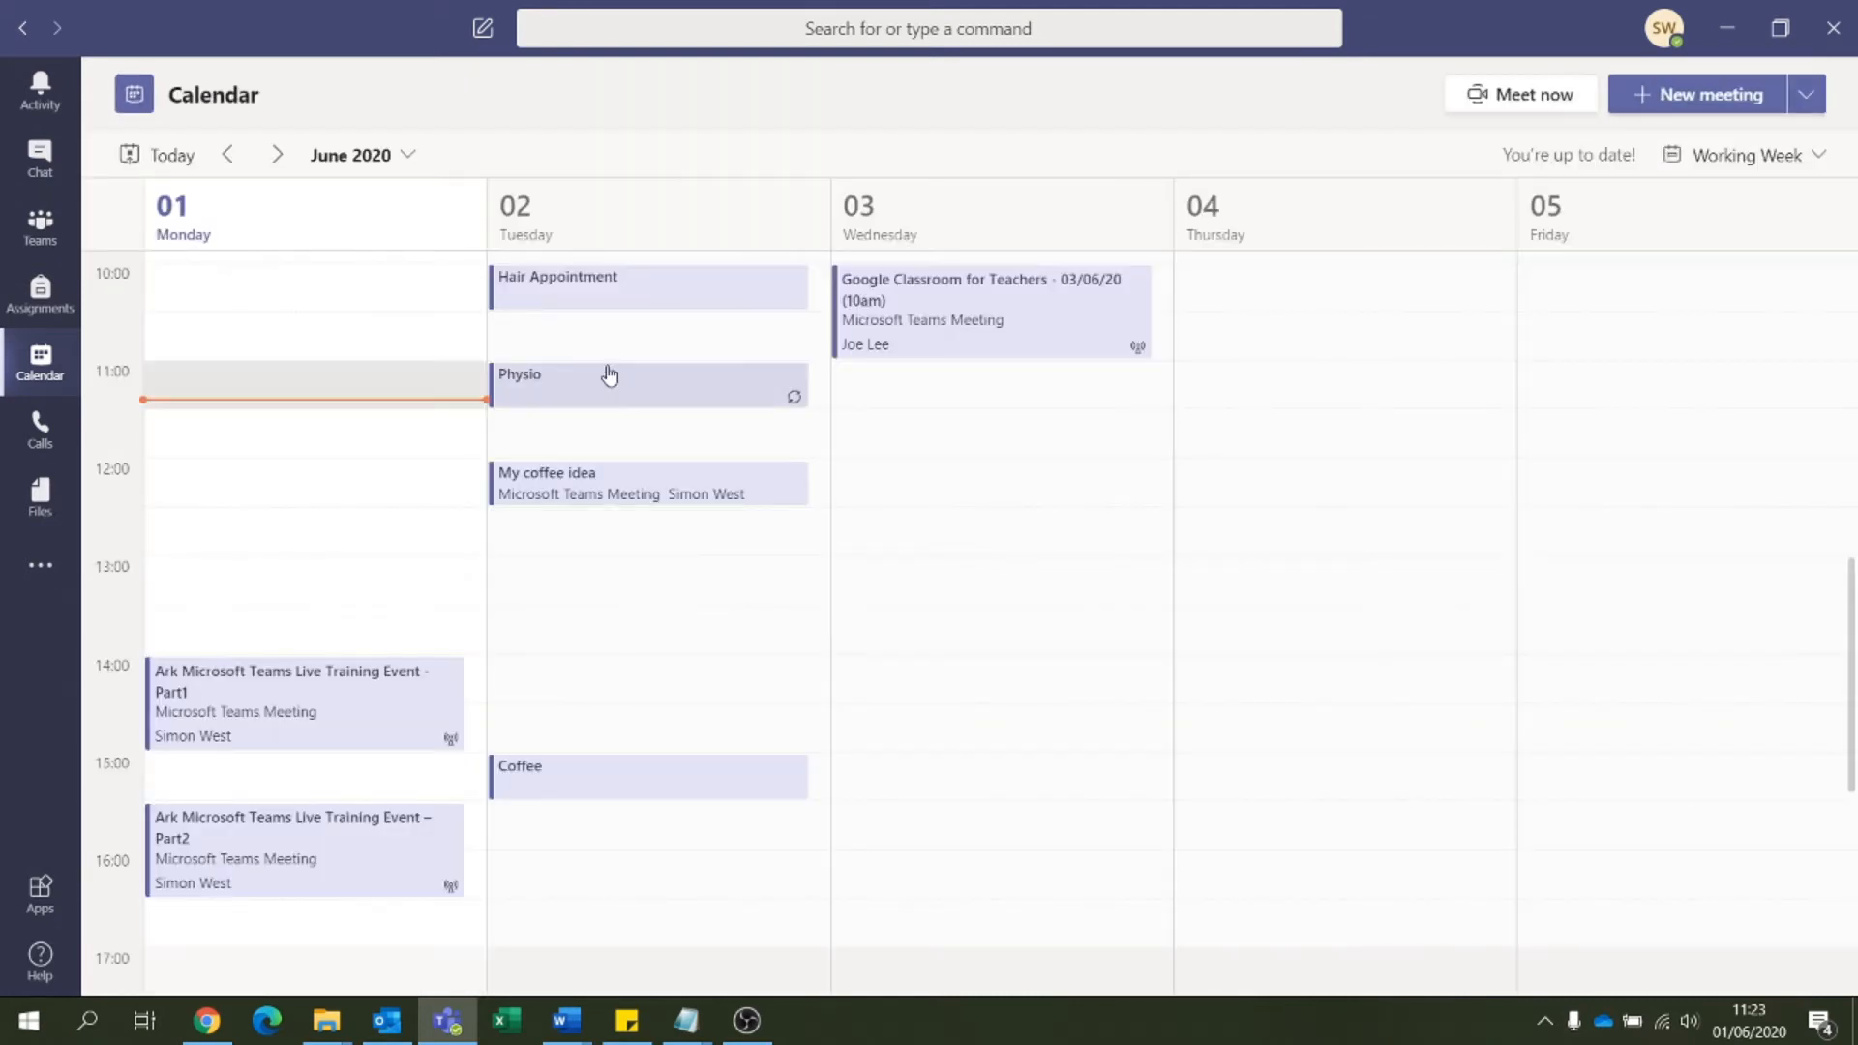
left_click(529, 583)
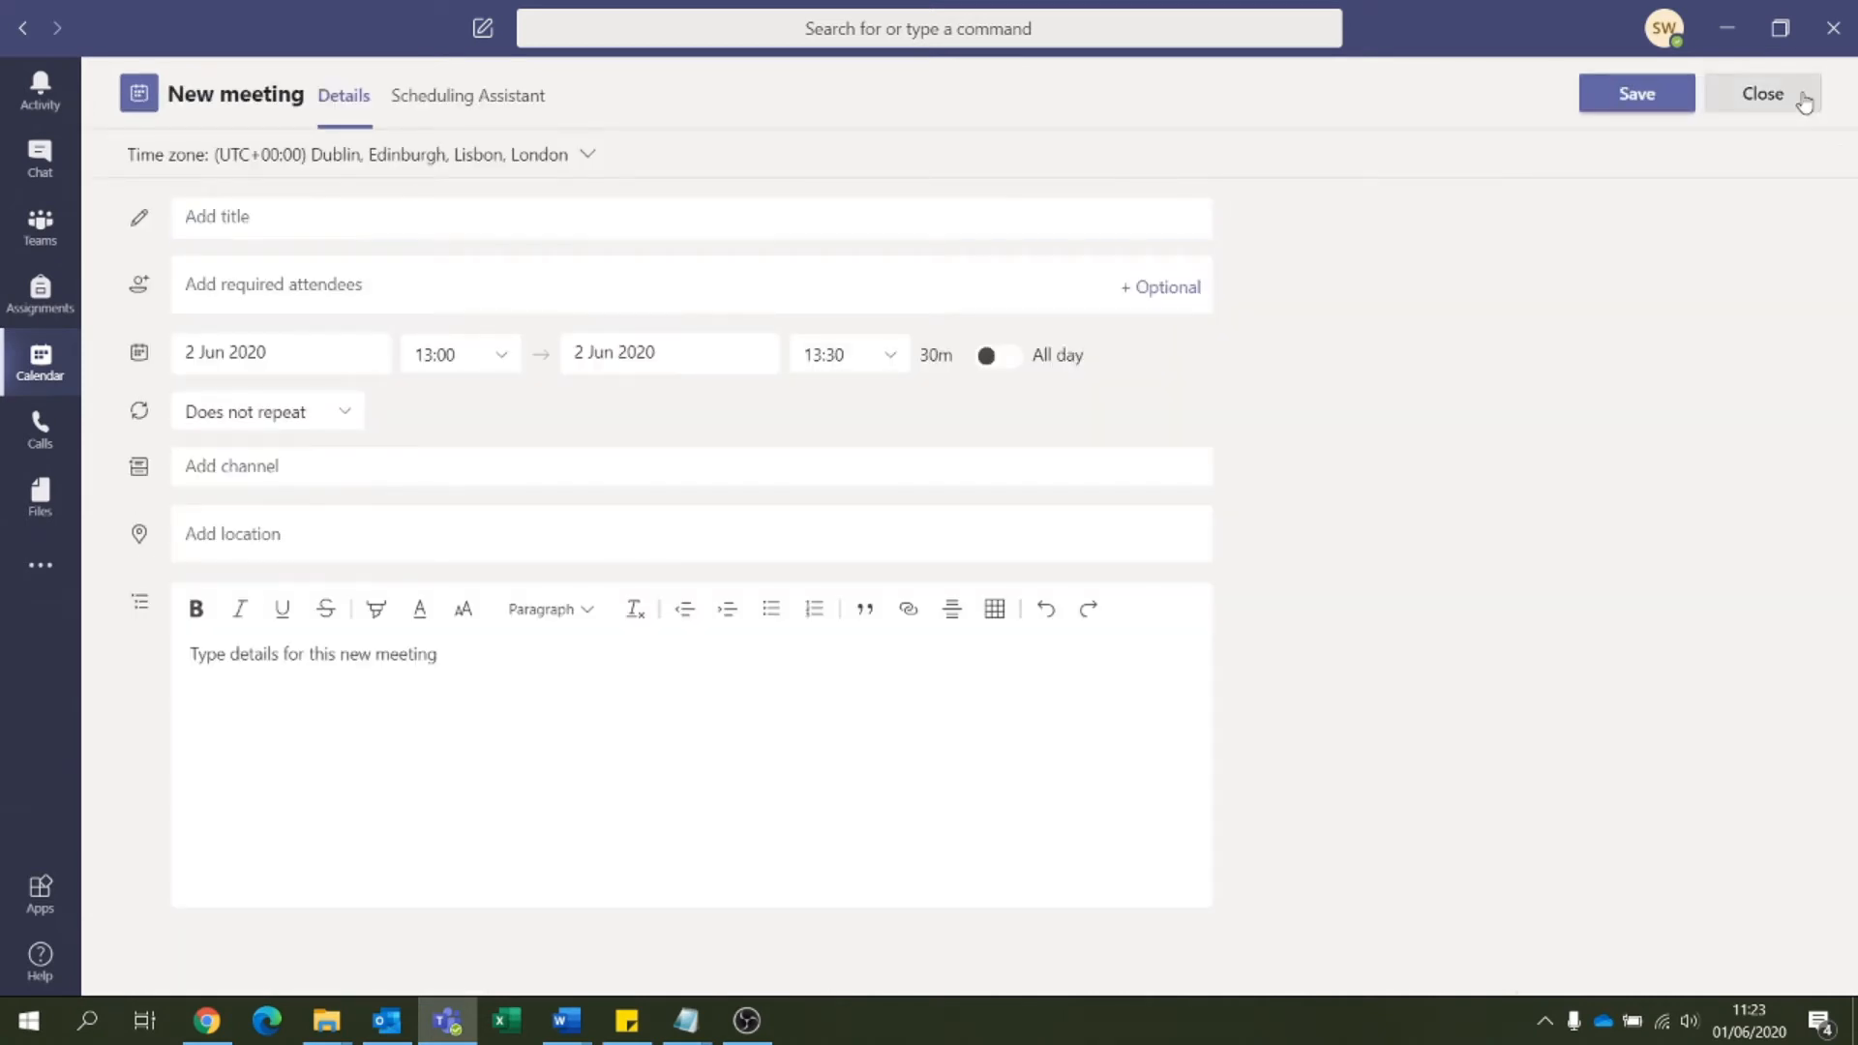
left_click(1801, 100)
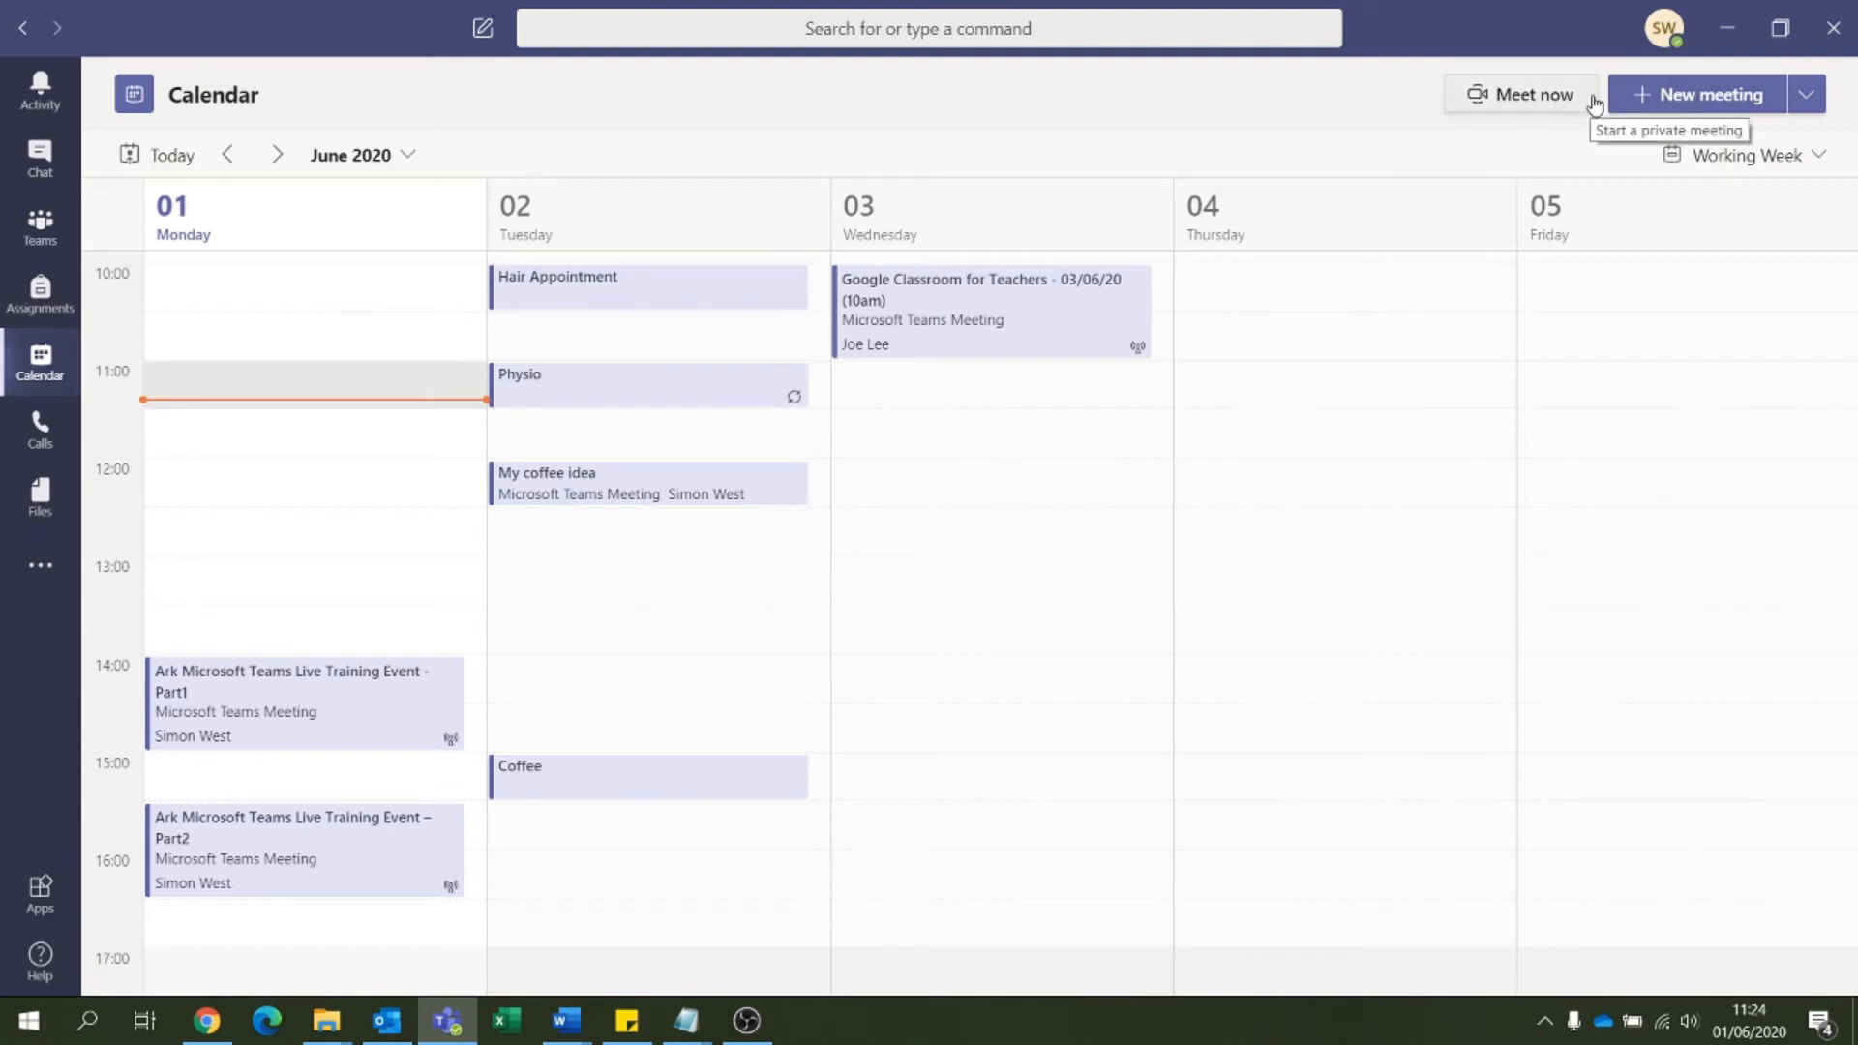
Step: Start an instant meeting and append "about coffee" to its title
left_click(1524, 108)
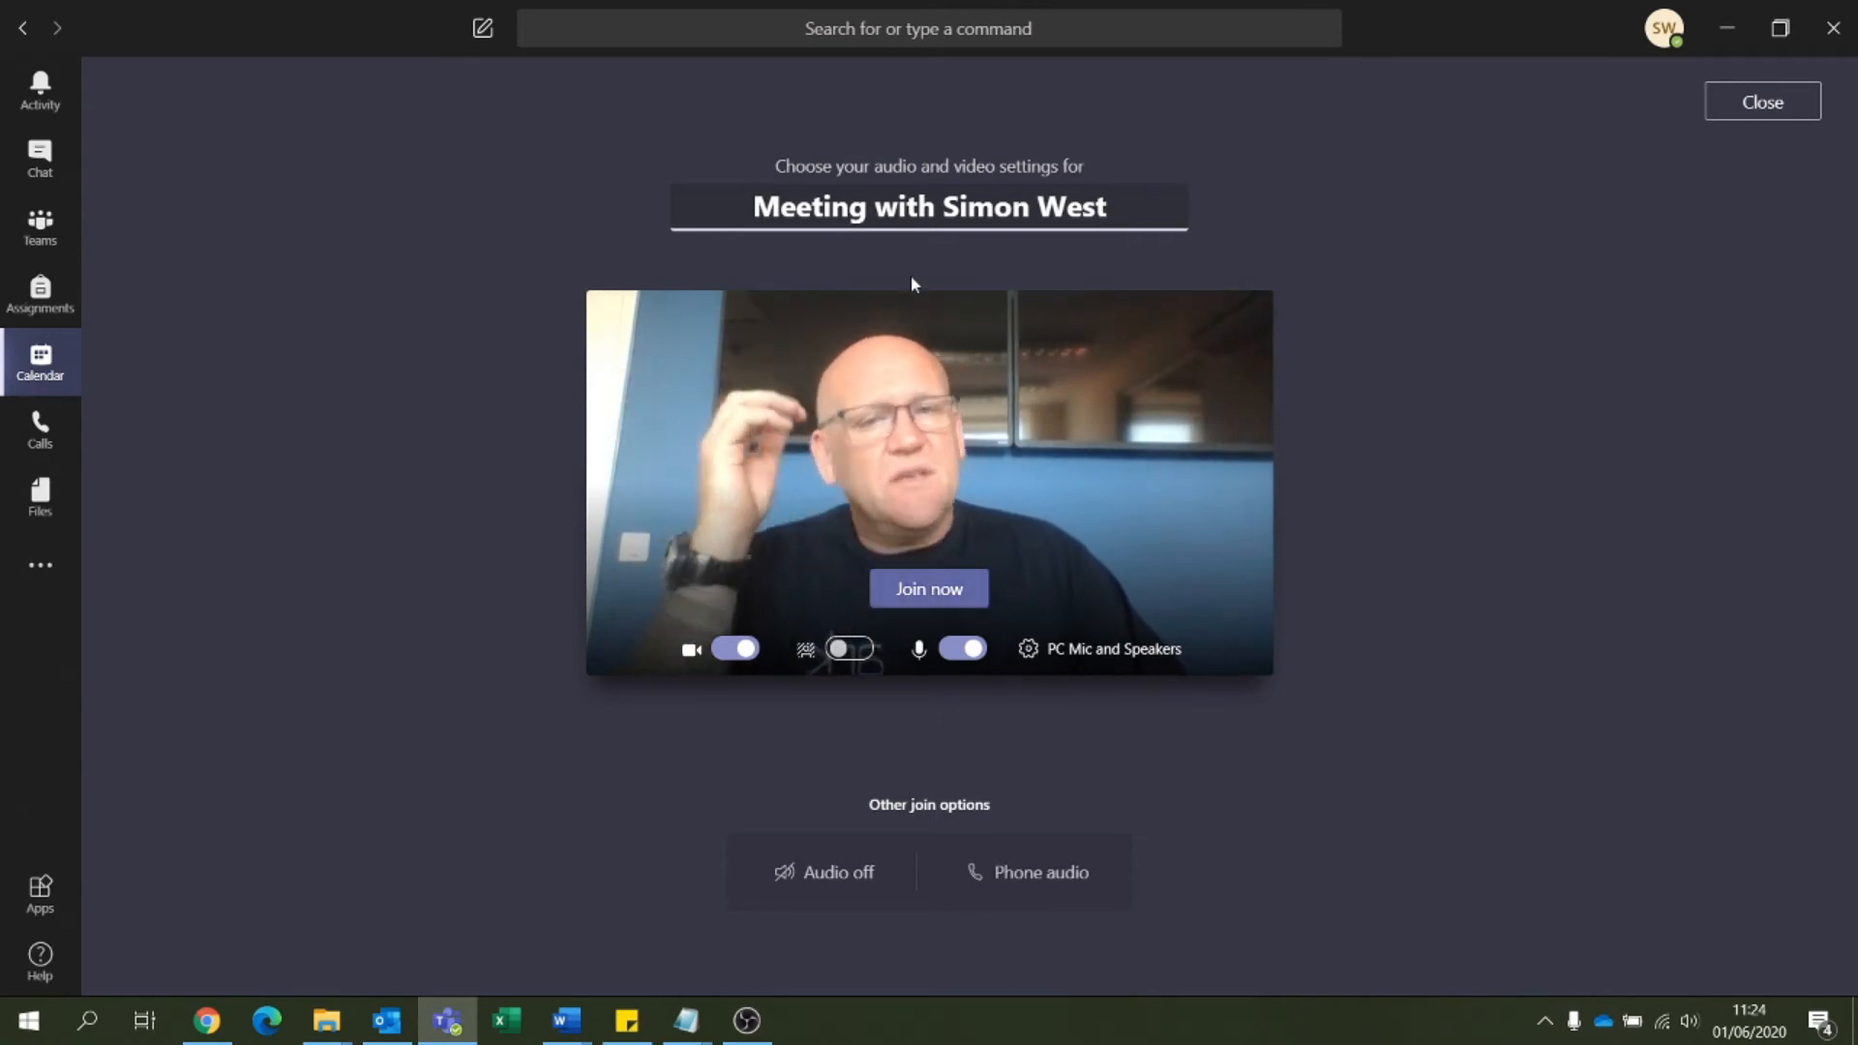
left_click(1160, 203)
type("about c")
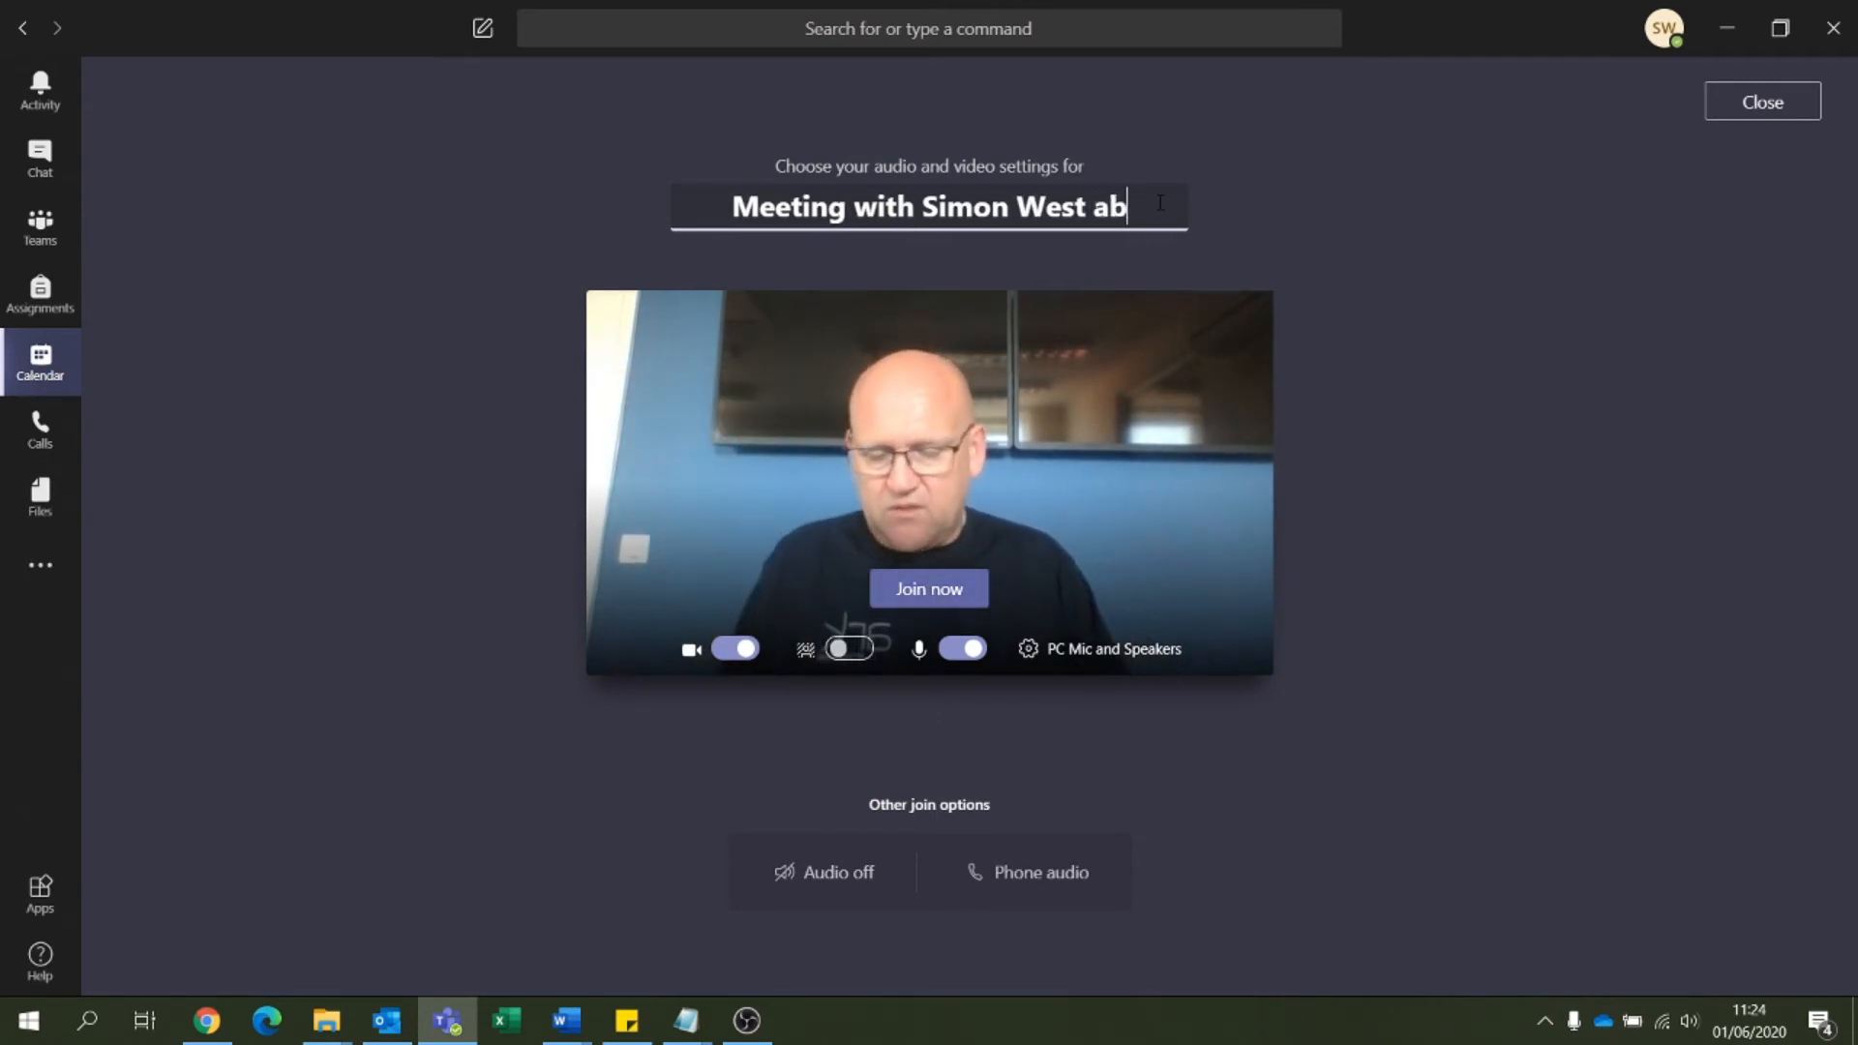
type("ee")
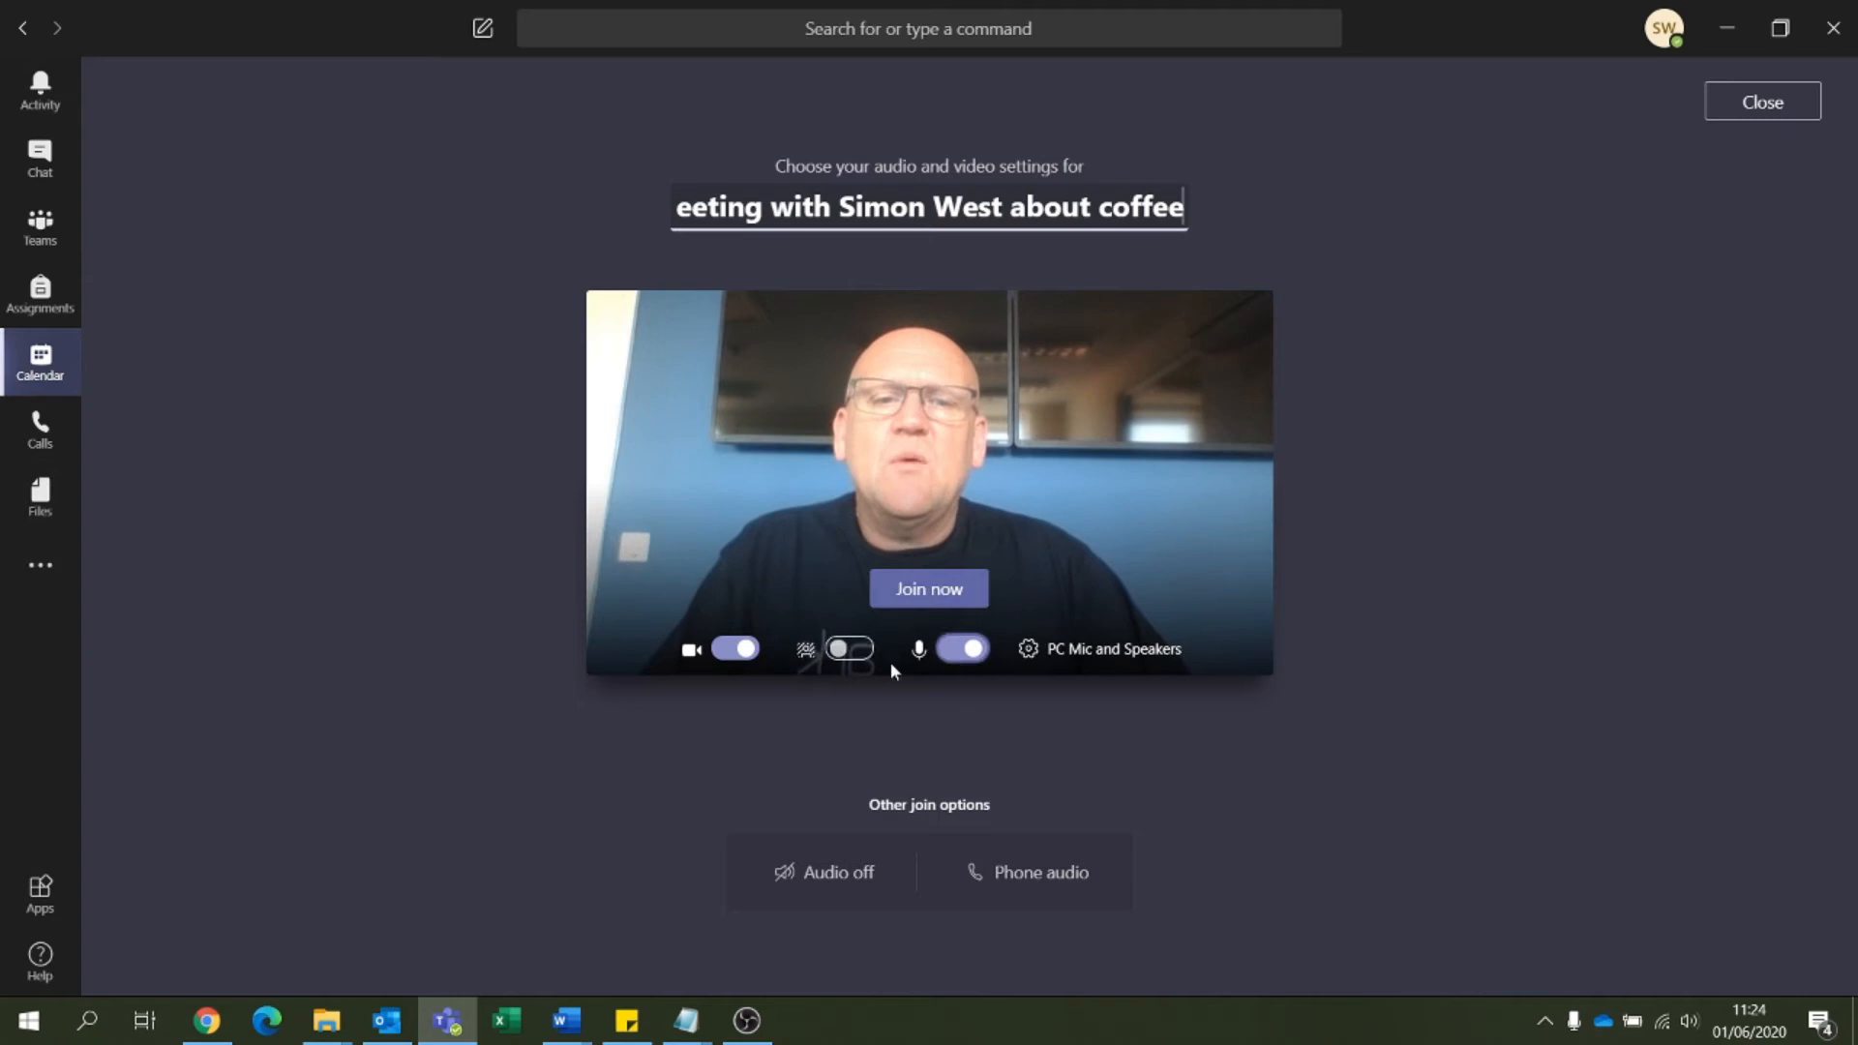
Step: Turn on background effects with the industrial loft image with large windows, and join the meeting
left_click(846, 650)
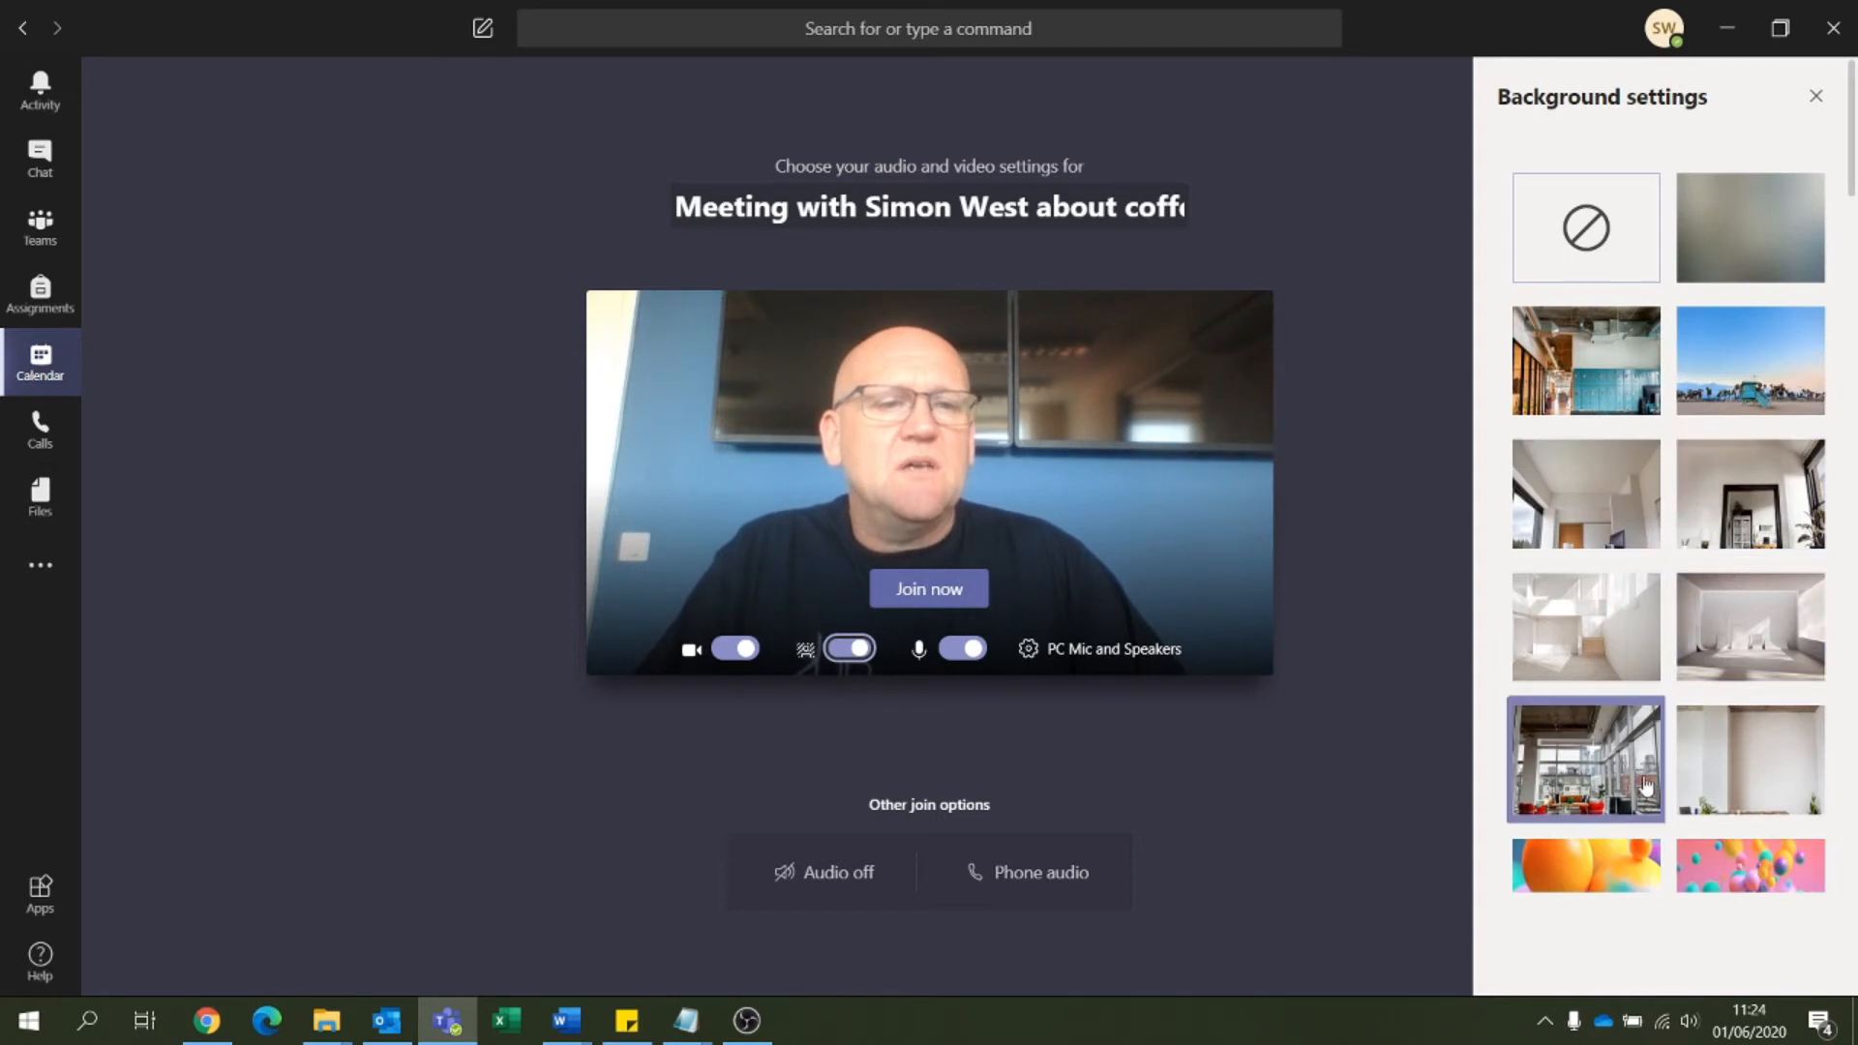
left_click(1582, 765)
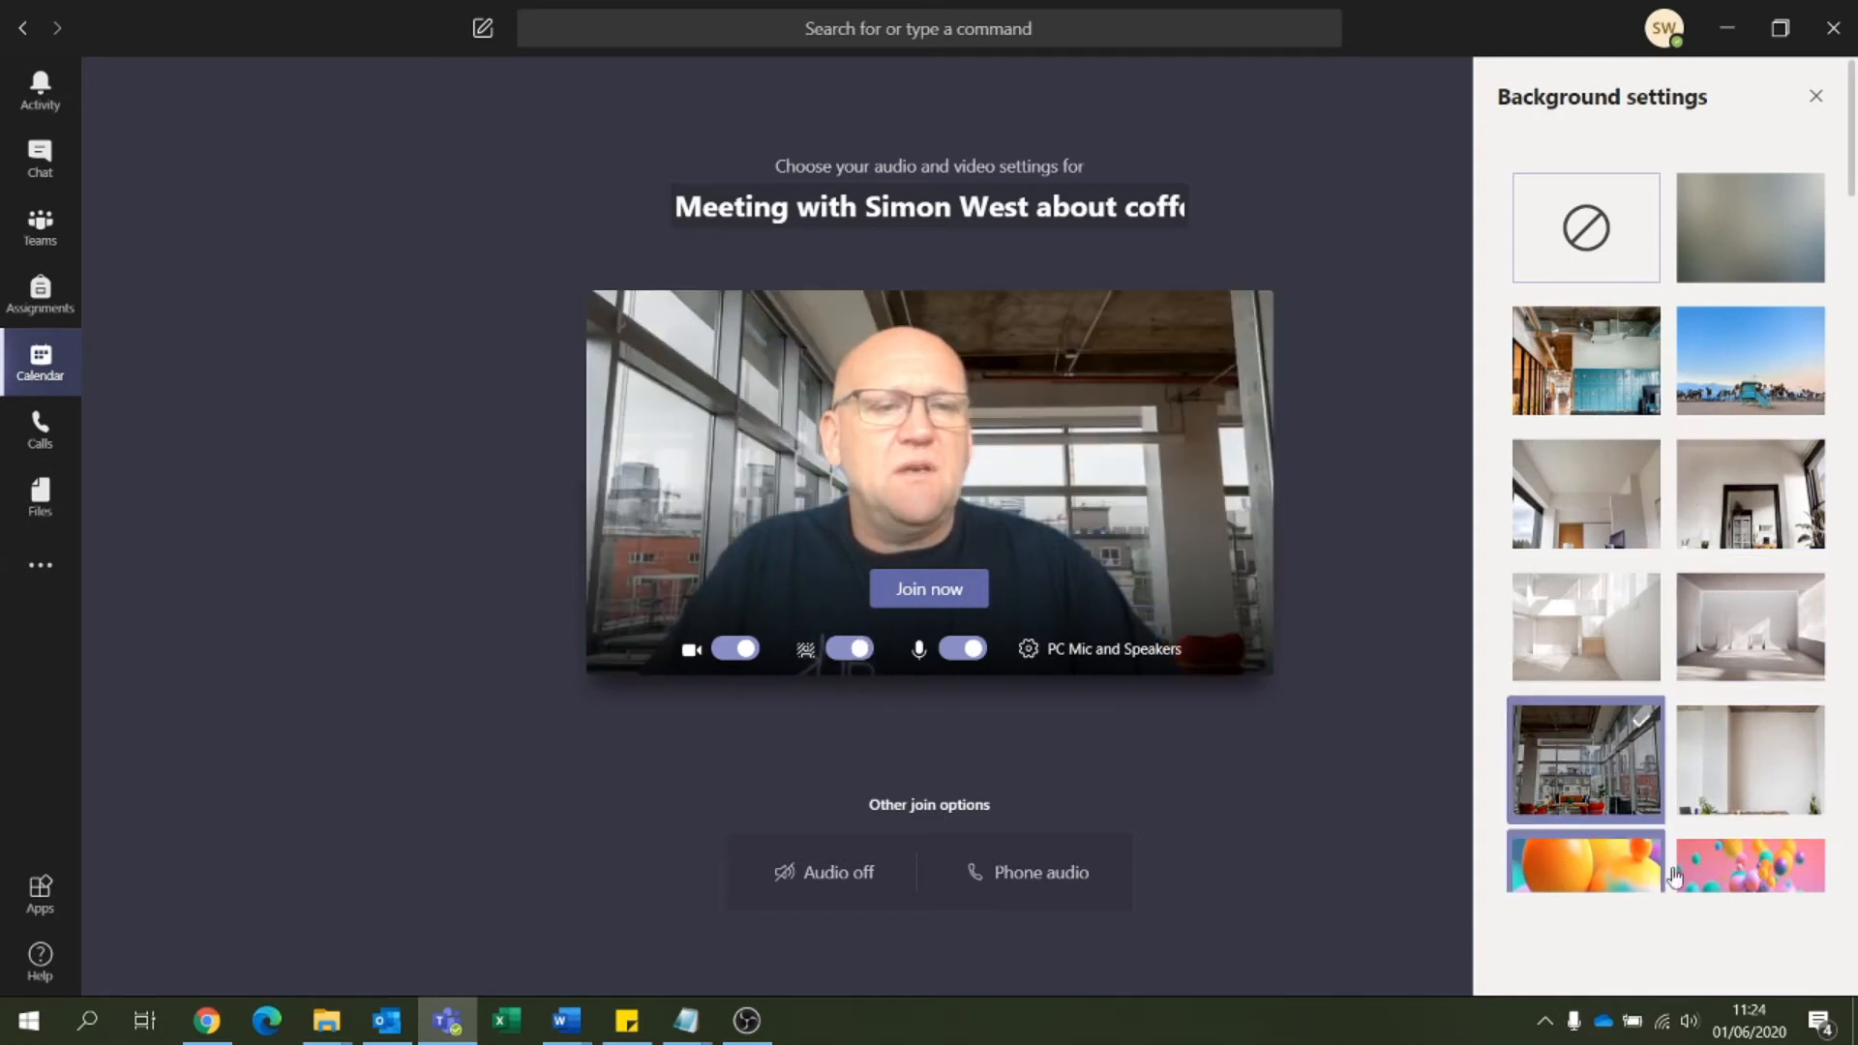
scroll(1578, 861, "down", 3)
scroll(1607, 872, "down", 10)
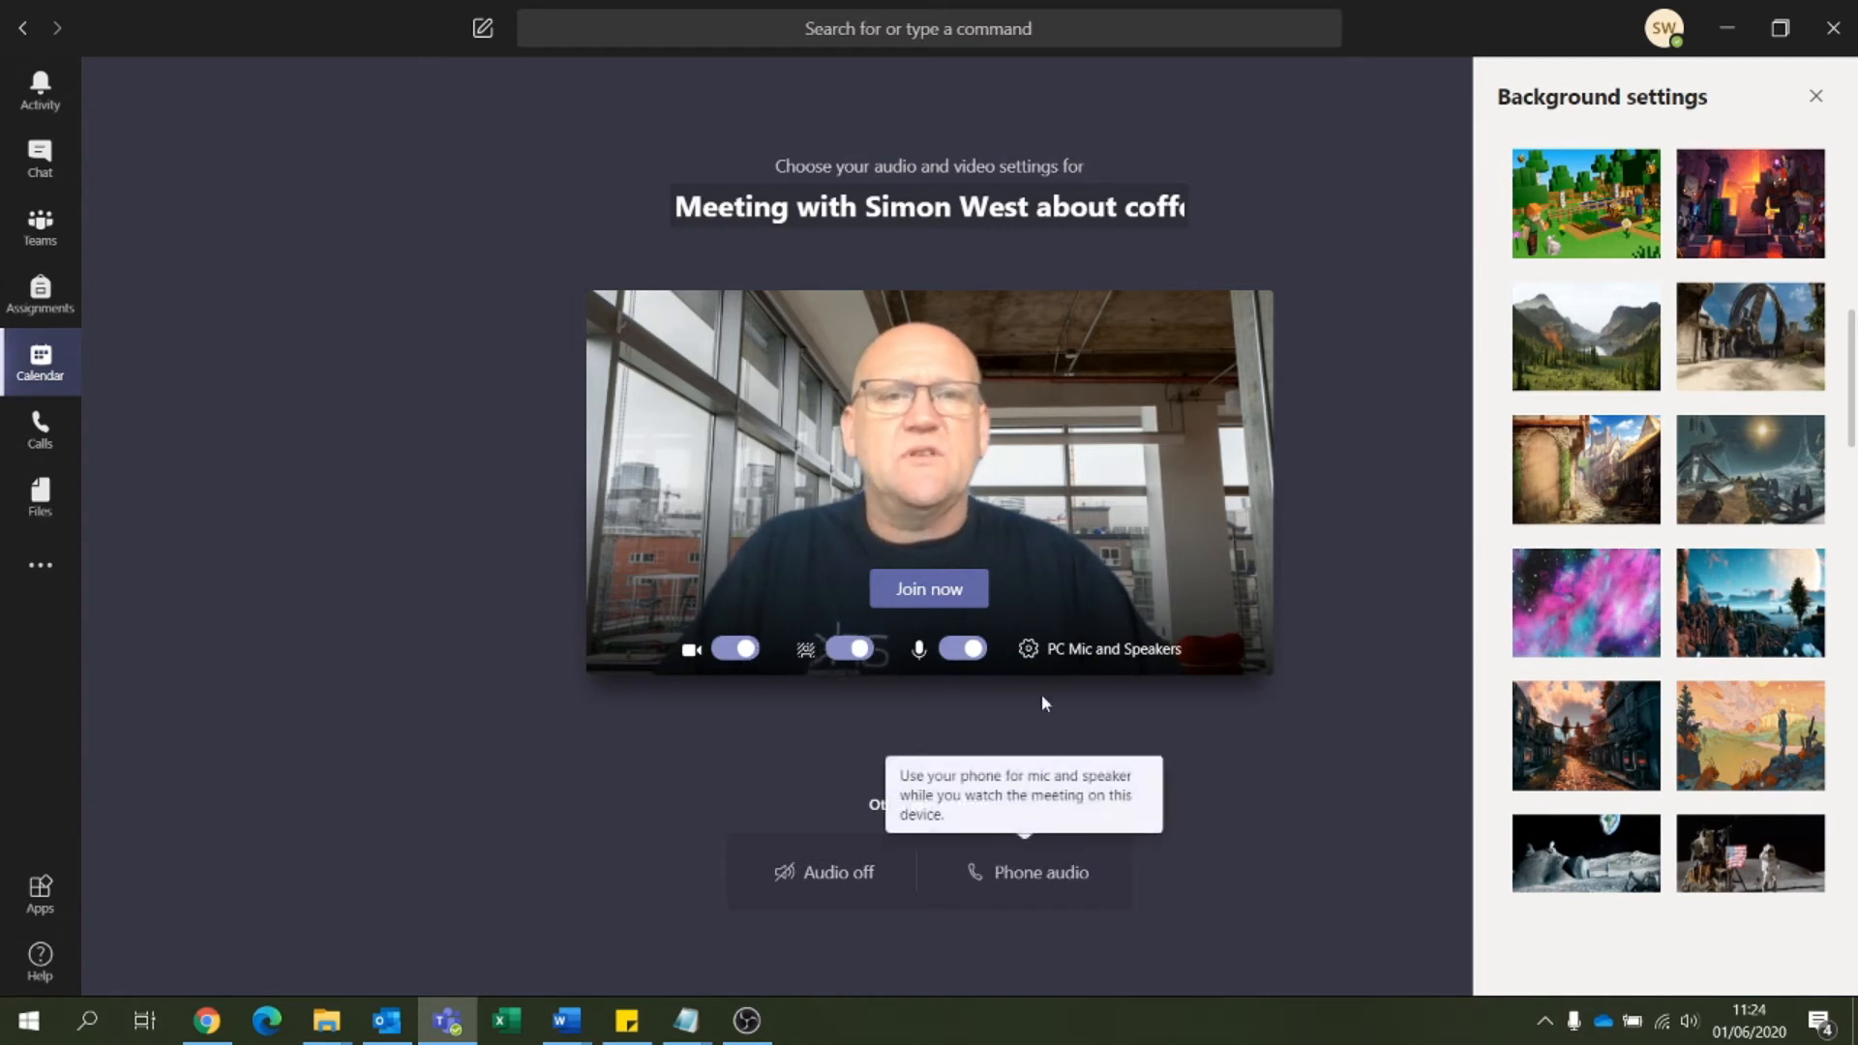
left_click(1816, 101)
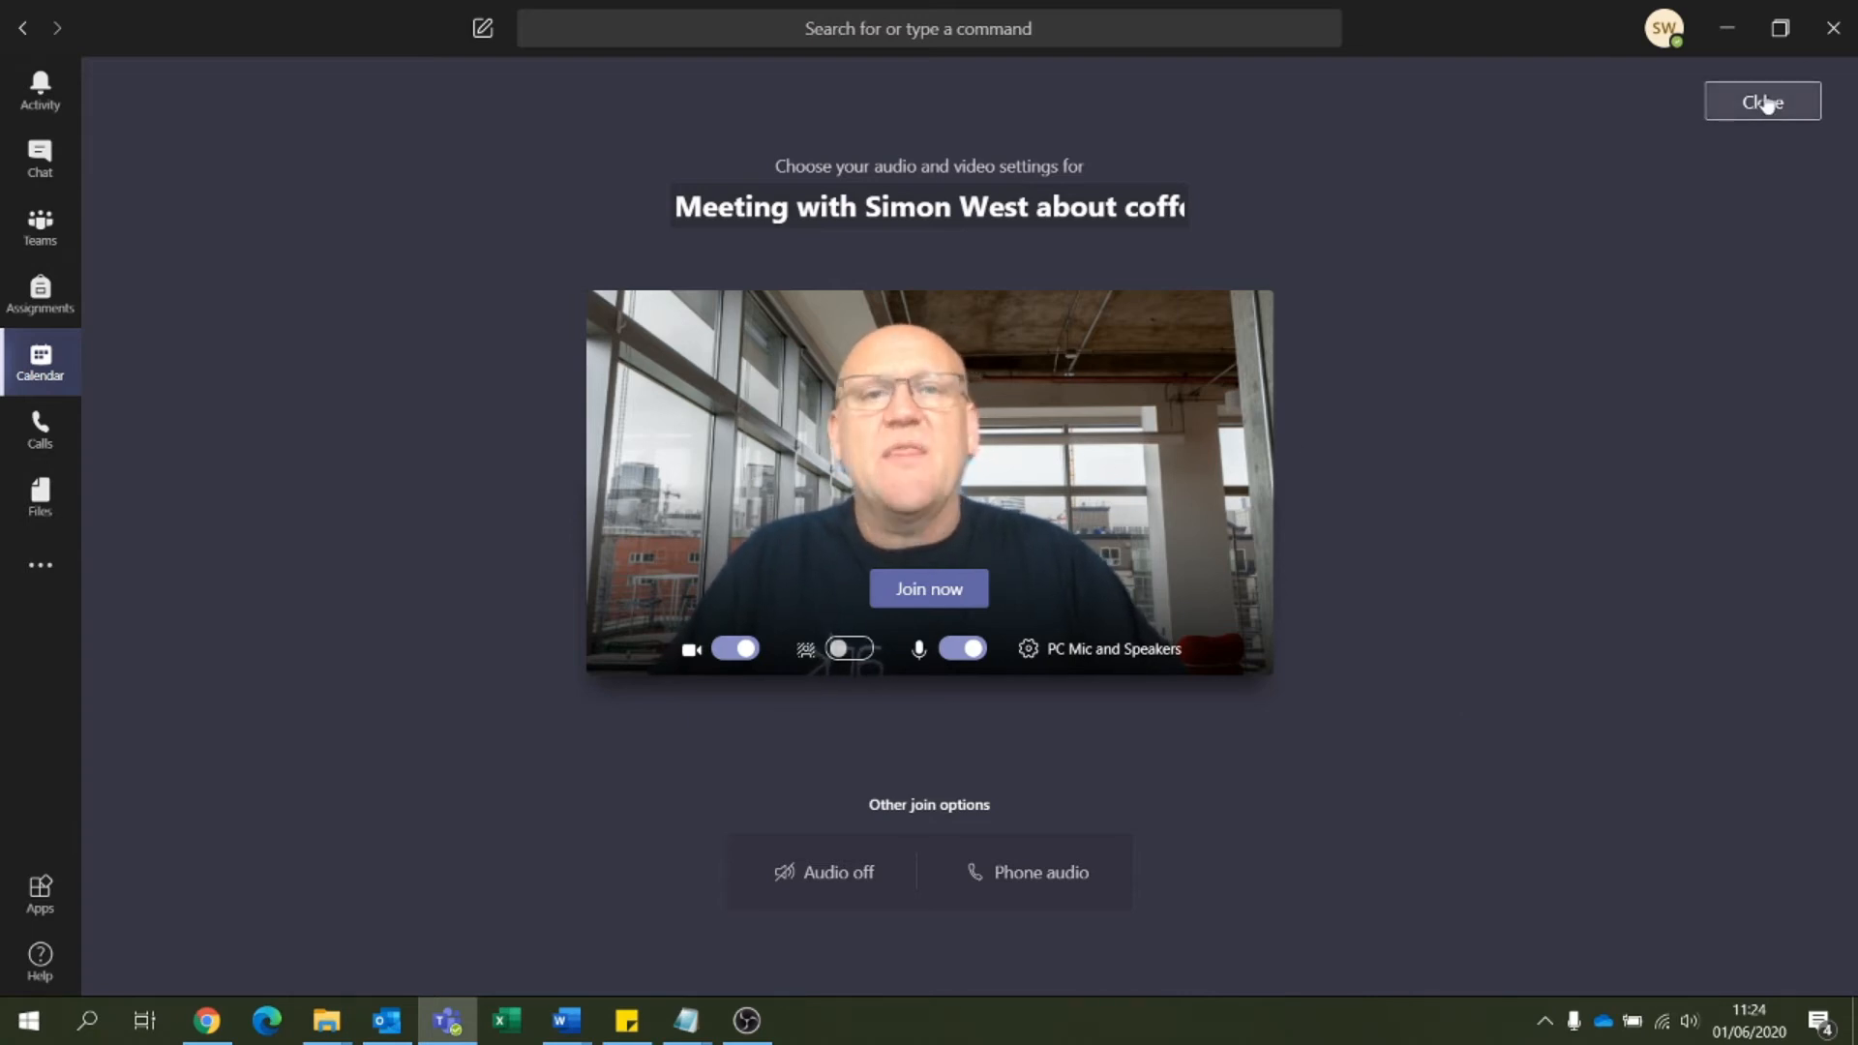
left_click(920, 589)
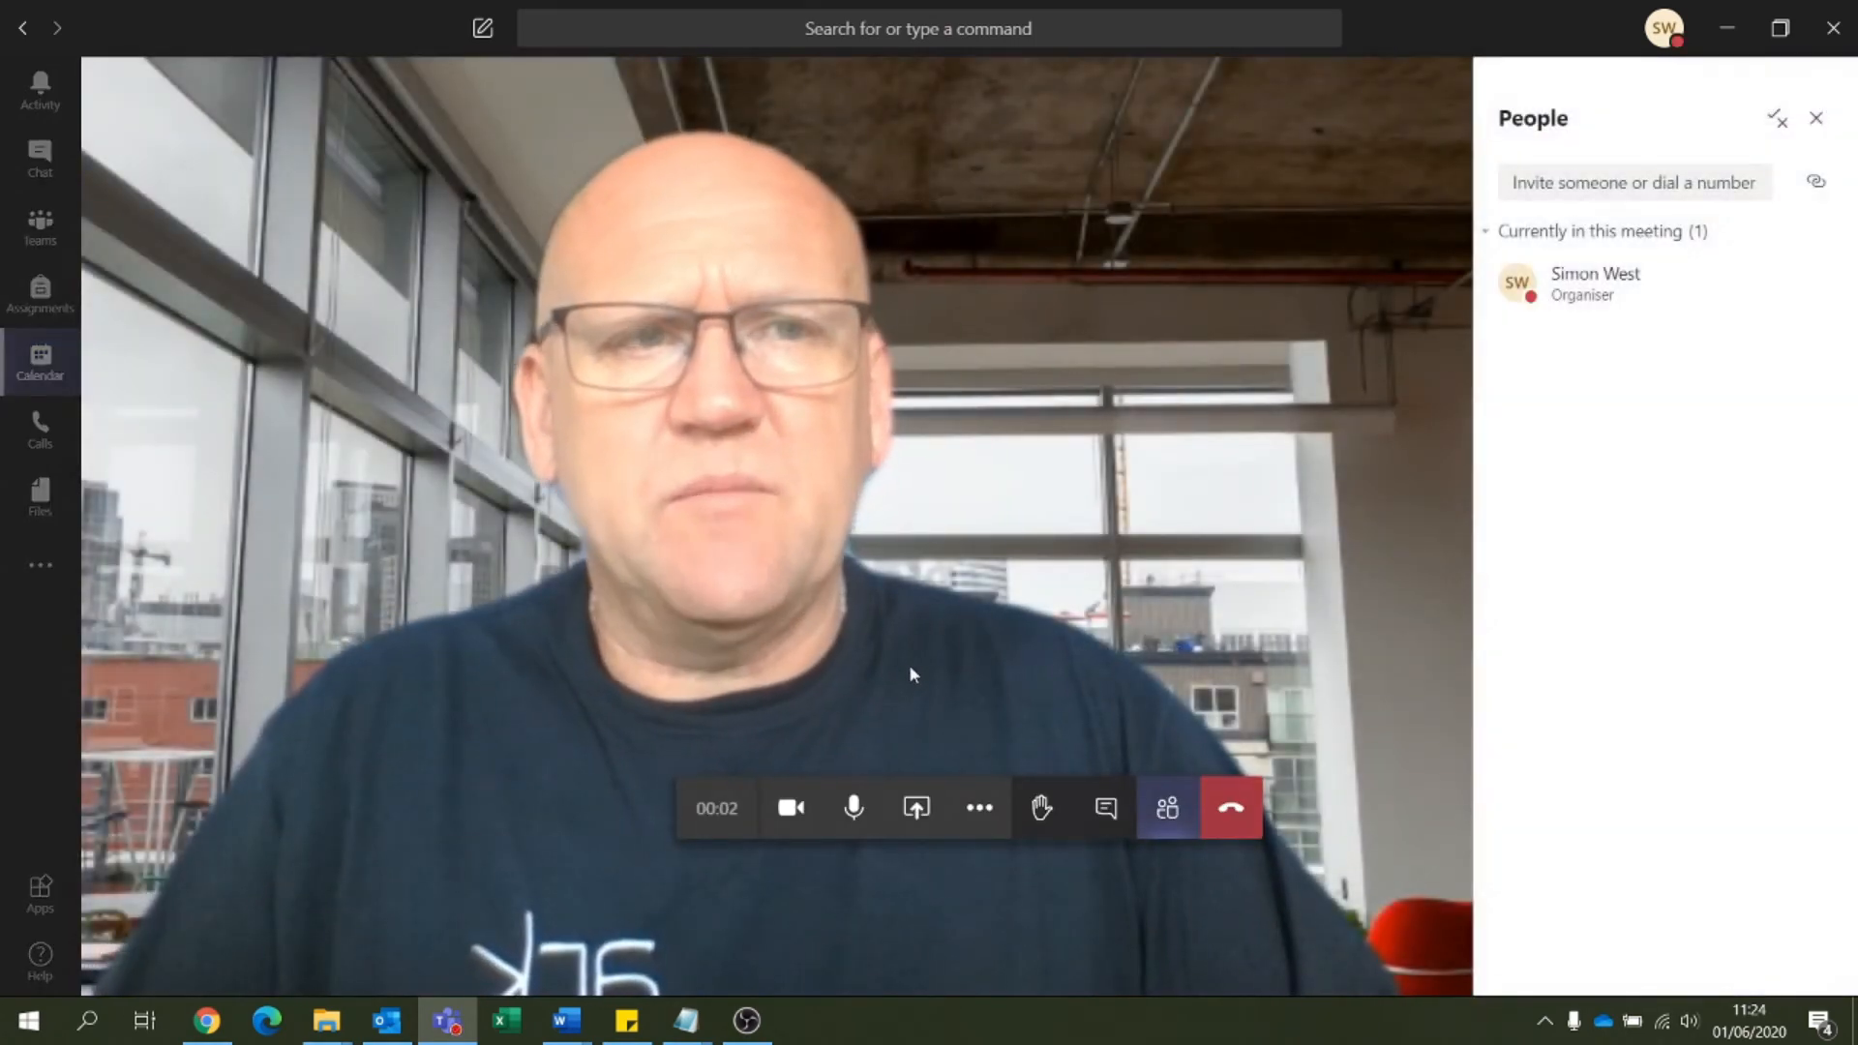
Step: Look up a colleague by first name to invite to the meeting, and clear the entry again
left_click(1606, 184)
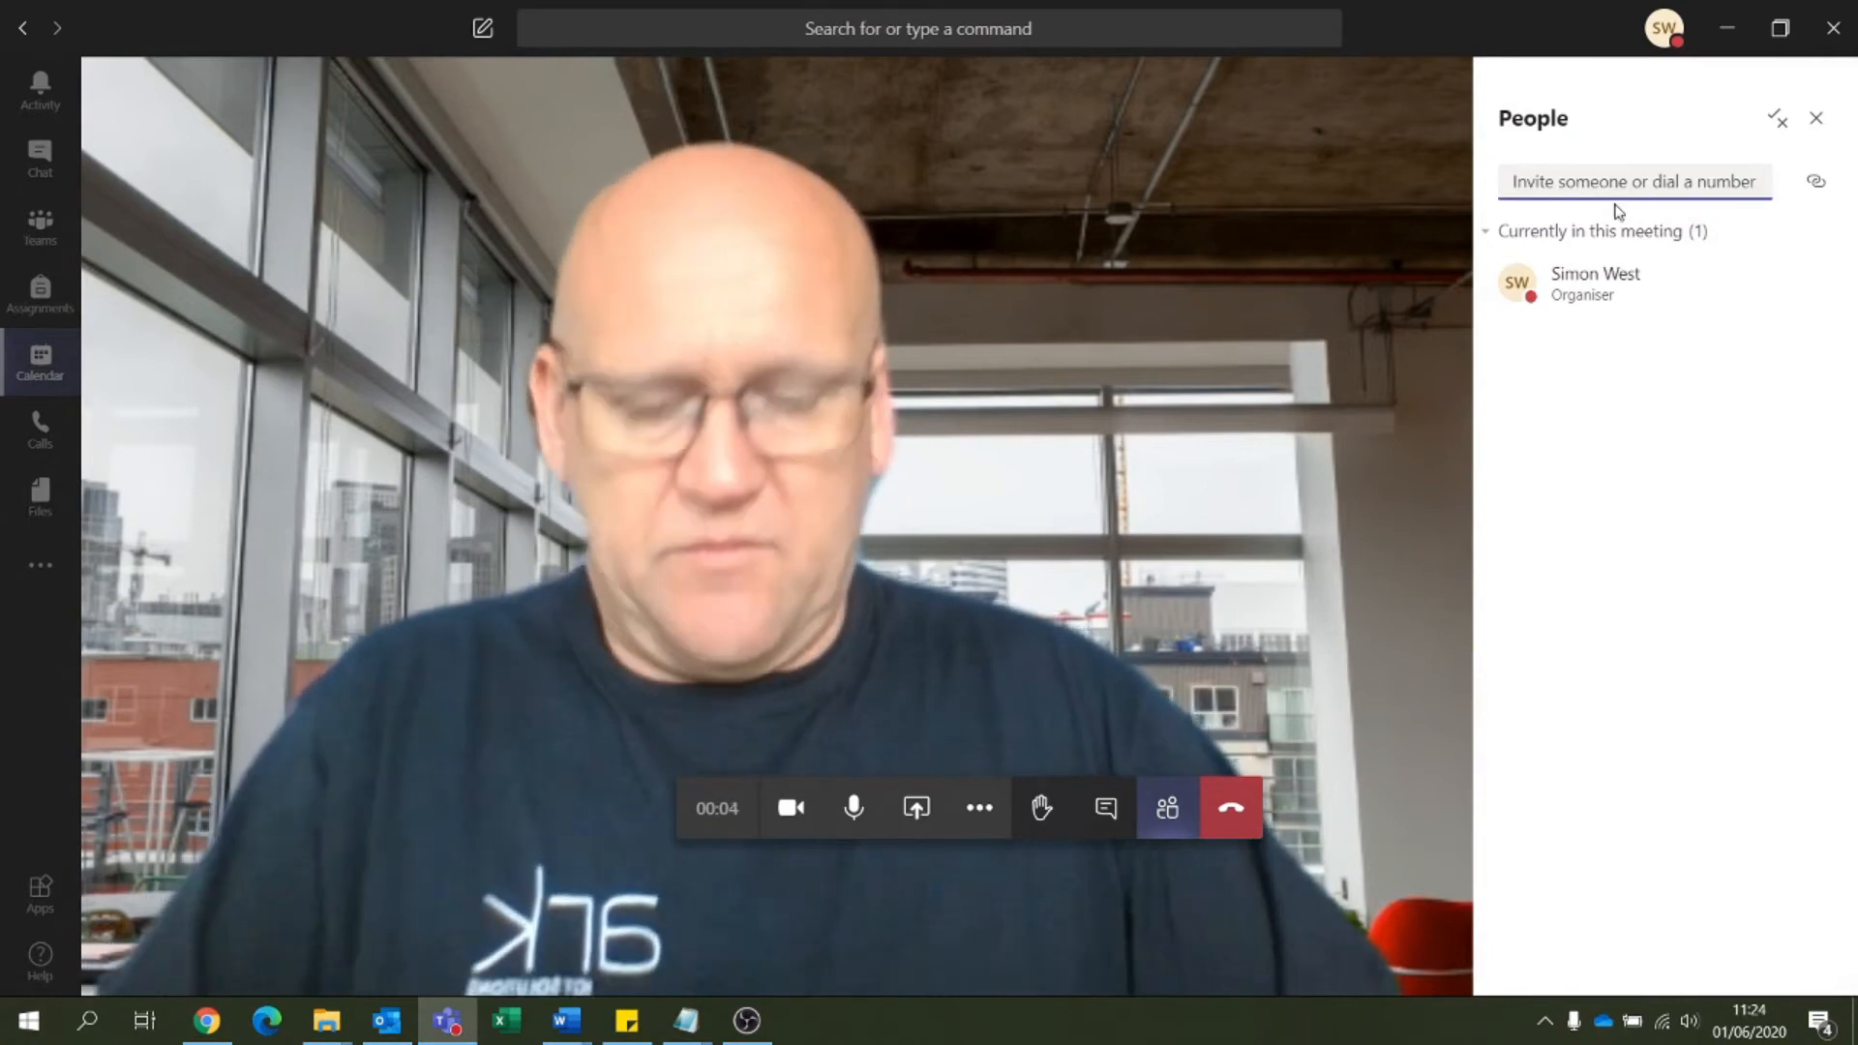
type("phil")
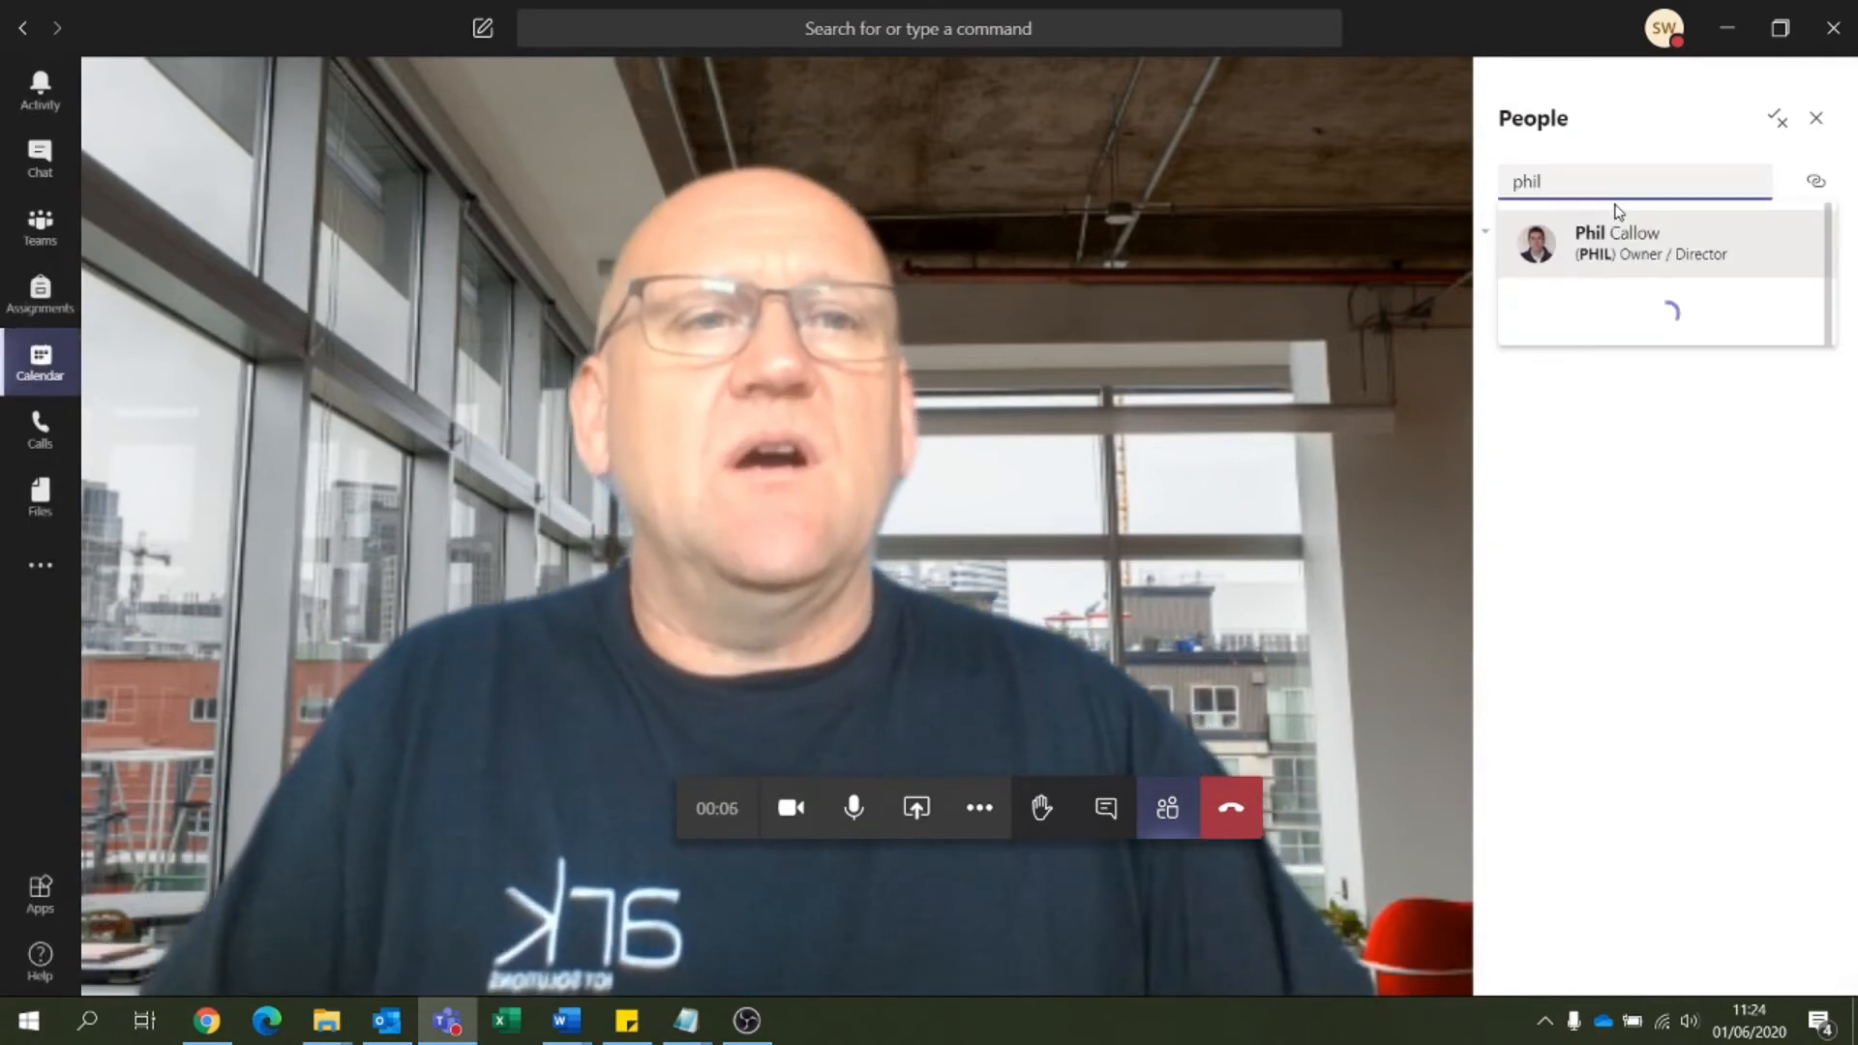
key("BackSpace")
key("BackSpace")
key("BackSpace")
key("BackSpace")
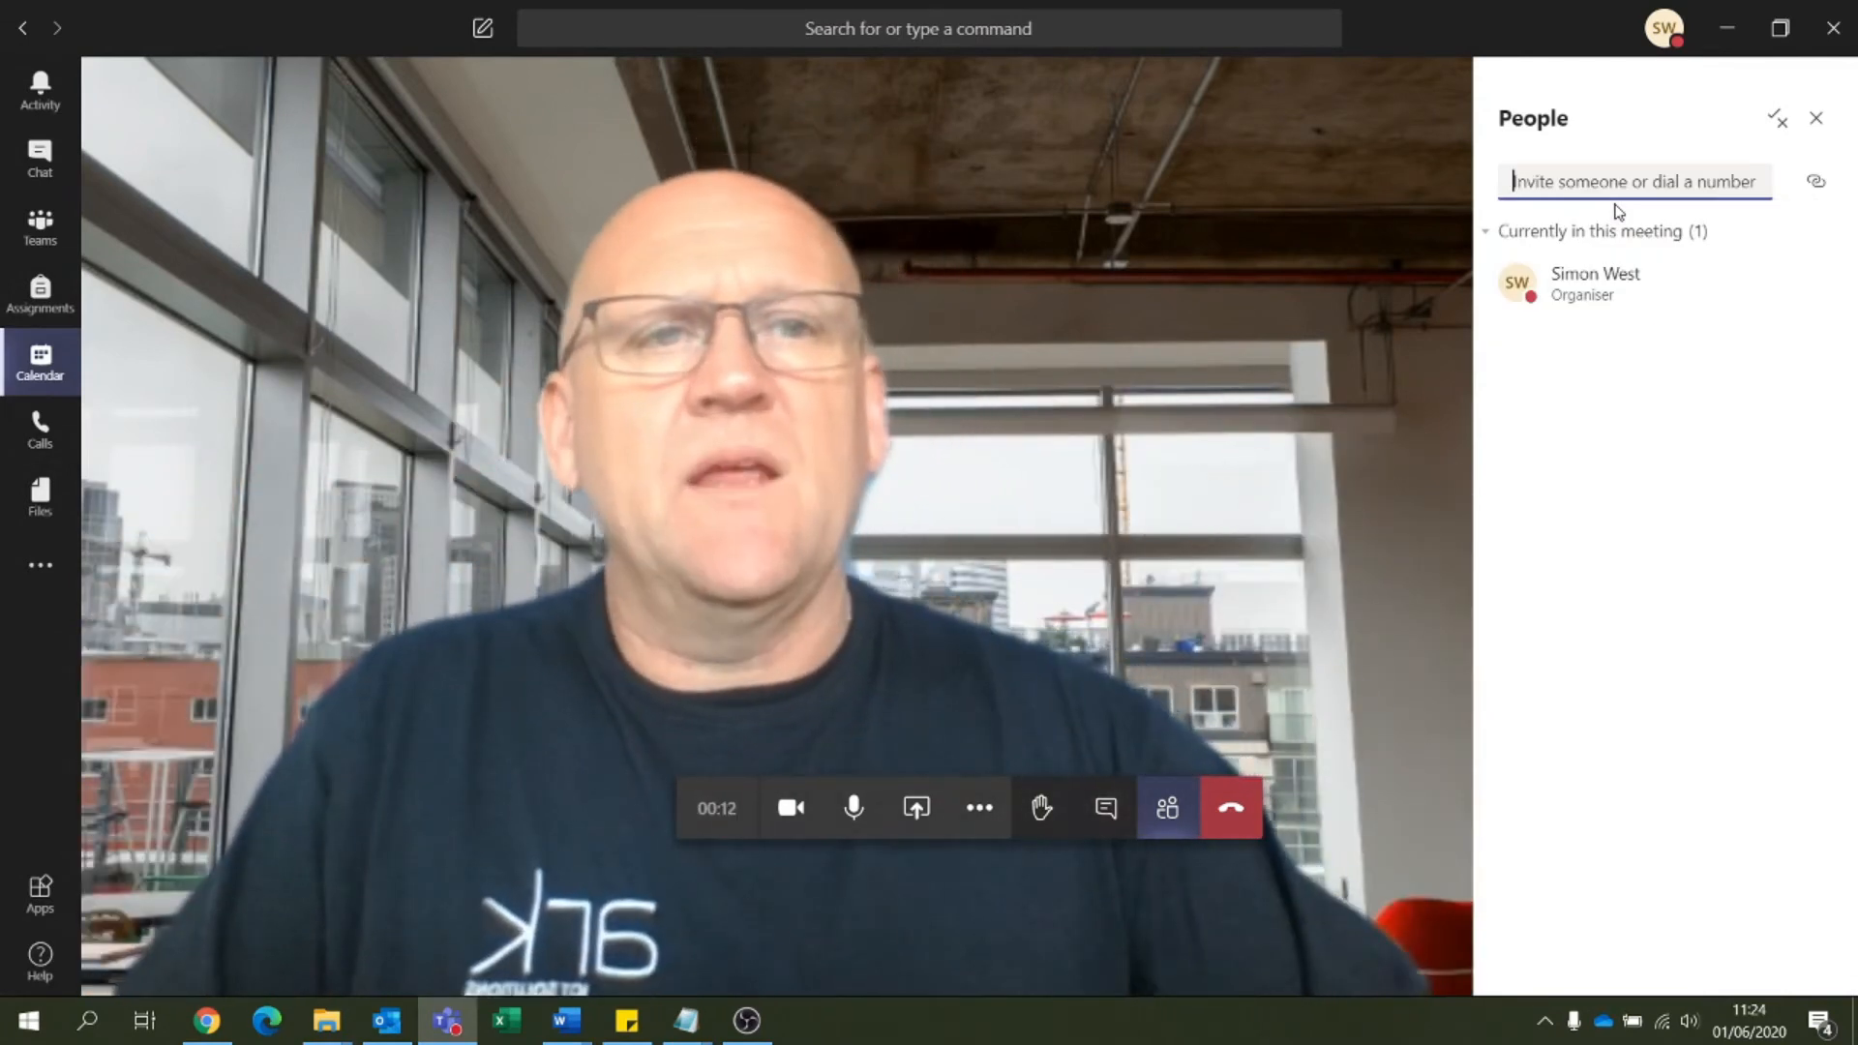
Step: Close the participants list, leave the meeting, and return to the calendar
left_click(1816, 119)
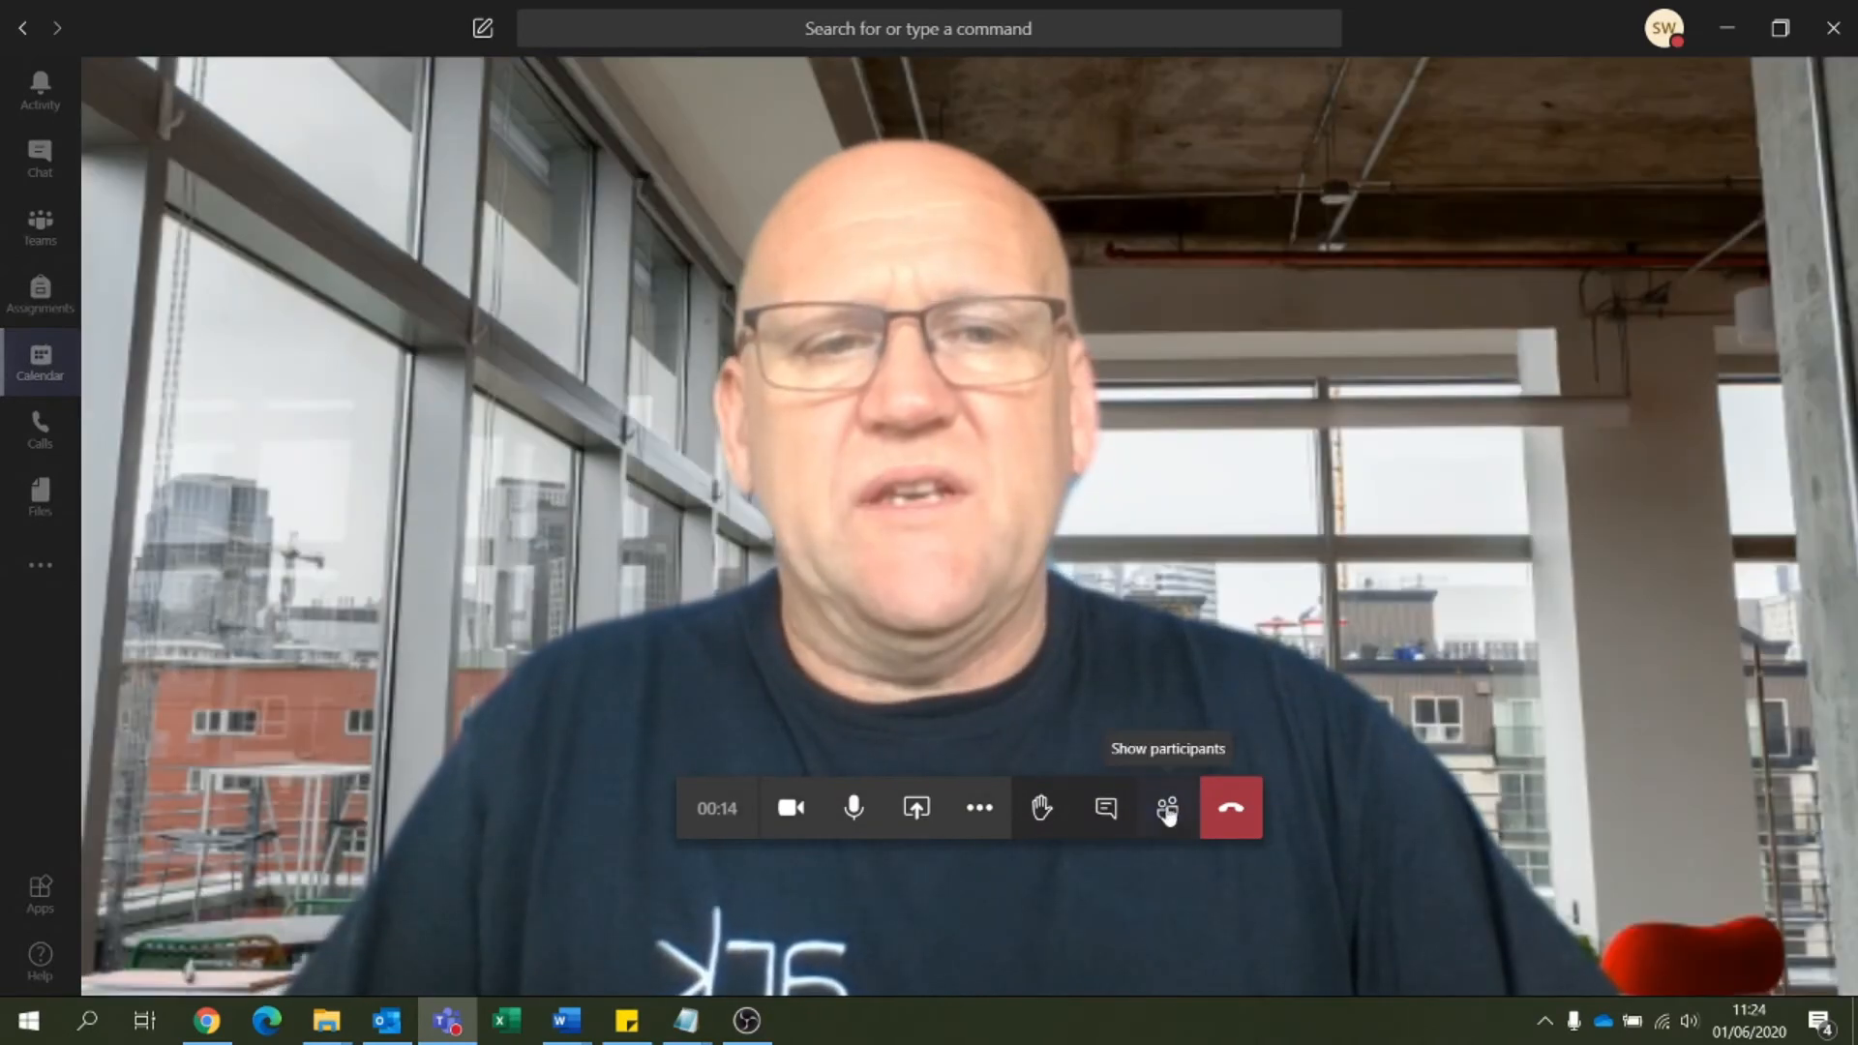
left_click(1227, 816)
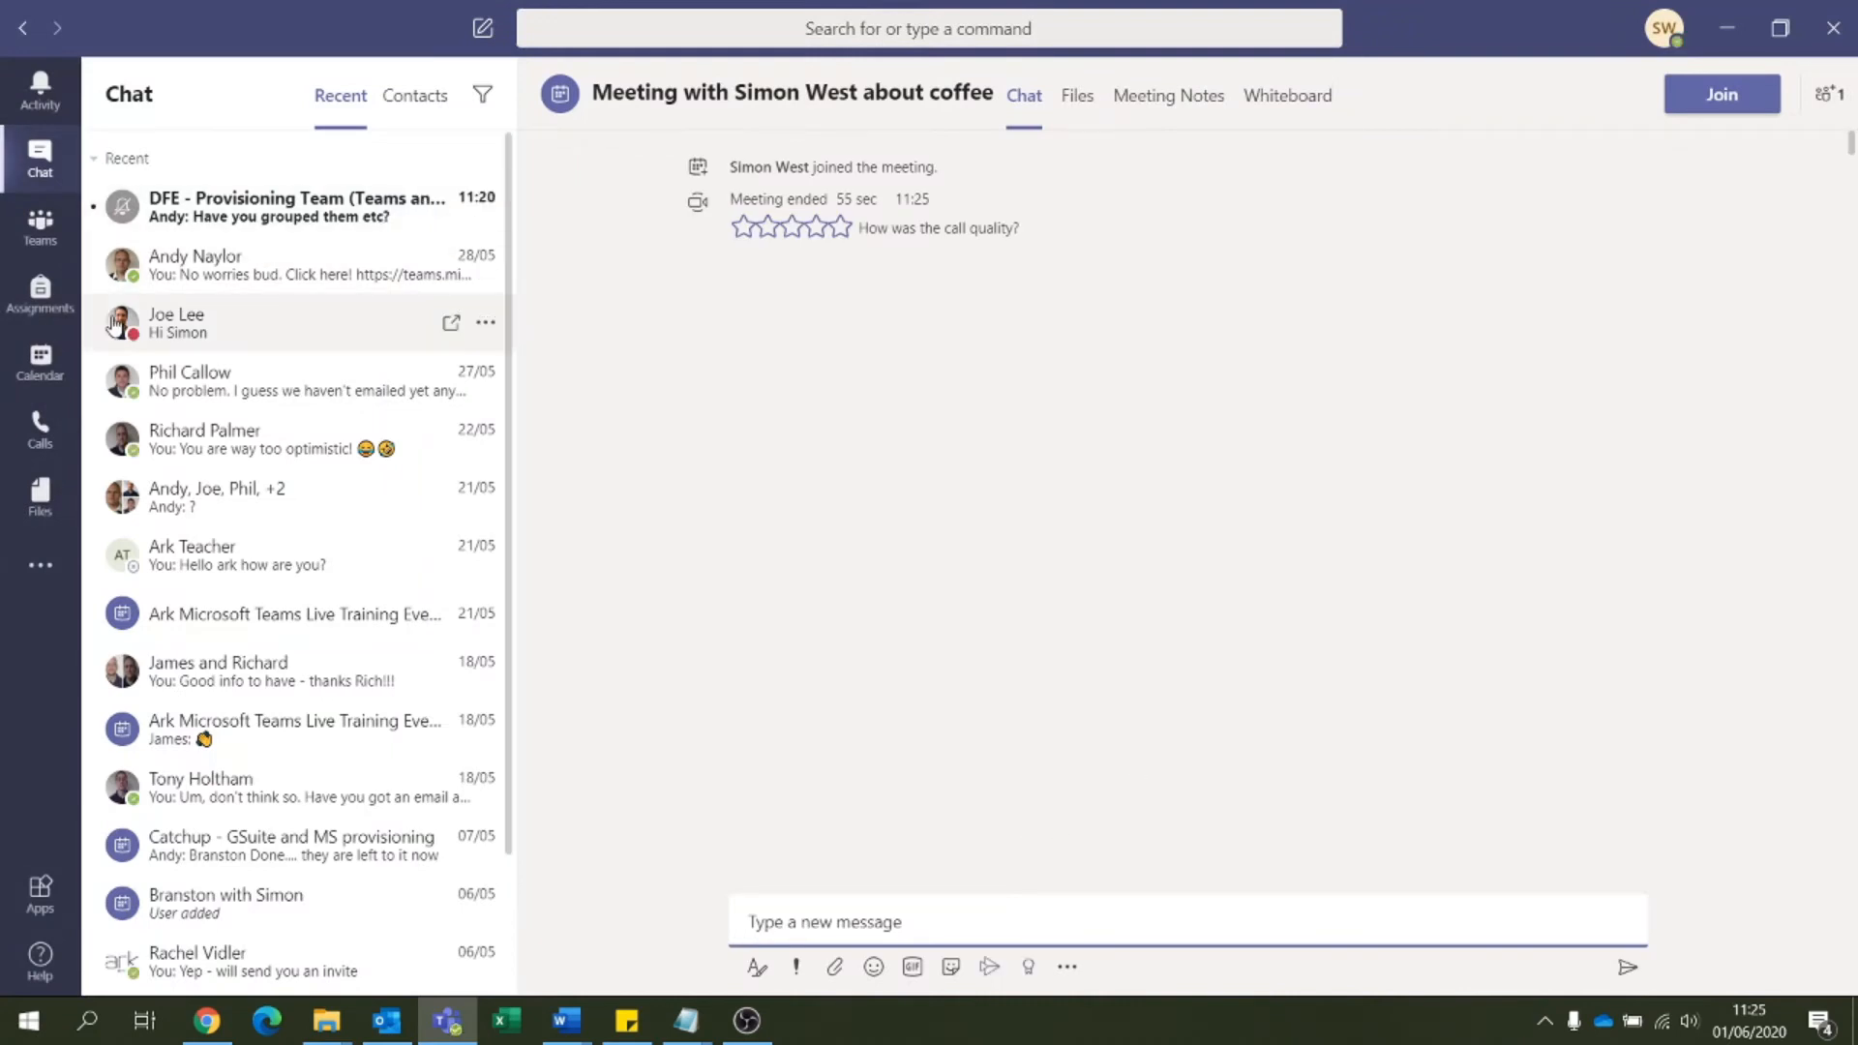
left_click(40, 363)
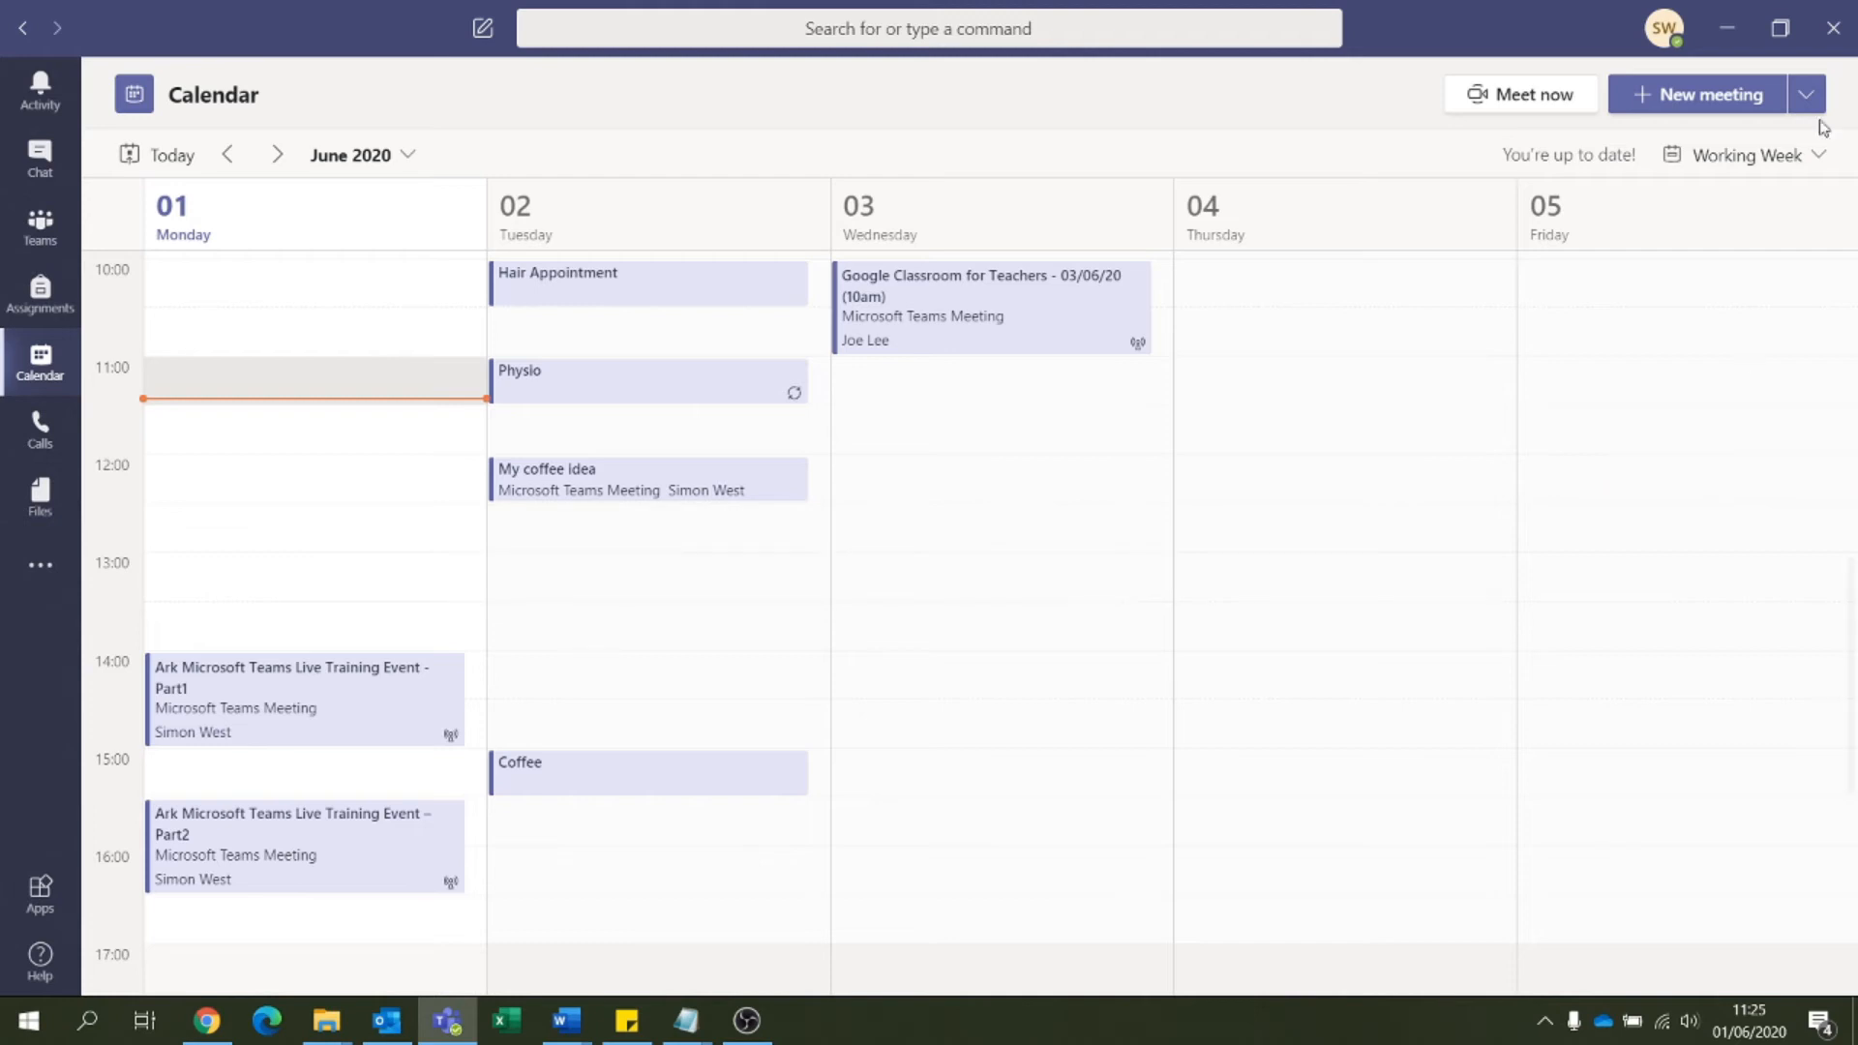
Step: Create a new meeting titled "Trial of Meeting" and set its date to 10 June 2020
left_click(1703, 97)
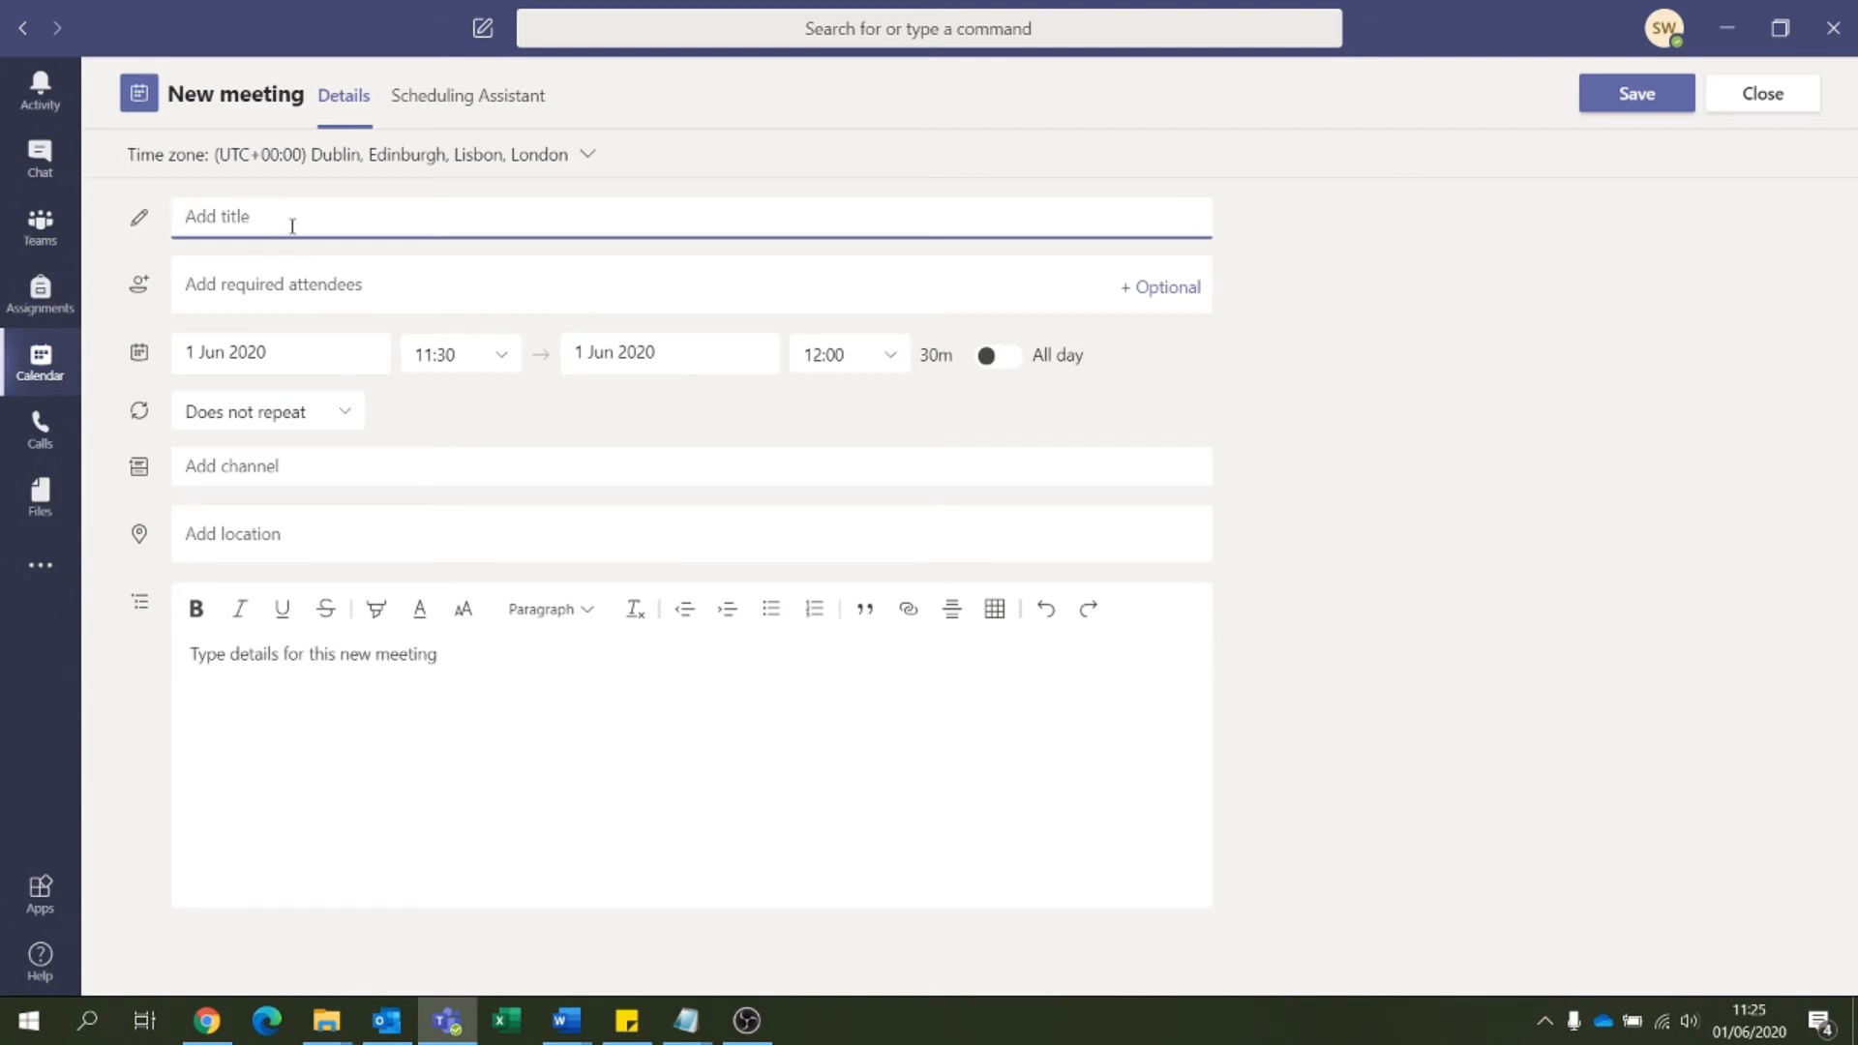
type("Trial of Meeting")
left_click(357, 288)
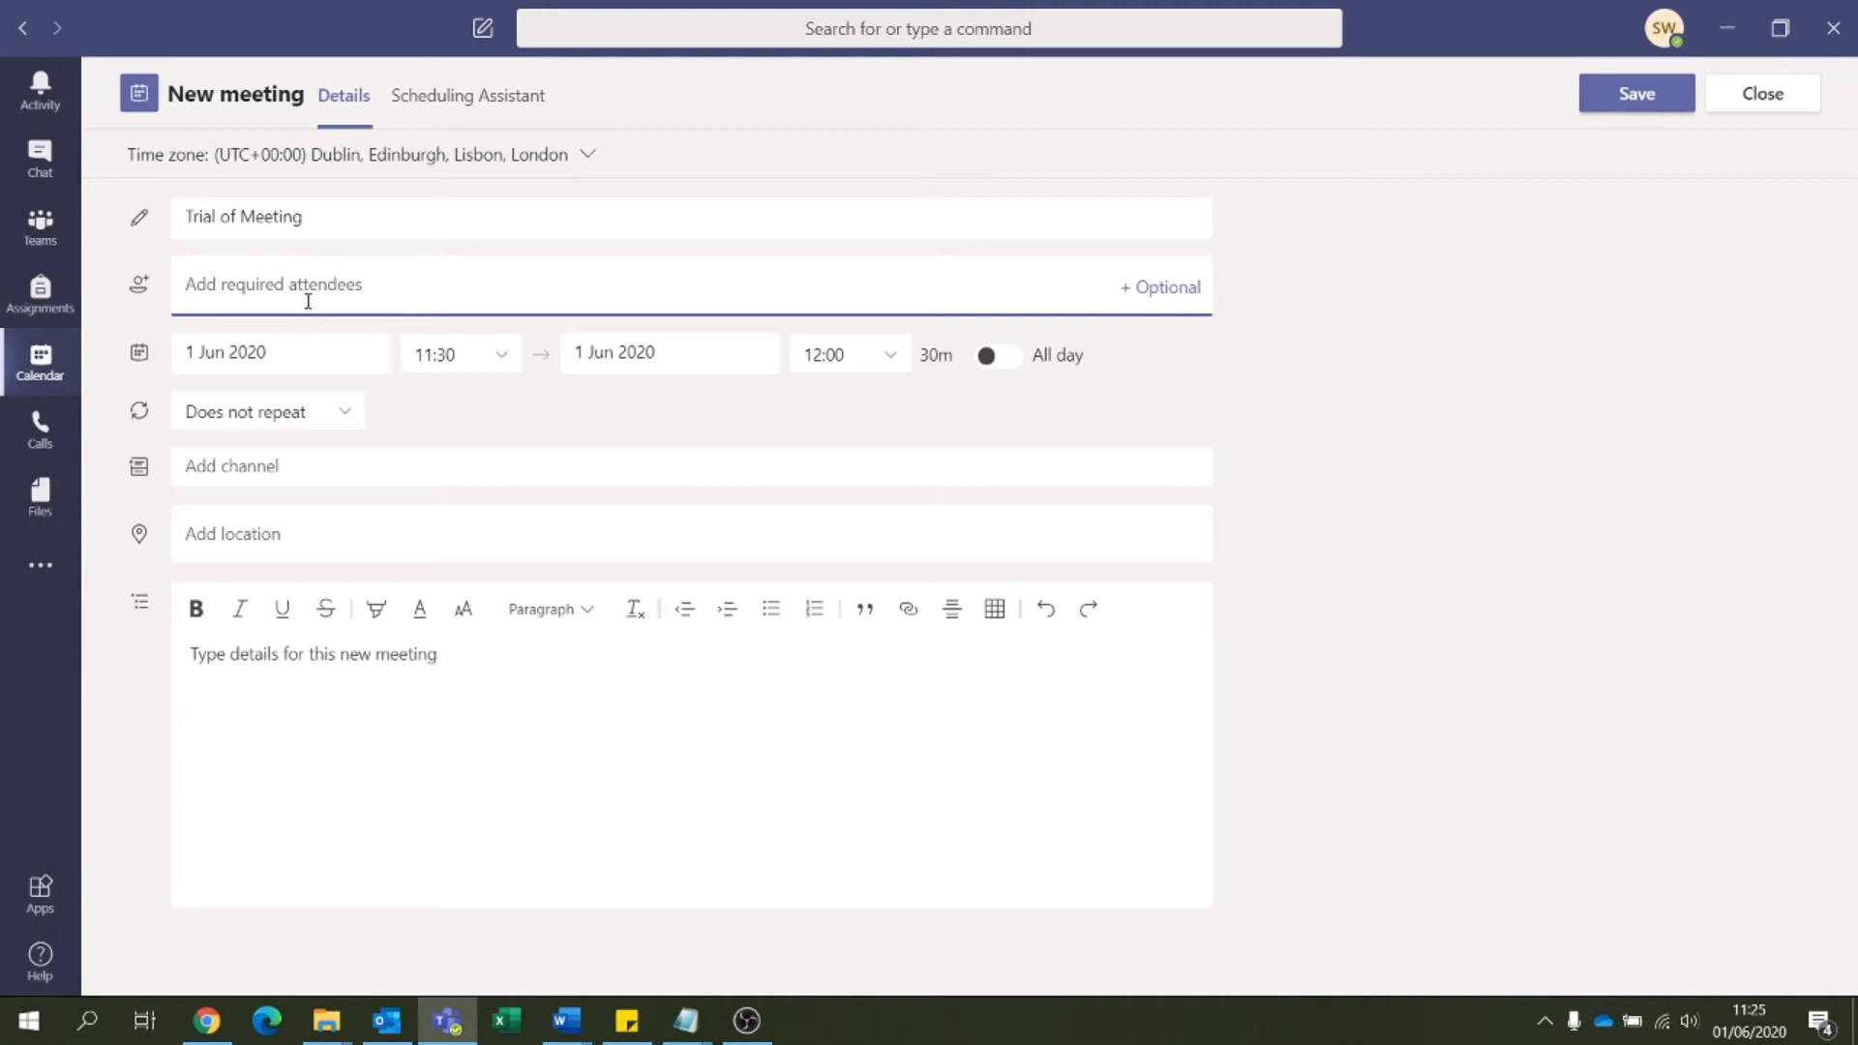
left_click(457, 355)
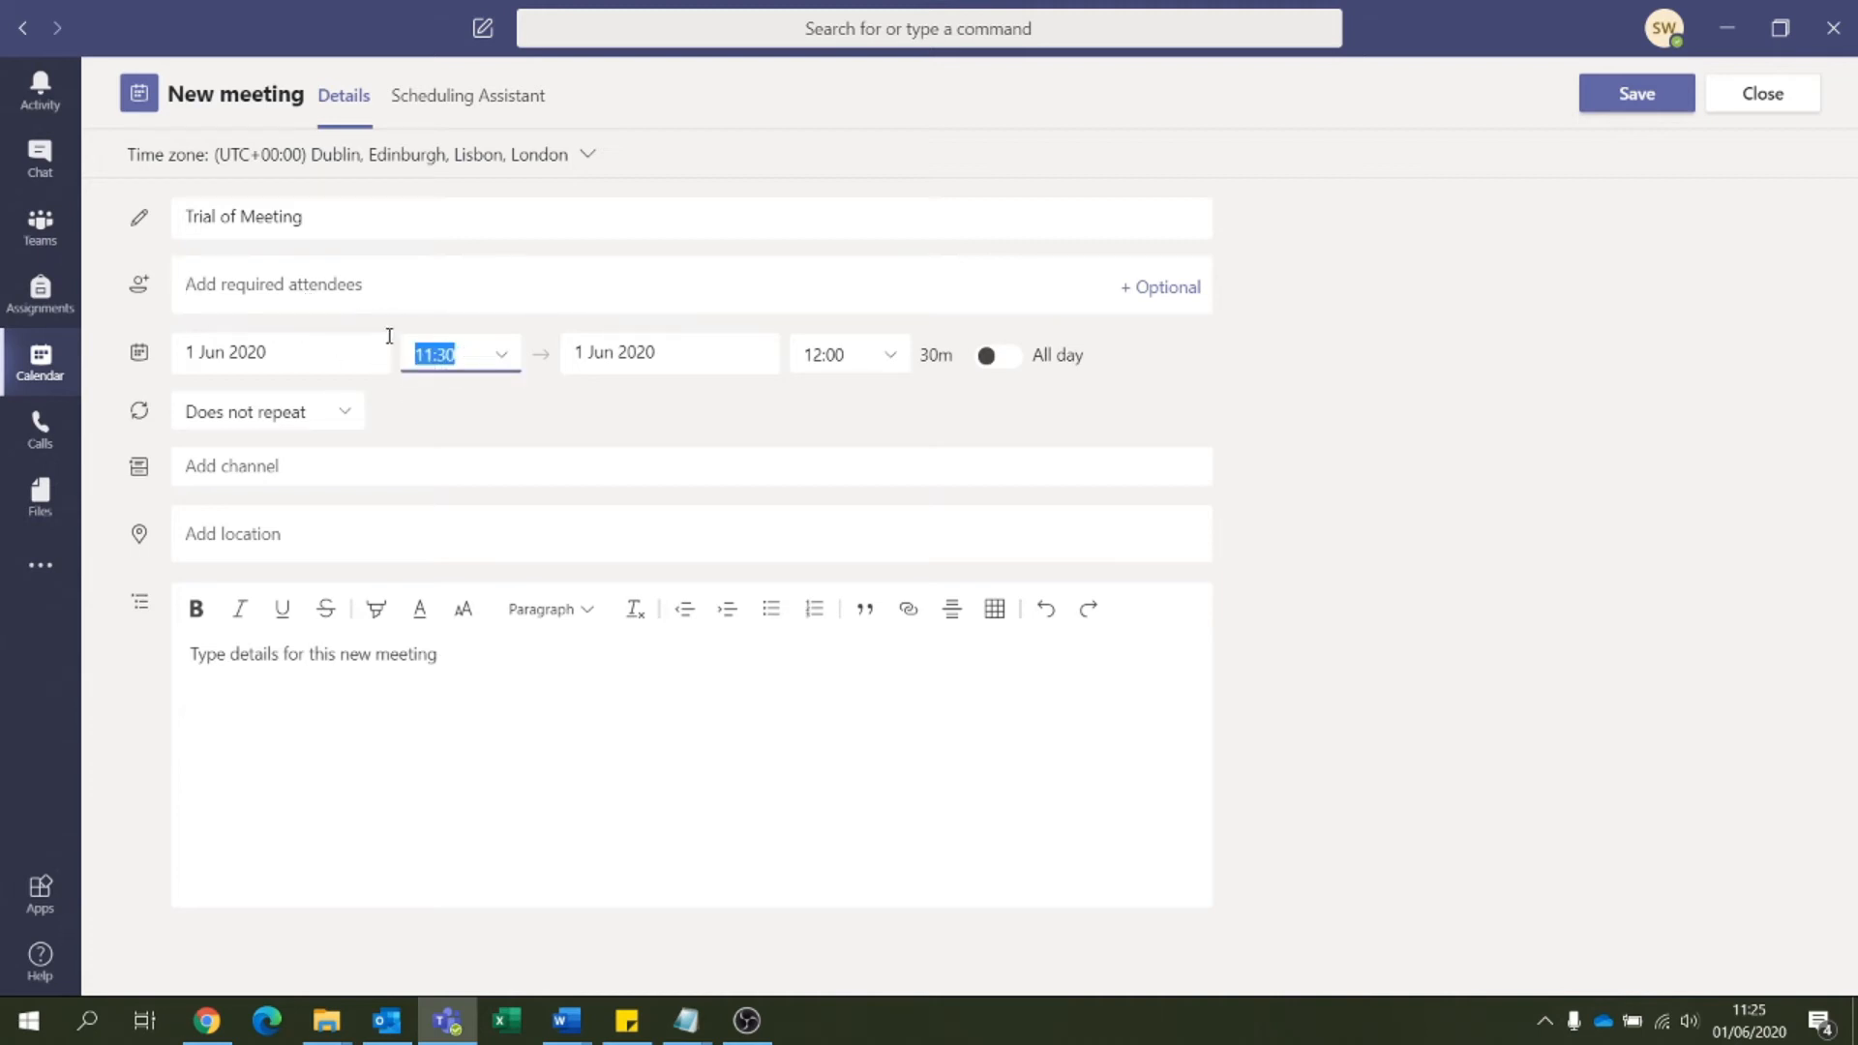
left_click(339, 350)
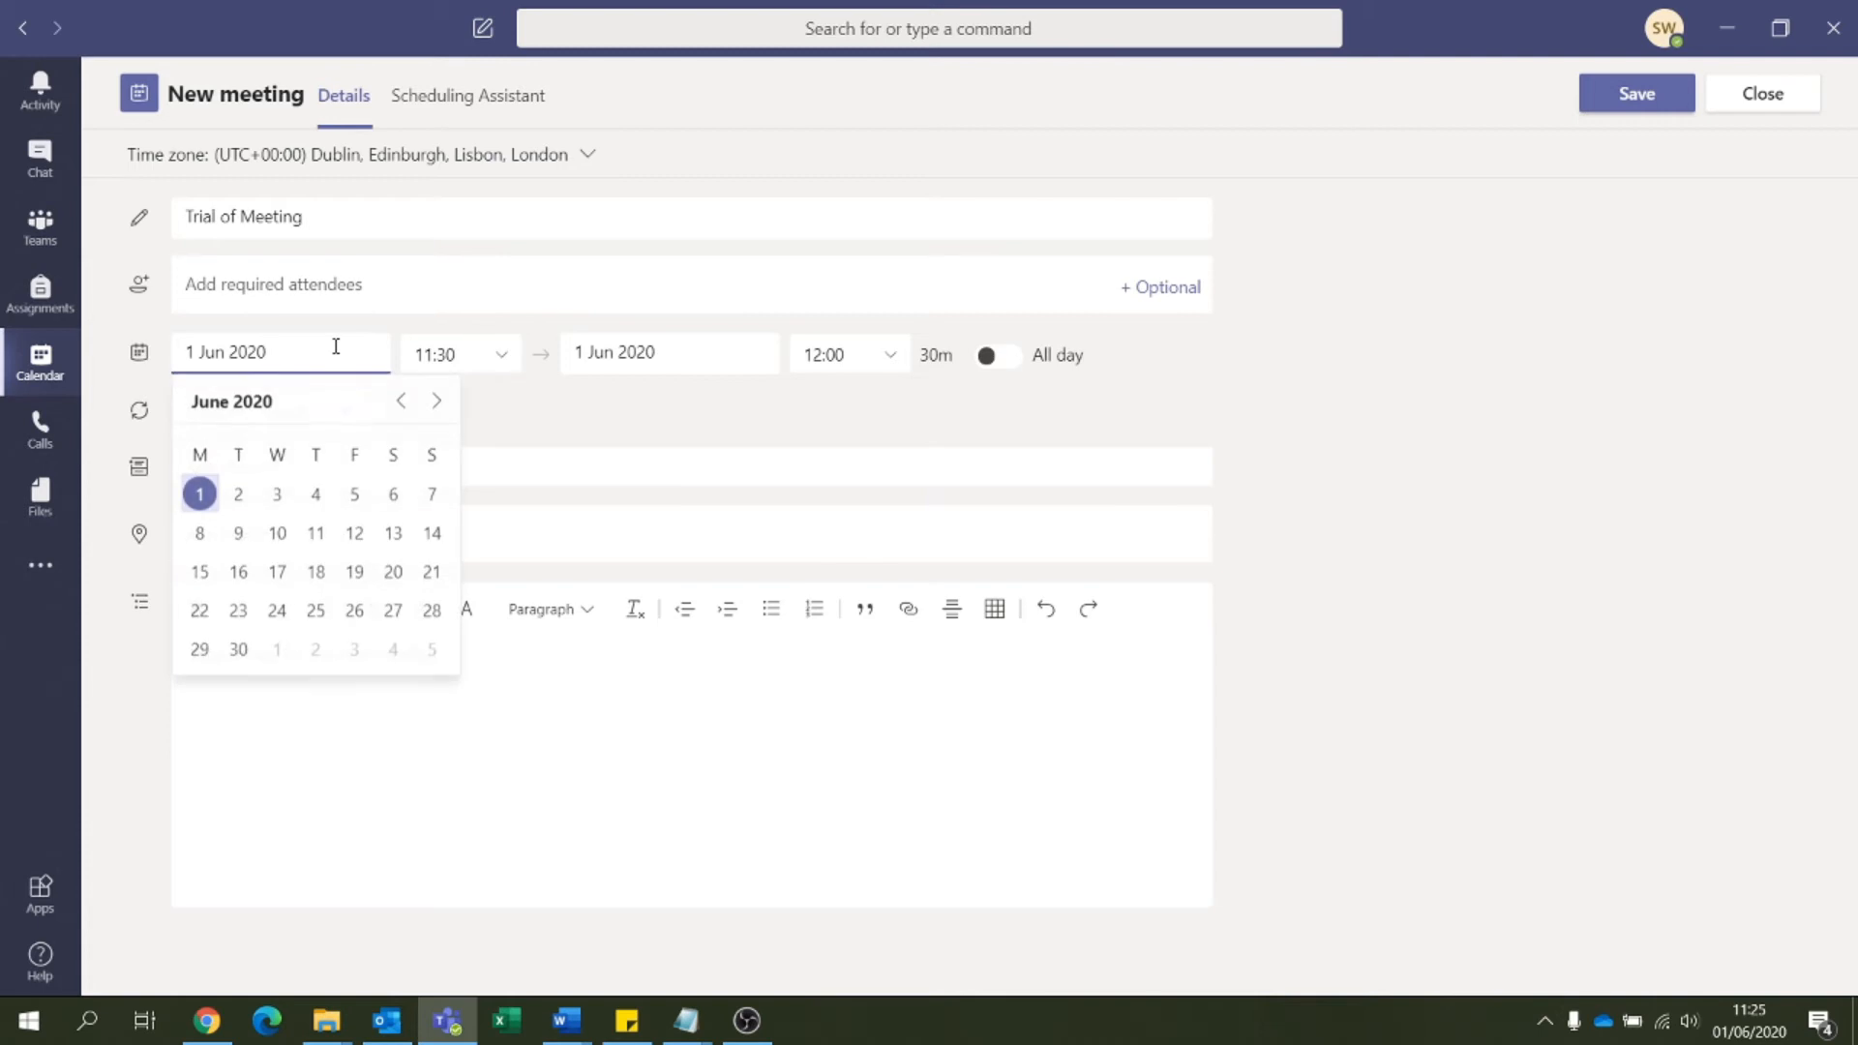
left_click(280, 535)
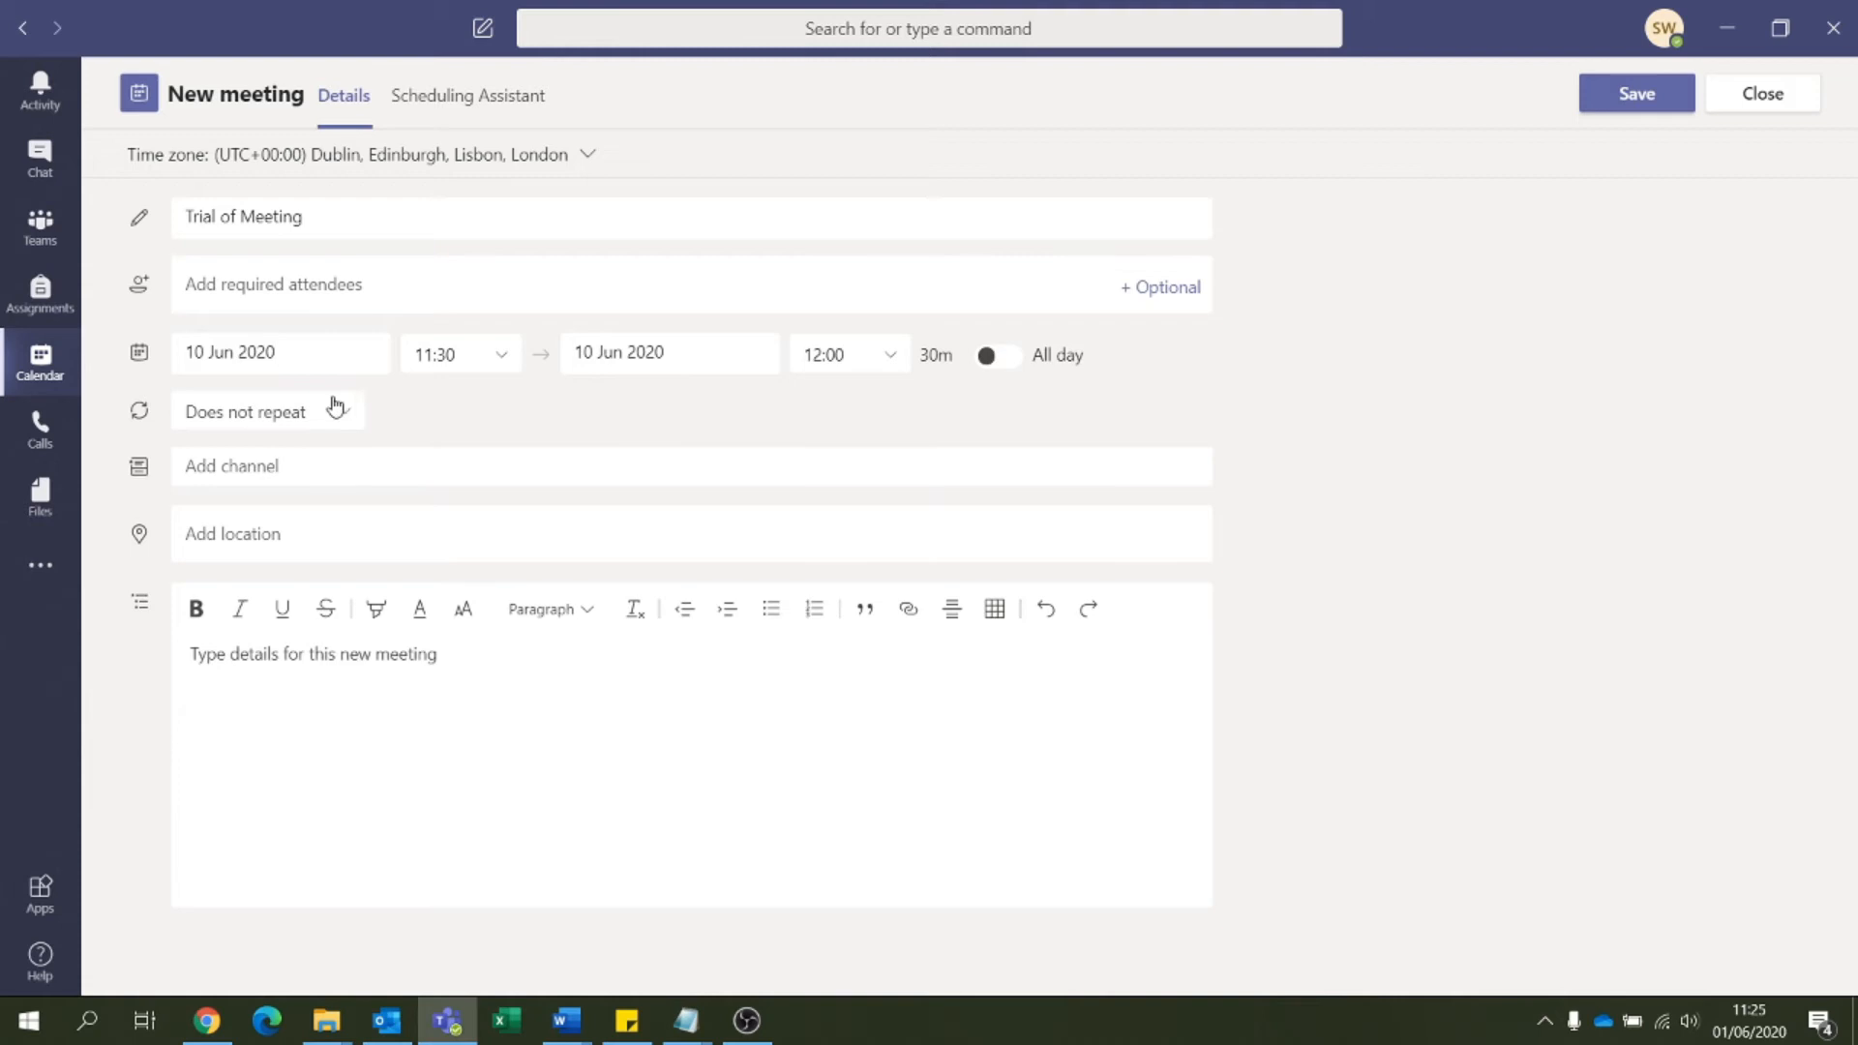
Step: Try assigning the meeting to the General channel of the team between Odin and Thor, and remove the channel again
left_click(312, 470)
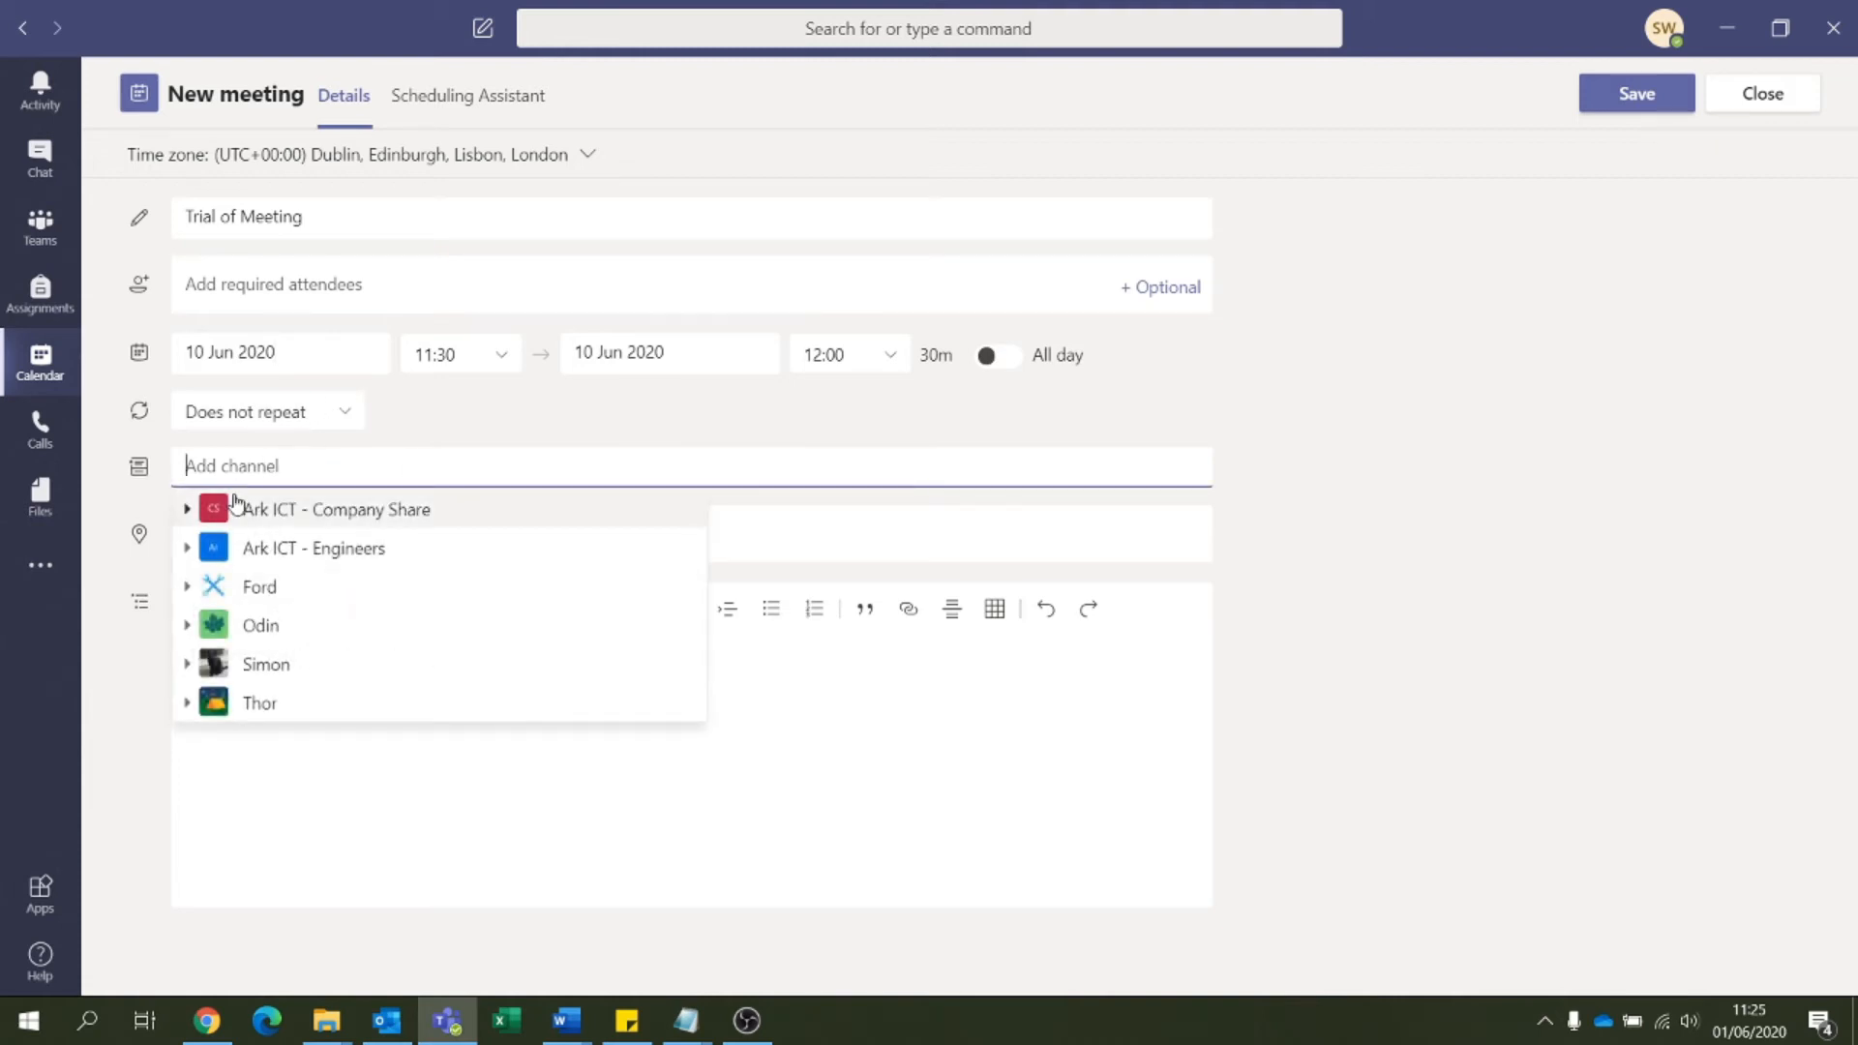
left_click(188, 665)
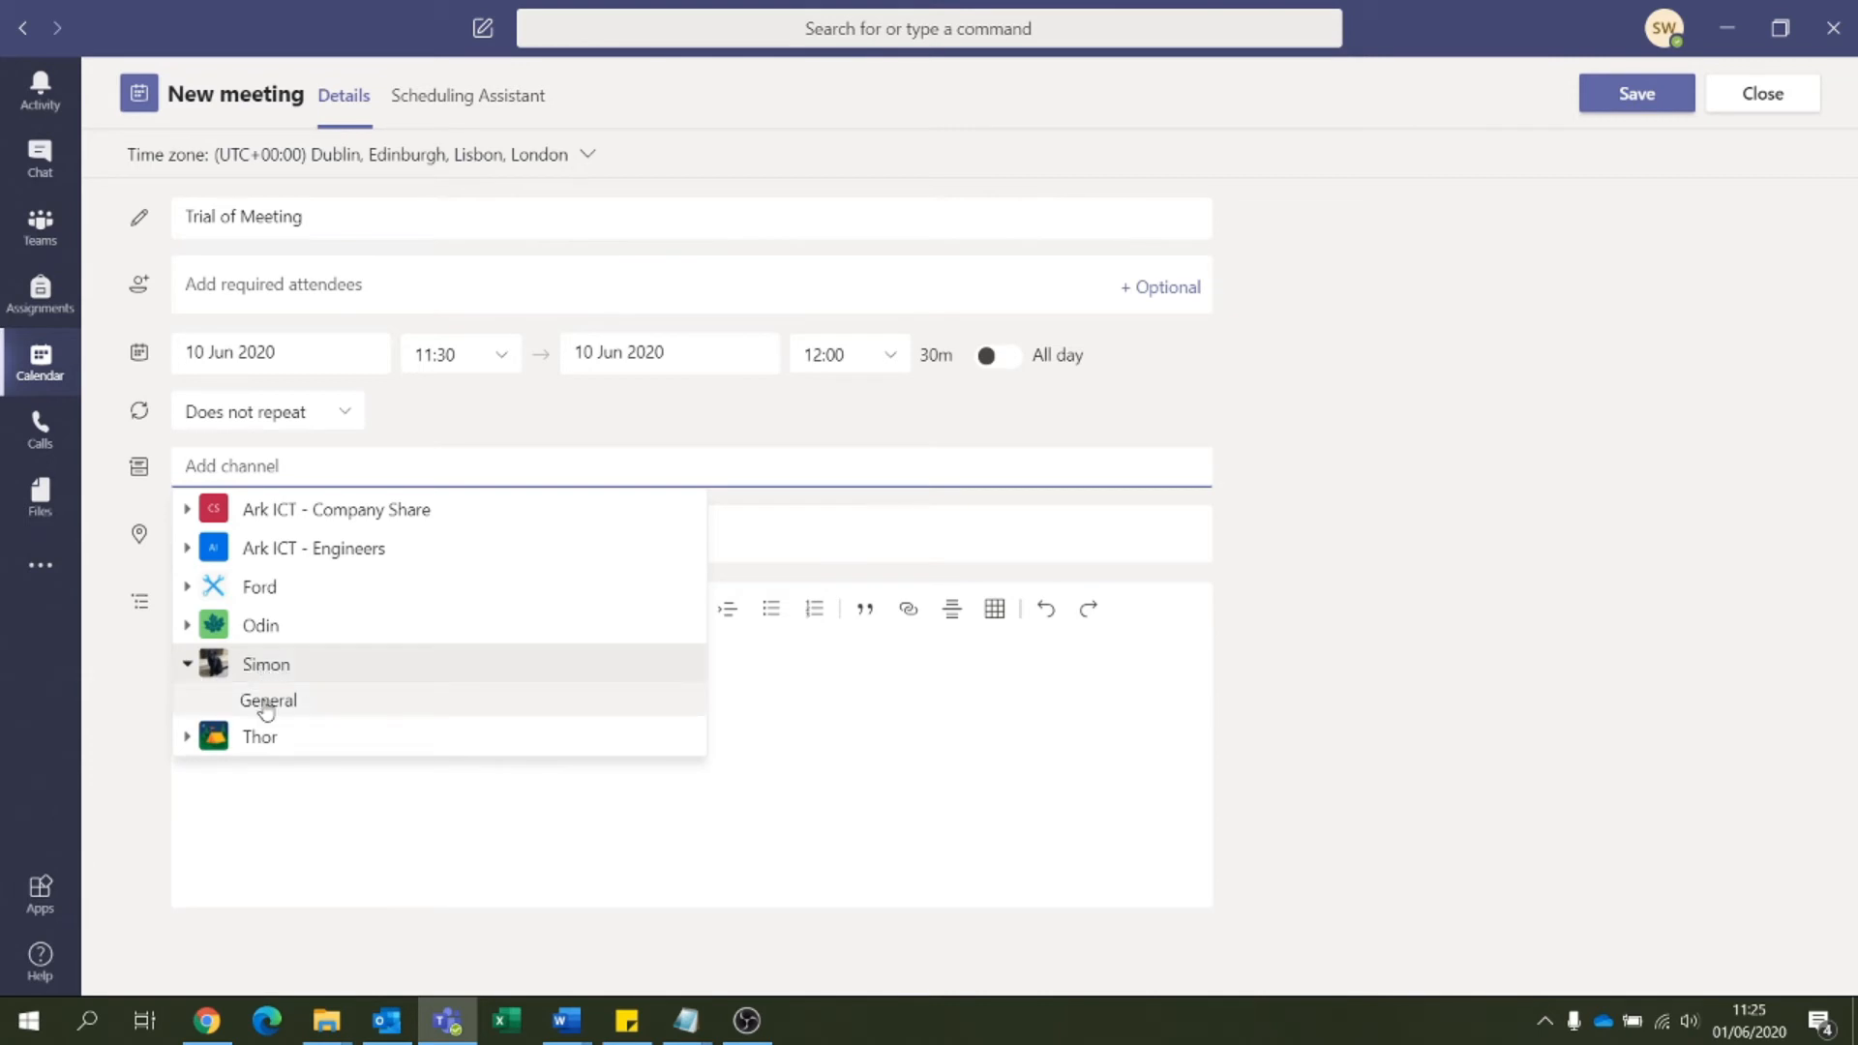
left_click(263, 698)
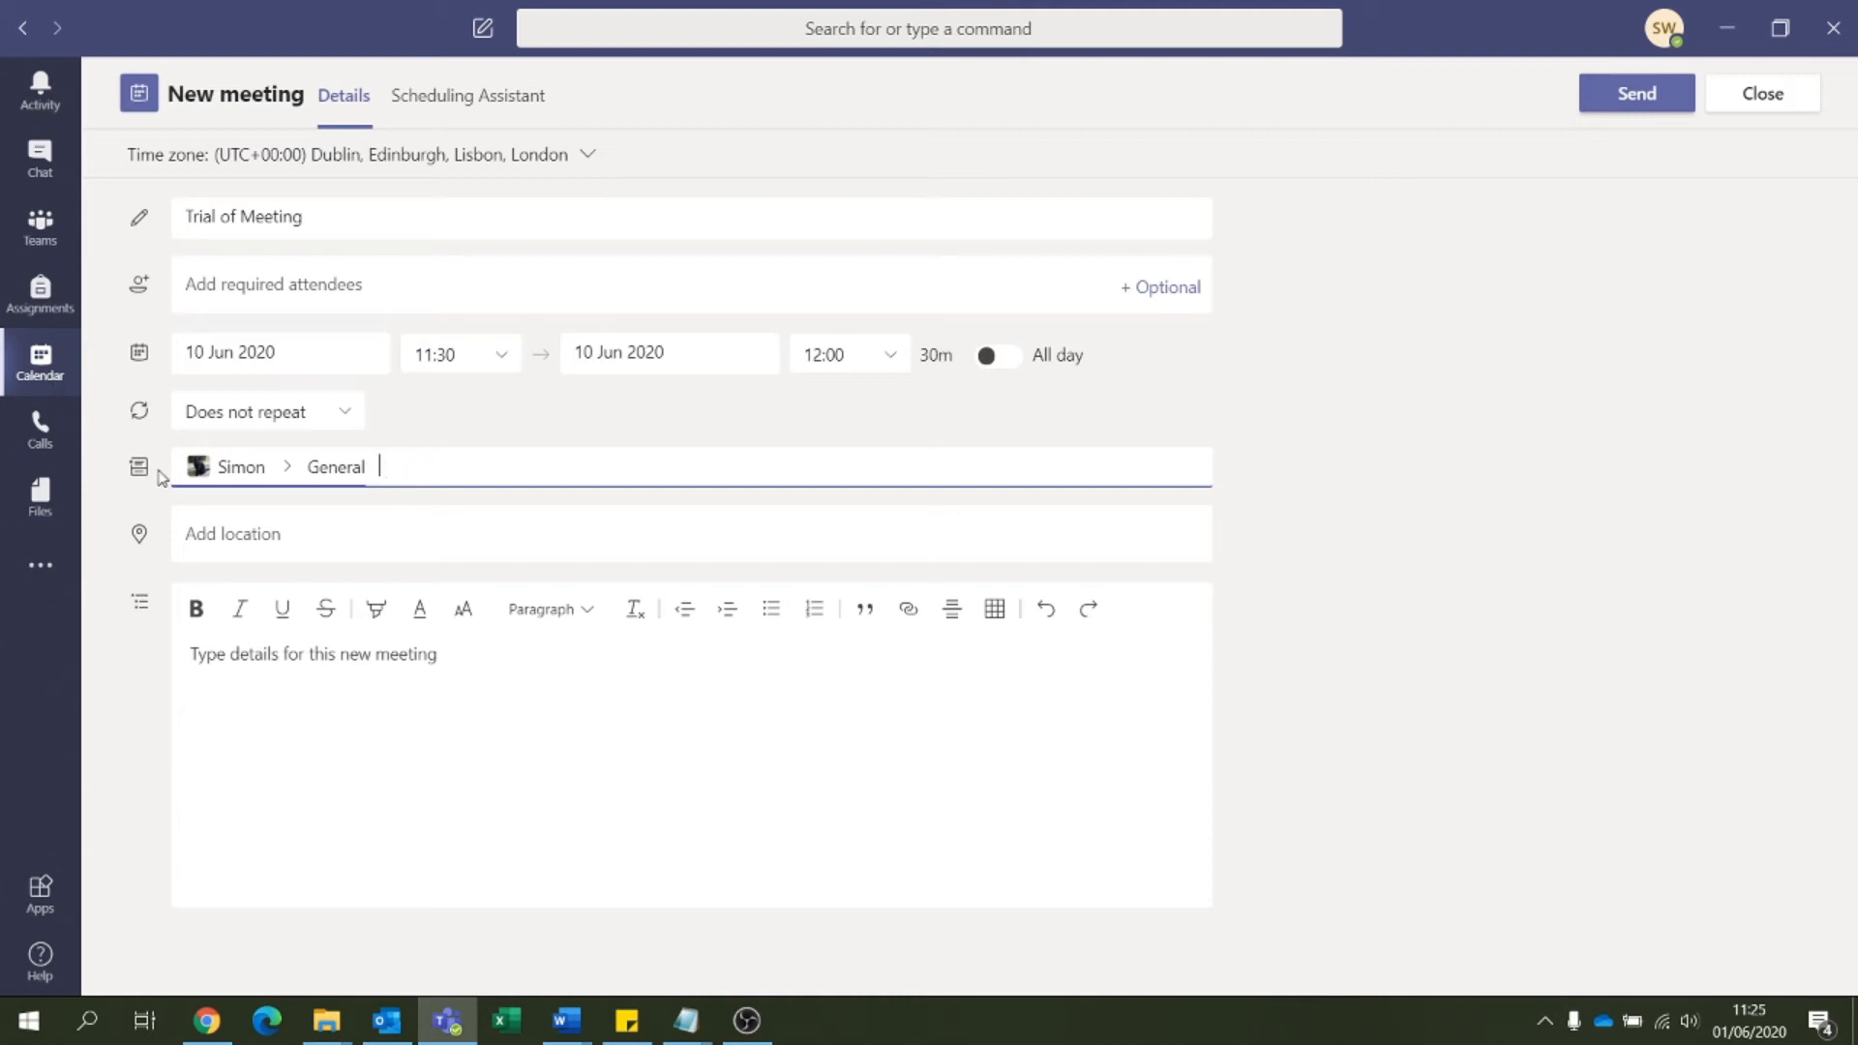
left_click(359, 492)
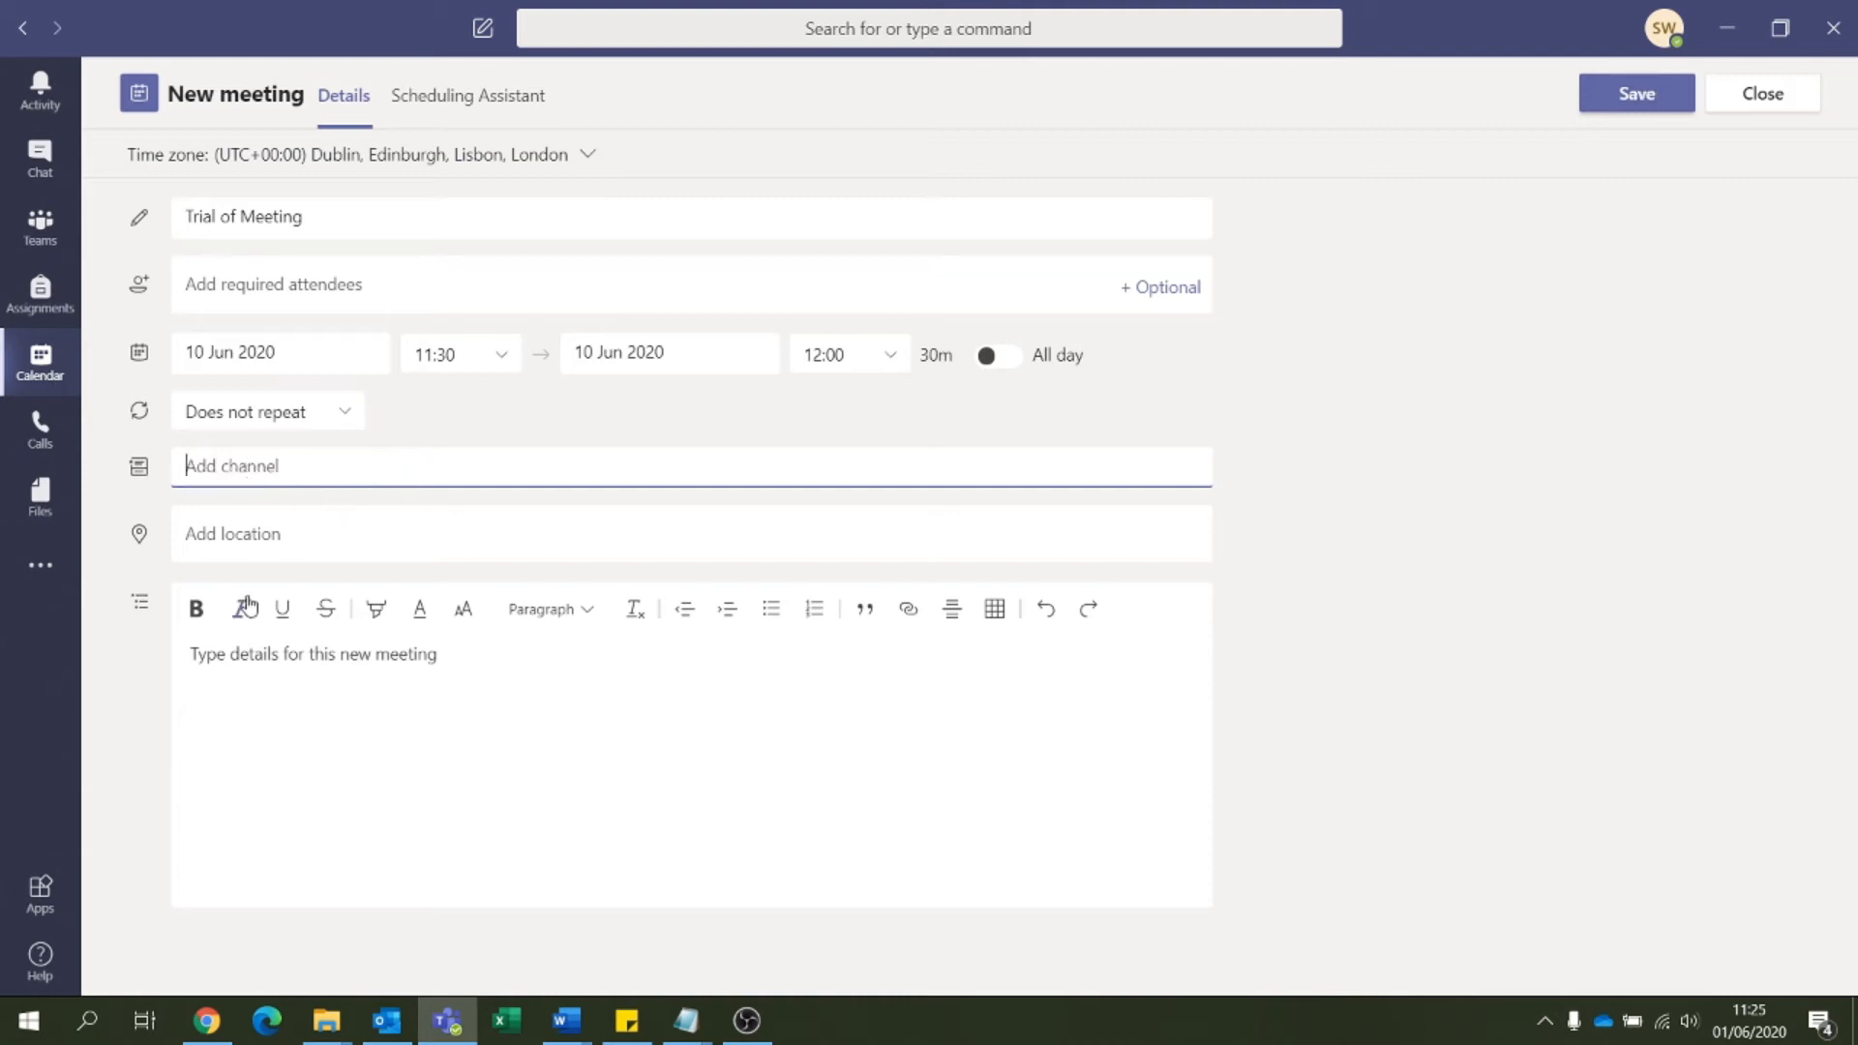
left_click(150, 476)
Step: Browse the Thor, Odin and Ford channels, and assign the meeting to the General channel of the team listed between Odin and Thor
left_click(203, 466)
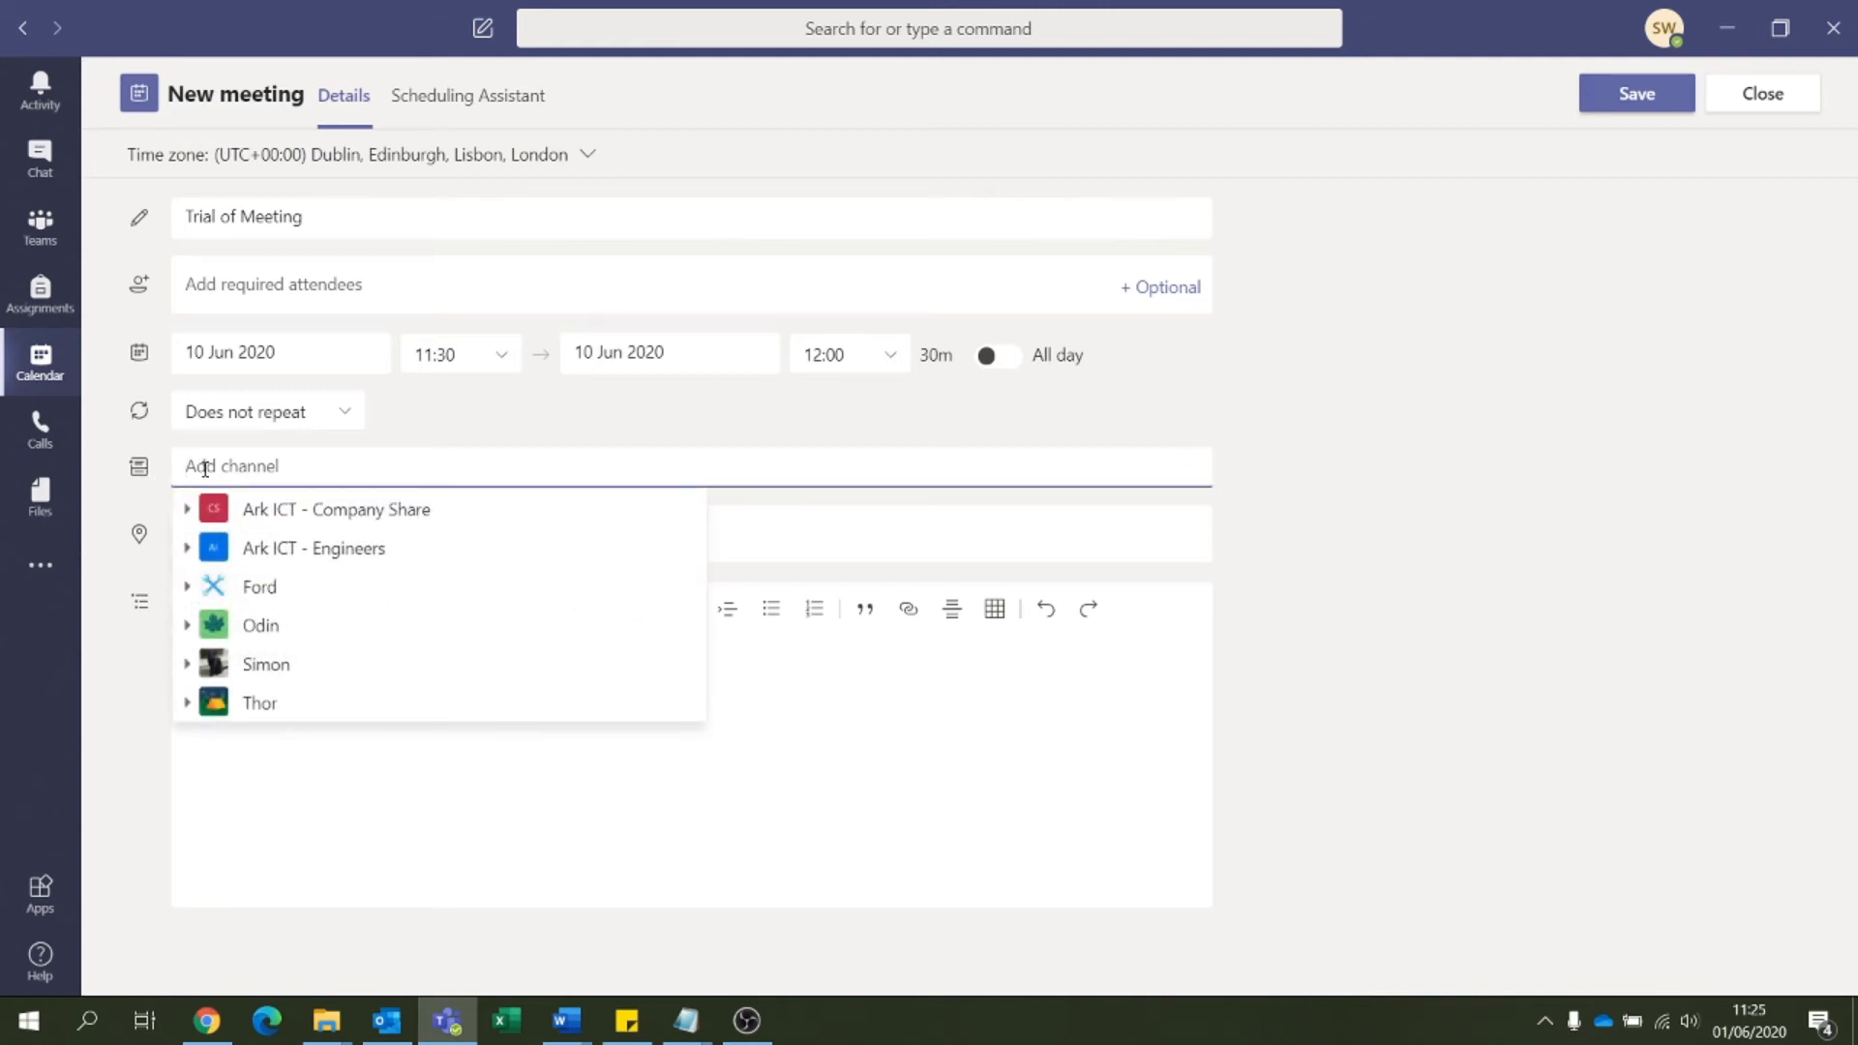
left_click(190, 706)
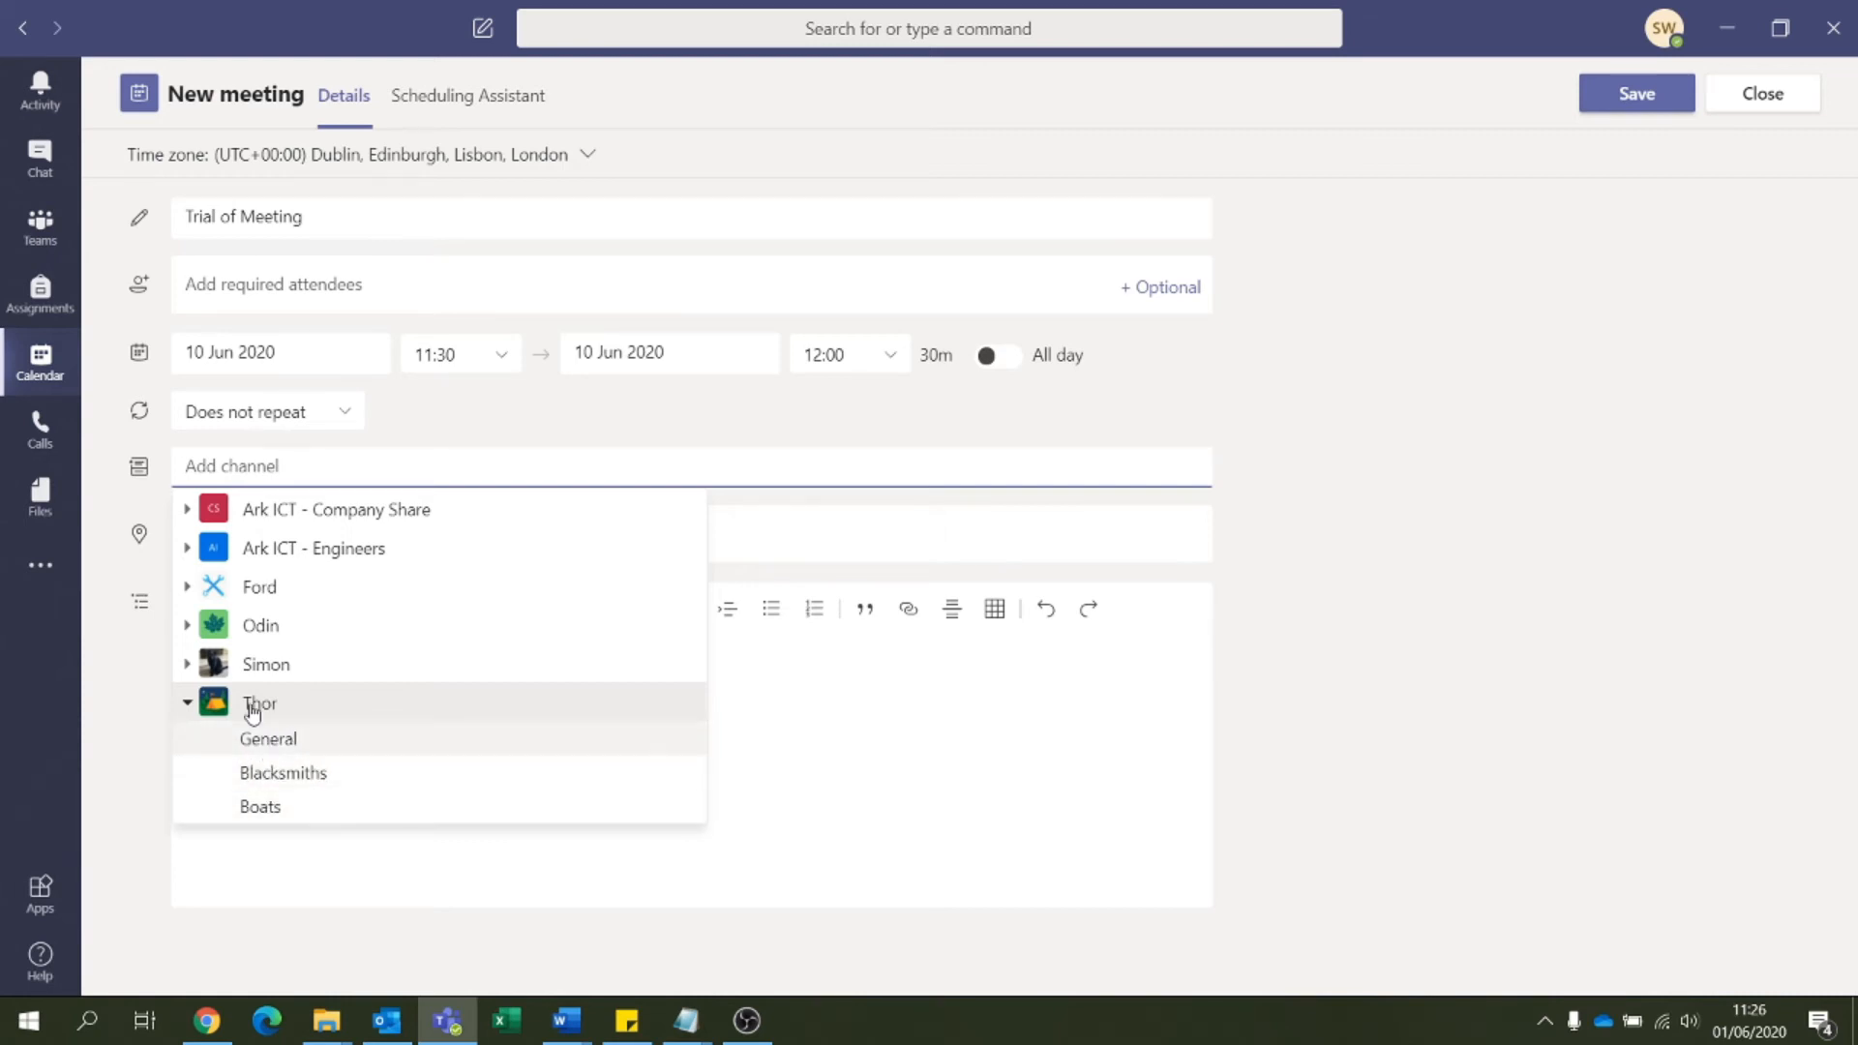
left_click(189, 626)
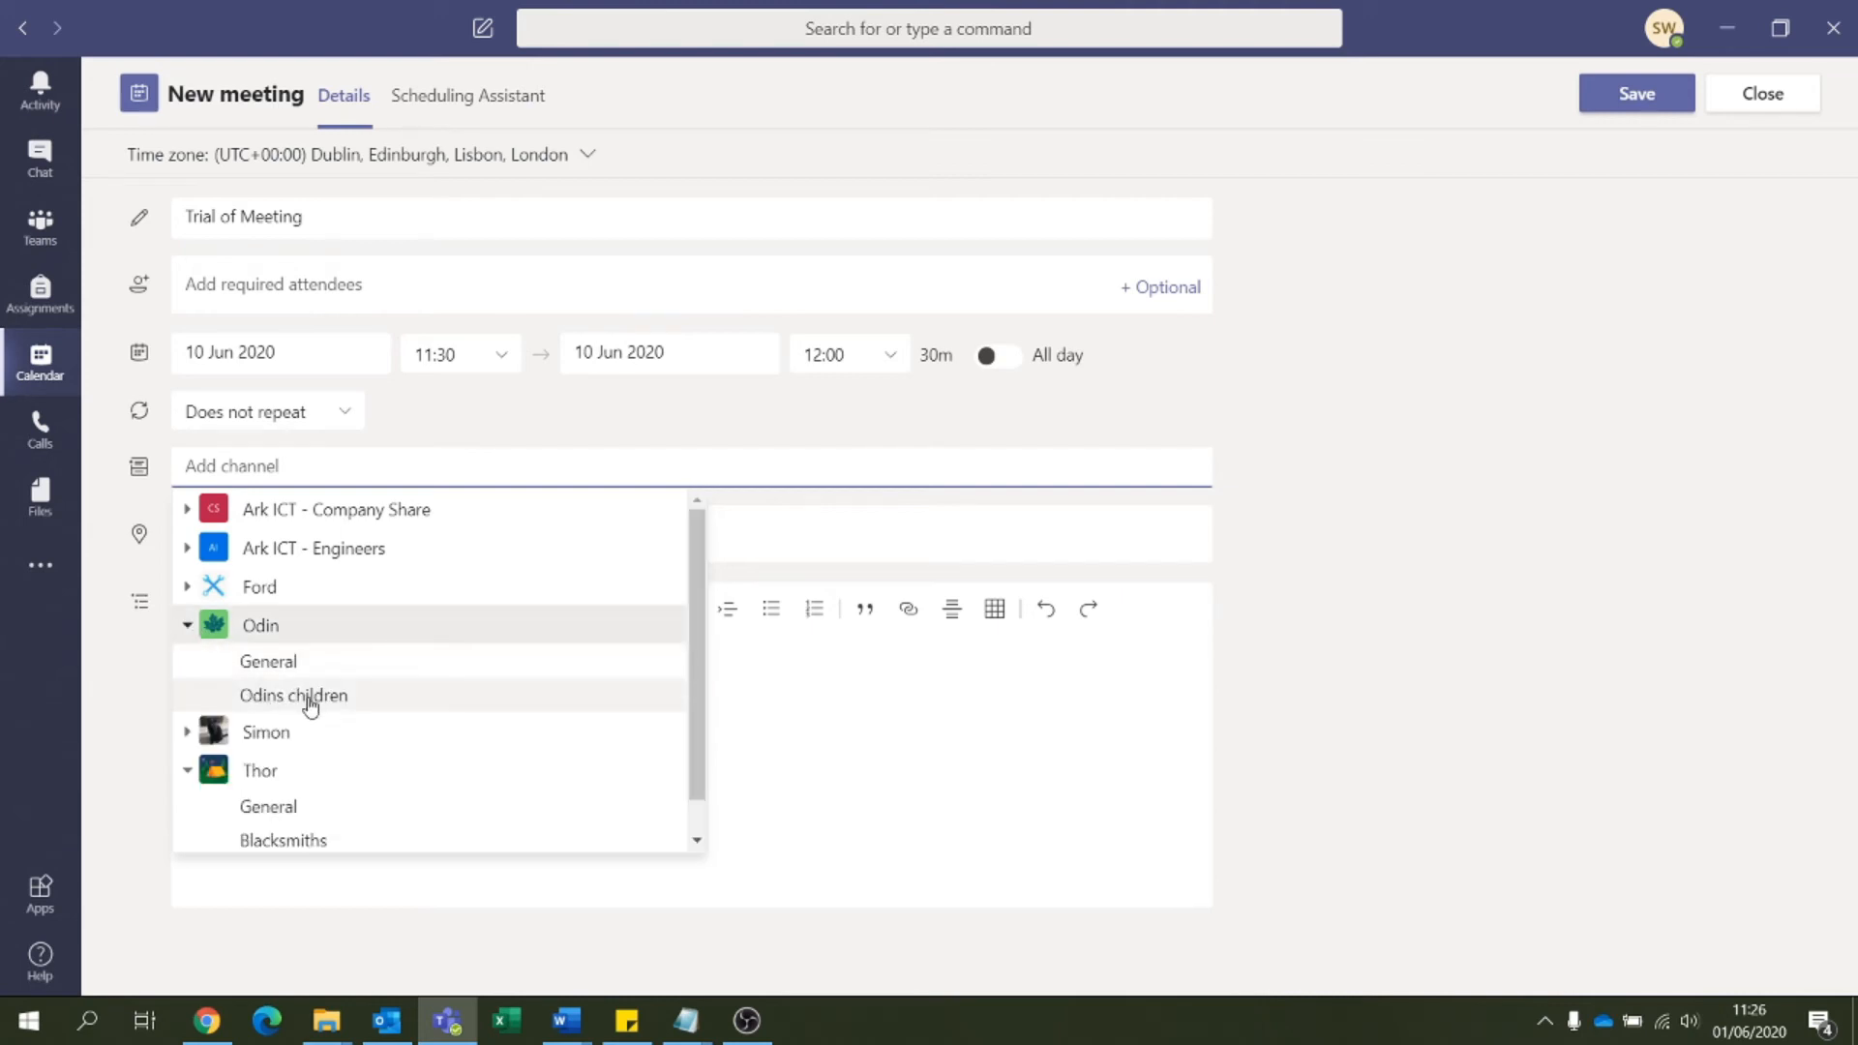
scroll(542, 683, "down", 1)
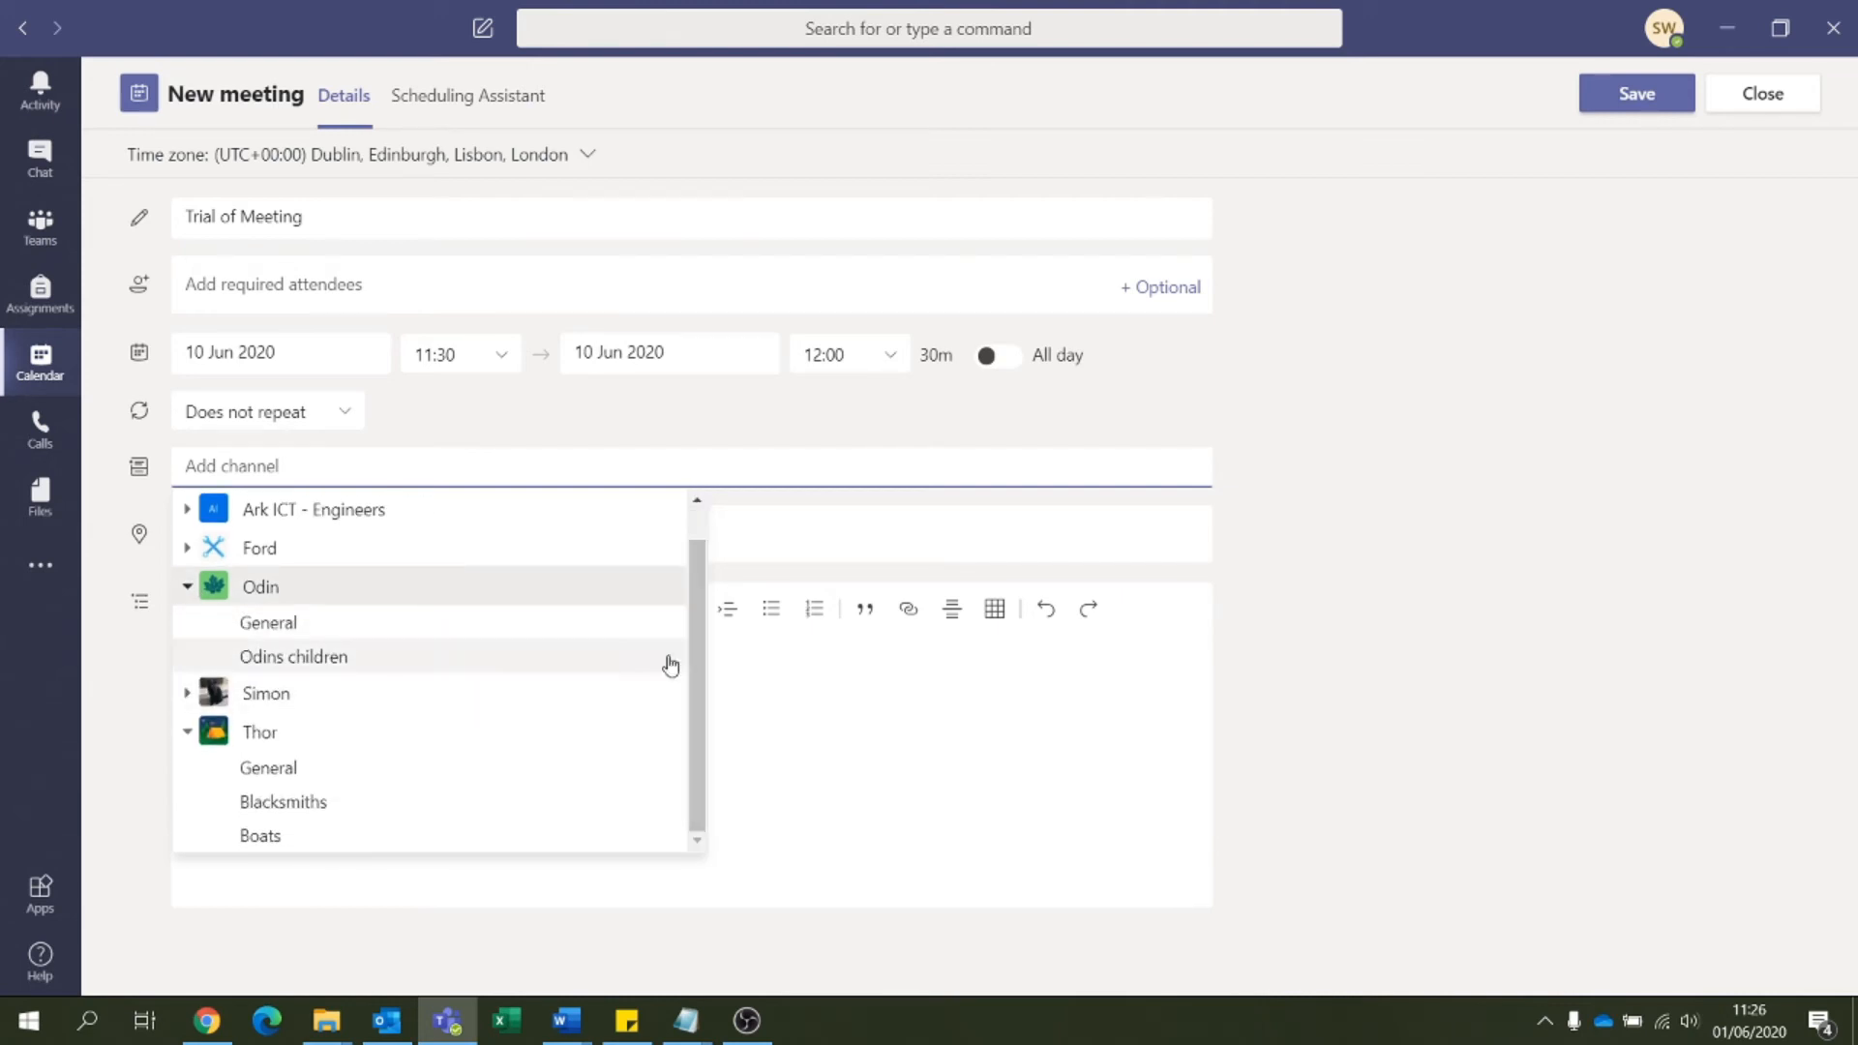
scroll(303, 556, "up", 1)
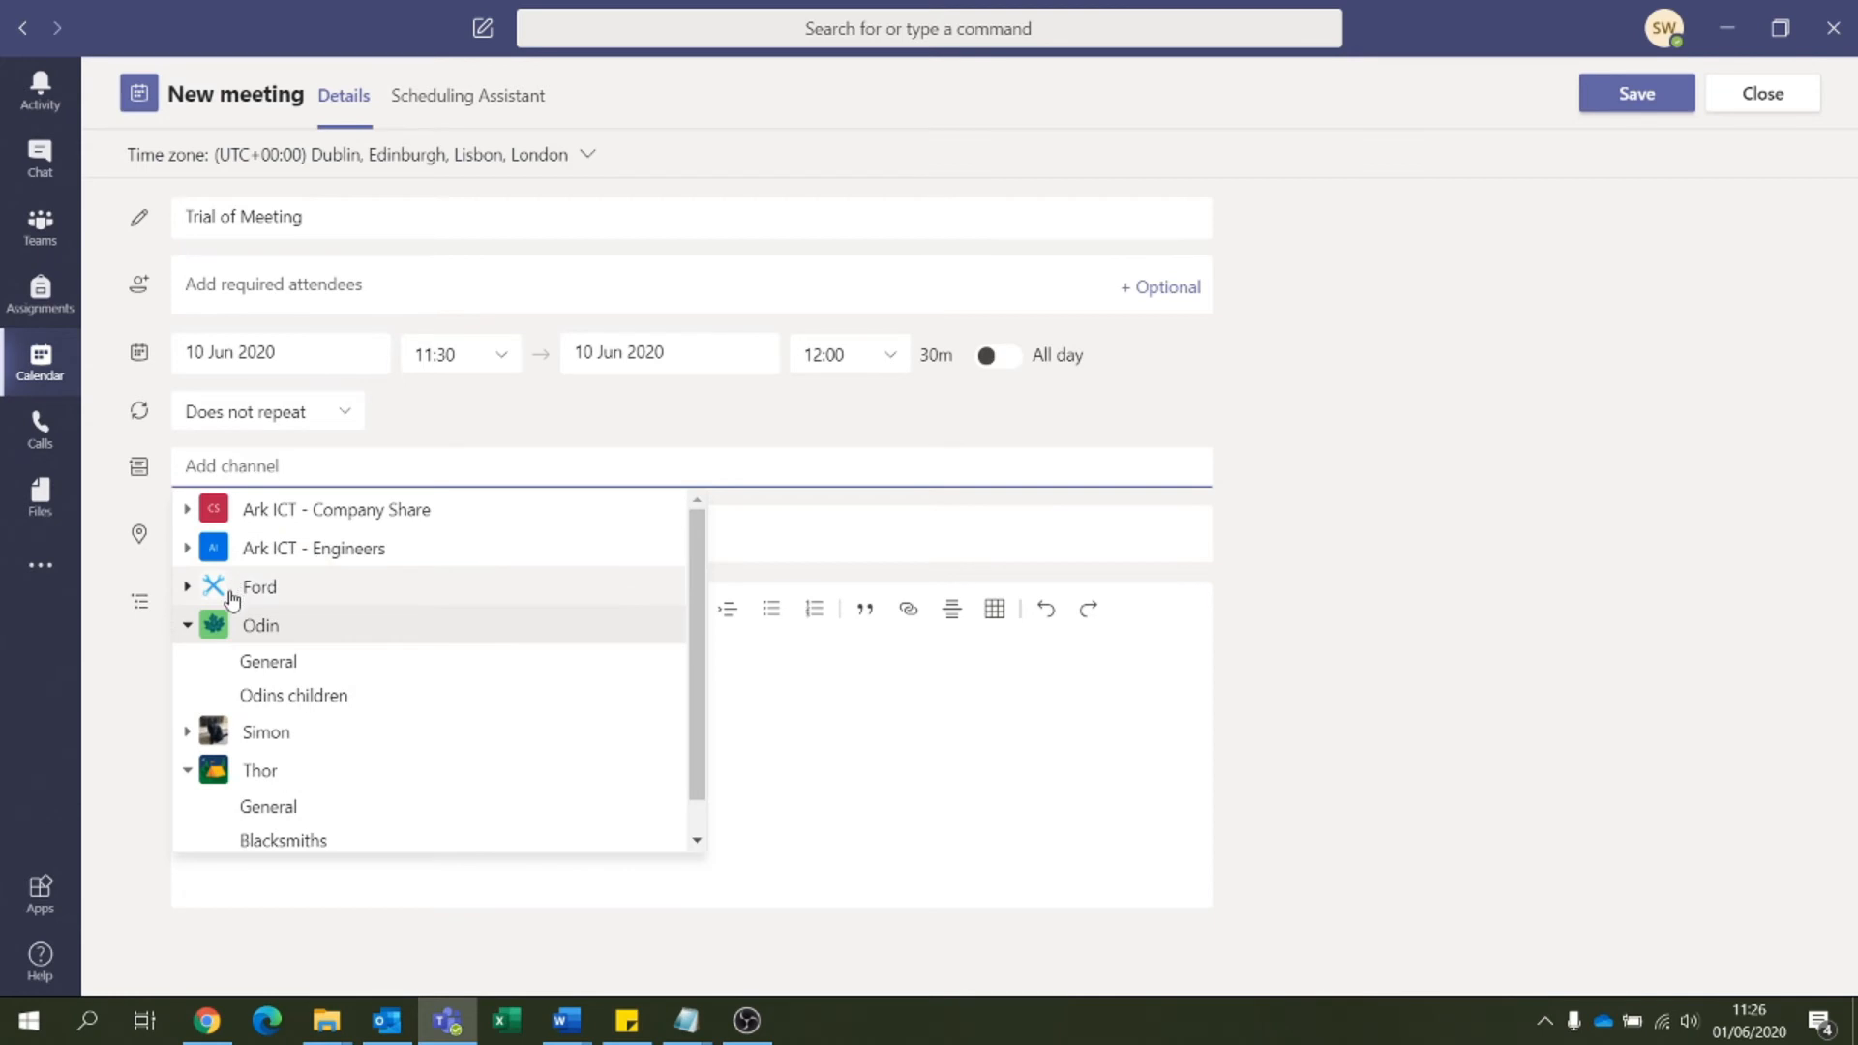
left_click(188, 586)
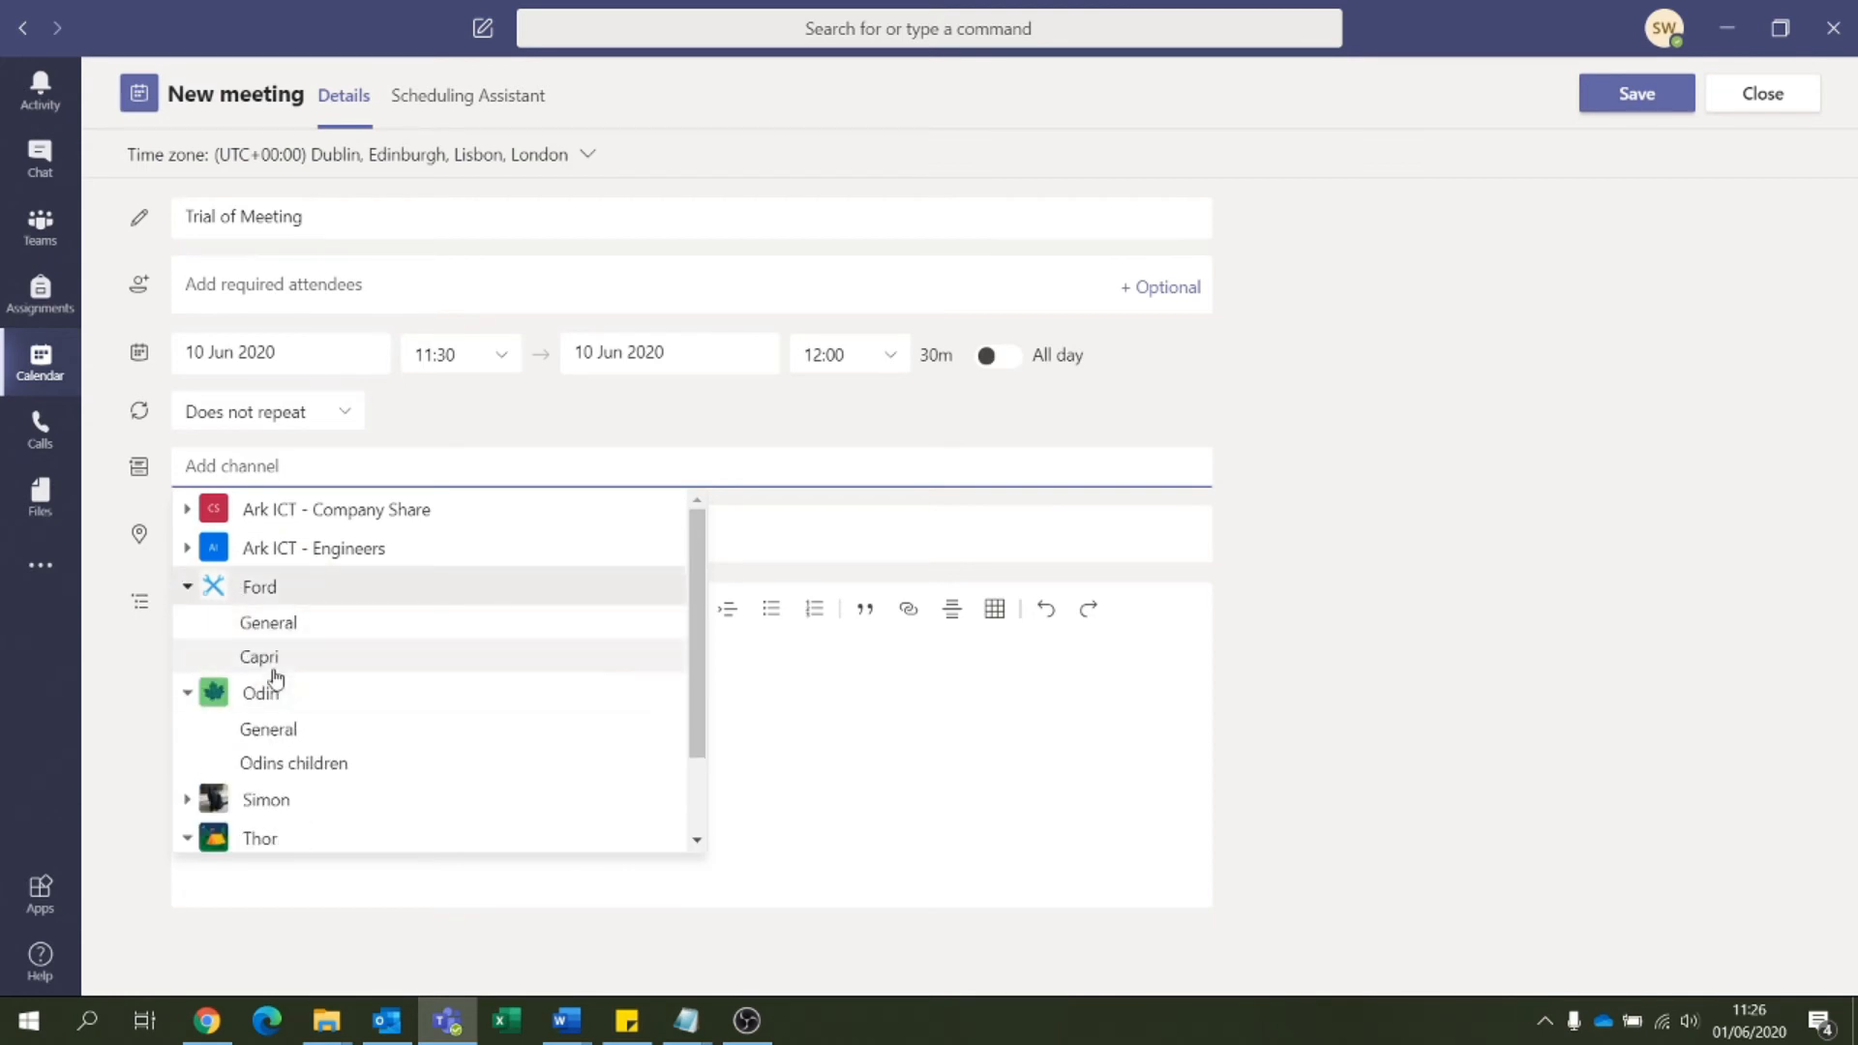
left_click(274, 813)
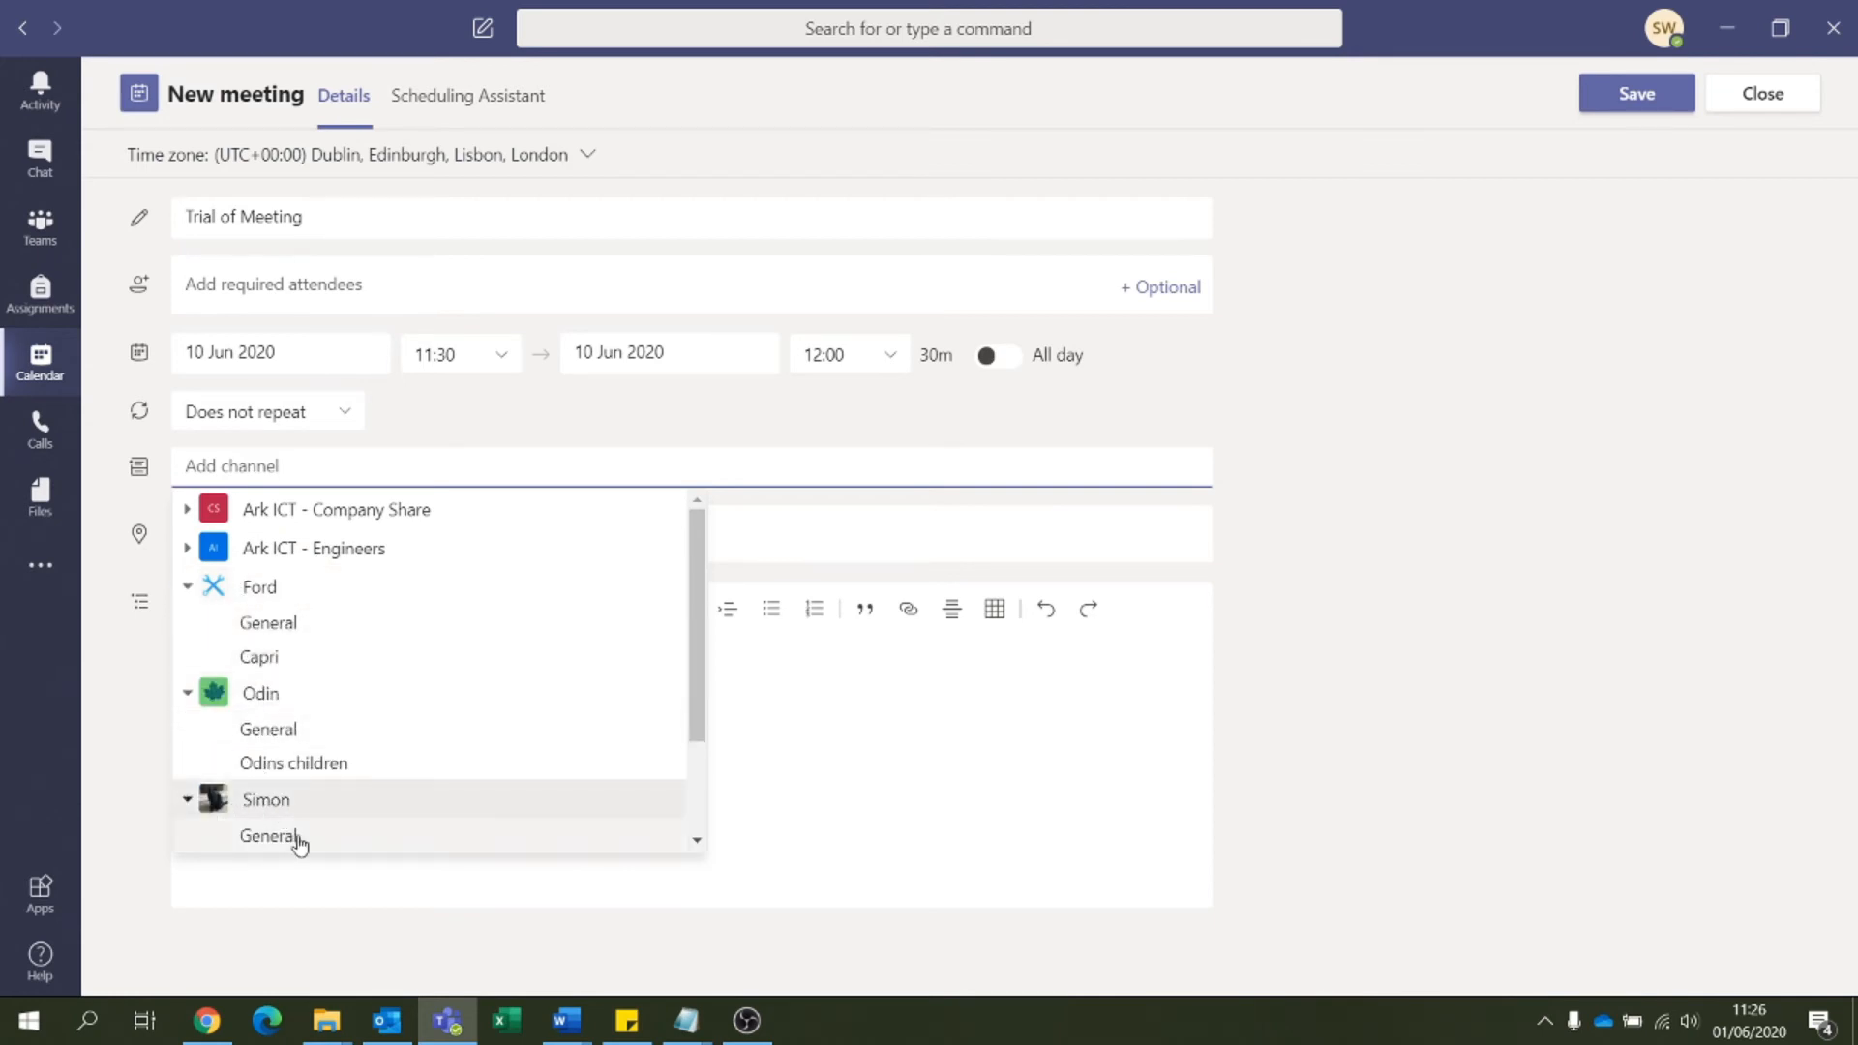
scroll(290, 833, "down", 3)
left_click(278, 699)
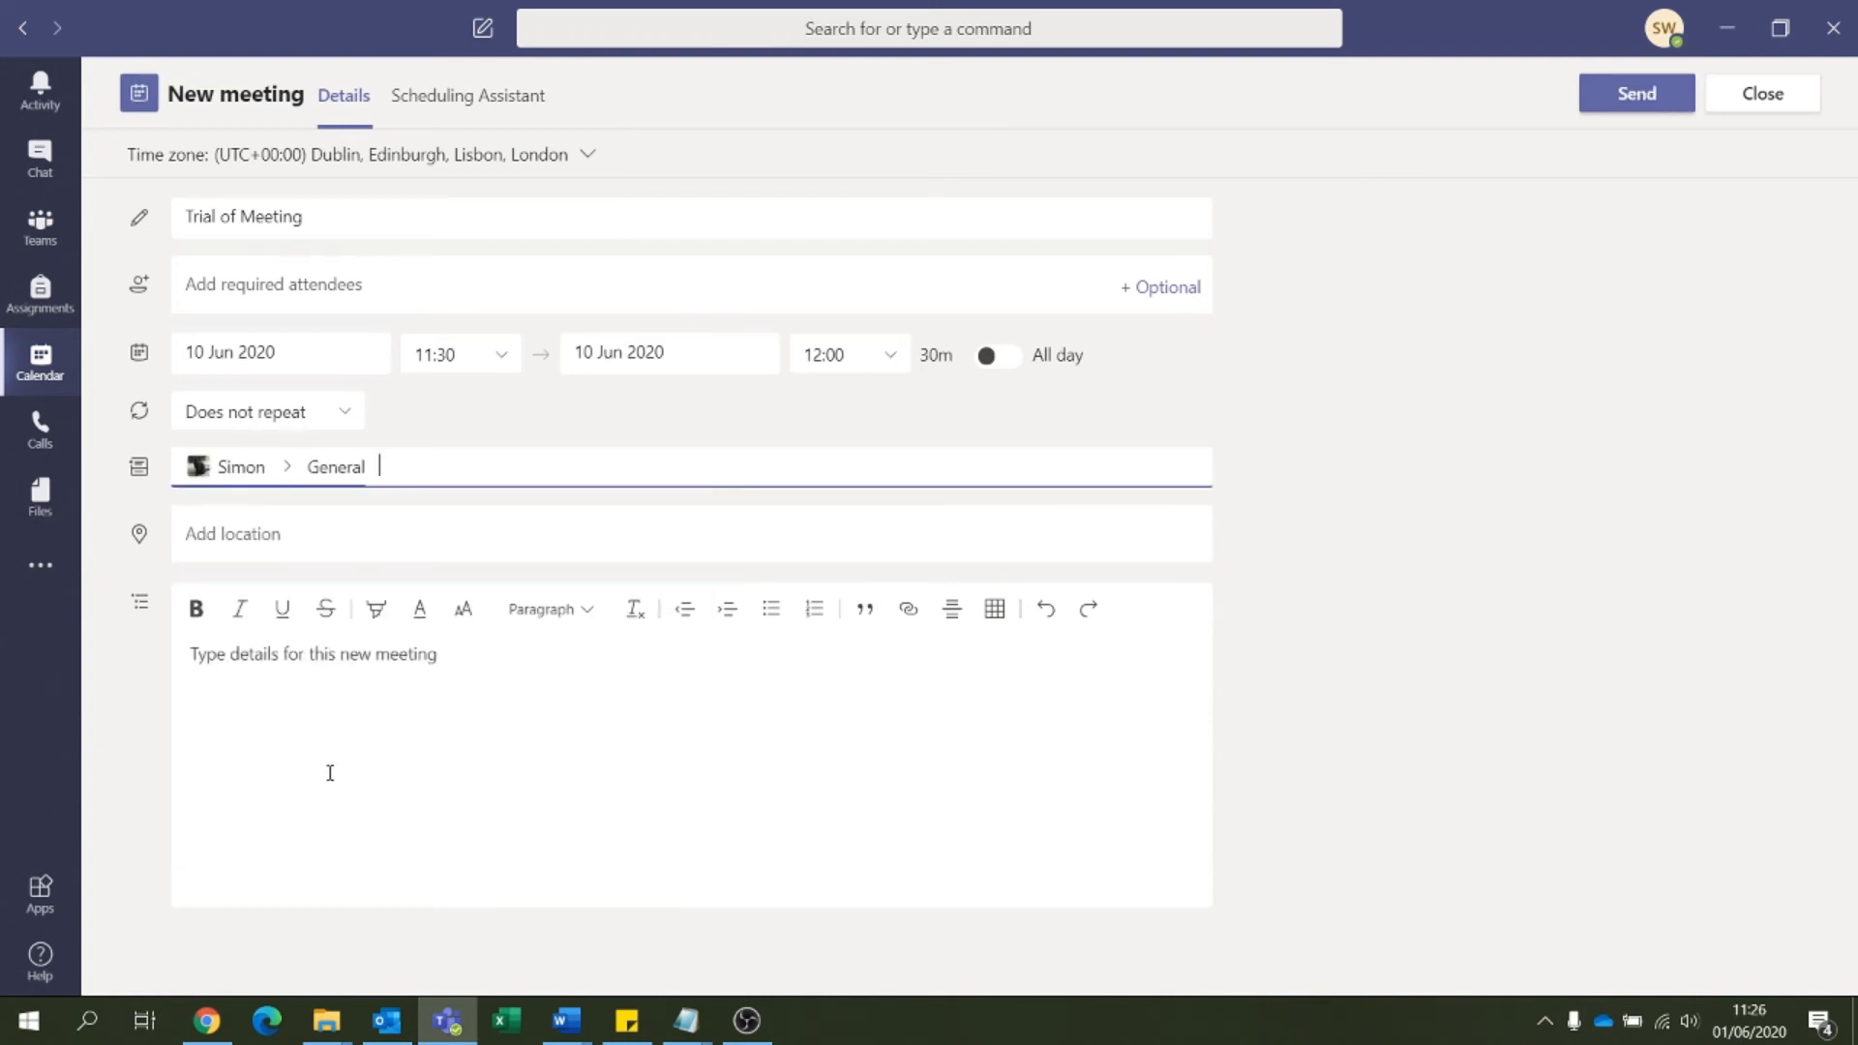
Step: Add "Coffee and doughnuts" as the meeting details and send the meeting to the channel
left_click(502, 689)
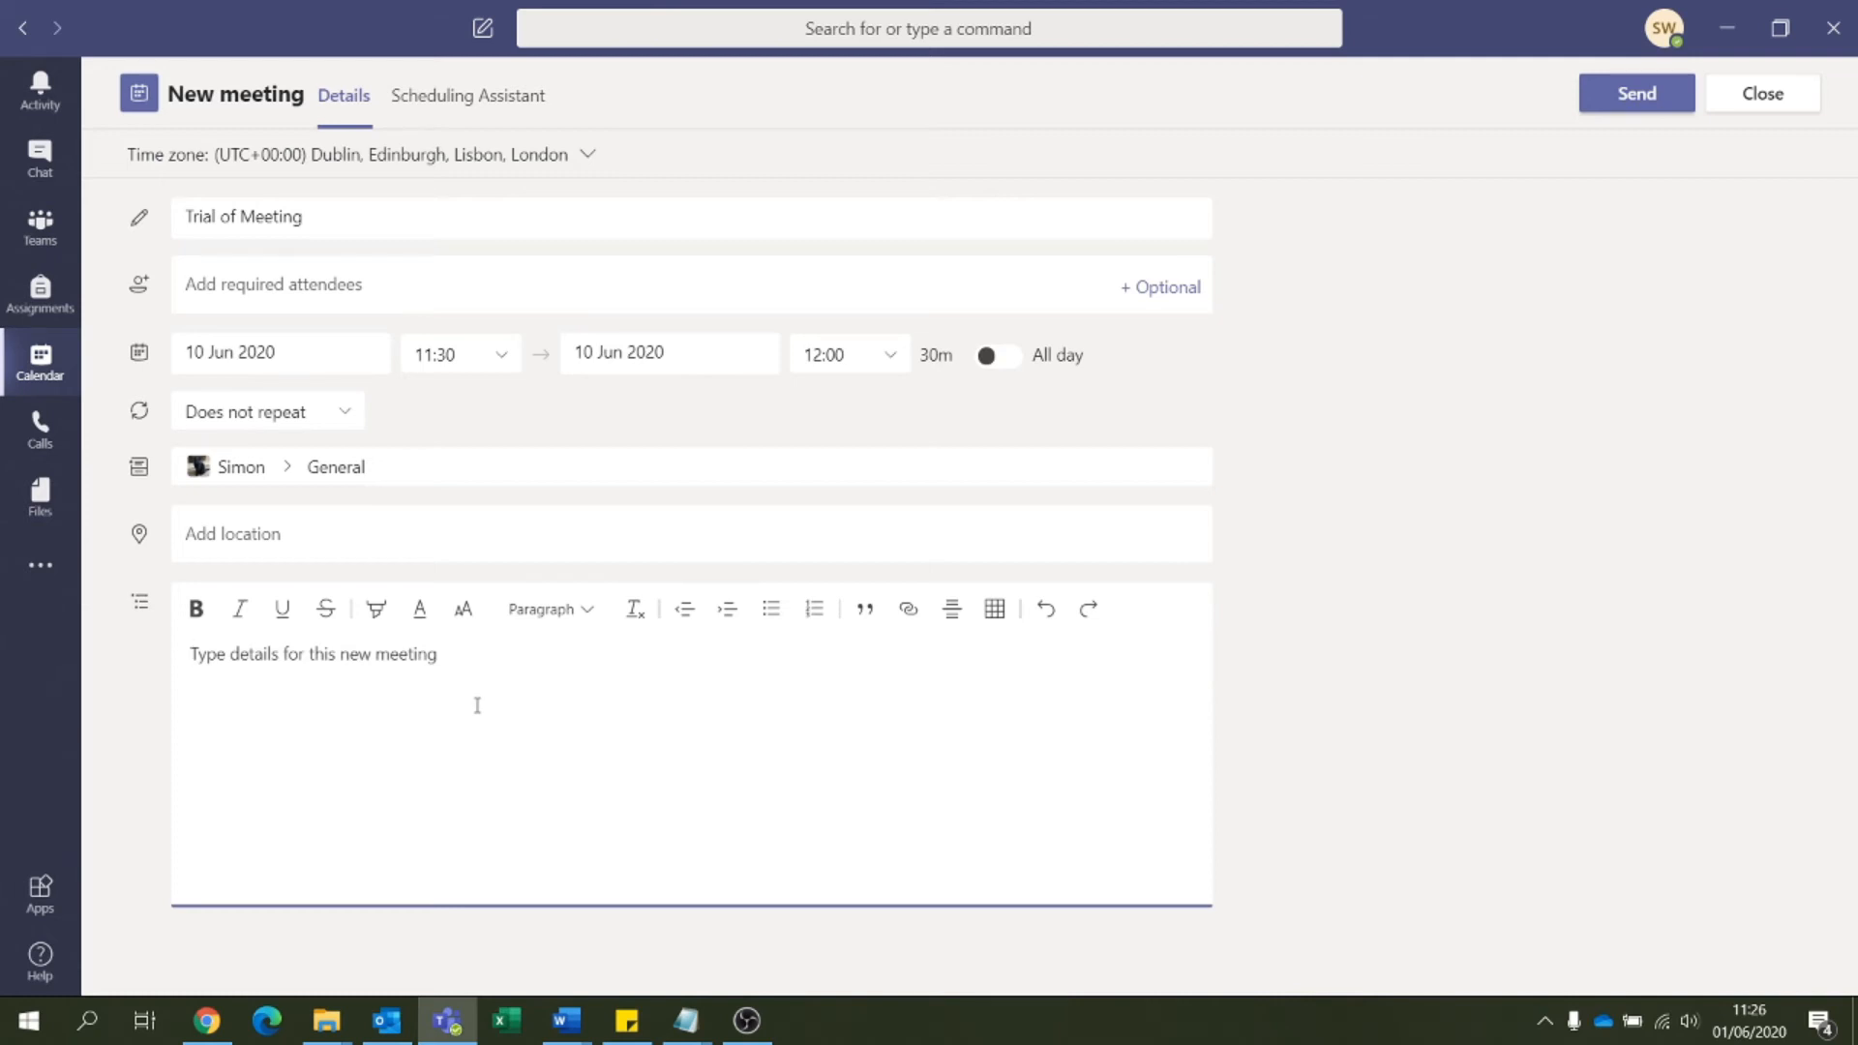
type("Coffee and doughnuts")
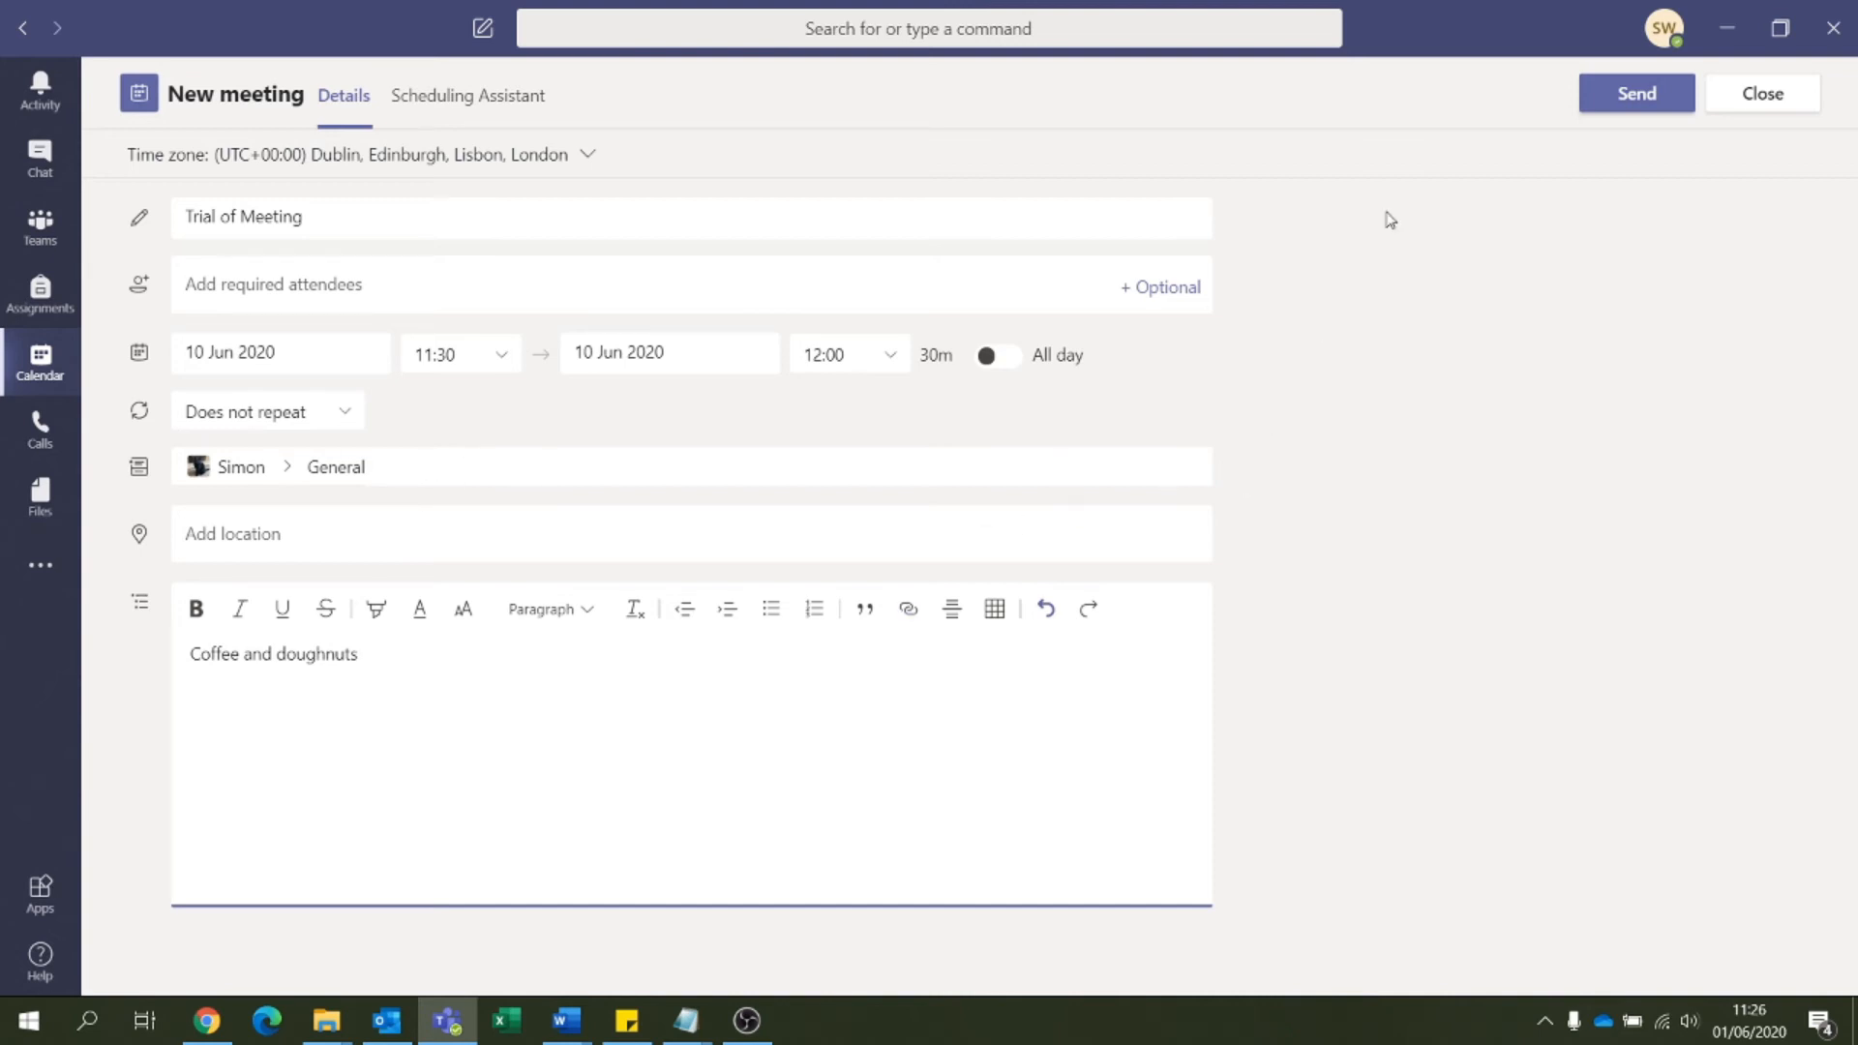
left_click(1650, 91)
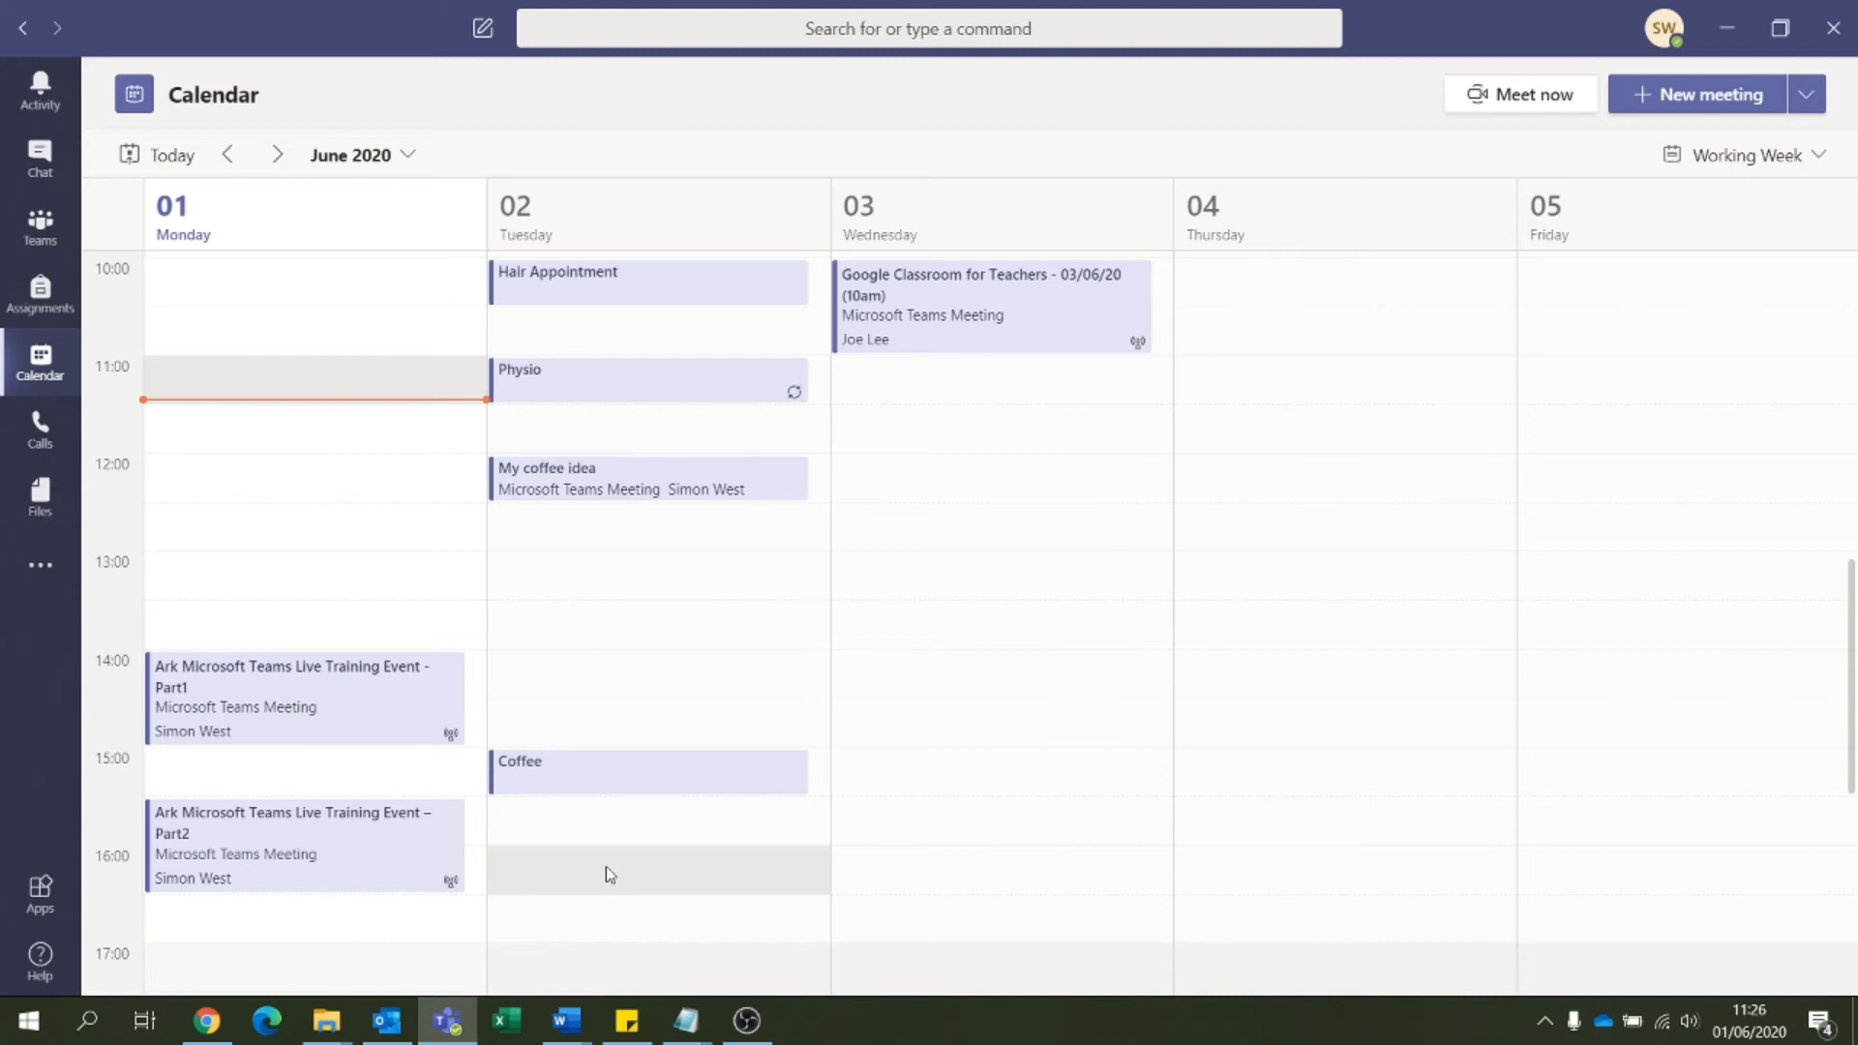
Step: Switch to Outlook, find the "Trial of Meeting" invitation in Deleted Items, accept it and send the response immediately
left_click(390, 1036)
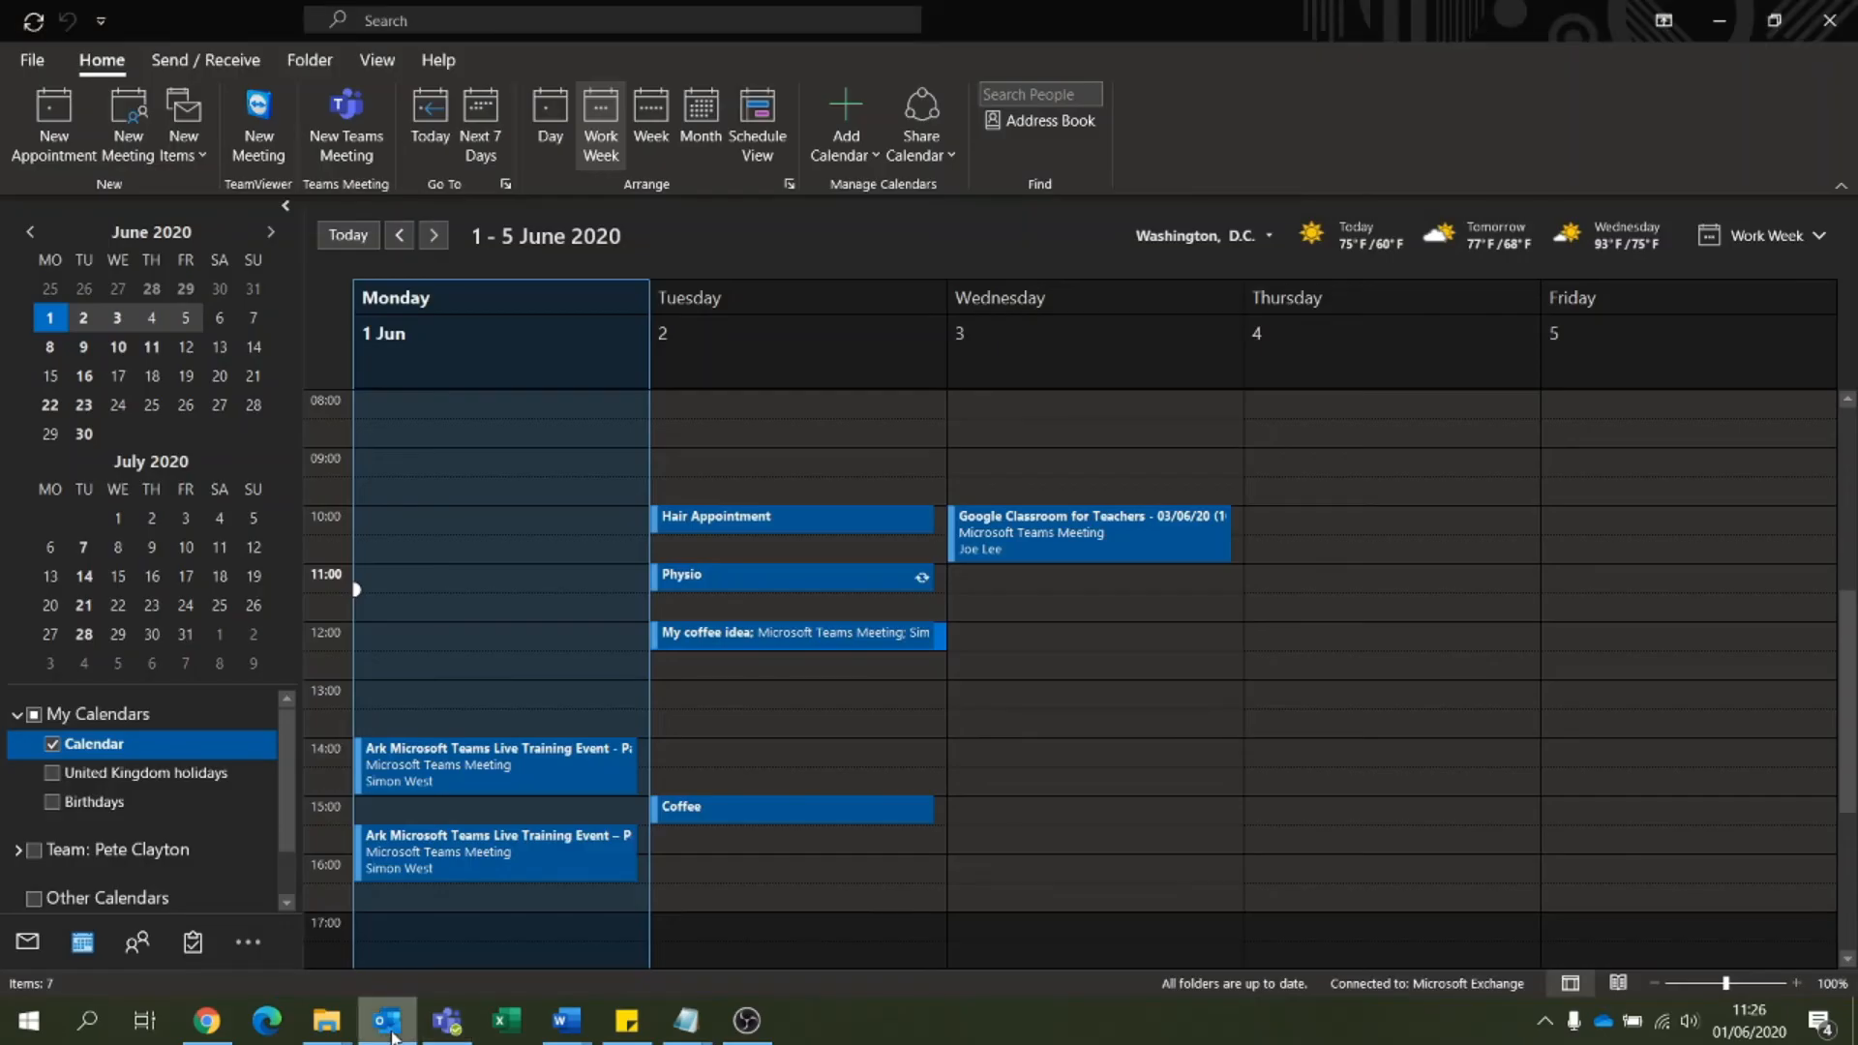
left_click(21, 943)
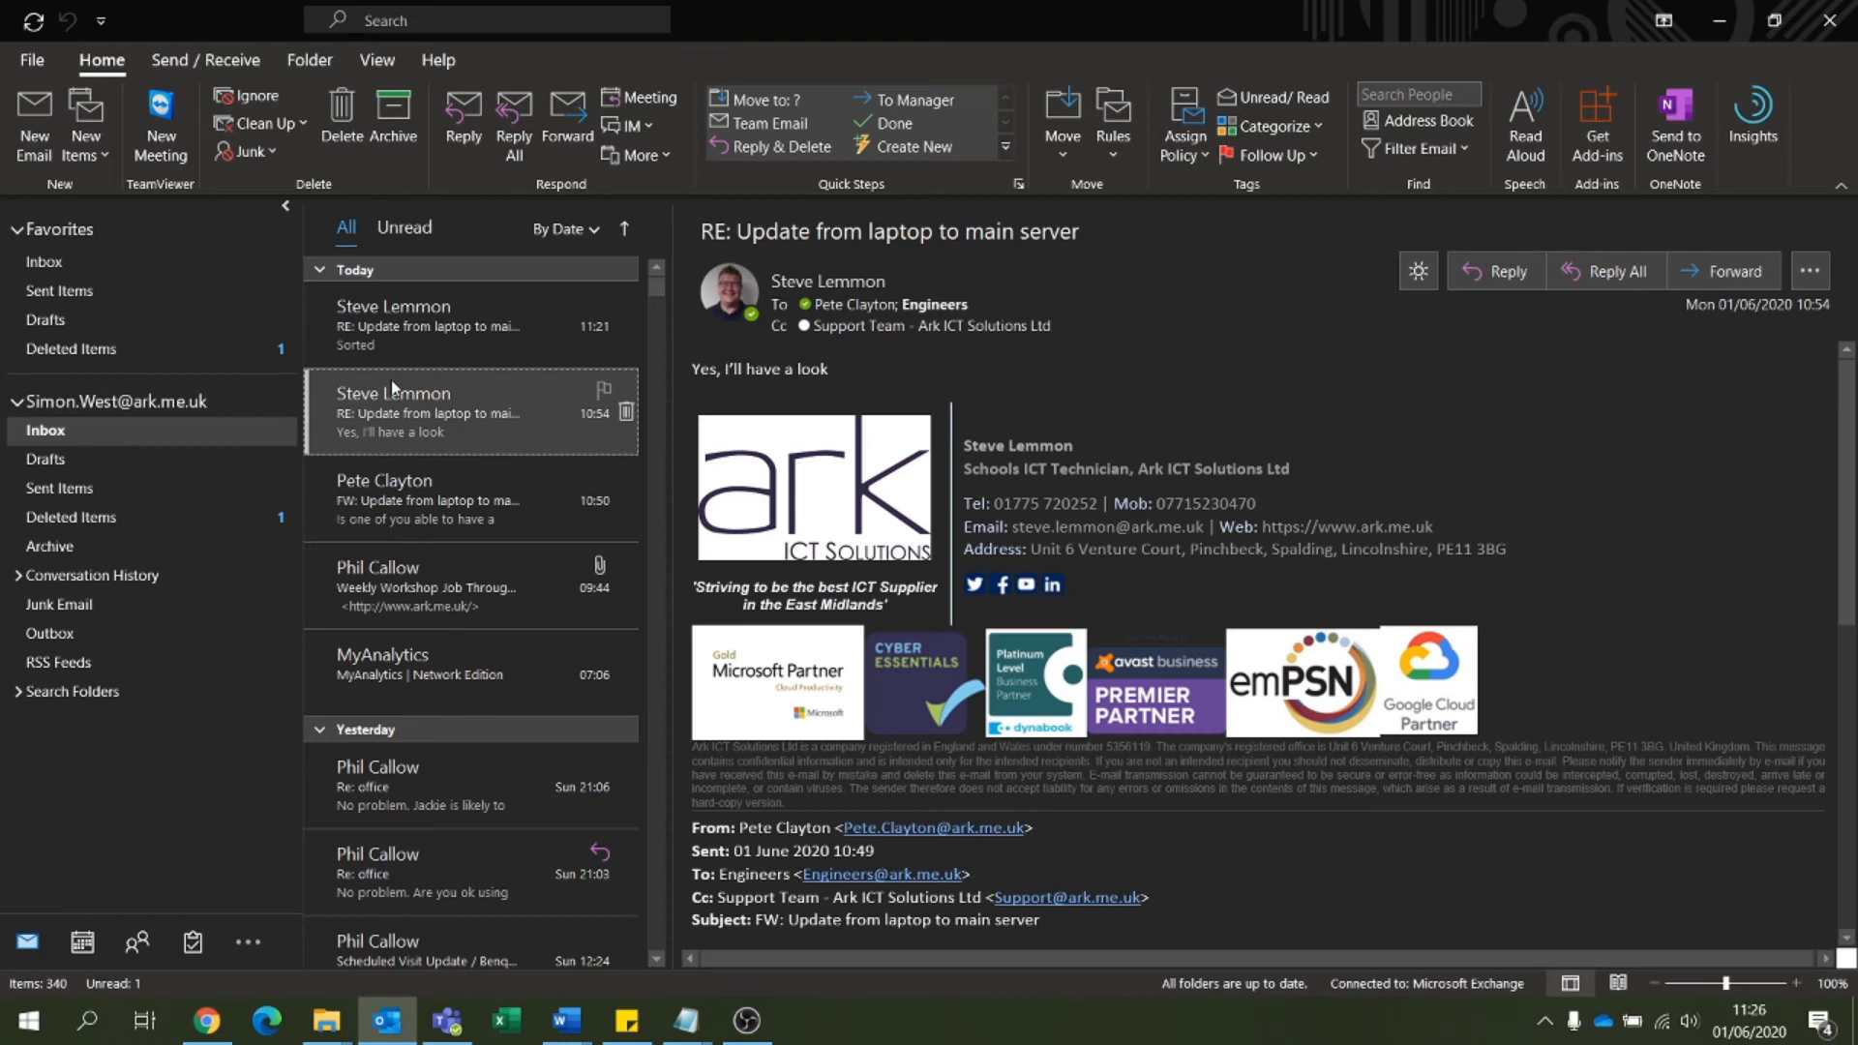
left_click(56, 527)
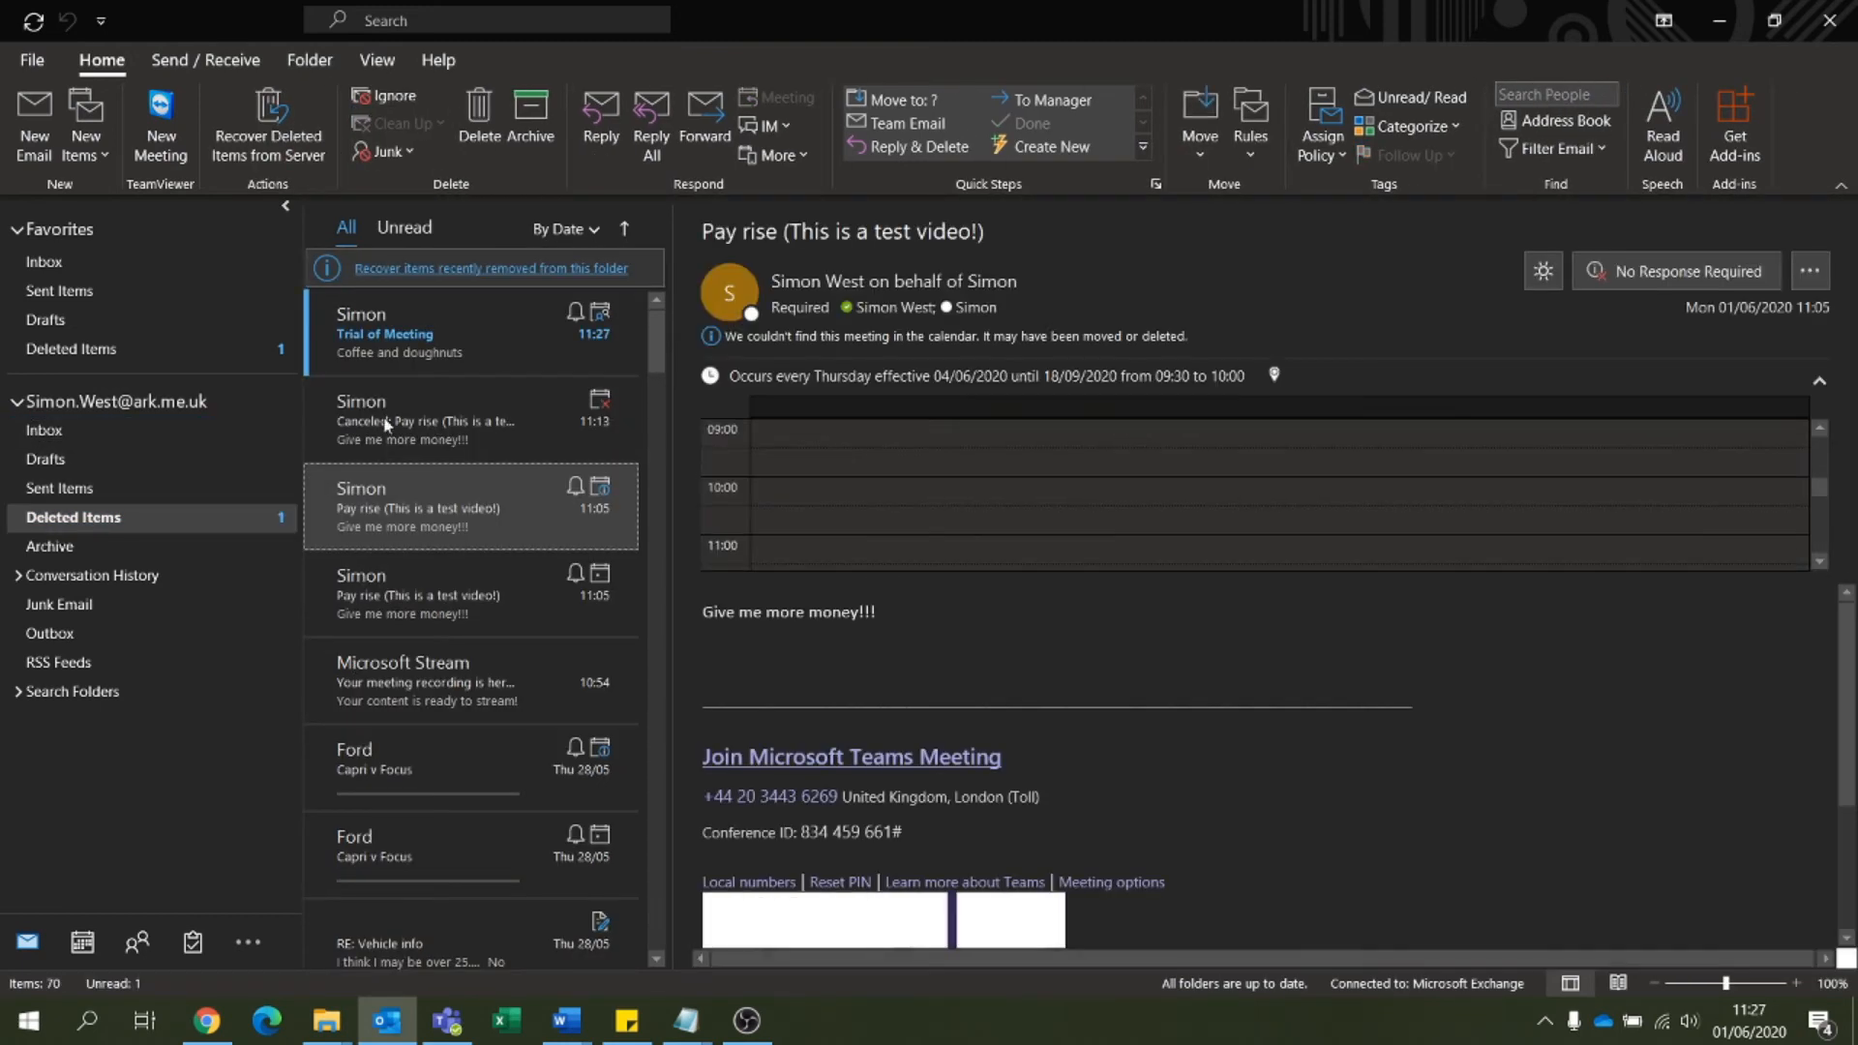
left_click(392, 339)
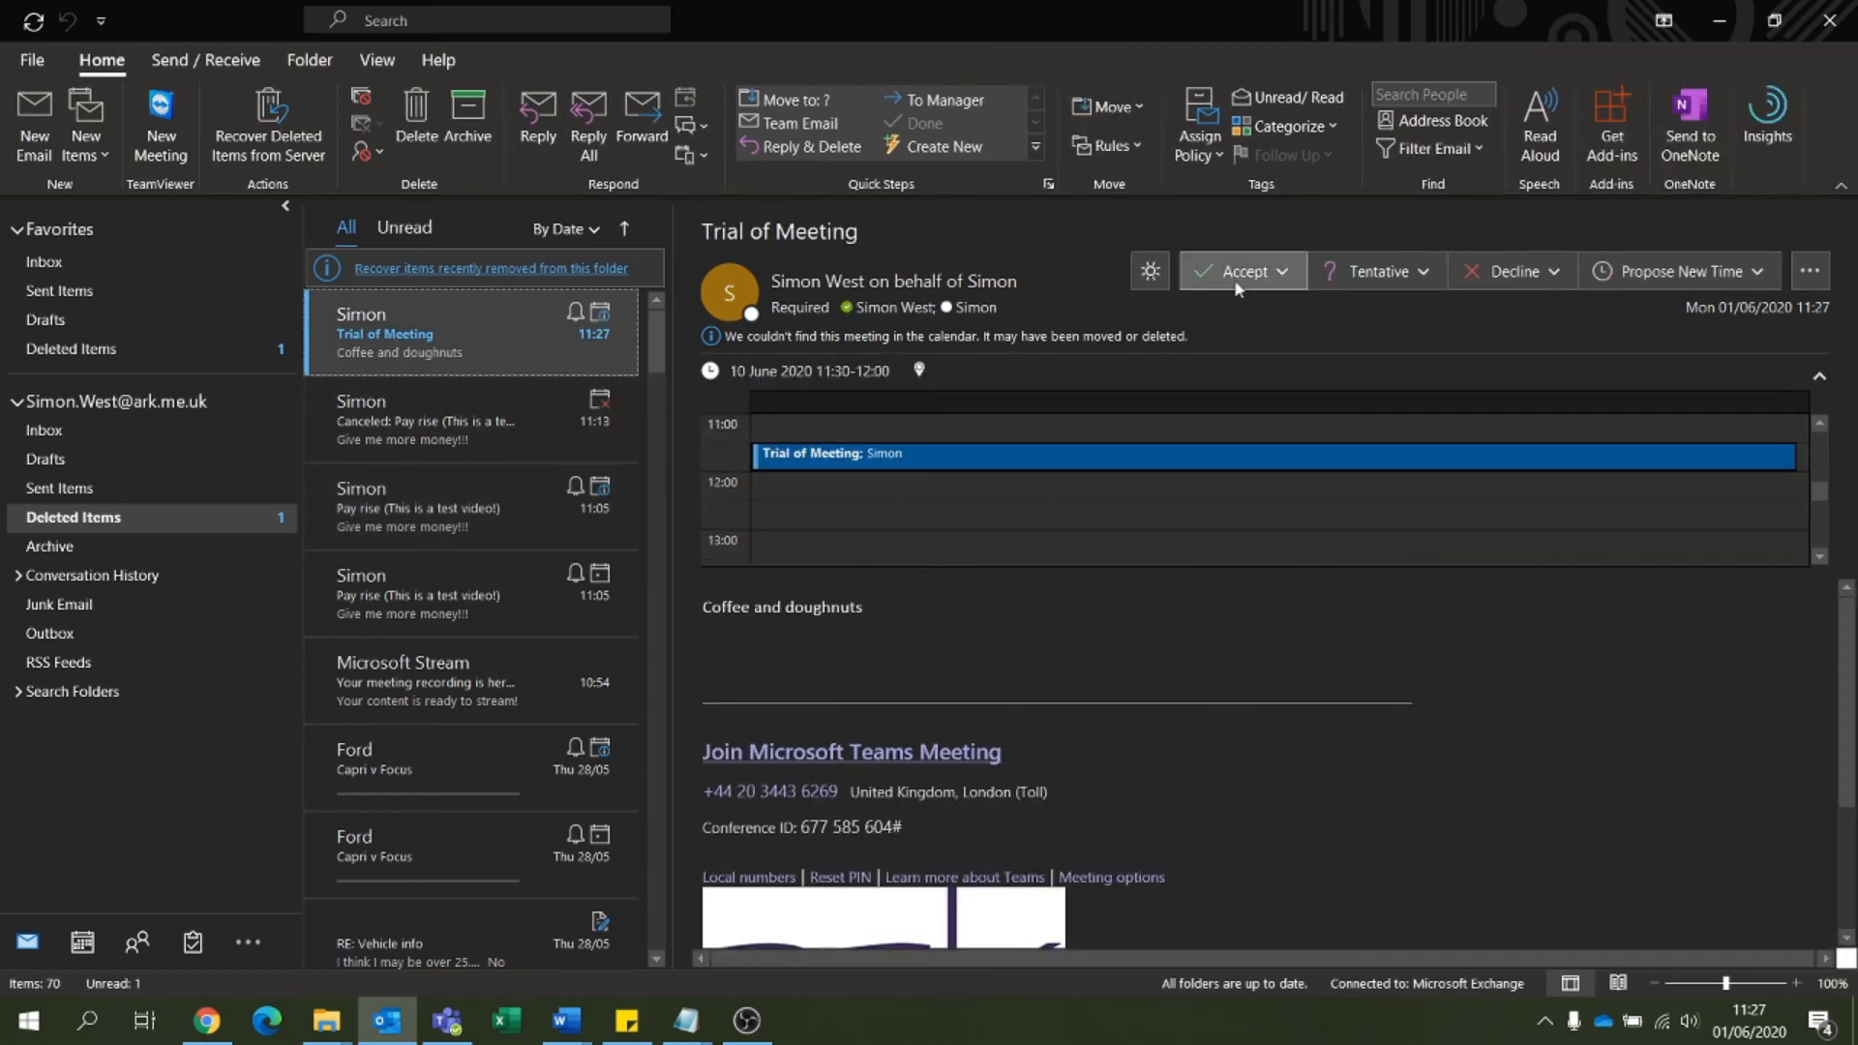
left_click(1237, 273)
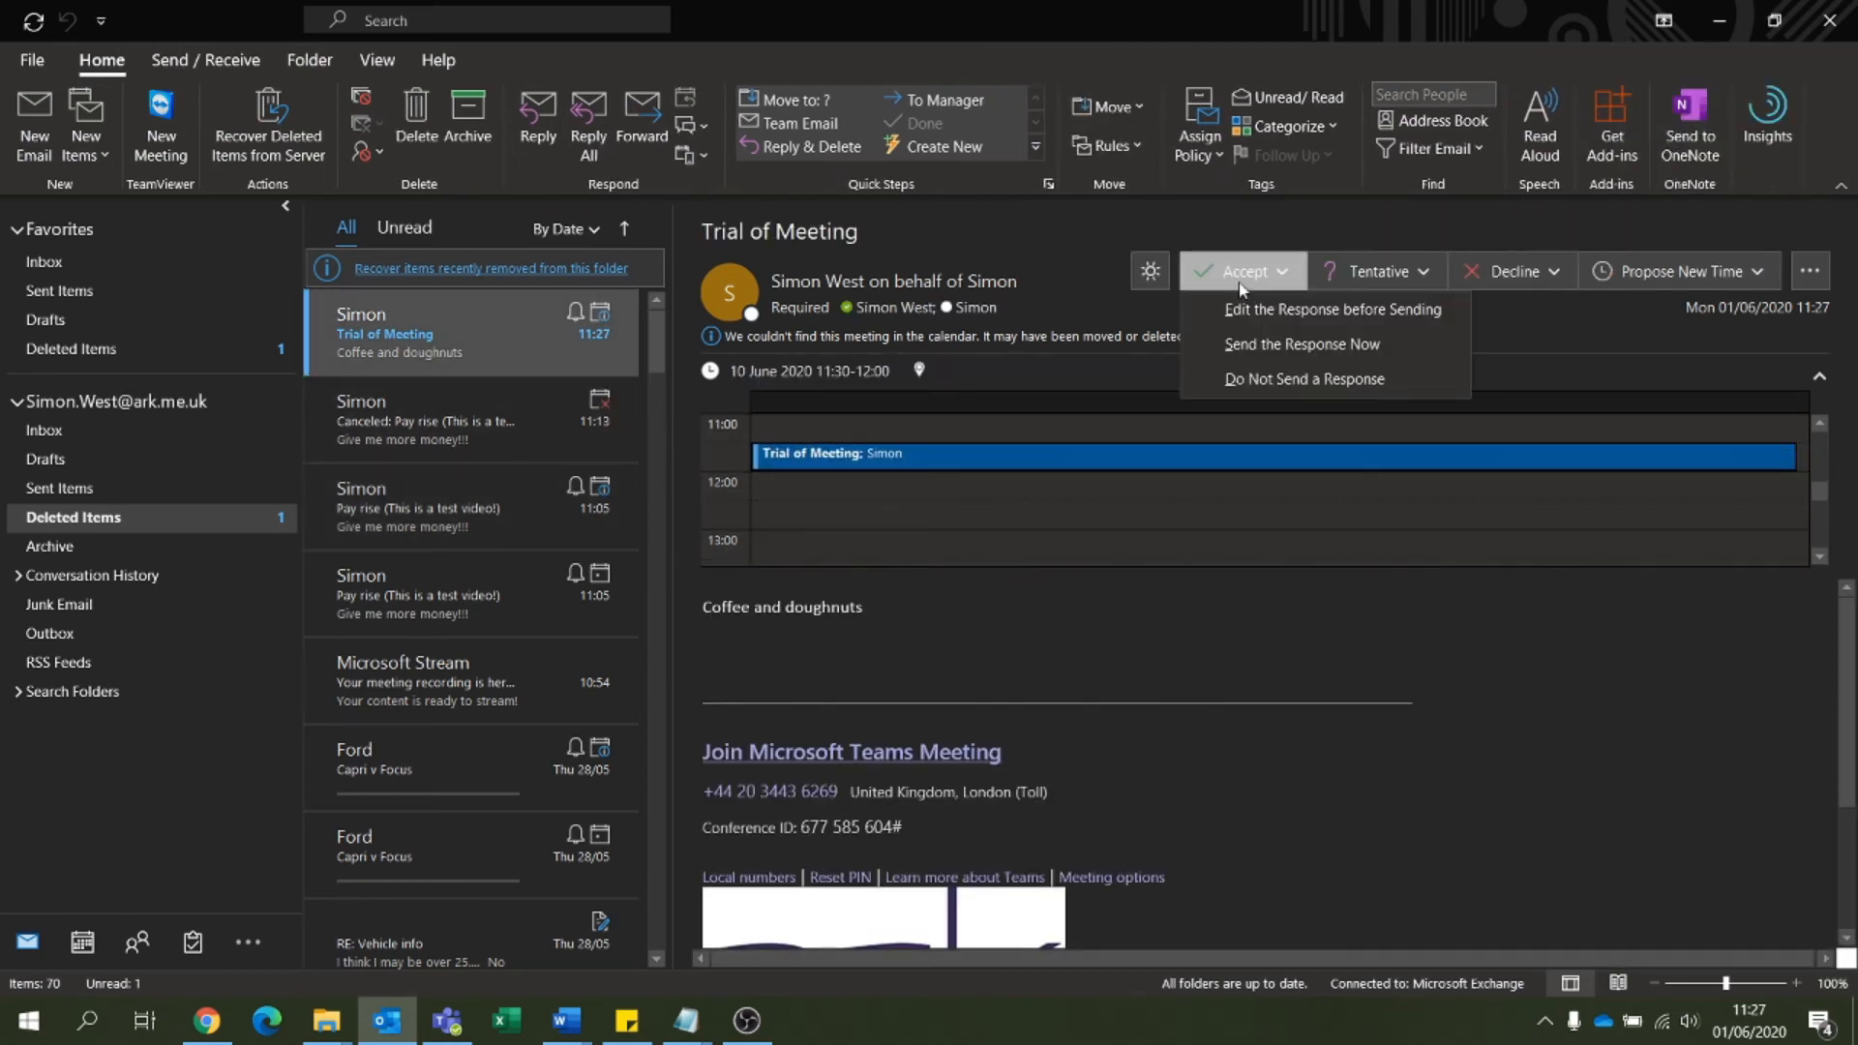
left_click(1248, 346)
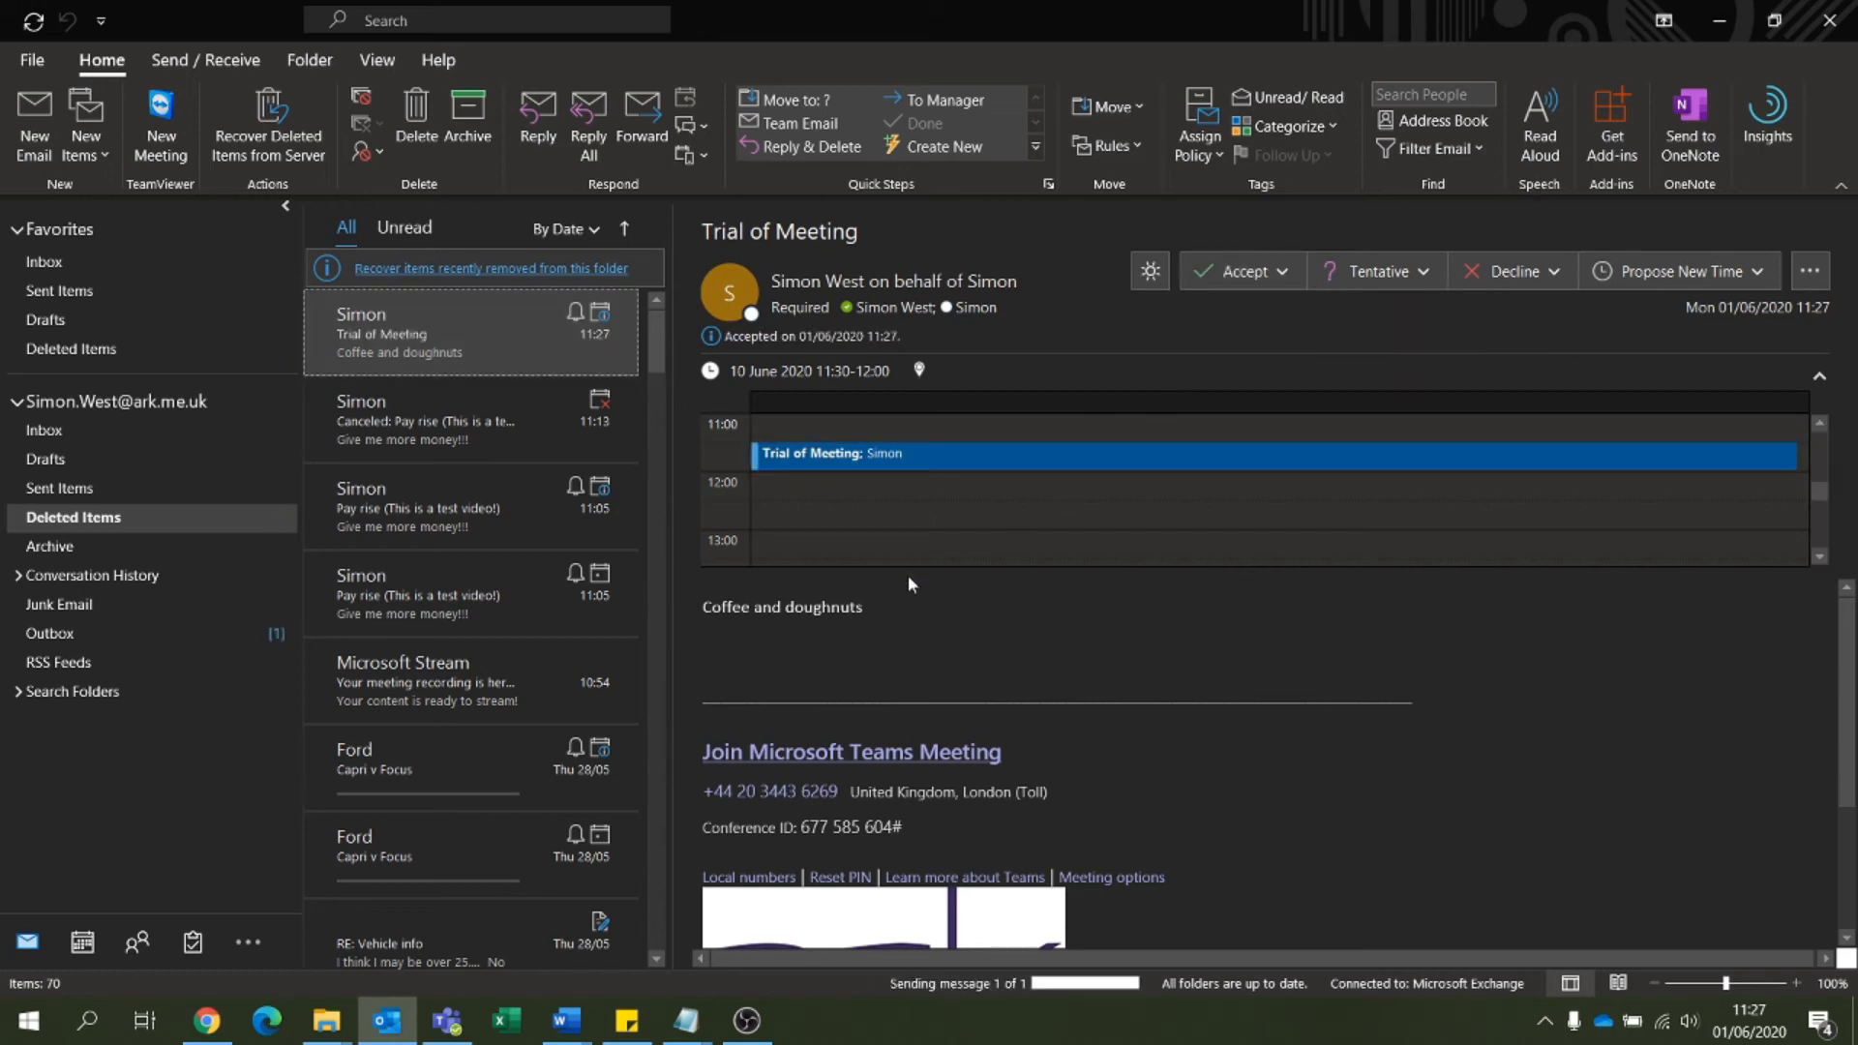
Step: View the Outlook calendar for 1–5 June, switch to Teams, and open and leave the "Coffee" appointment's details
left_click(82, 941)
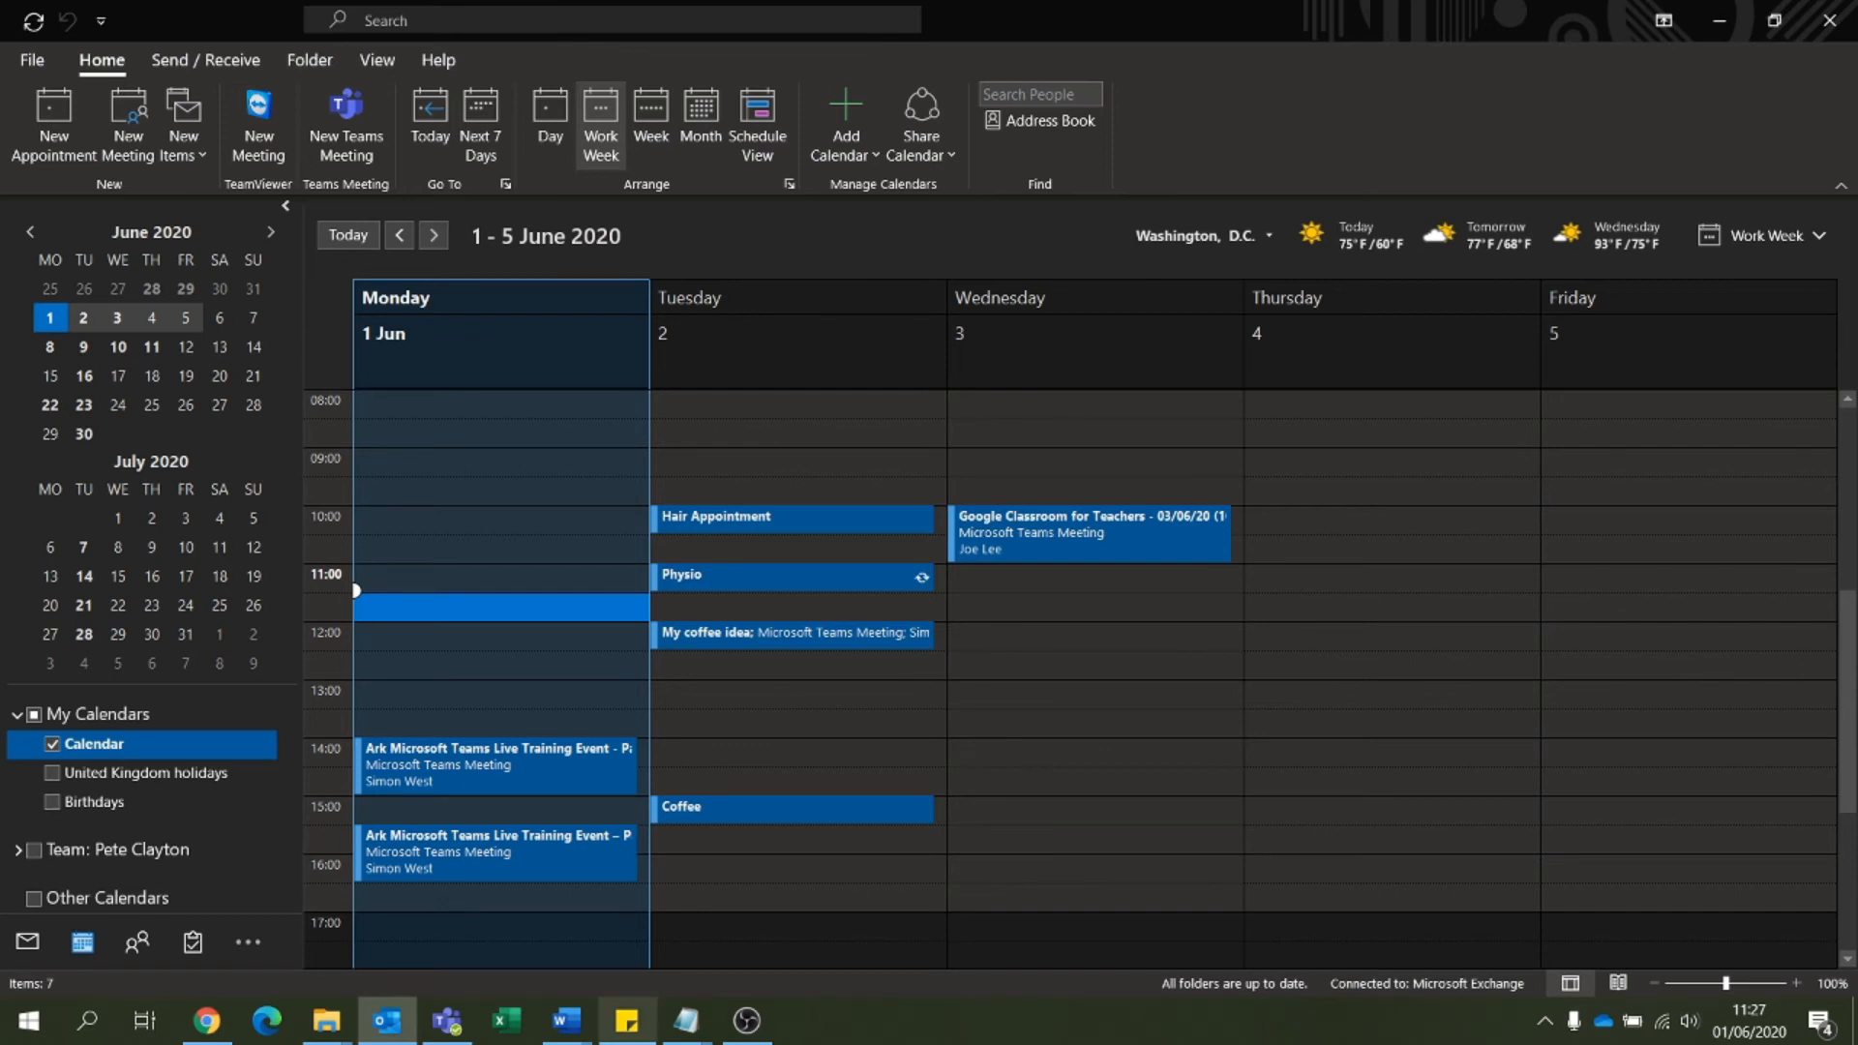
left_click(442, 1029)
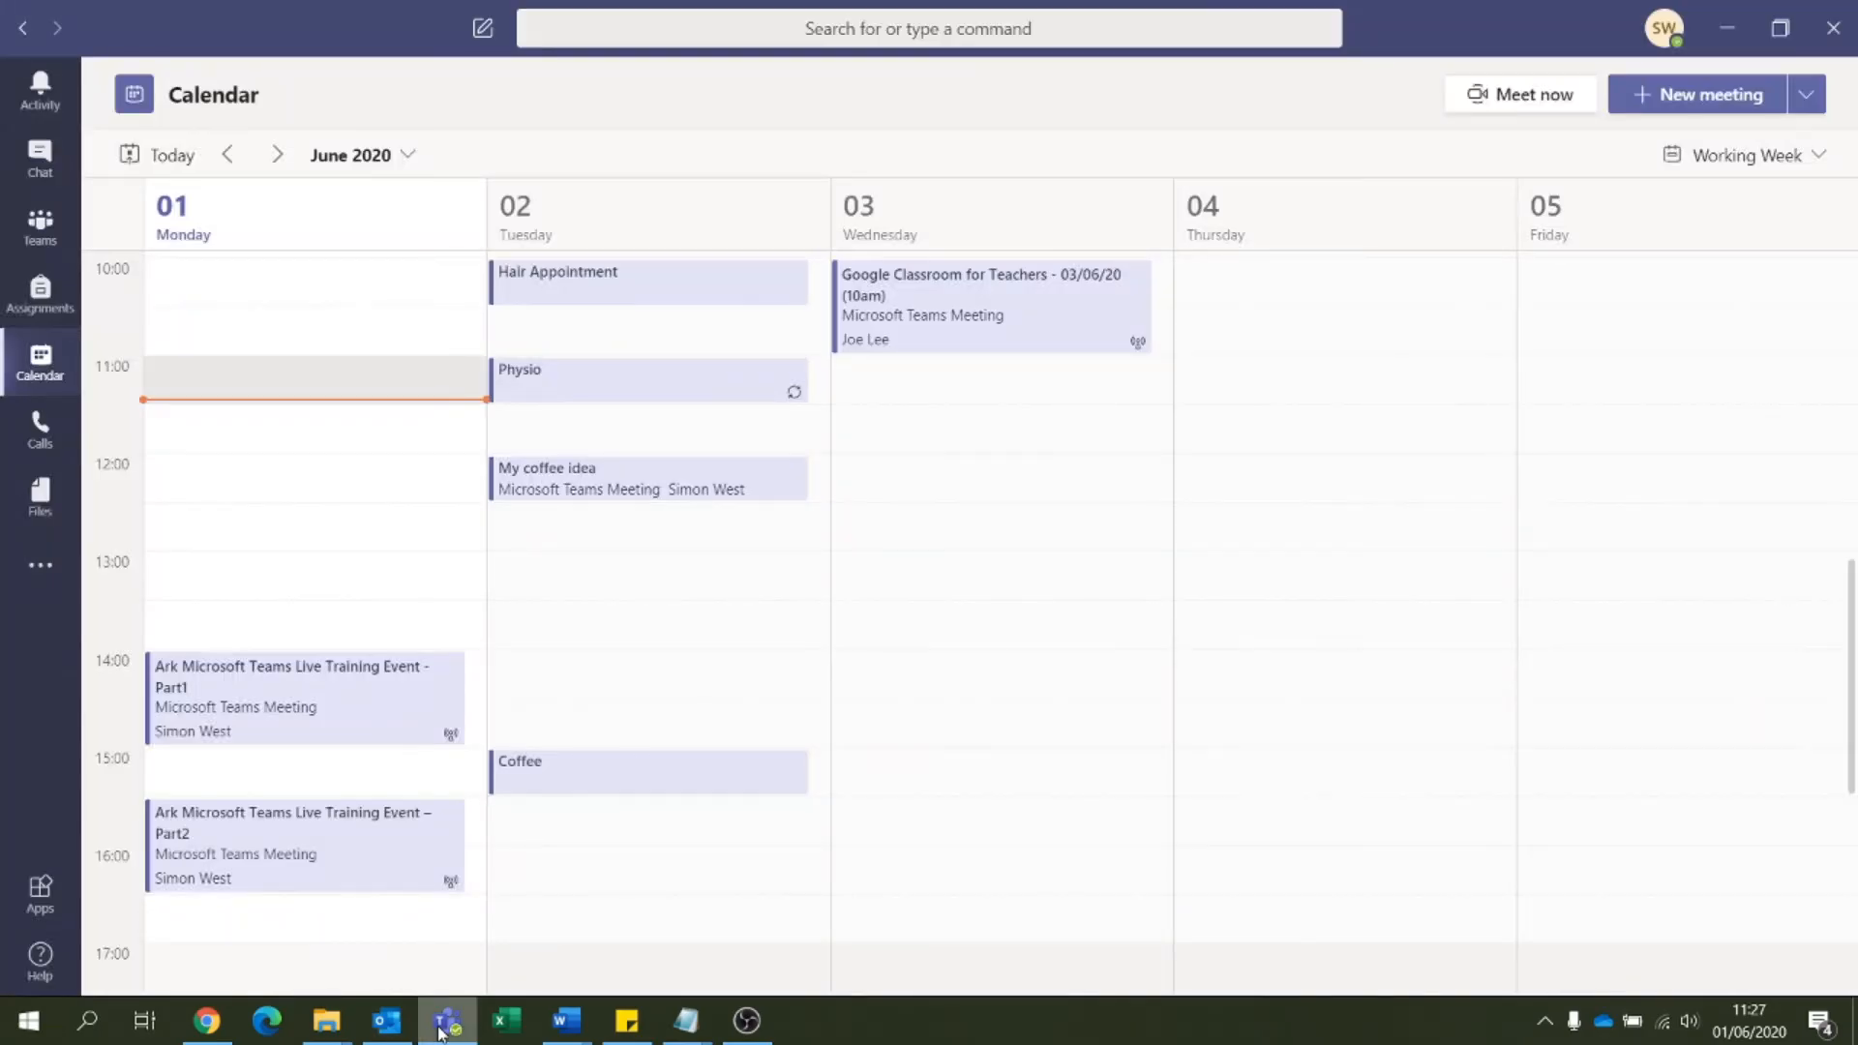
double_click(561, 770)
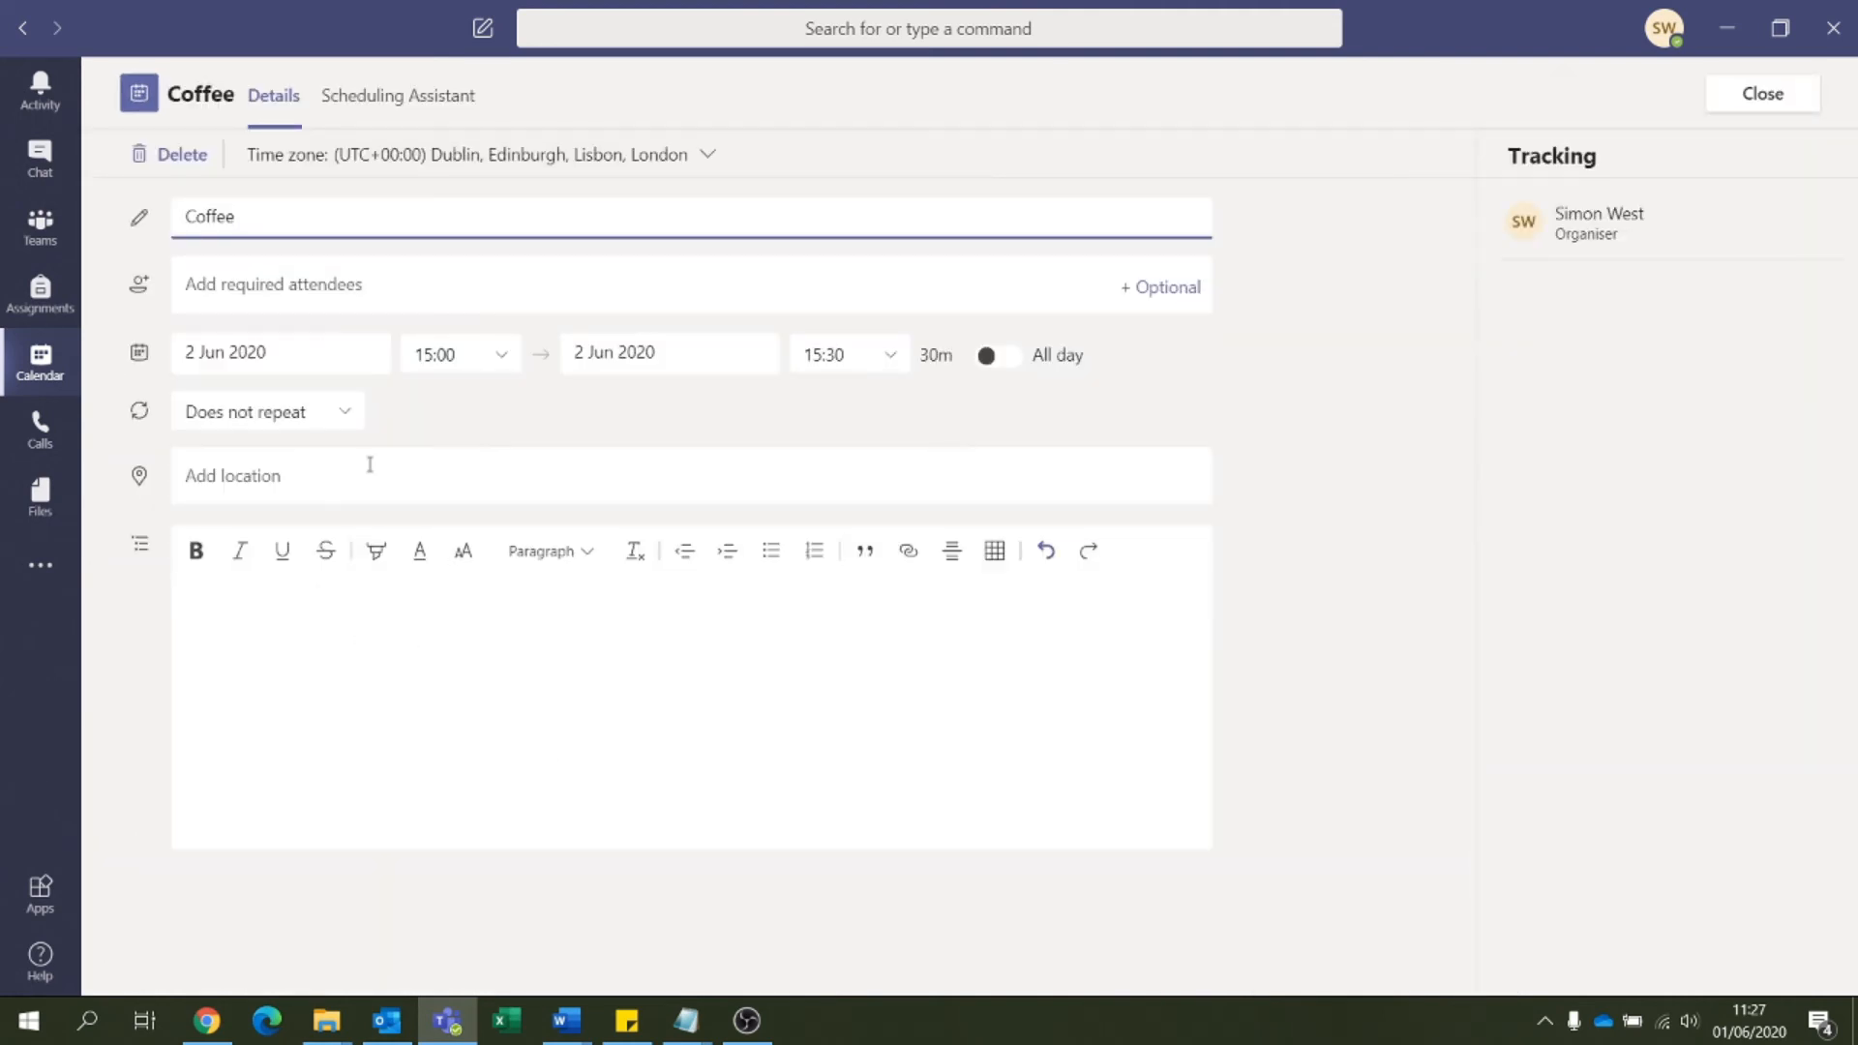
left_click(32, 29)
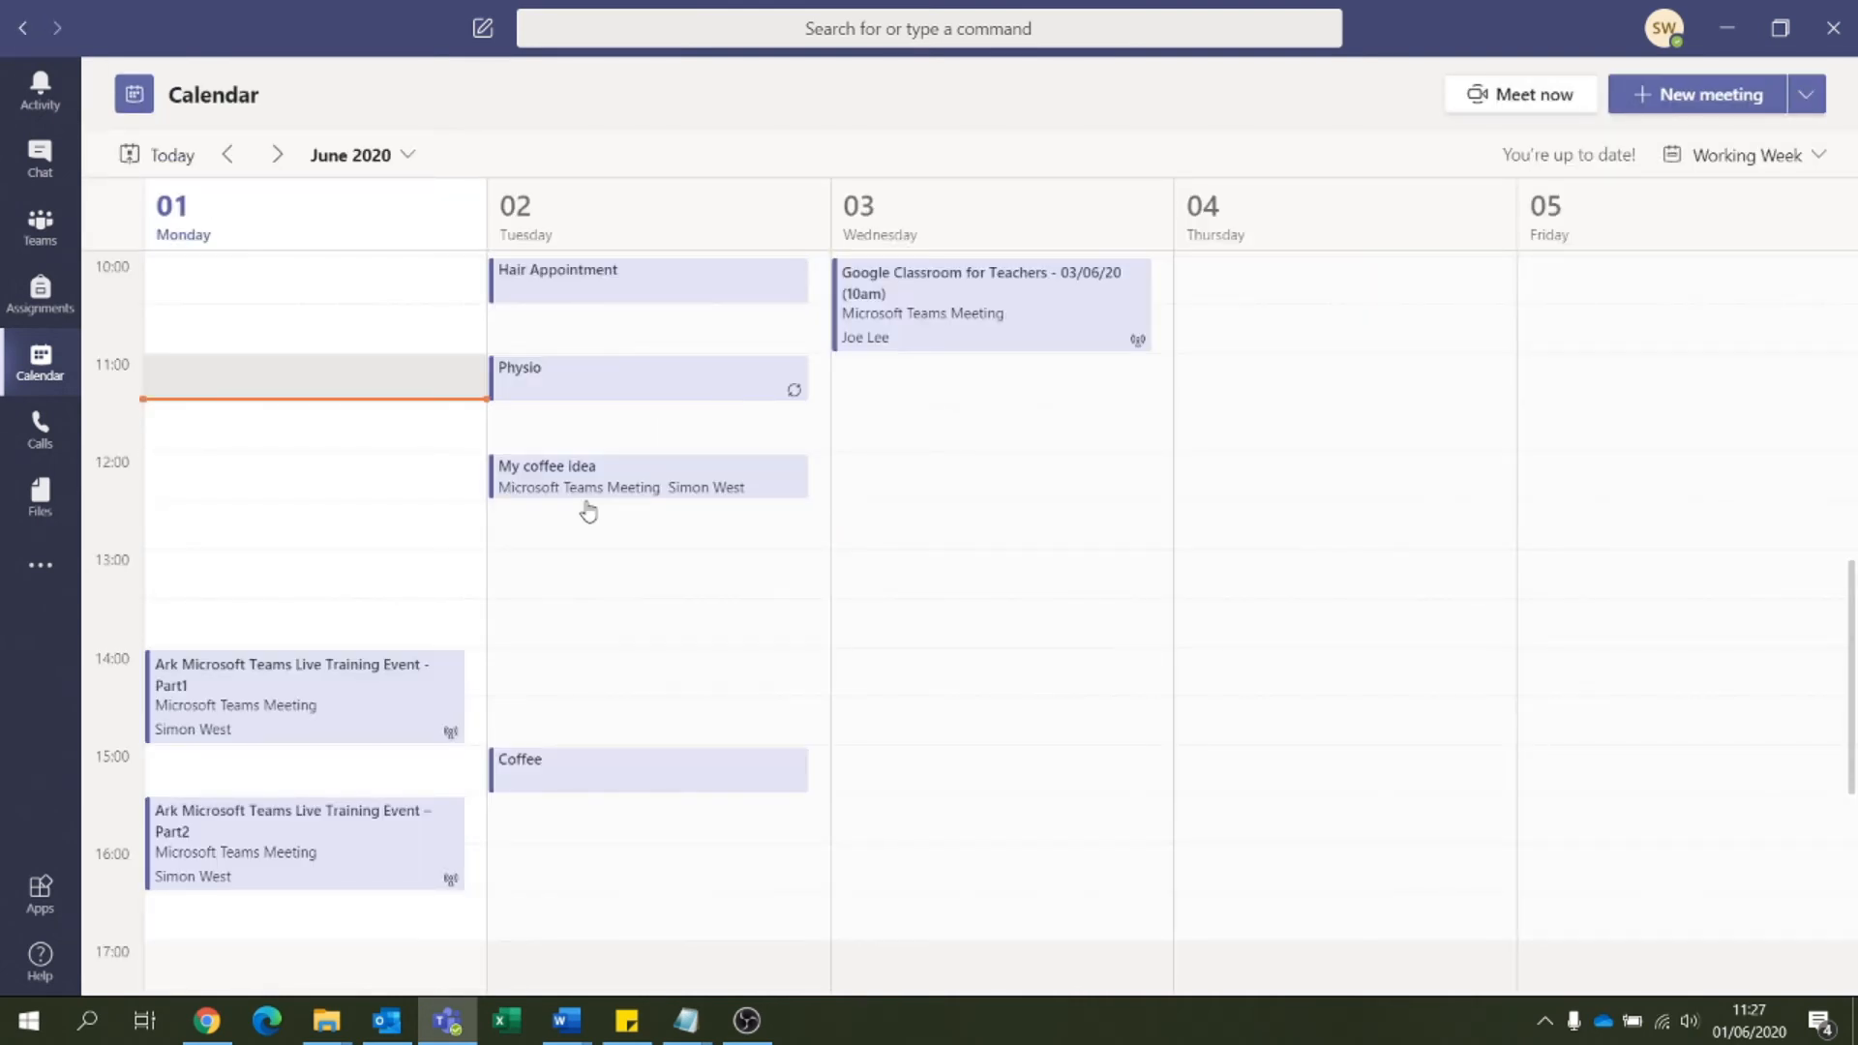
Step: Advance the Teams calendar to the week of 8 June, view the "Trial of Meeting" details and return to the calendar
left_click(279, 155)
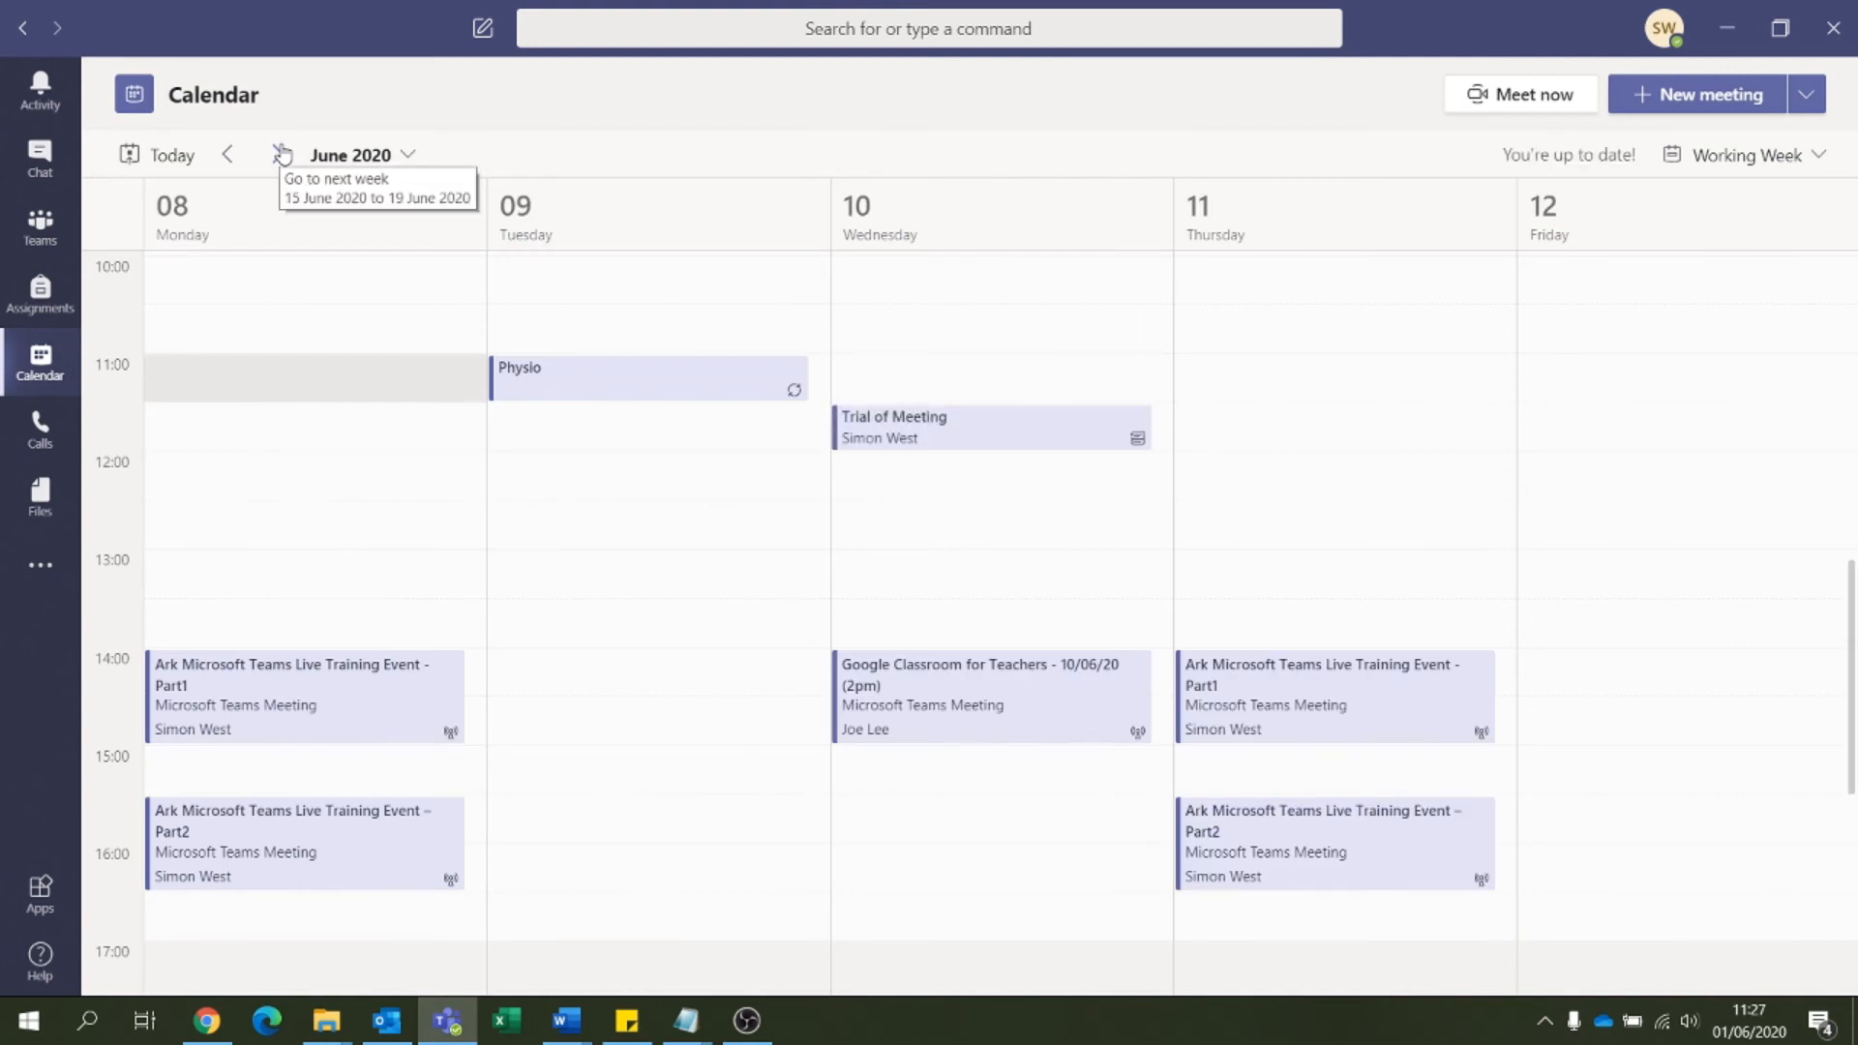
left_click(925, 431)
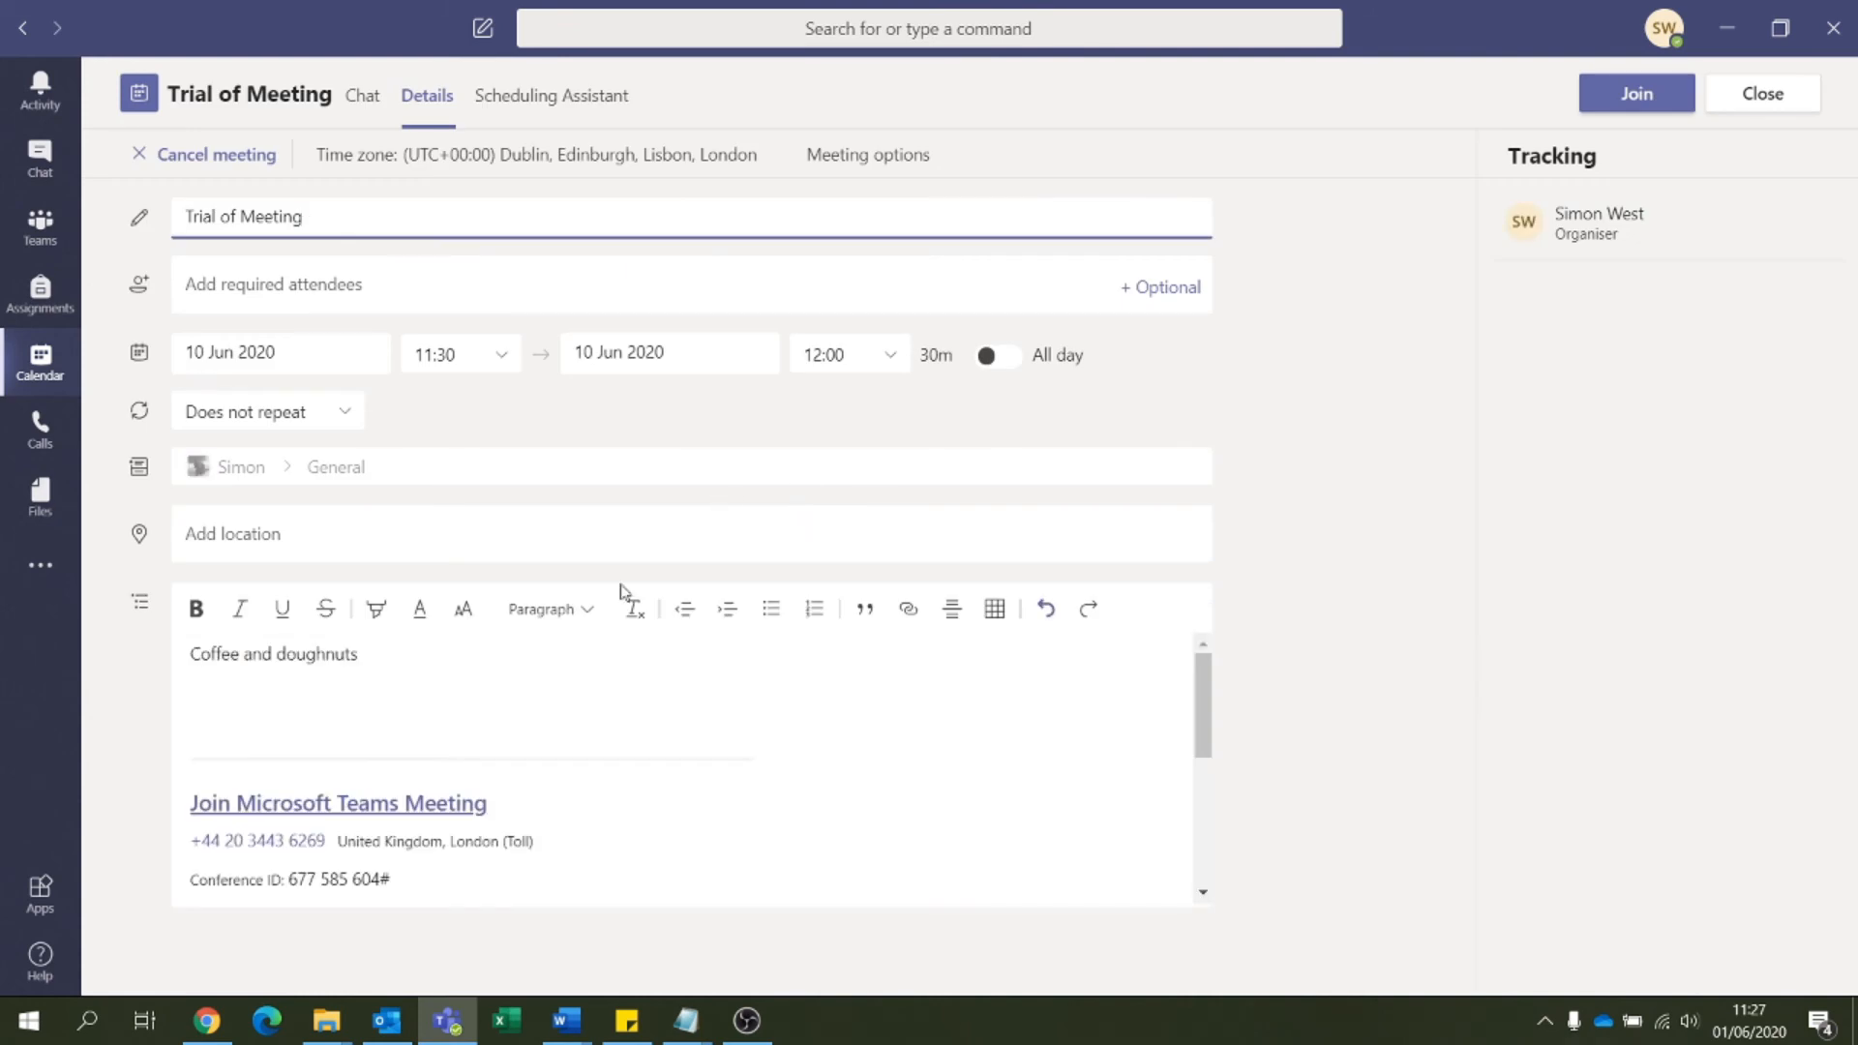
left_click(25, 34)
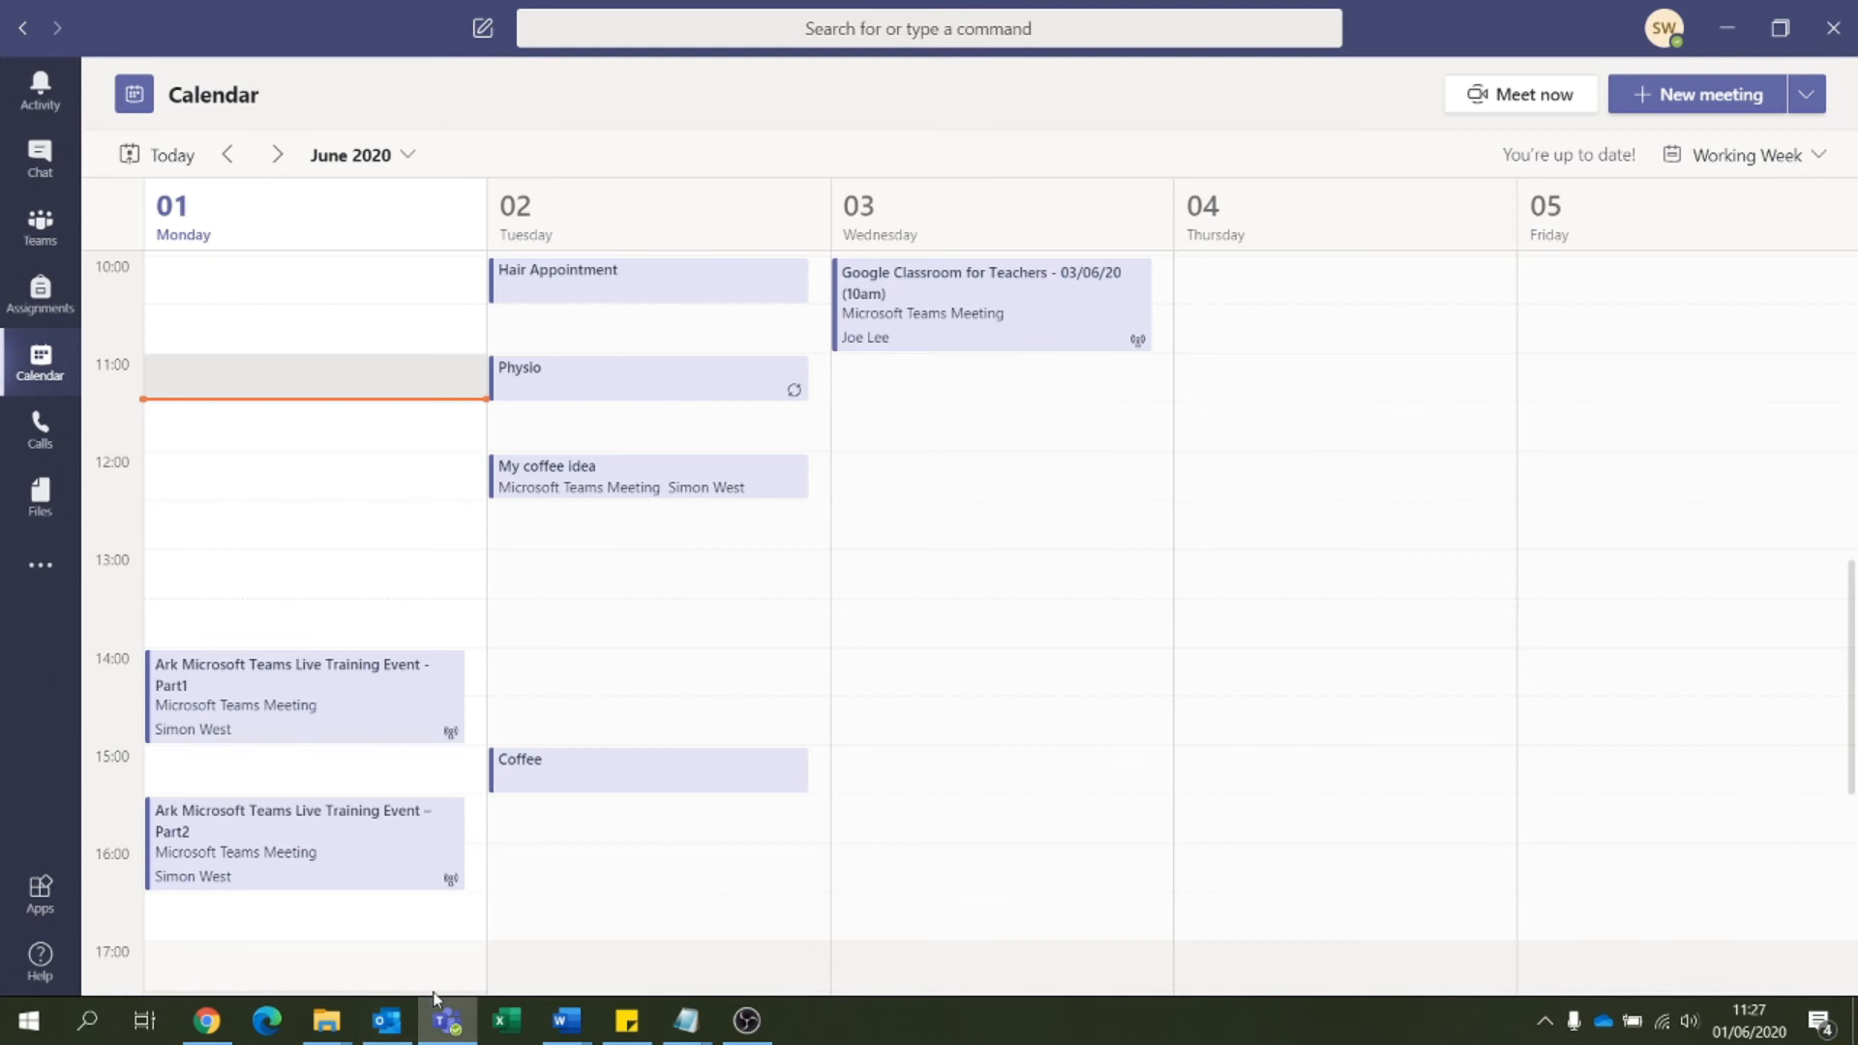
Step: Switch to Outlook, open "Trial of Meeting" in the 8–12 June week, highlight its "Coffee and doughnuts" note and close the meeting
left_click(386, 1031)
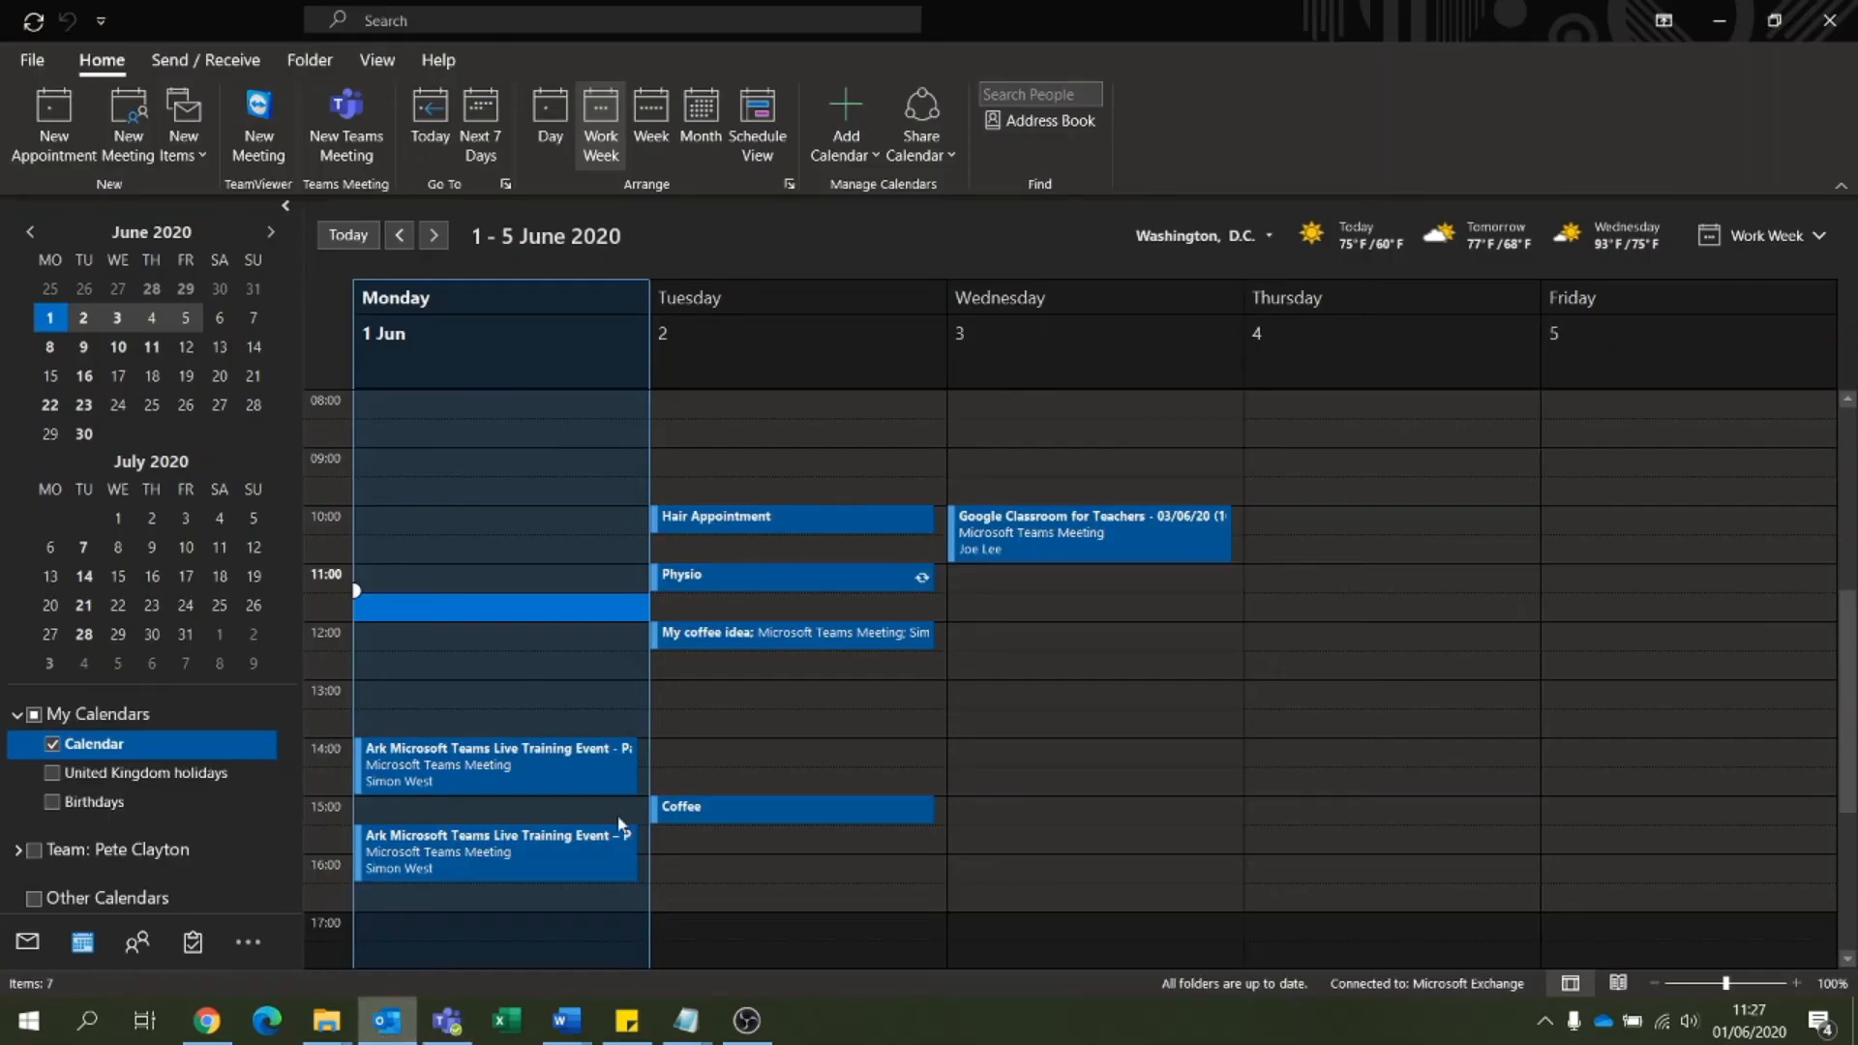
left_click(433, 237)
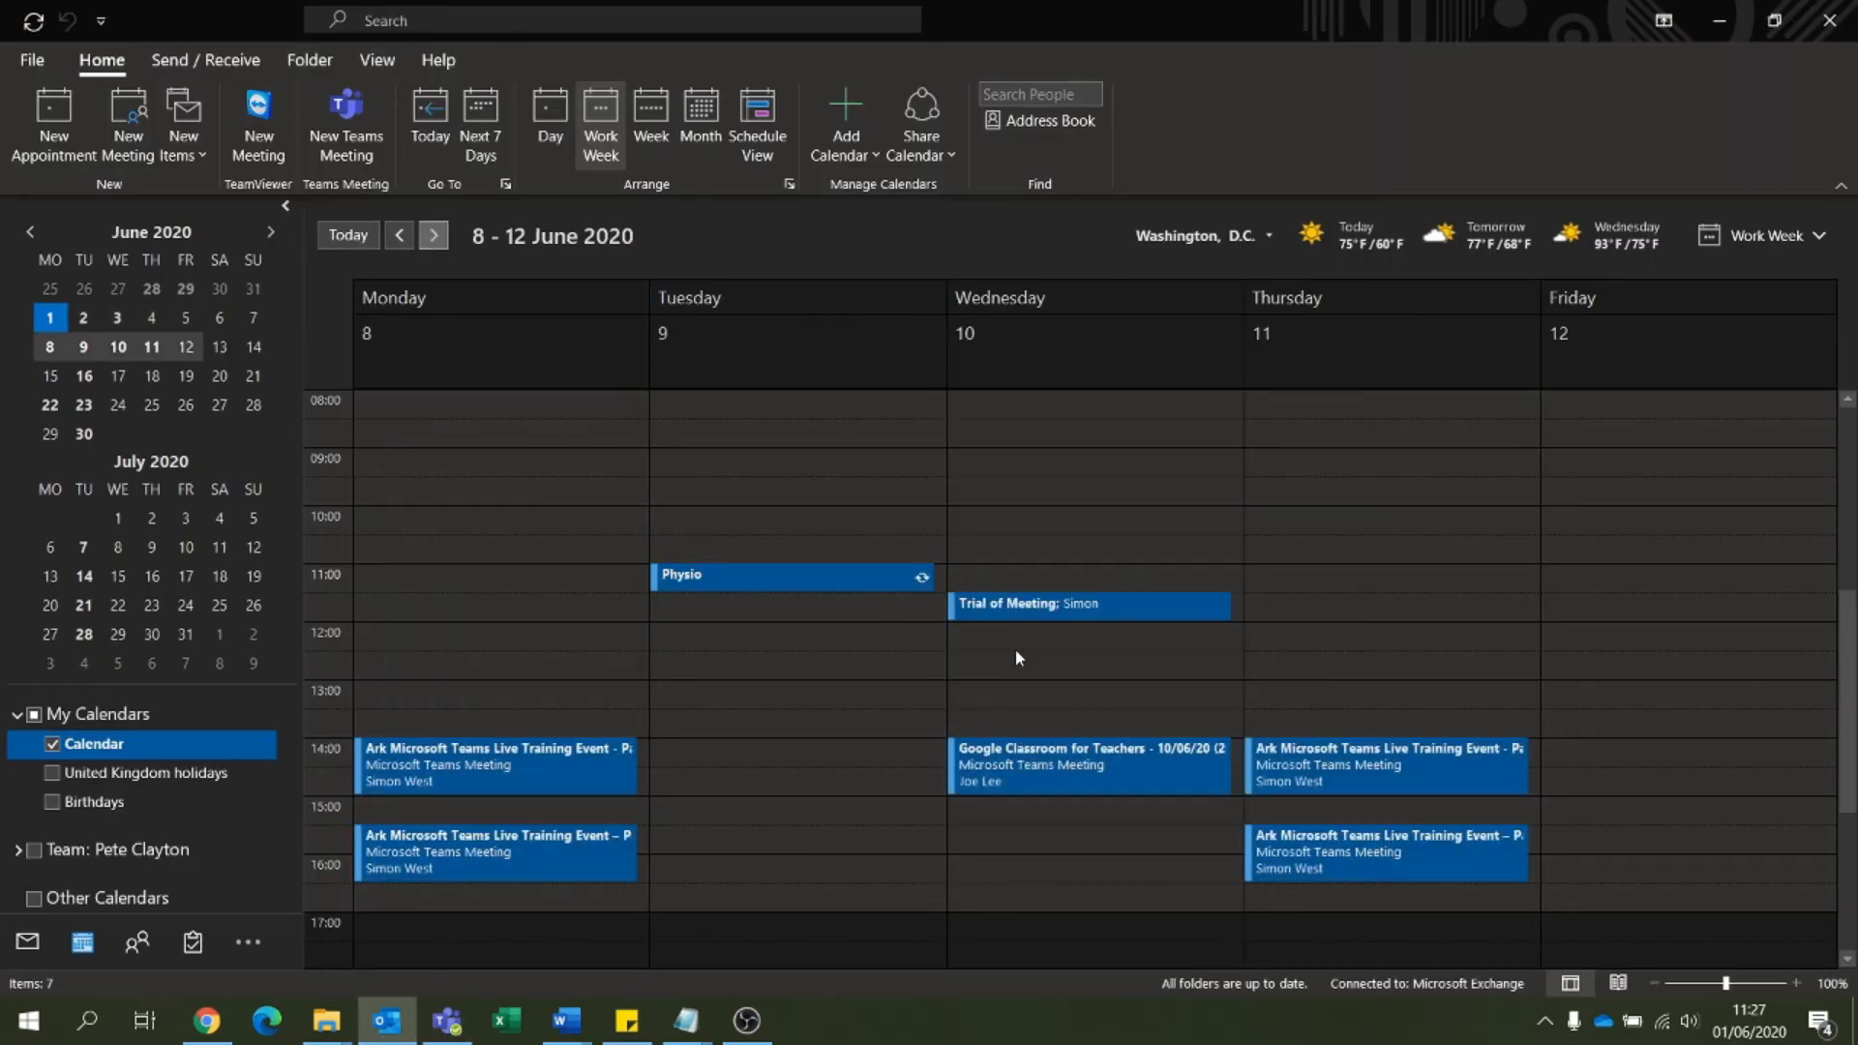
left_click(1042, 610)
mouse_move(1041, 598)
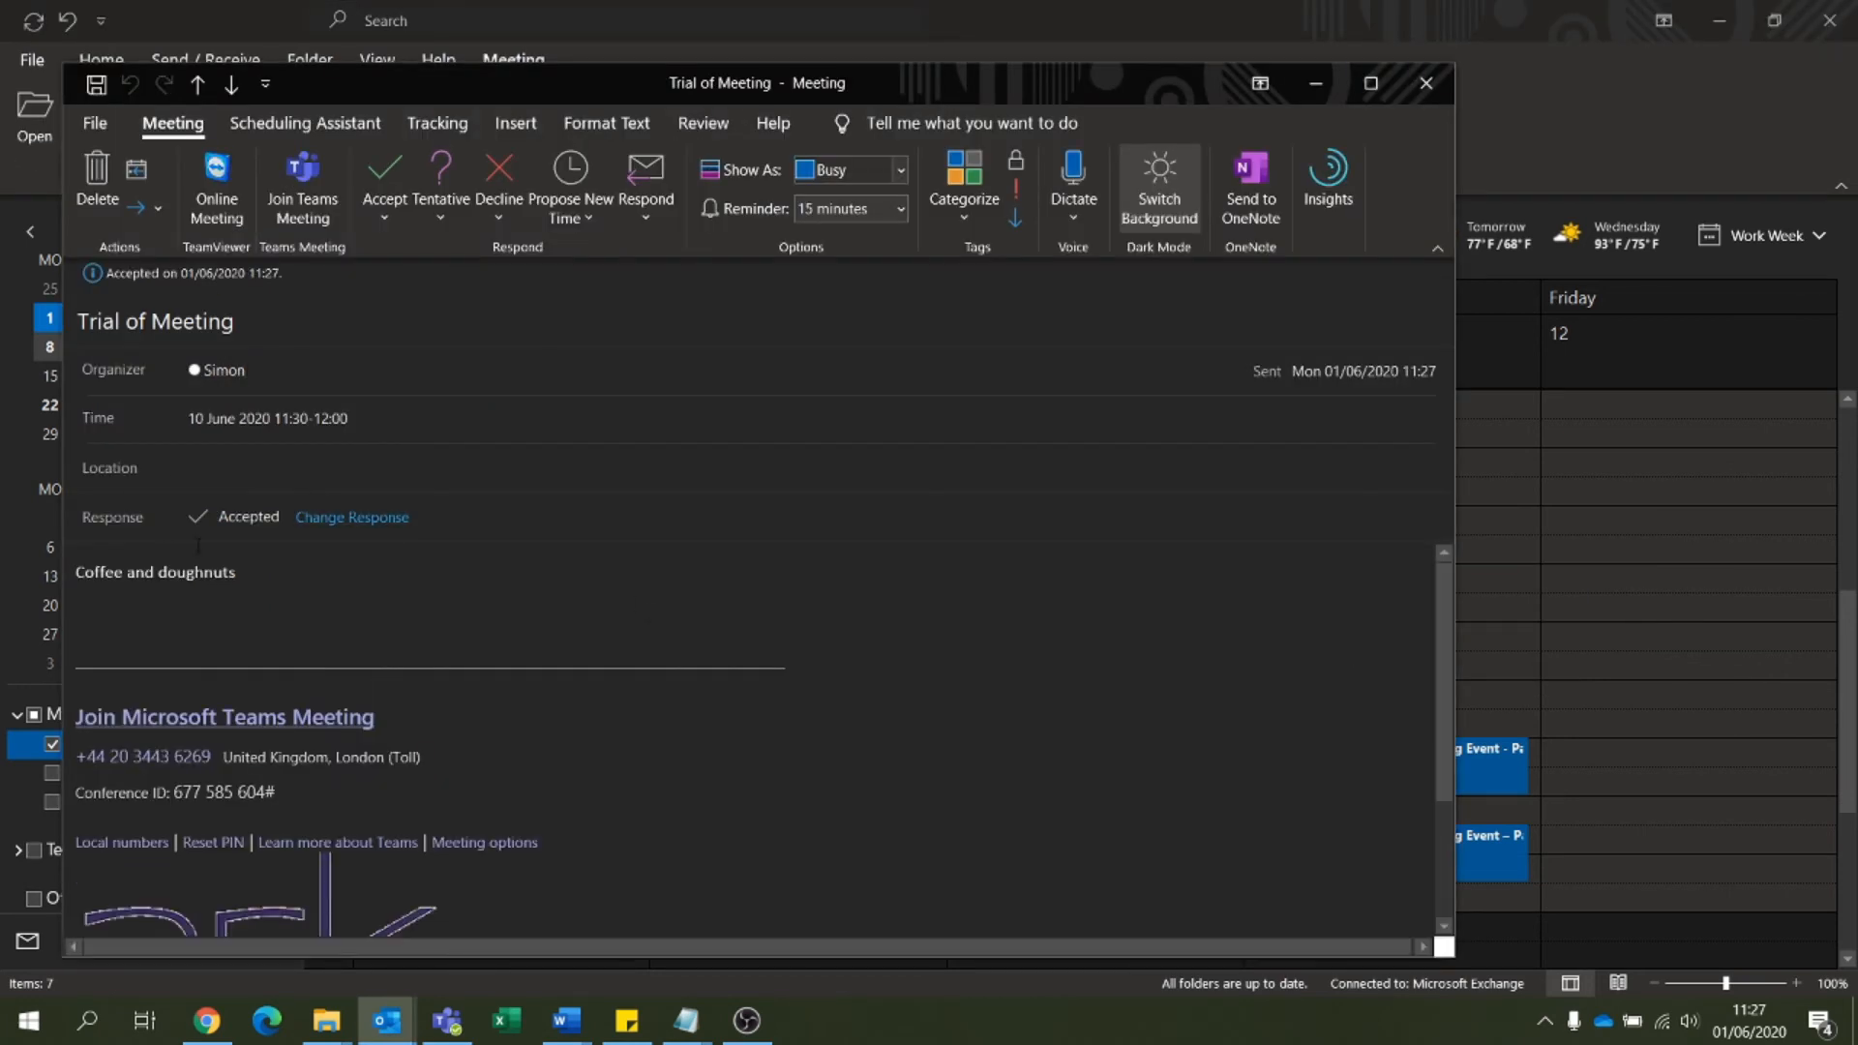
left_click_drag(256, 575, 61, 575)
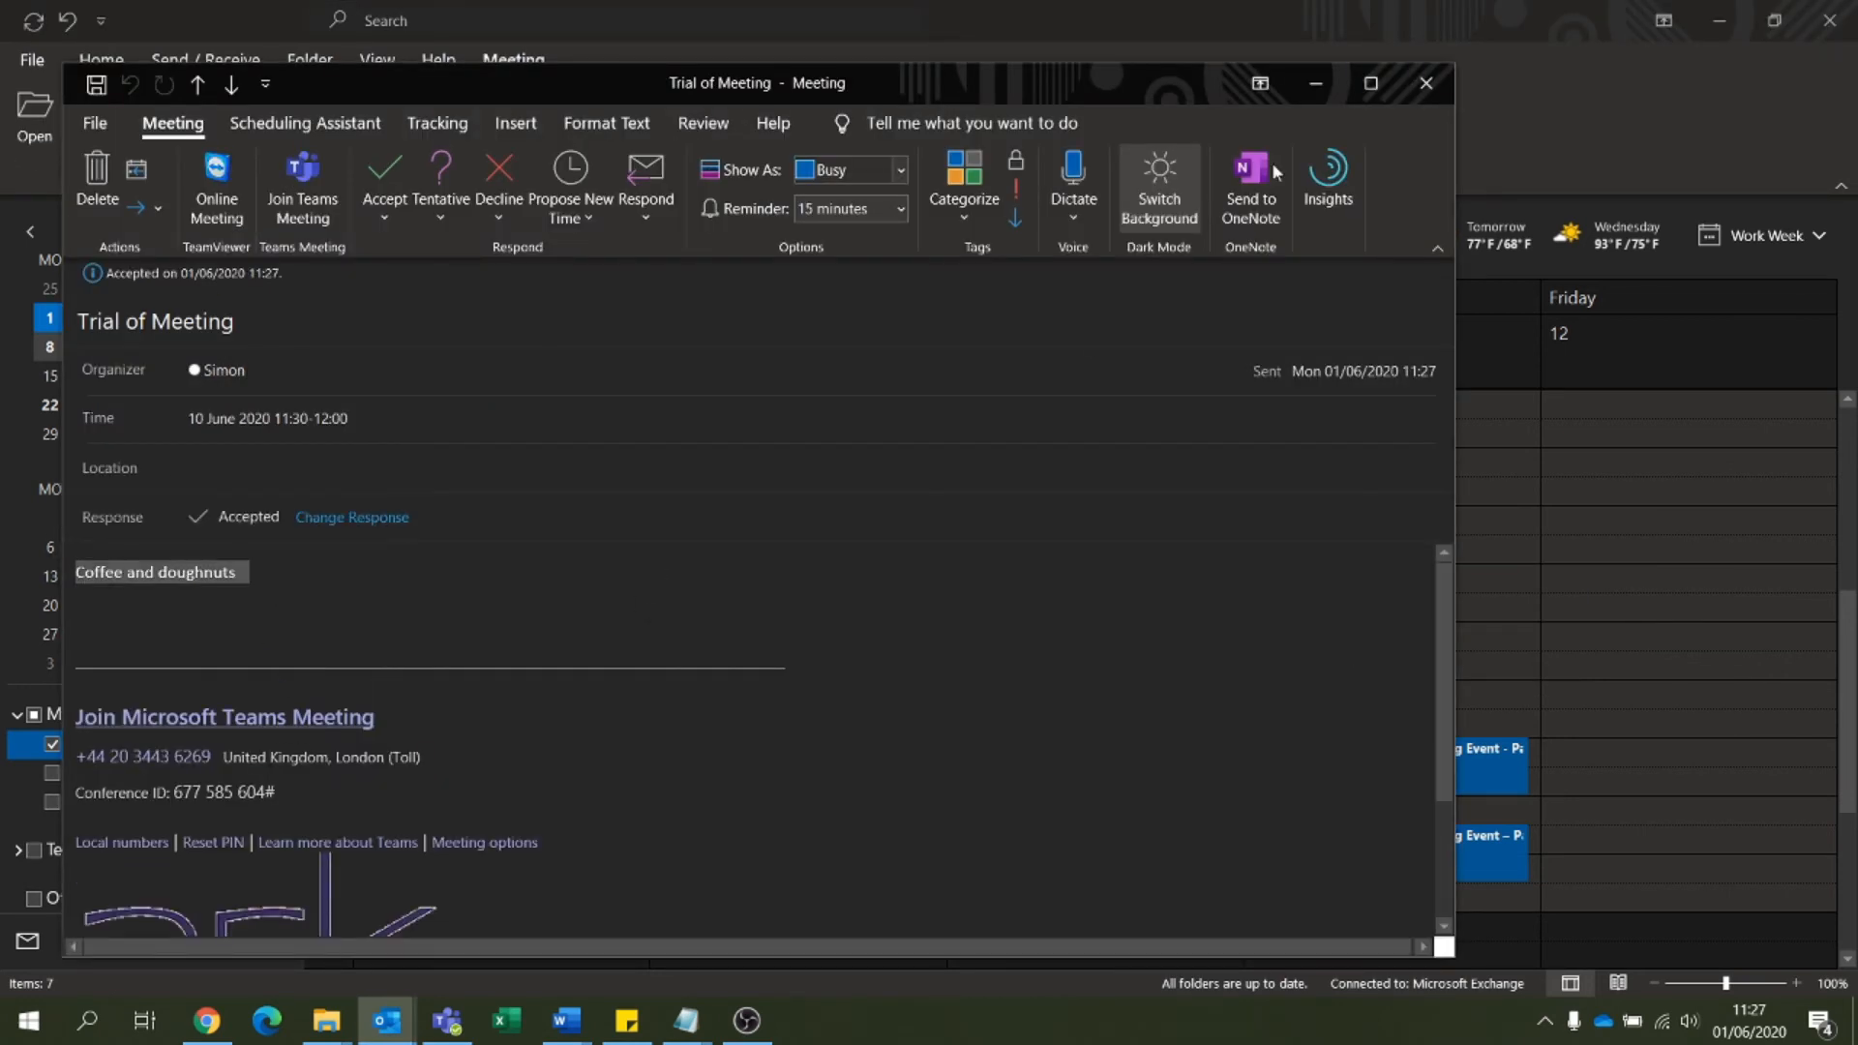
left_click(1426, 83)
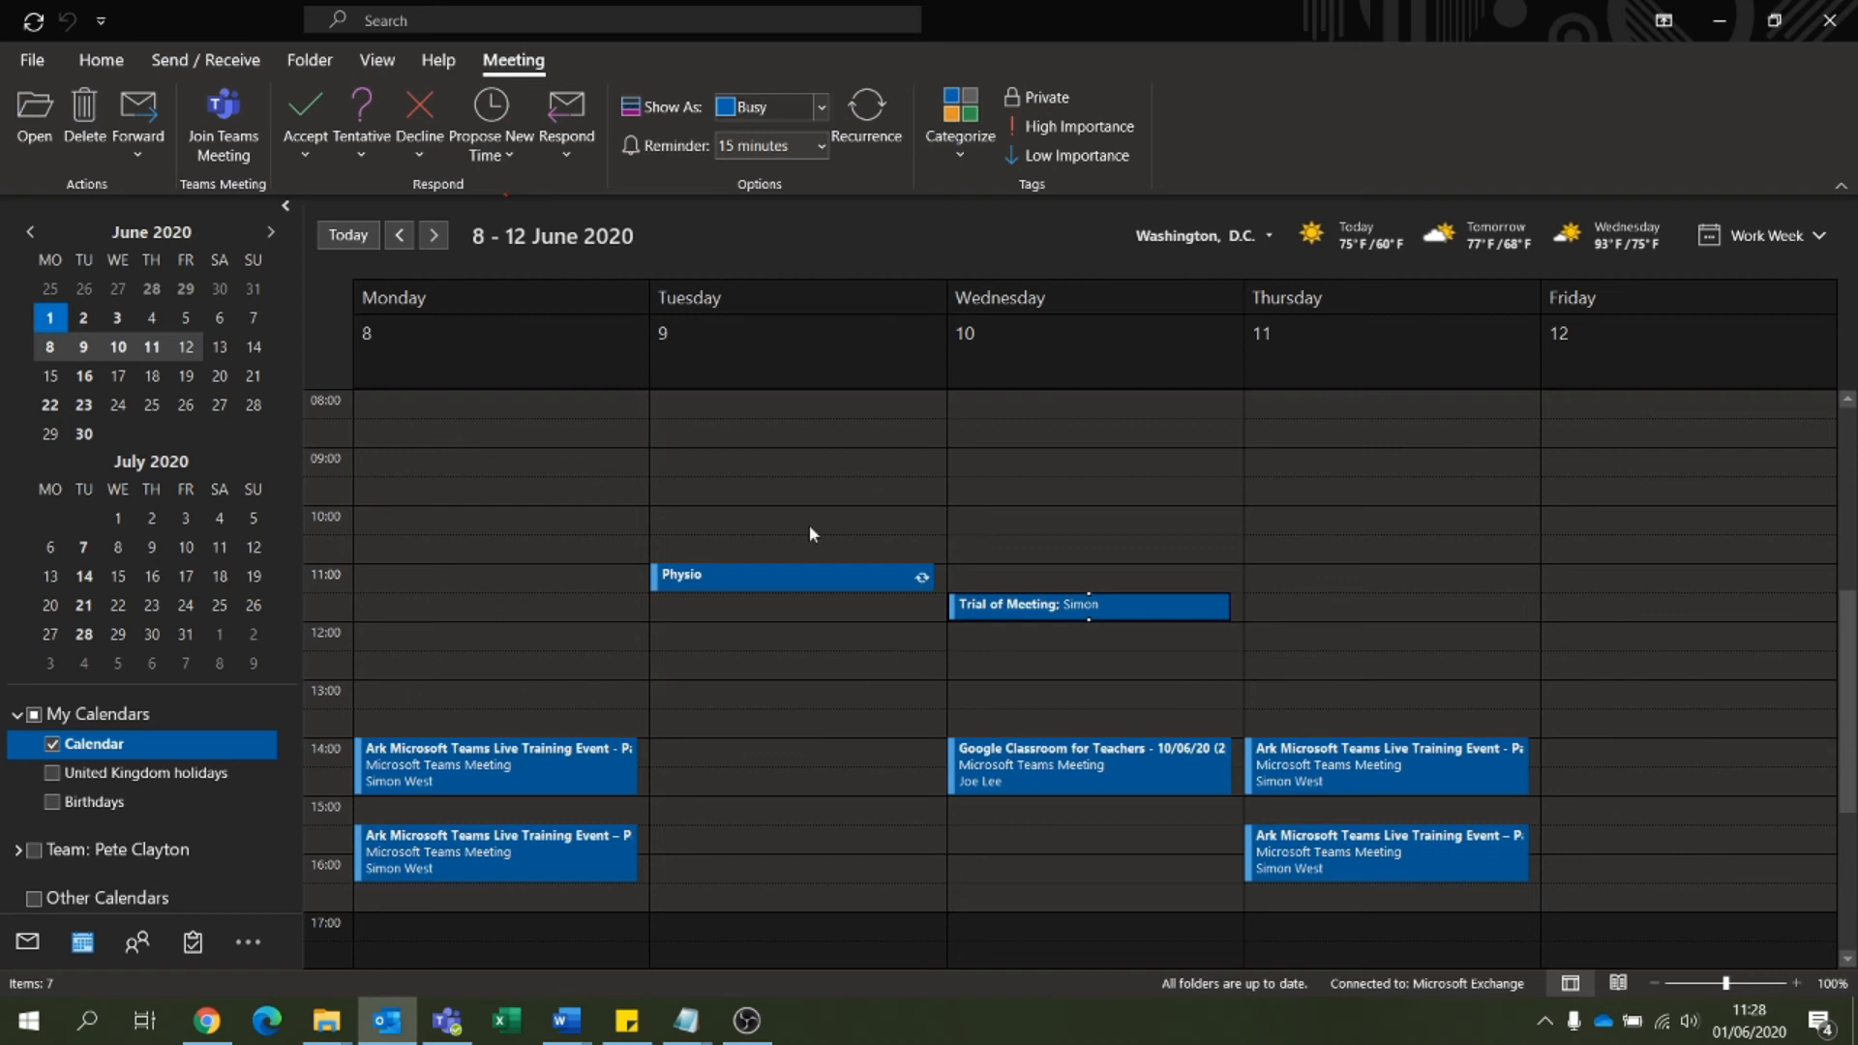
Step: Switch to Teams, view a blank new meeting form and its location field, and close the form without saving
left_click(447, 1021)
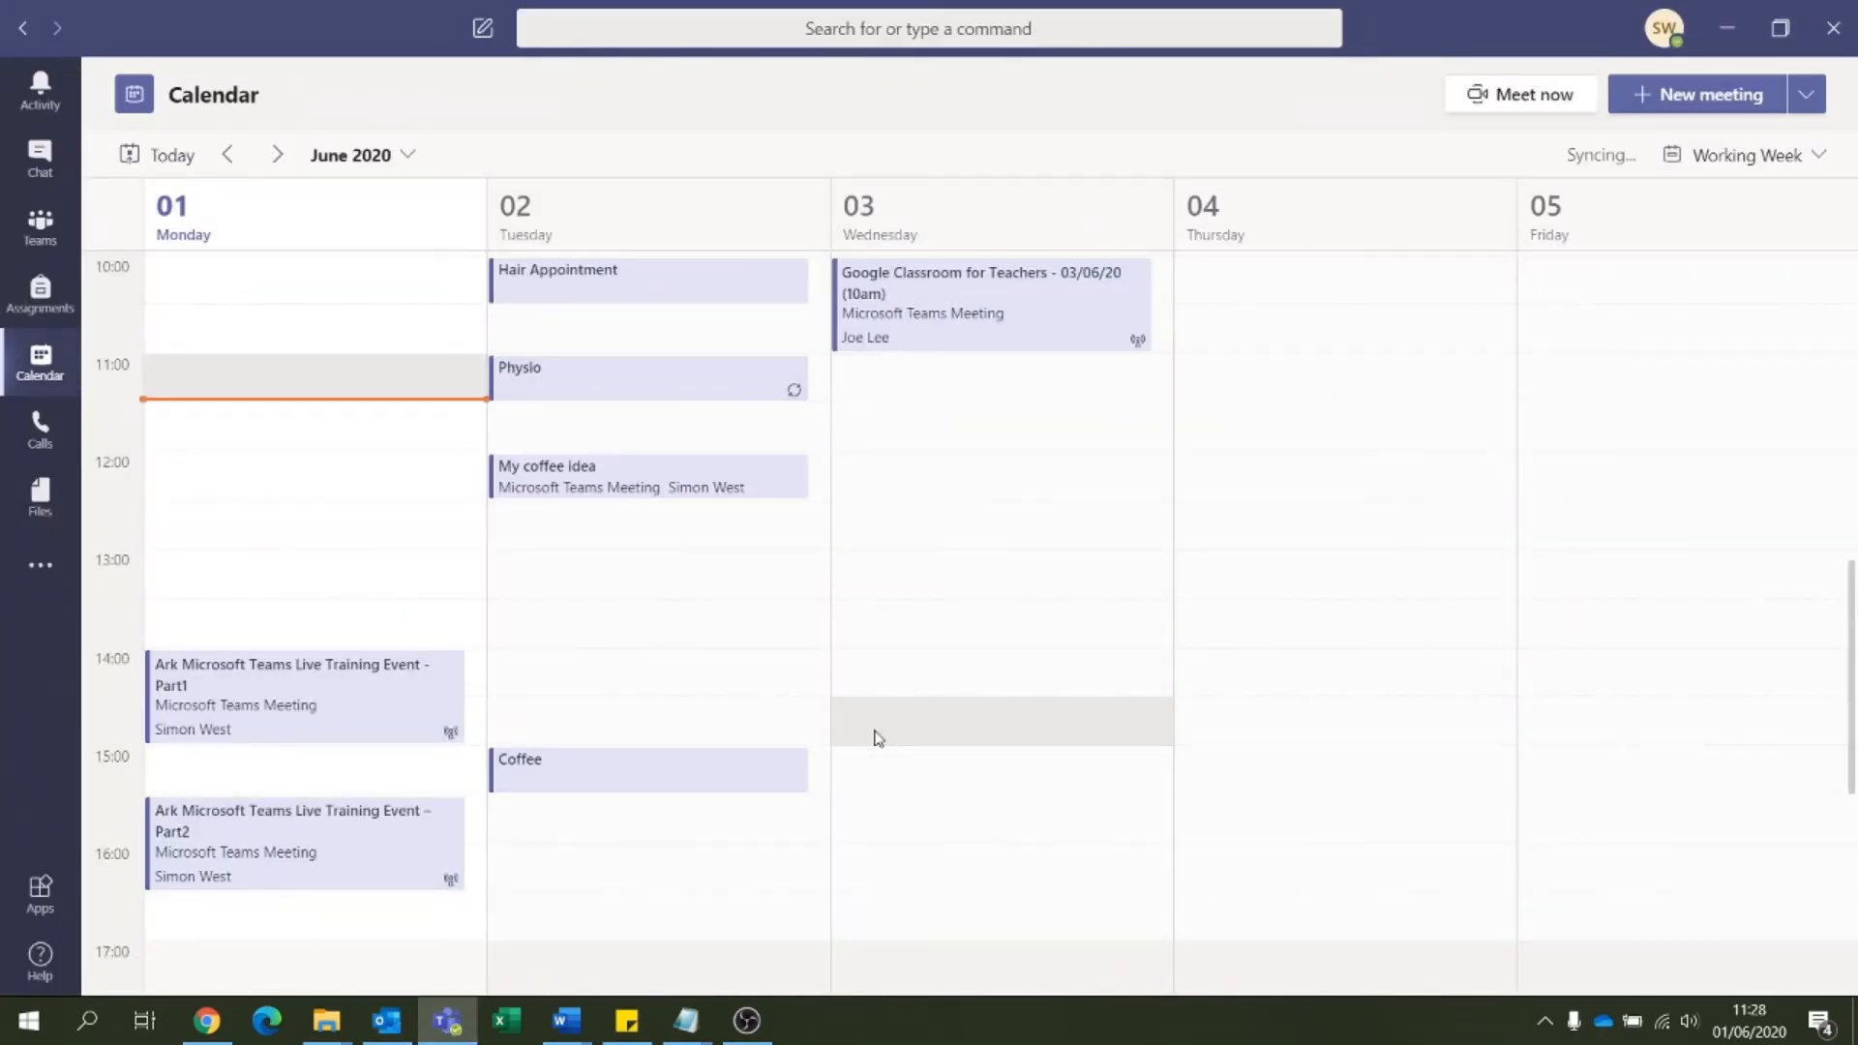
left_click(1610, 117)
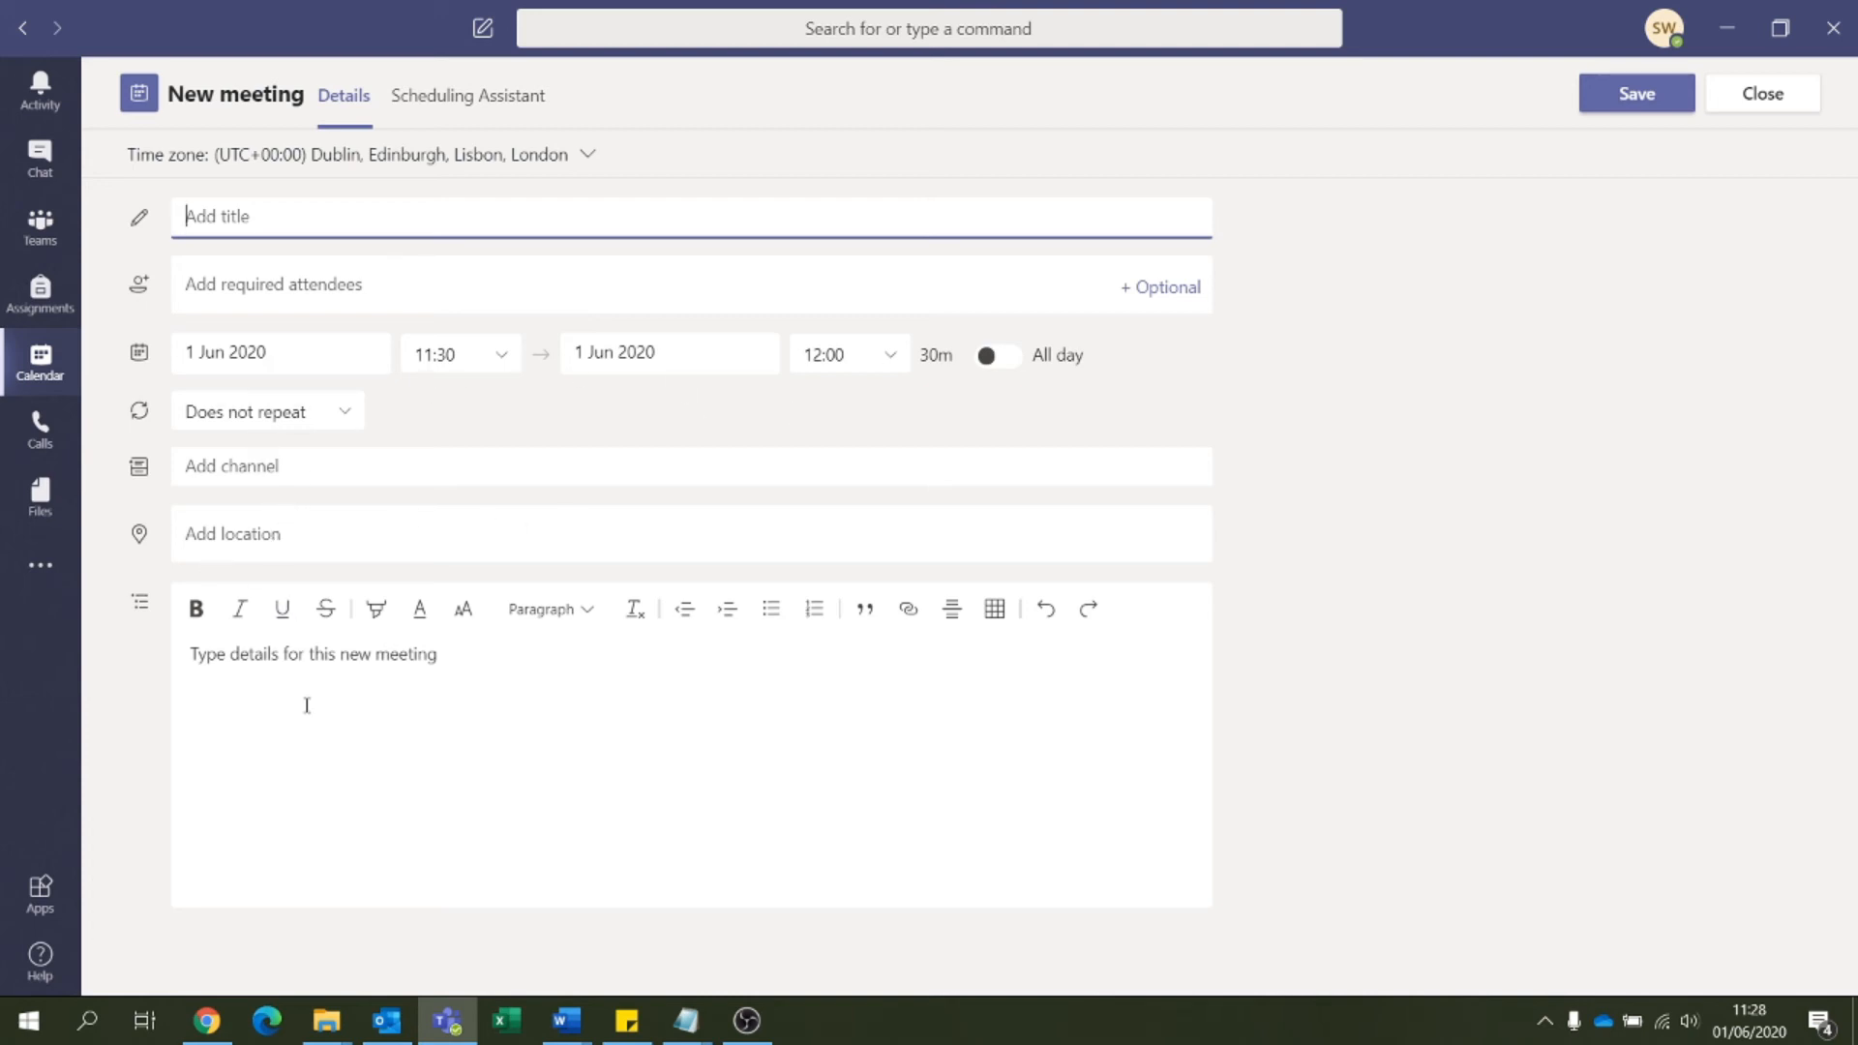
left_click(232, 534)
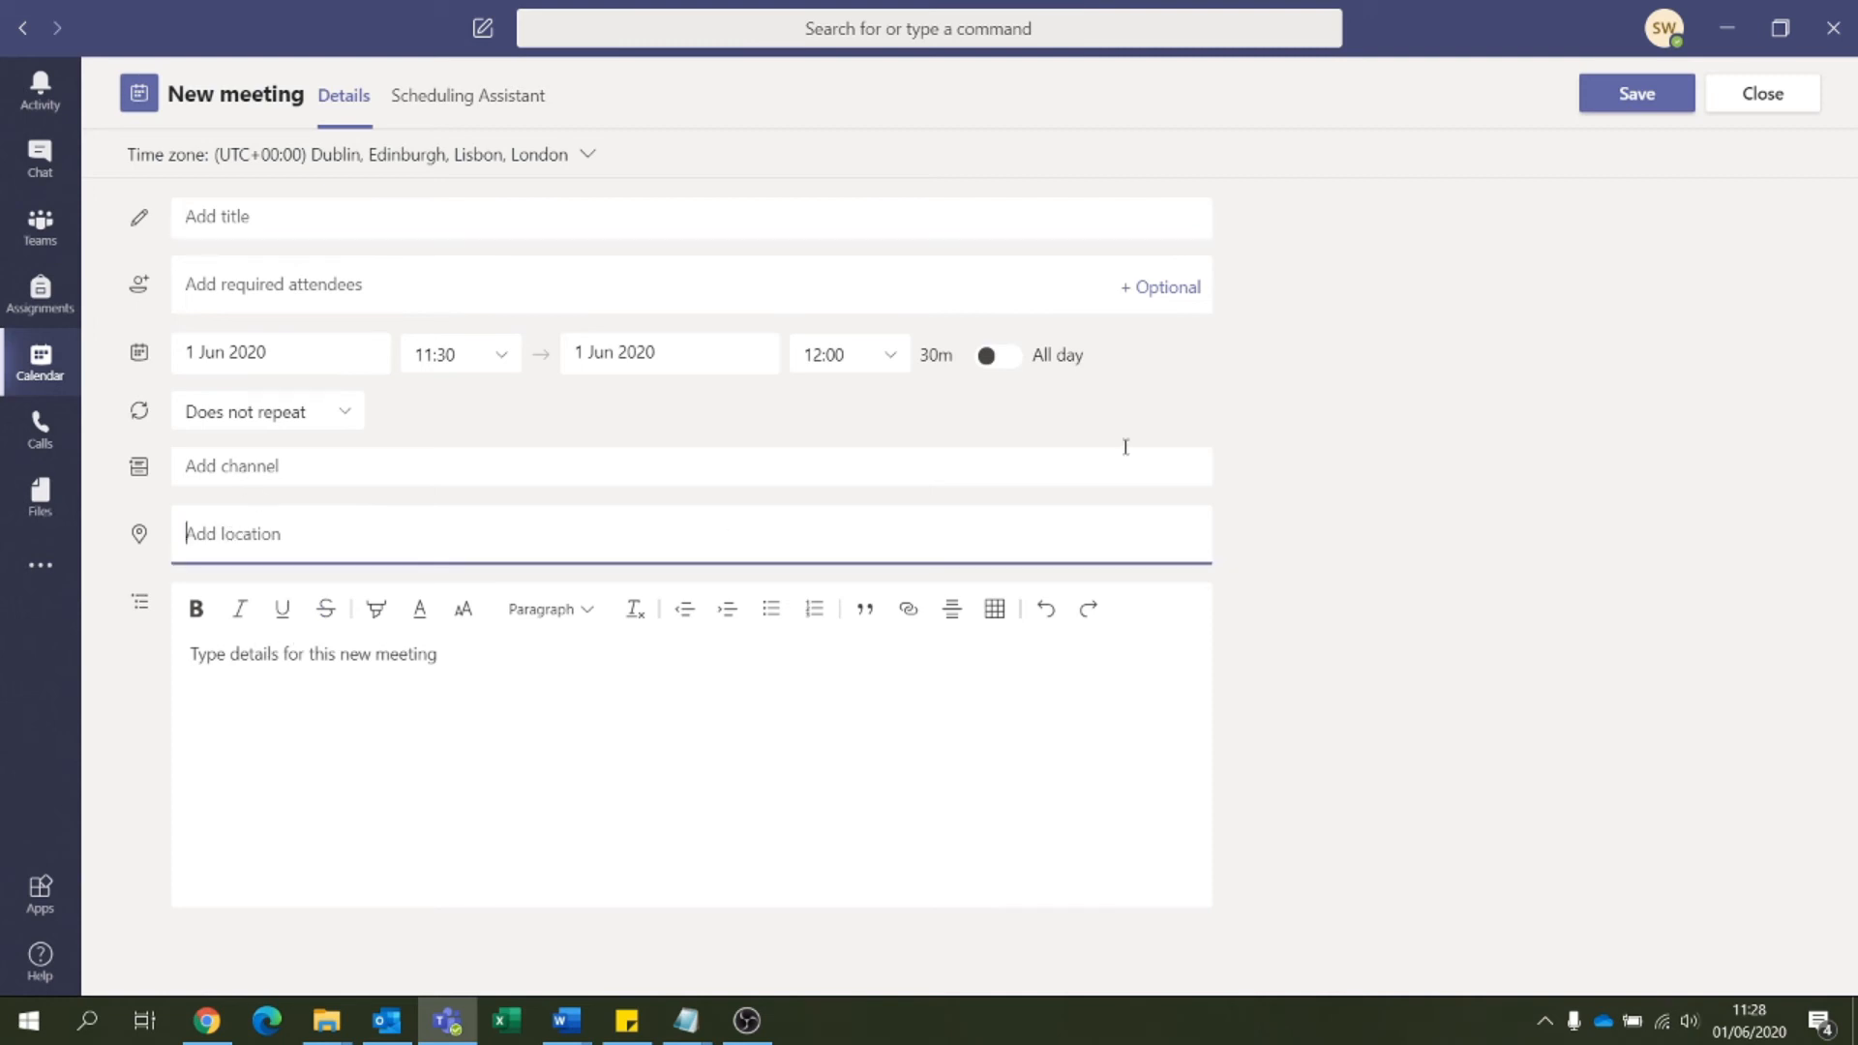
left_click(1762, 100)
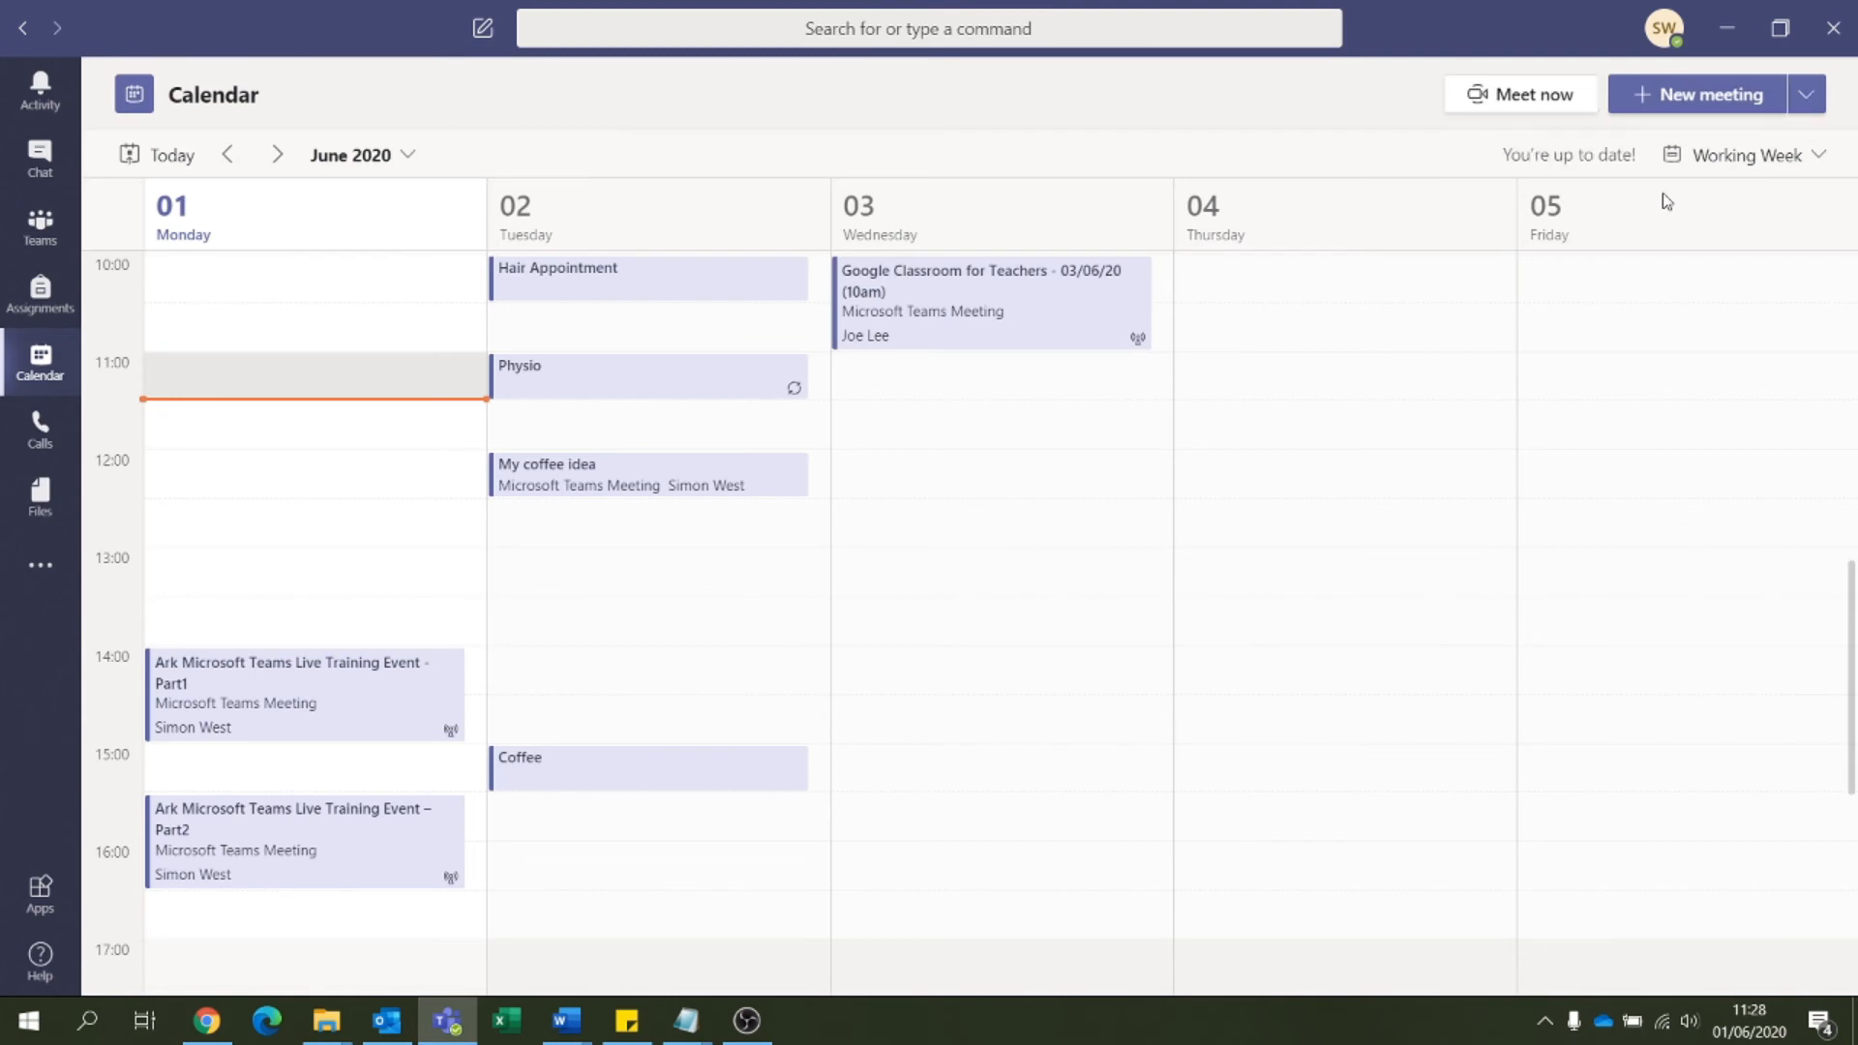
Step: Review the Schedule meeting and Live event options, viewing the blank scheduled meeting form and closing it unsaved
left_click(1808, 97)
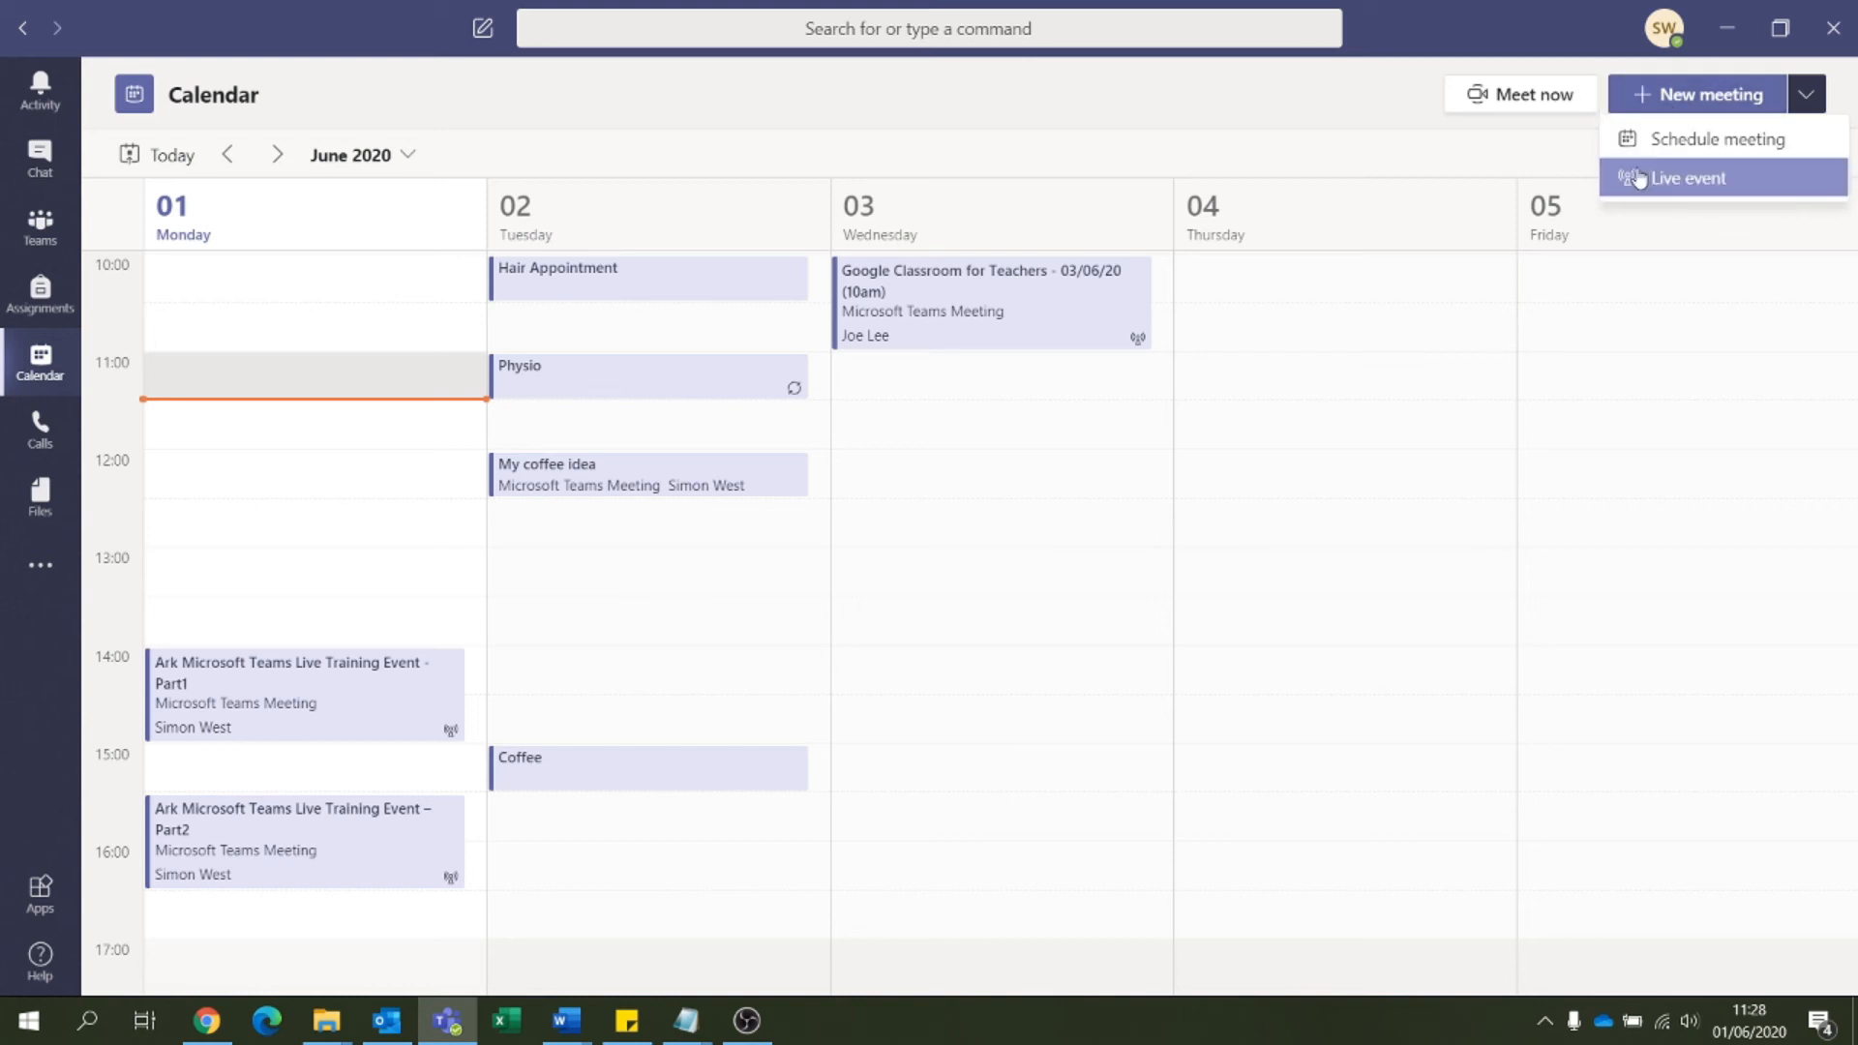
left_click(1683, 139)
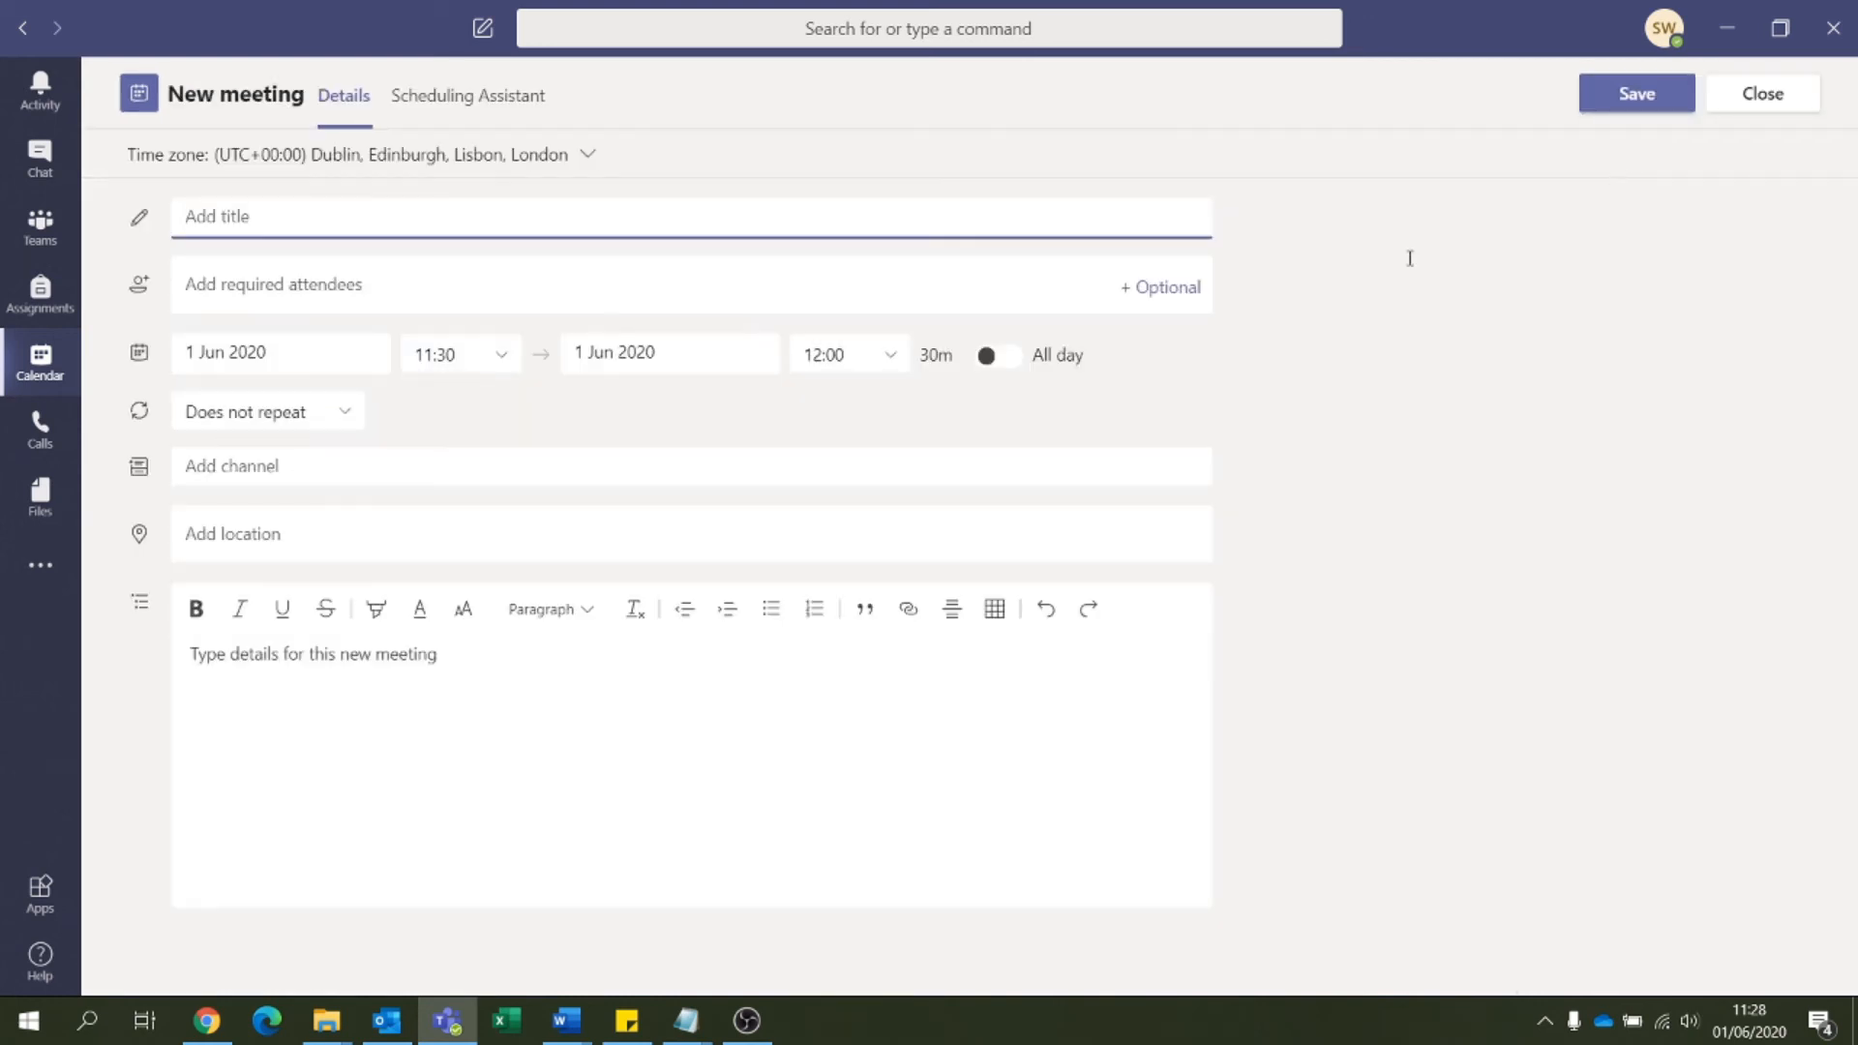
left_click(1769, 107)
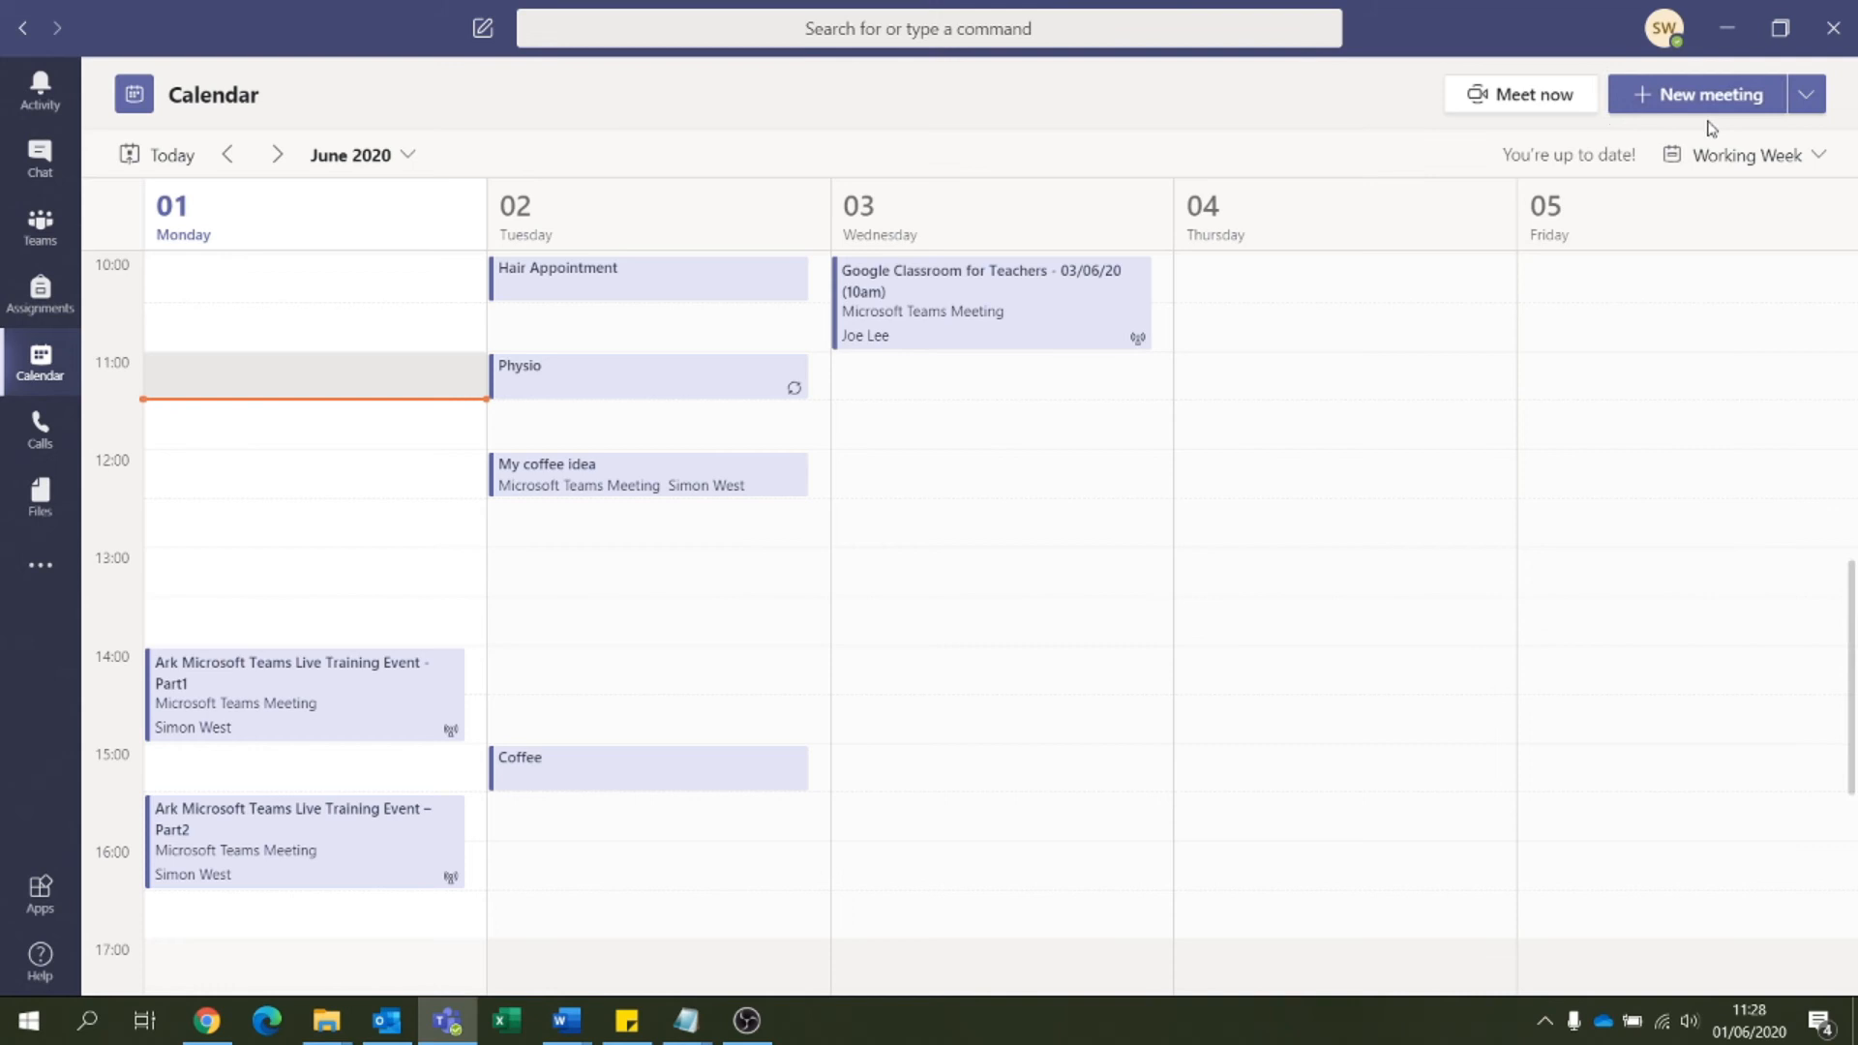
left_click(1804, 95)
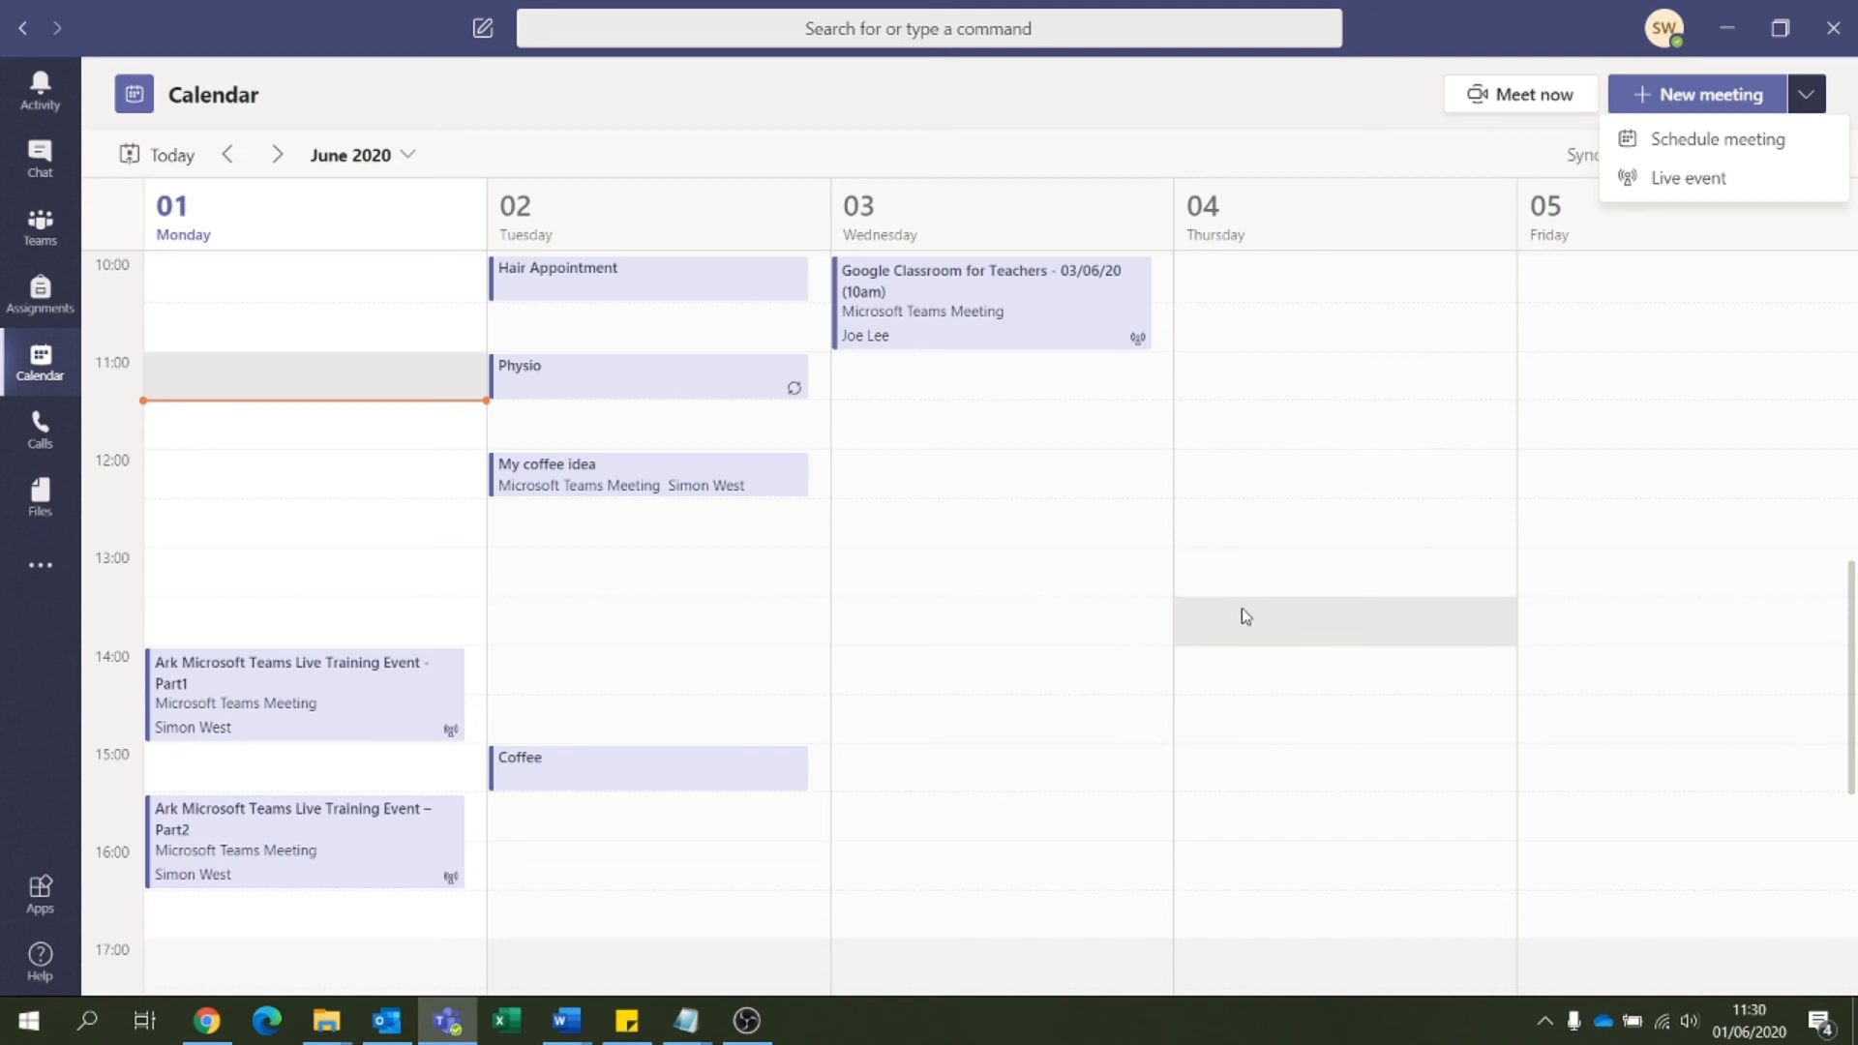
left_click(1257, 123)
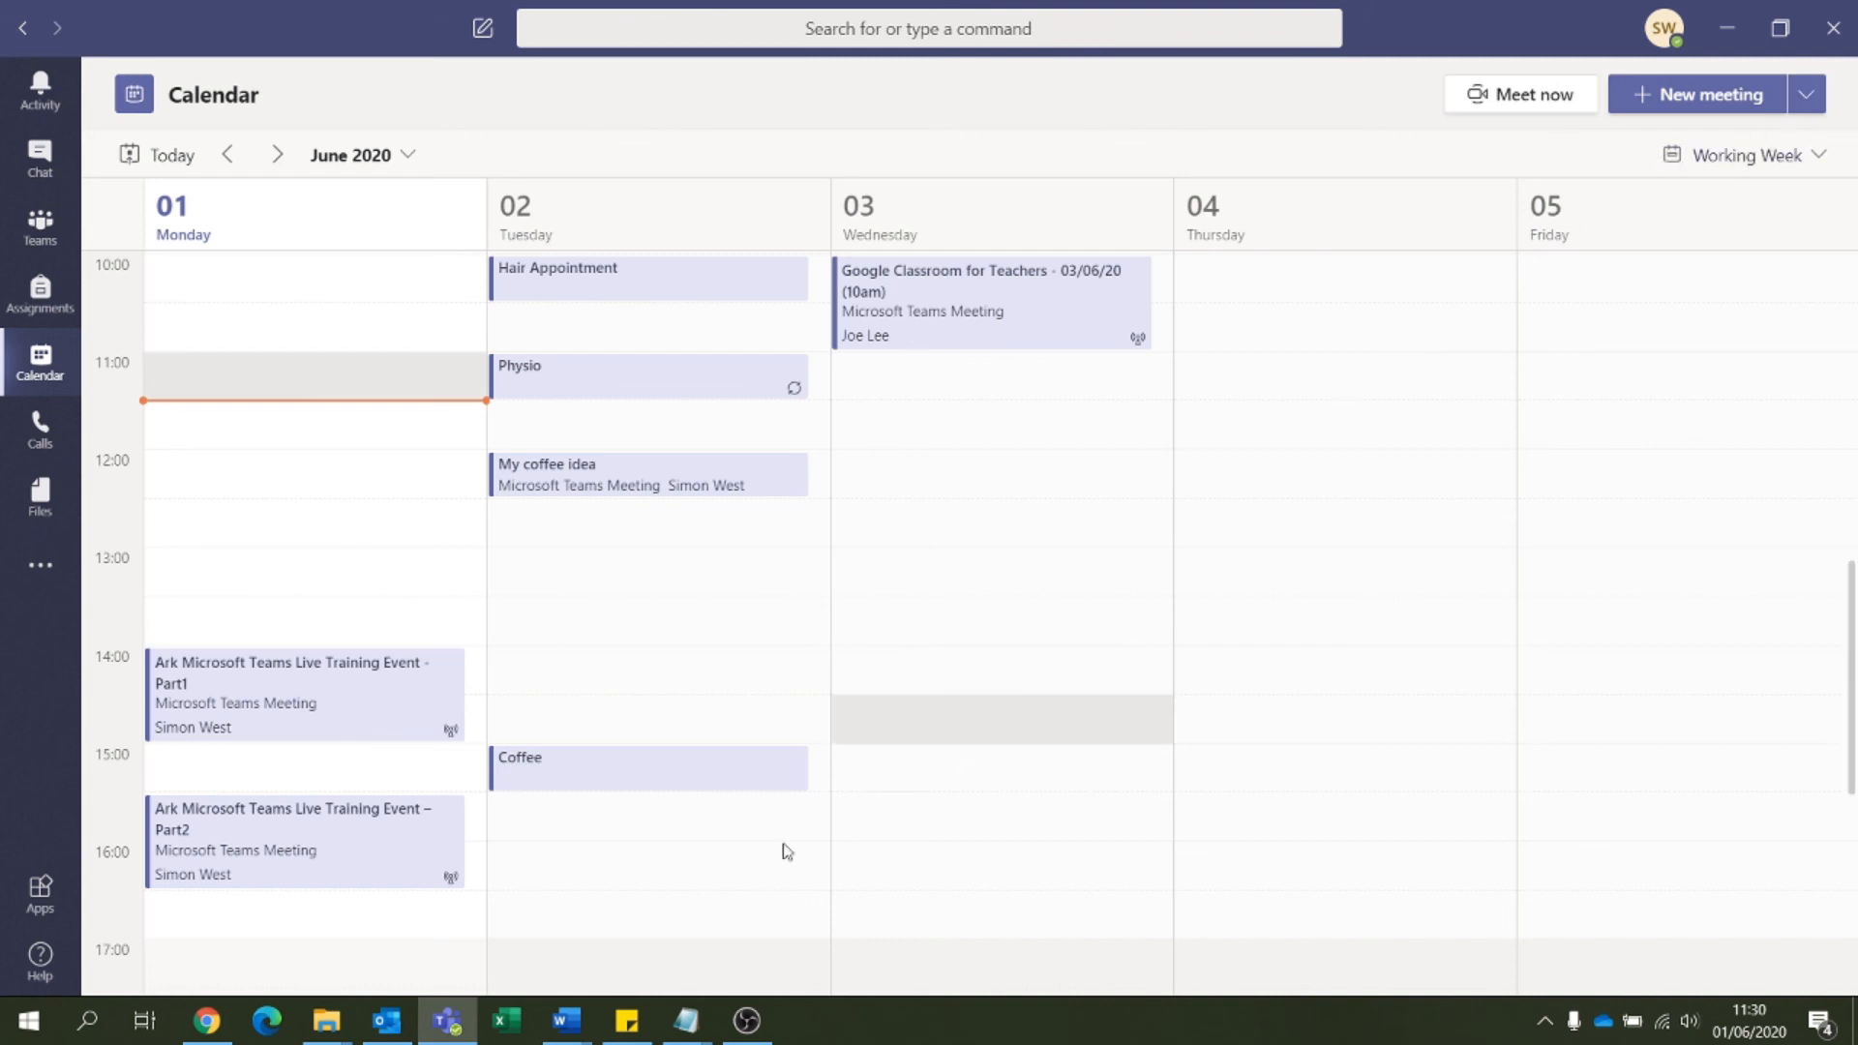
Step: Switch to Outlook, look through the 8–12 June calendar week and minimise it to return to Teams
left_click(390, 1032)
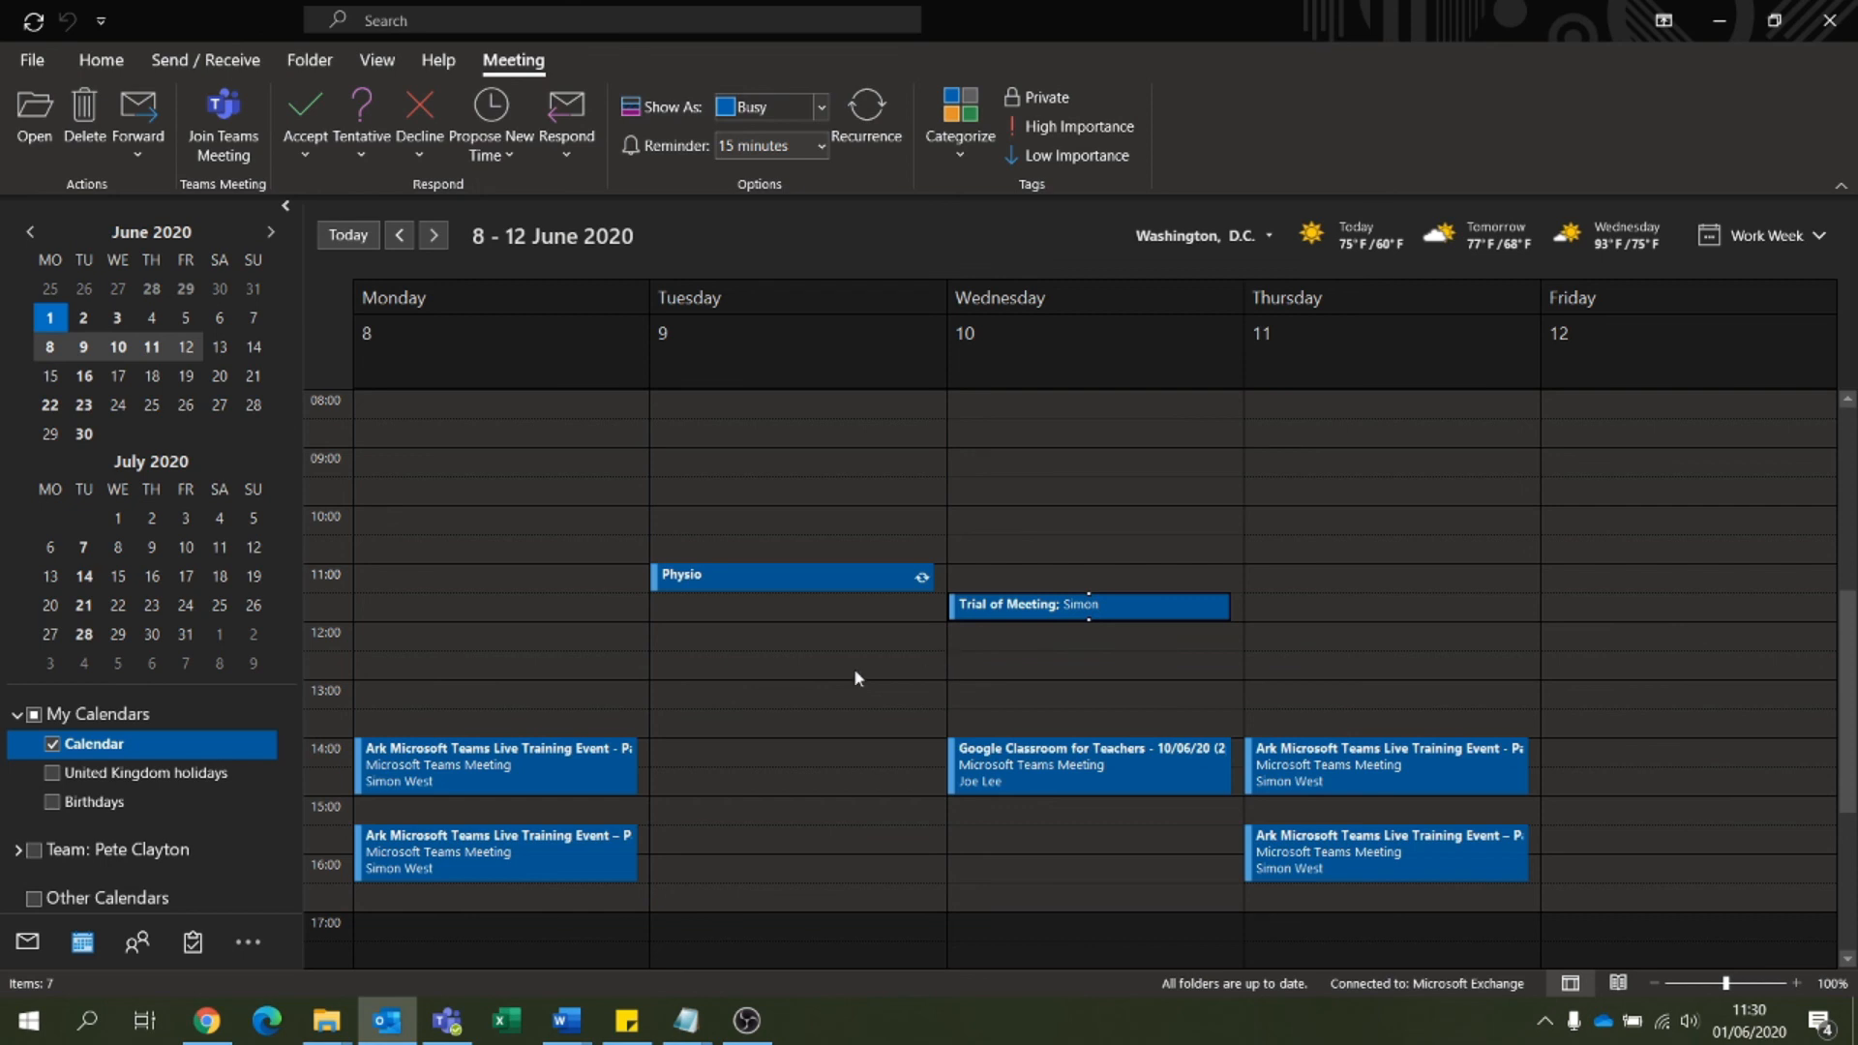
scroll(813, 711, "down", 2)
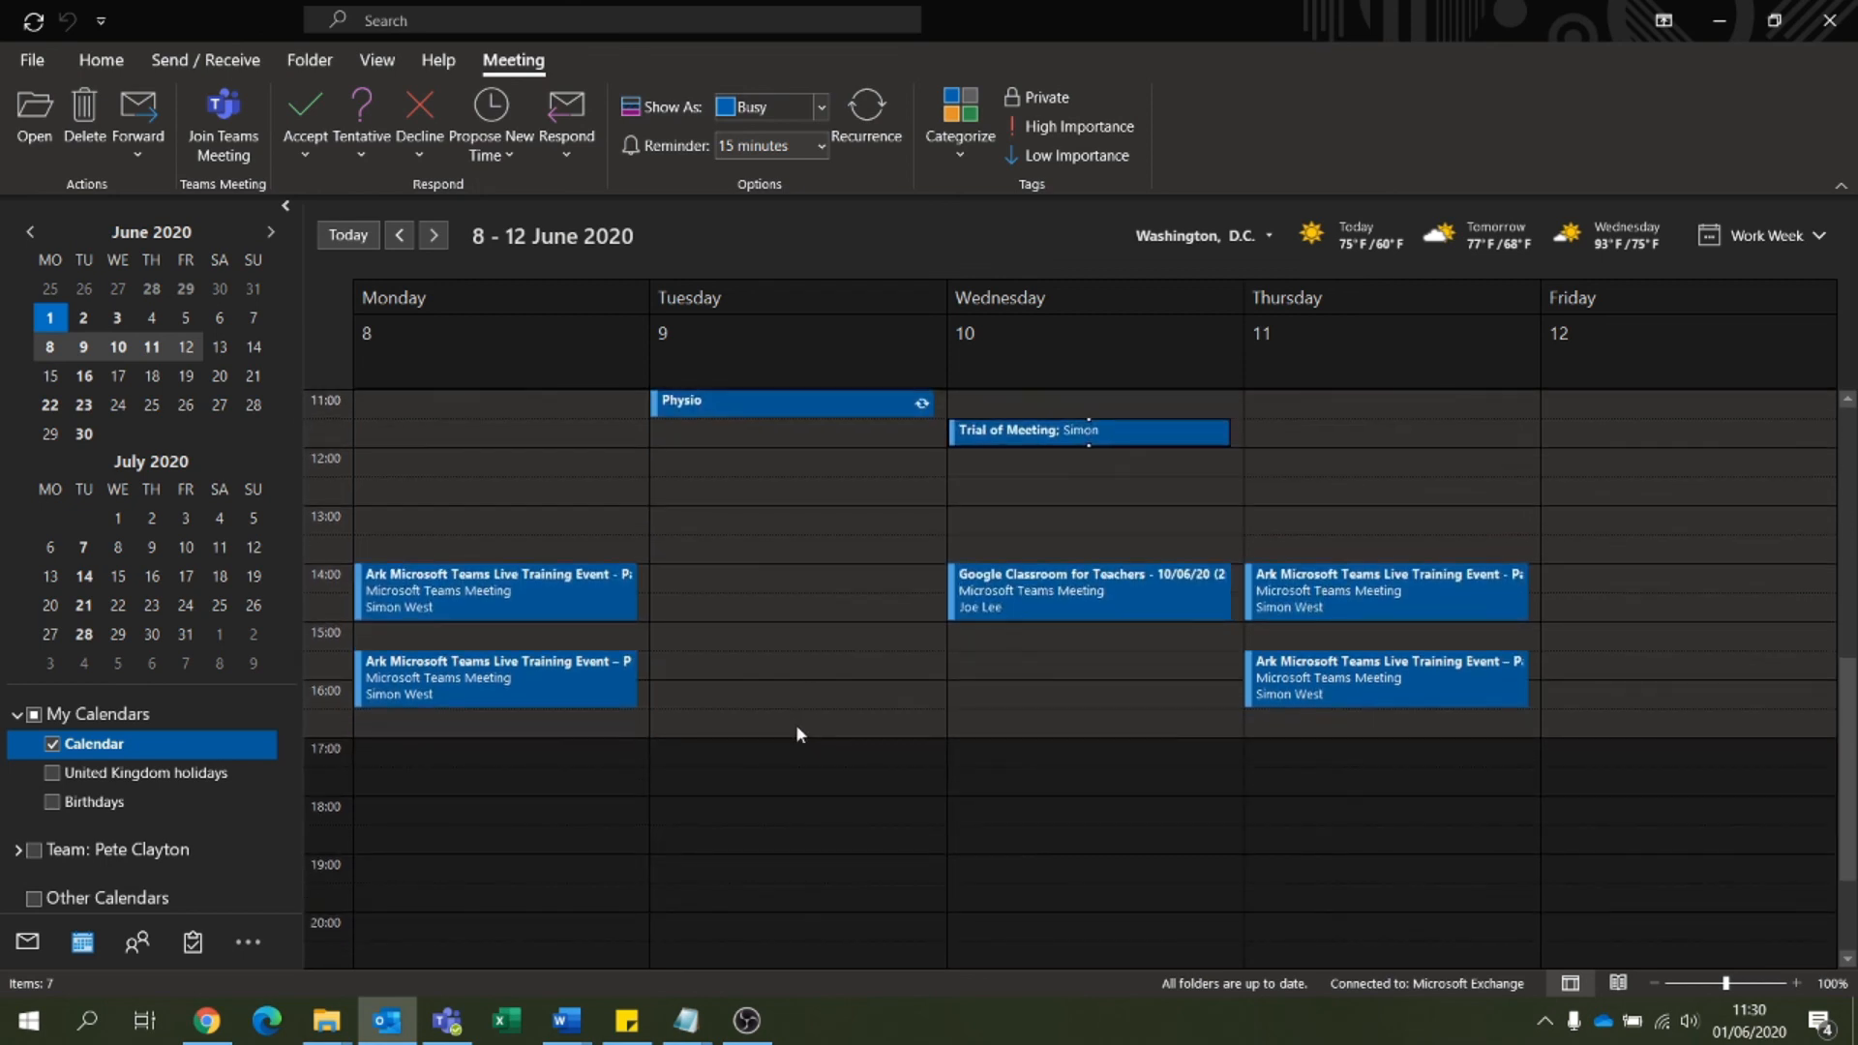
scroll(781, 749, "up", 6)
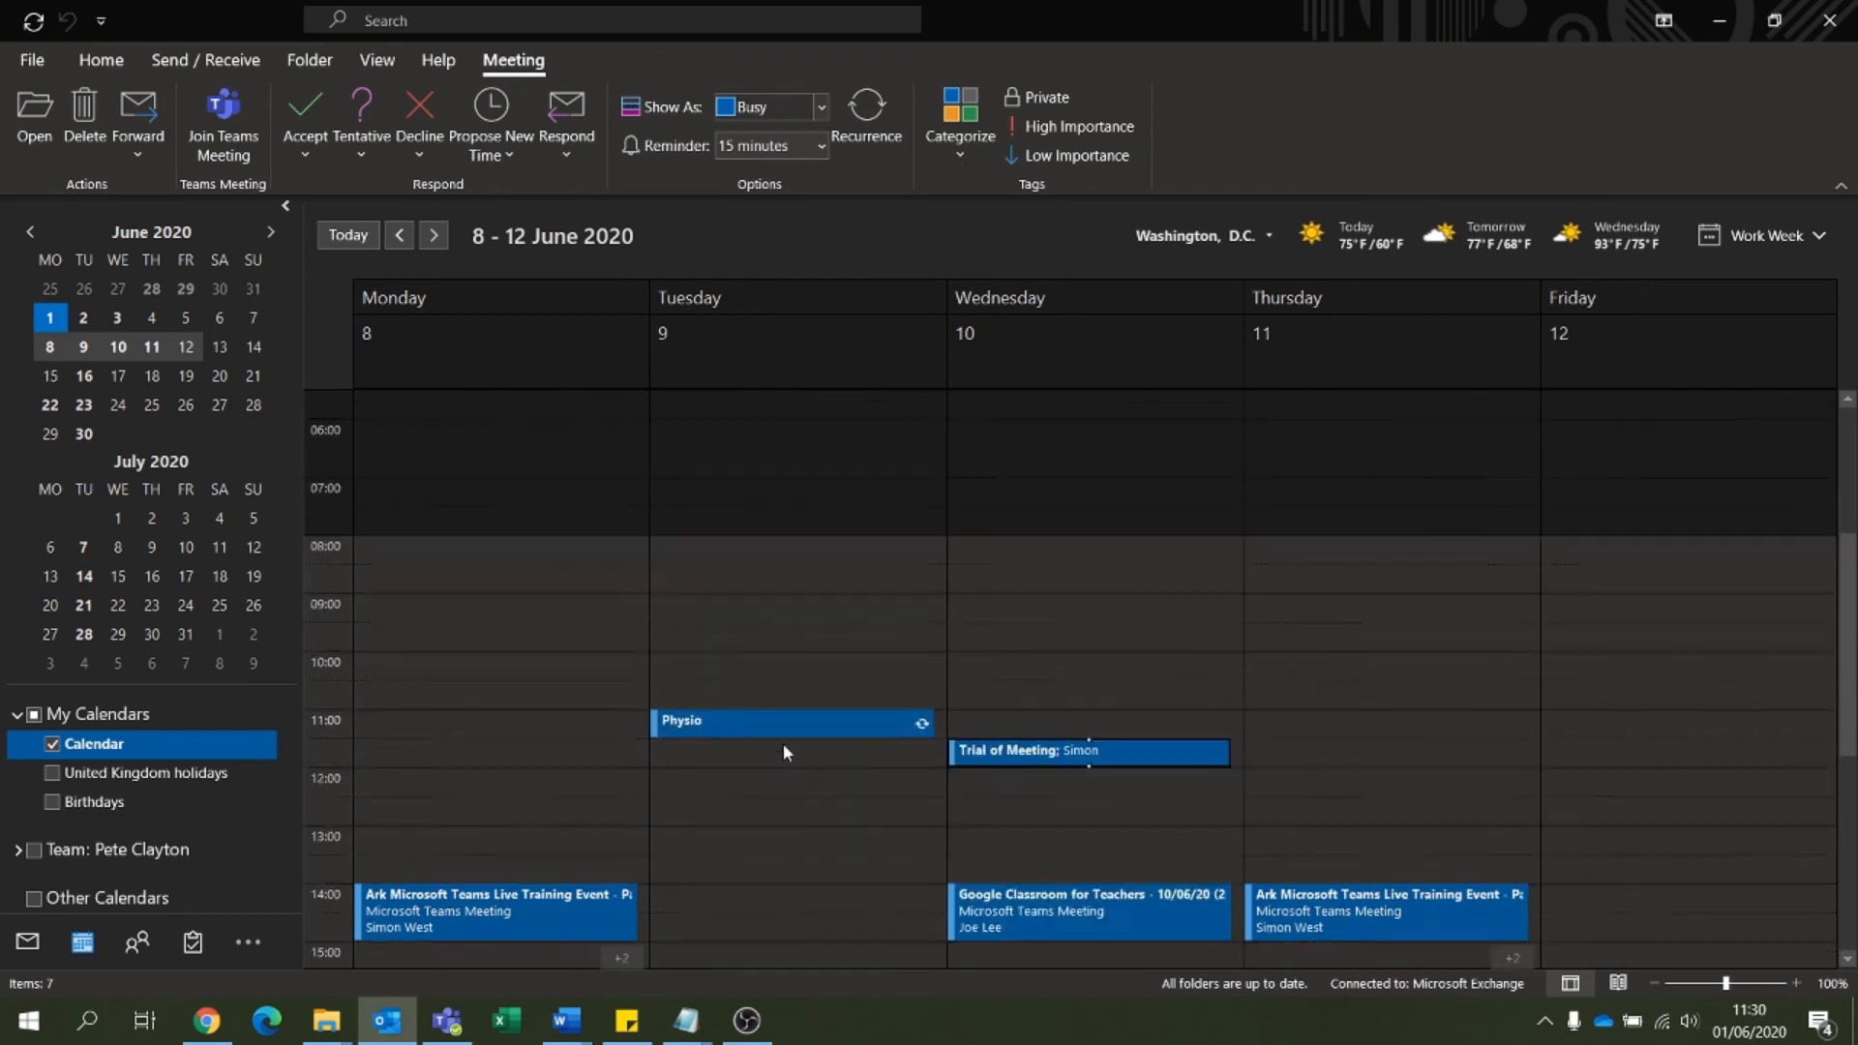
scroll(781, 747, "down", 5)
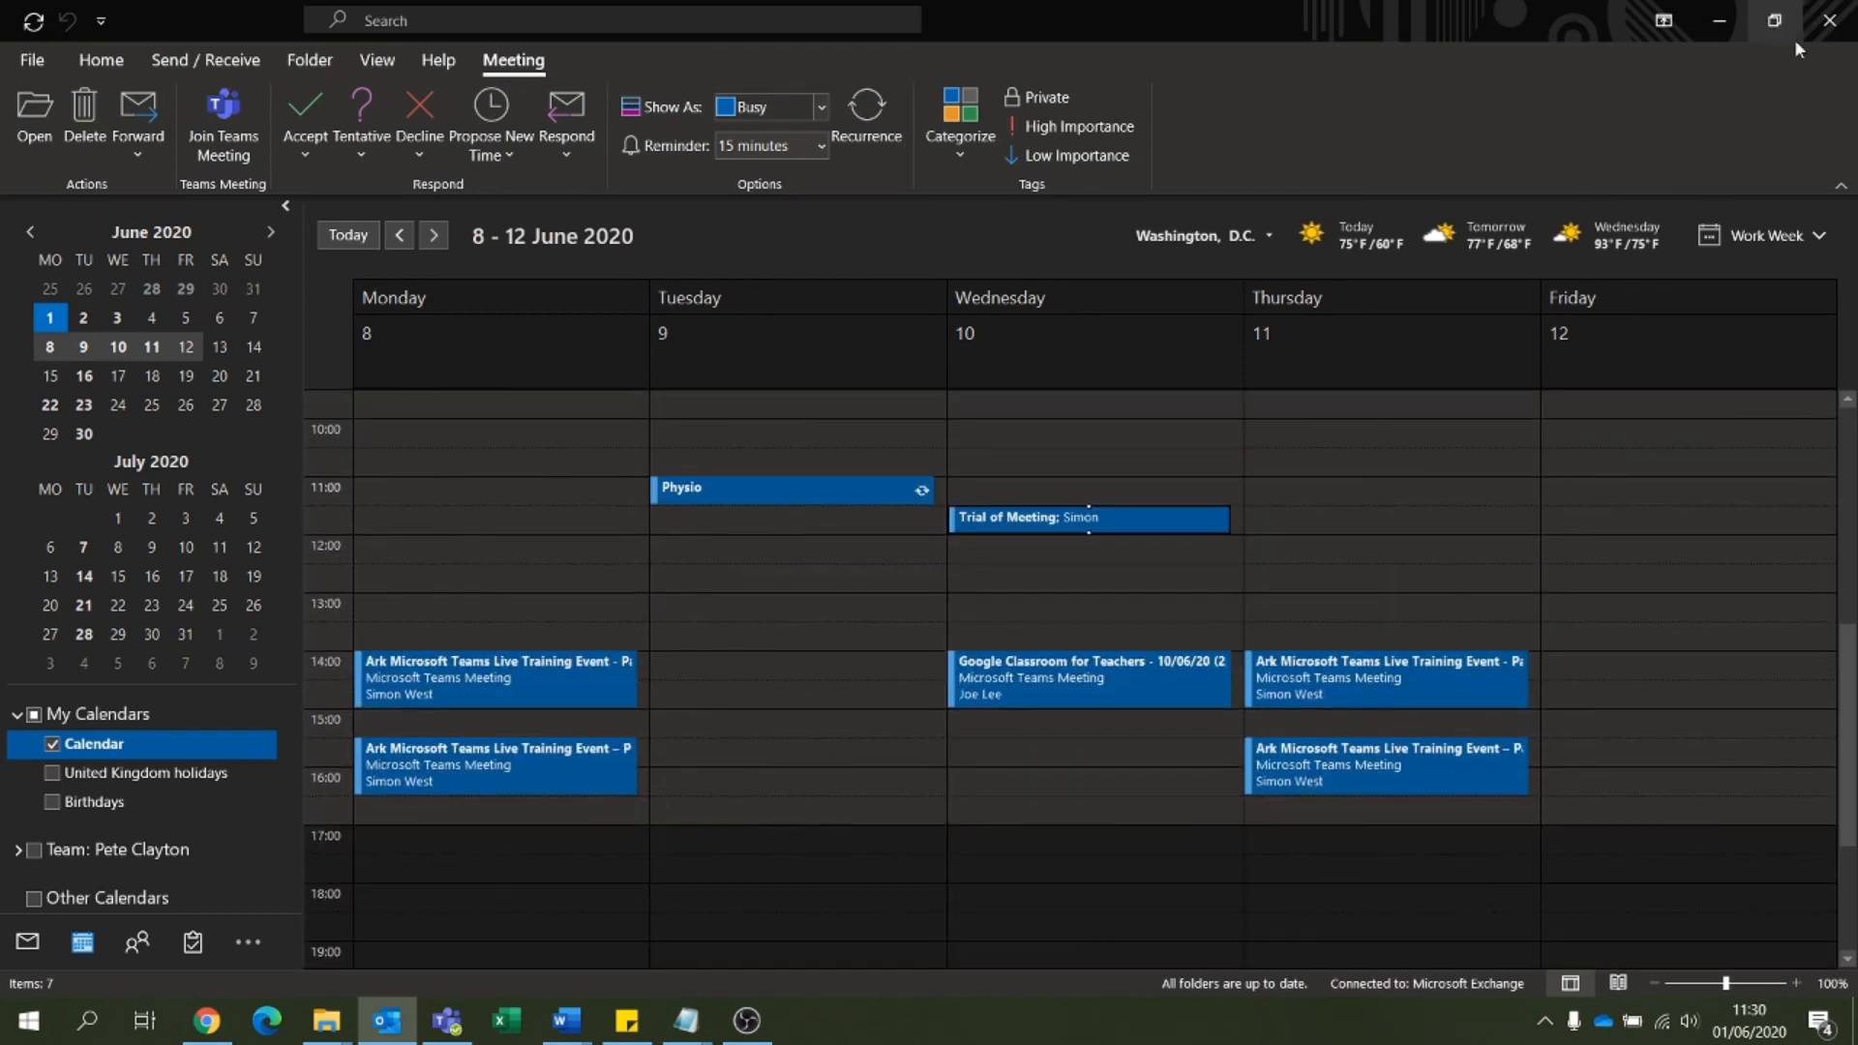
left_click(1716, 29)
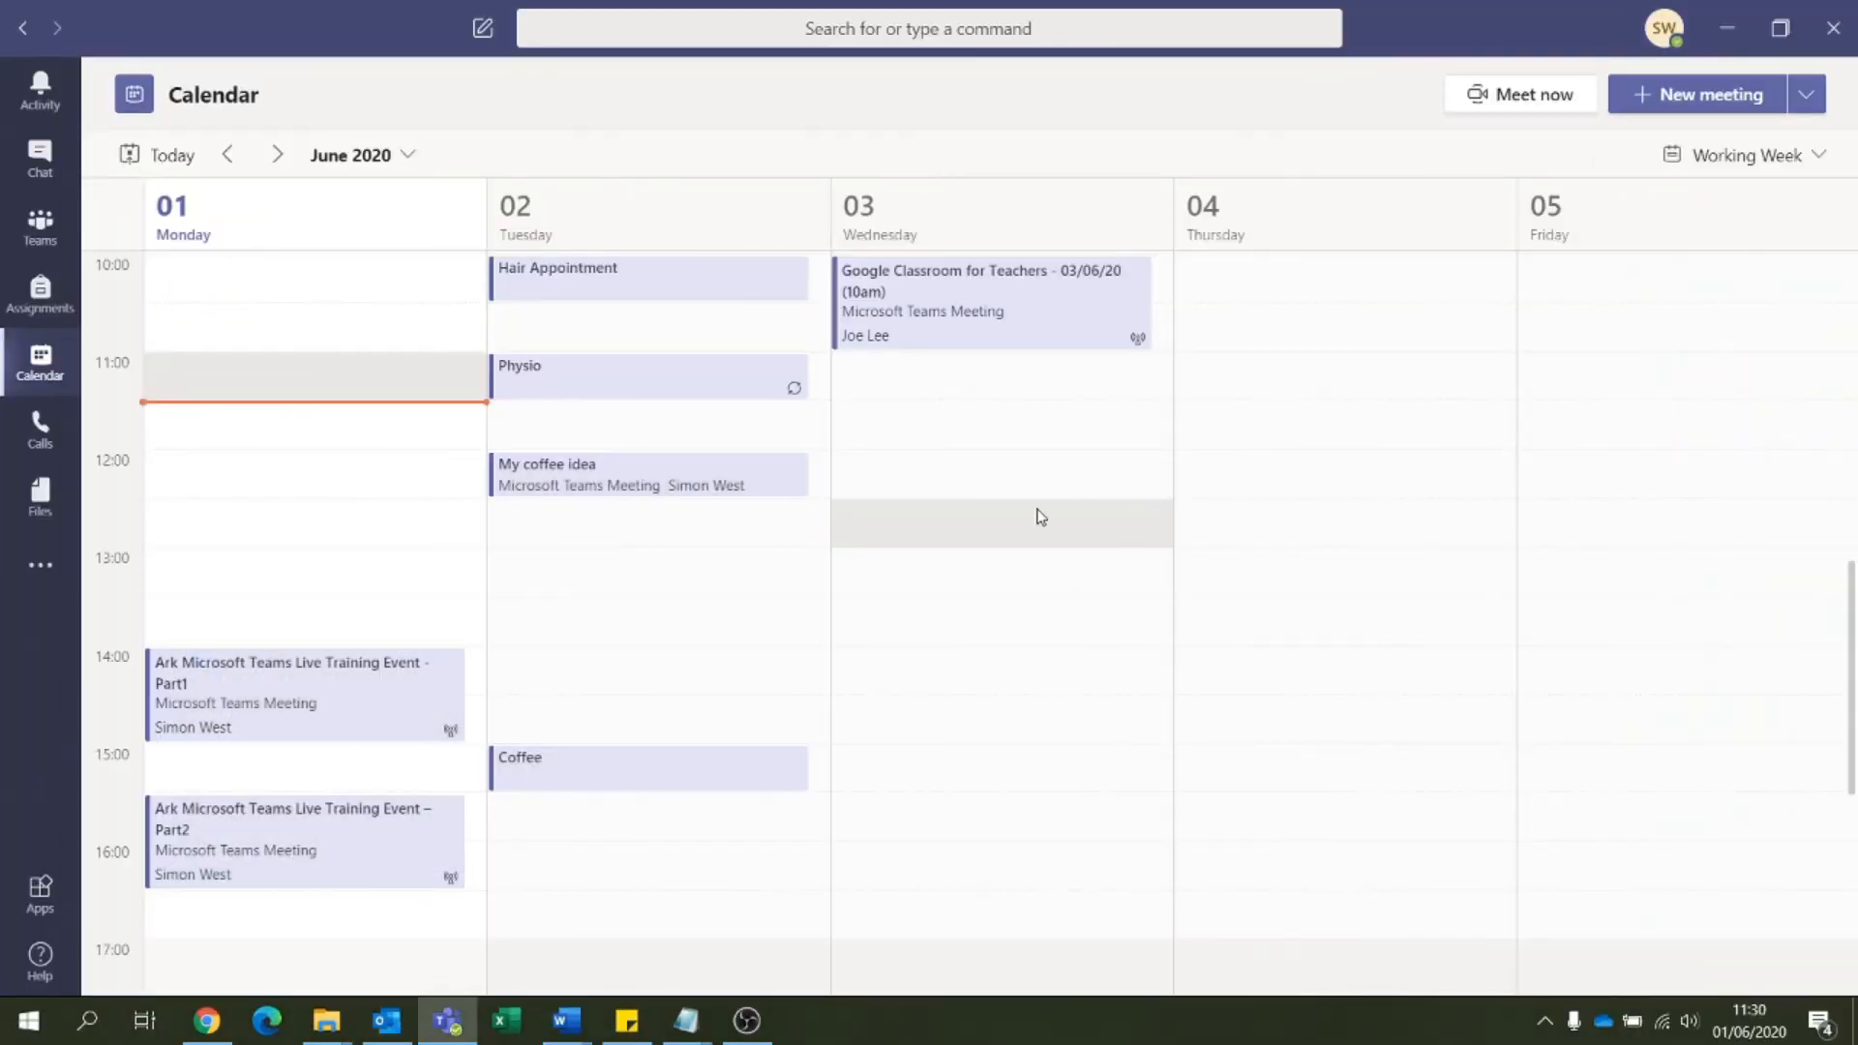